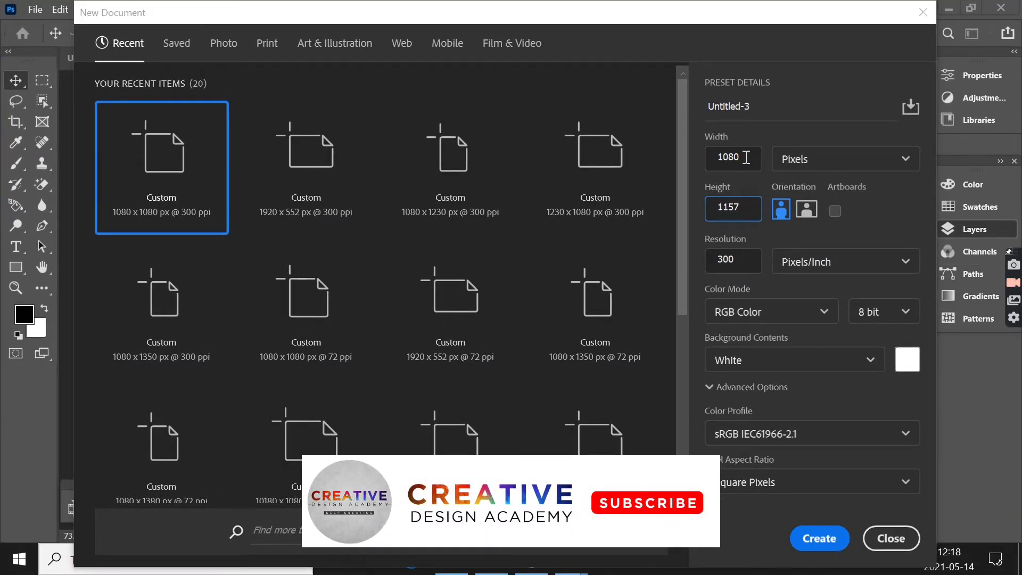
Create a blank 1080×1157 px document in pixels and fit it to the window.
{"action": "left_click", "coordinate": [830, 160]}
{"action": "left_click", "coordinate": [829, 171]}
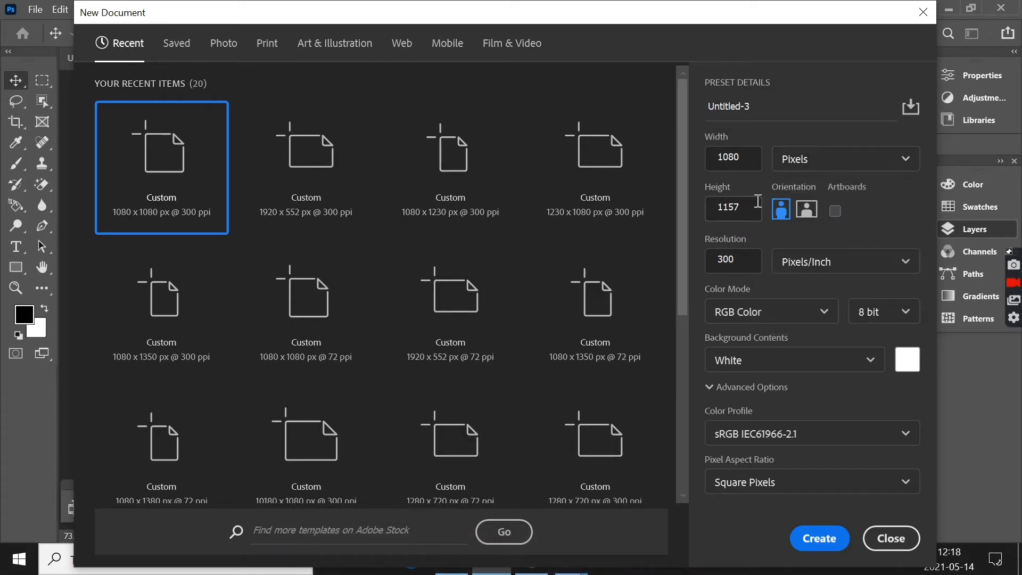
{"action": "left_click", "coordinate": [828, 529]}
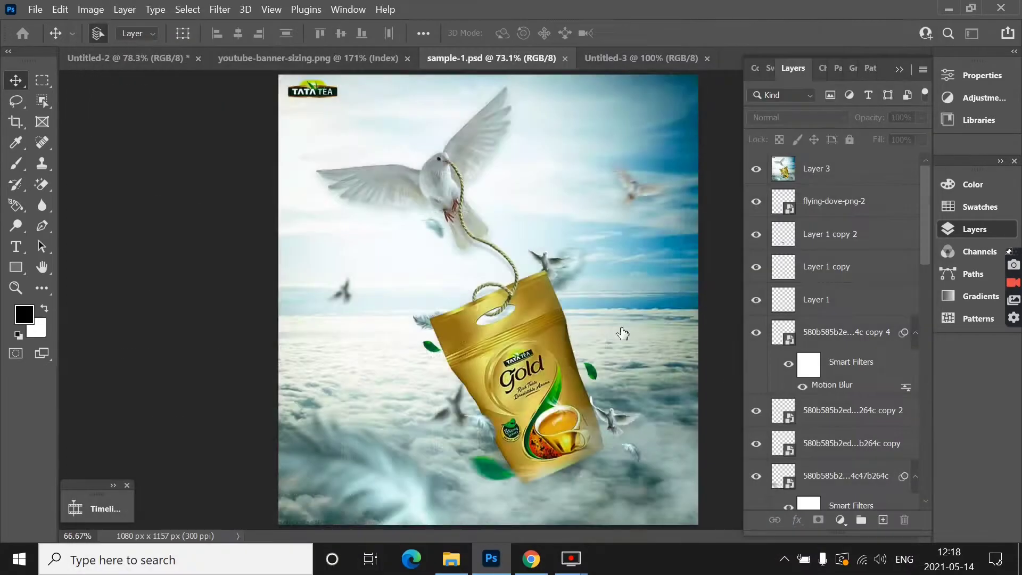
{"action": "key", "text": "ctrl+0"}
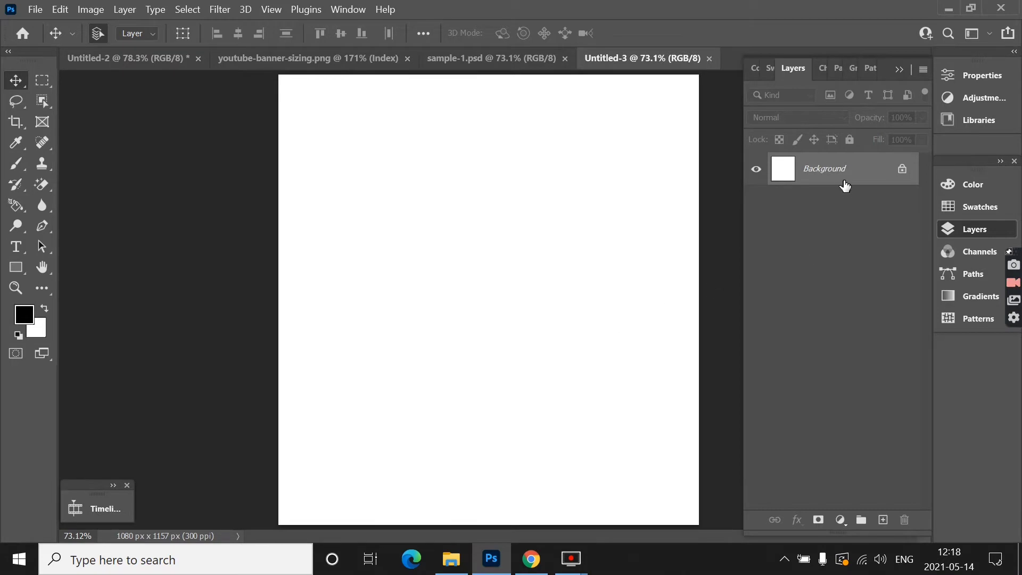
Unlock the Background layer and pick the sky-over-clouds photo in the source image folder.
{"action": "double_click", "coordinate": [846, 186]}
{"action": "left_click", "coordinate": [643, 159]}
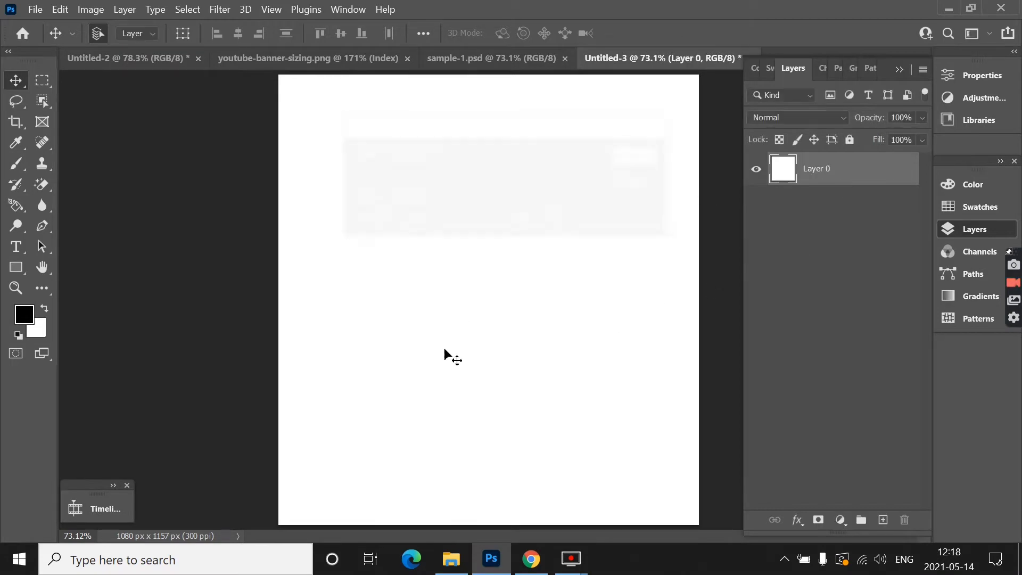
{"action": "left_click", "coordinate": [450, 546]}
{"action": "left_click", "coordinate": [516, 222]}
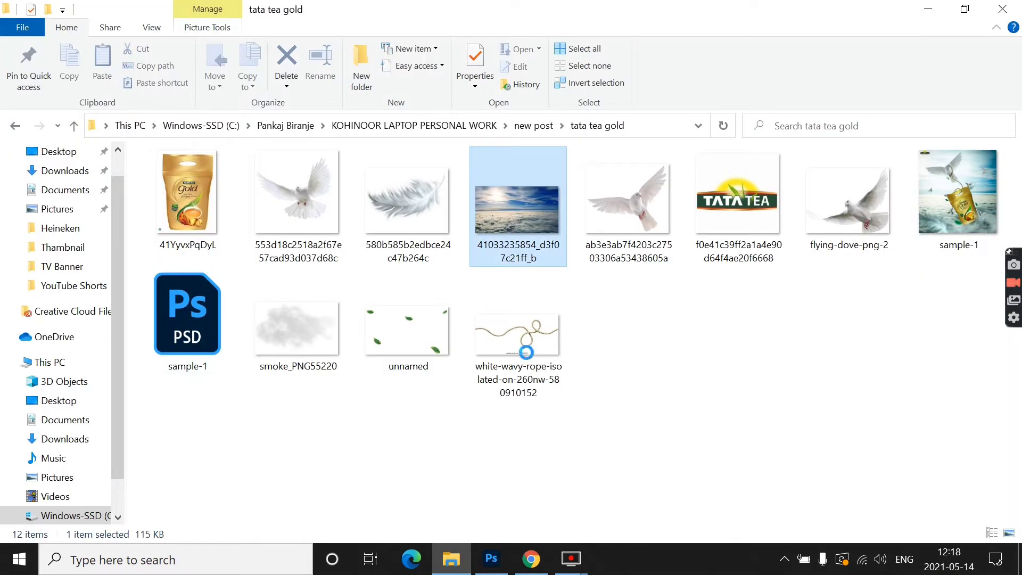
Place the cloud photo, scale it to cover the whole canvas, and add a layer mask.
{"action": "left_click_drag", "start_coordinate": [526, 352], "coordinate": [485, 342]}
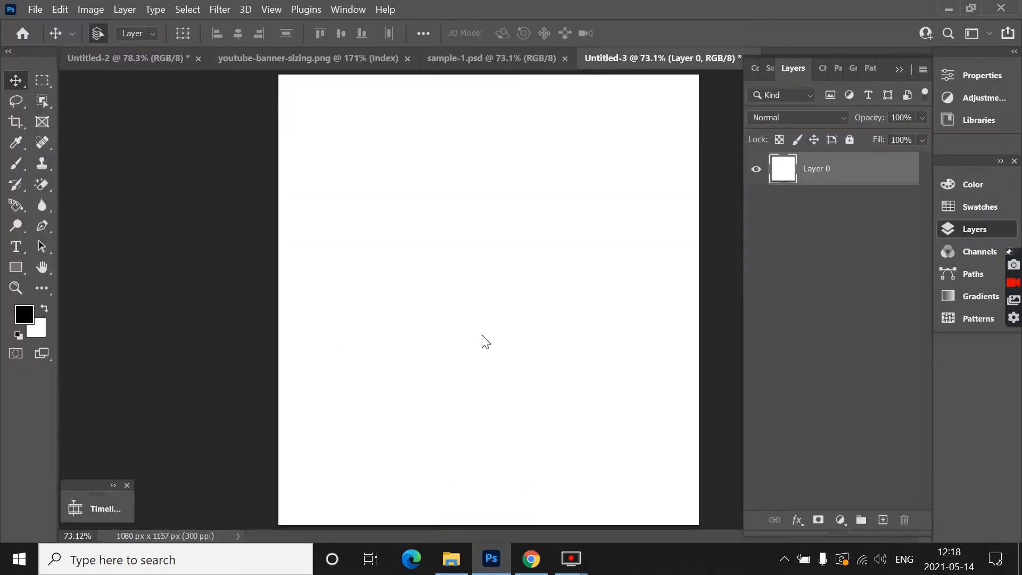
{"action": "mouse_move", "coordinate": [699, 419]}
{"action": "left_mouse_down"}
{"action": "mouse_move", "coordinate": [898, 569]}
{"action": "mouse_move", "coordinate": [873, 570]}
{"action": "left_mouse_up"}
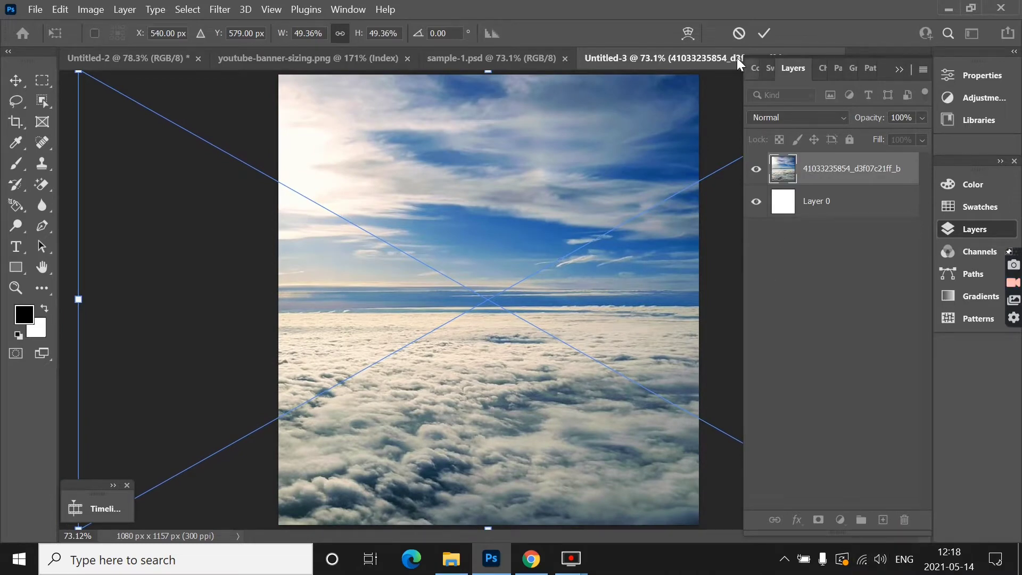
{"action": "left_click", "coordinate": [764, 33]}
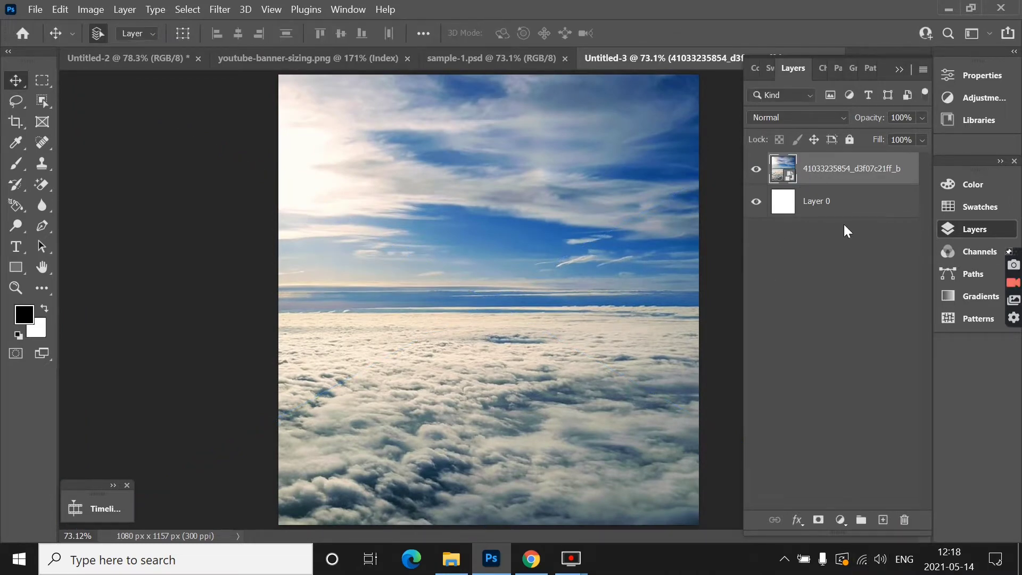
{"action": "left_click", "coordinate": [818, 520]}
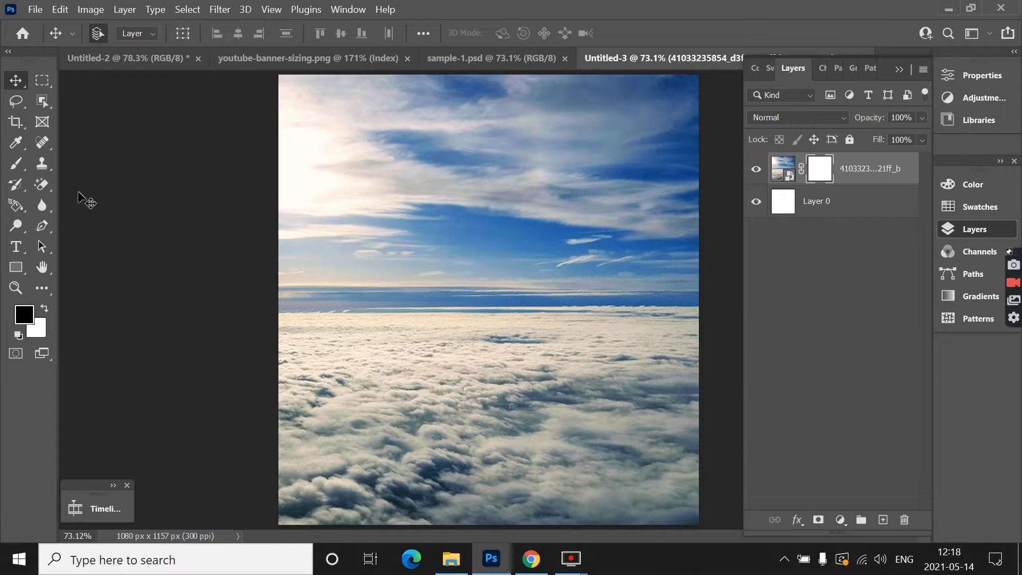
Paint the cloud mask with a large soft brush to fade the upper sky into white haze.
{"action": "left_click", "coordinate": [16, 164]}
{"action": "left_click_drag", "start_coordinate": [346, 176], "coordinate": [506, 224]}
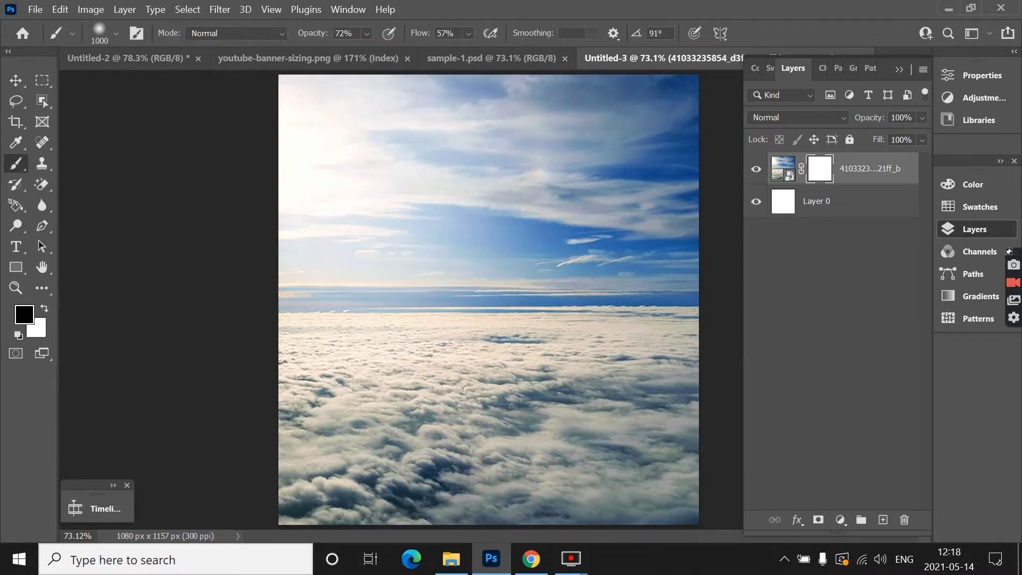
{"action": "mouse_move", "coordinate": [346, 448]}
{"action": "left_mouse_down"}
{"action": "mouse_move", "coordinate": [426, 399]}
{"action": "mouse_move", "coordinate": [506, 224]}
{"action": "mouse_move", "coordinate": [543, 181]}
{"action": "mouse_move", "coordinate": [612, 133]}
{"action": "left_mouse_up"}
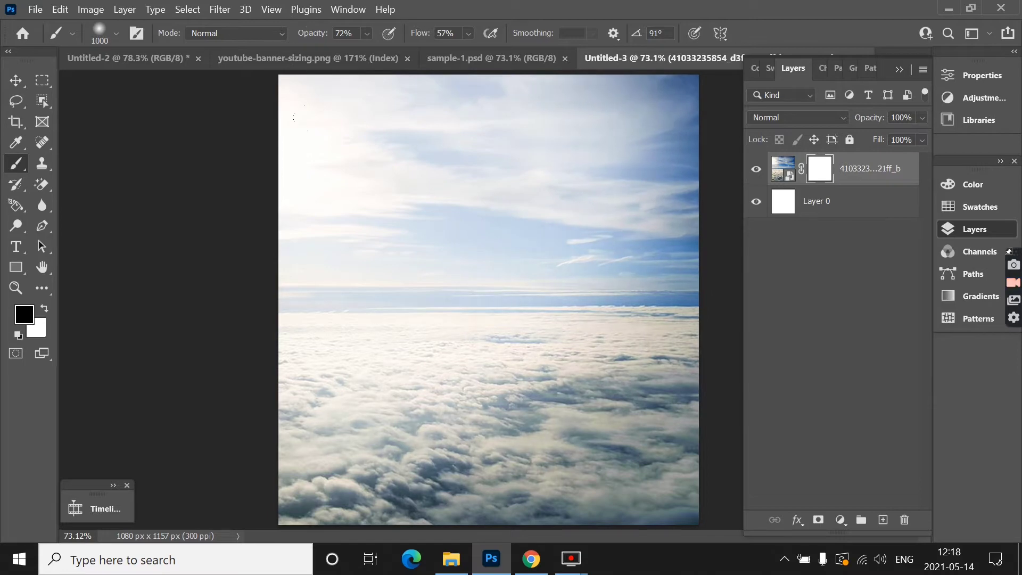
{"action": "left_click_drag", "start_coordinate": [373, 160], "coordinate": [532, 240]}
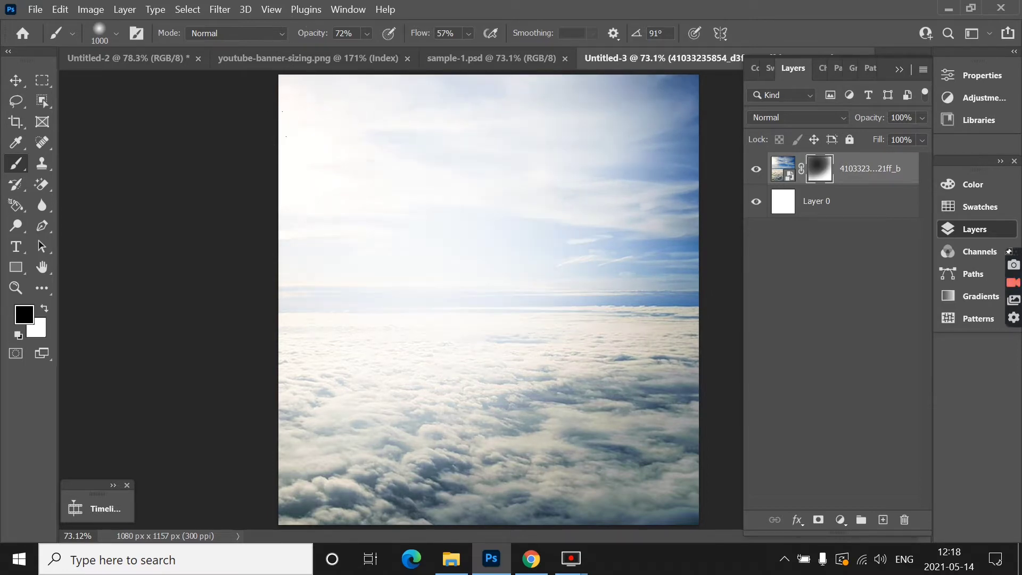
{"action": "left_click_drag", "start_coordinate": [480, 90], "coordinate": [575, 93]}
{"action": "key", "text": "v"}
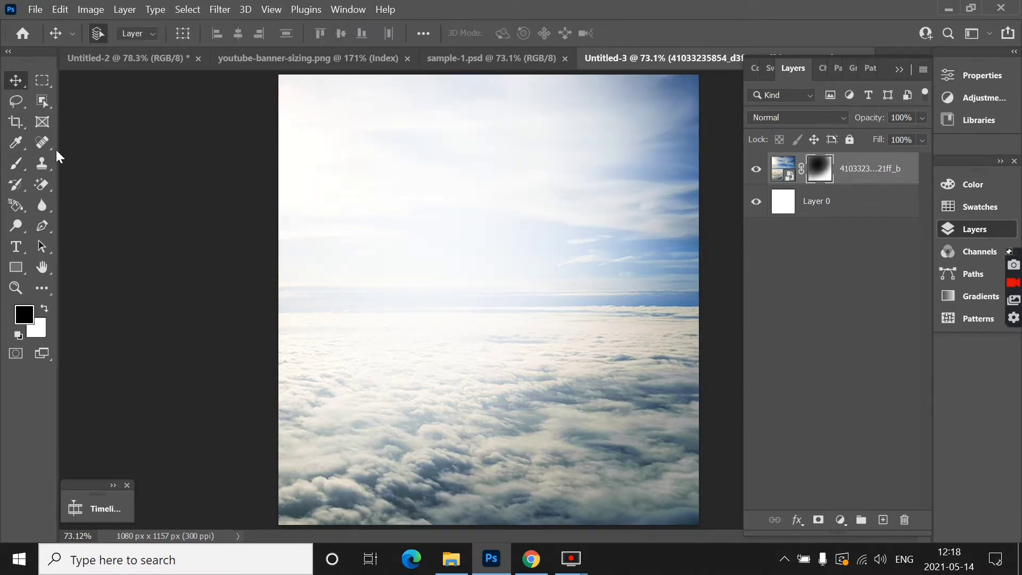
{"action": "scroll", "coordinate": [554, 308], "scroll_direction": "down", "scroll_amount": 3}
{"action": "scroll", "coordinate": [555, 308], "scroll_direction": "up", "scroll_amount": 1}
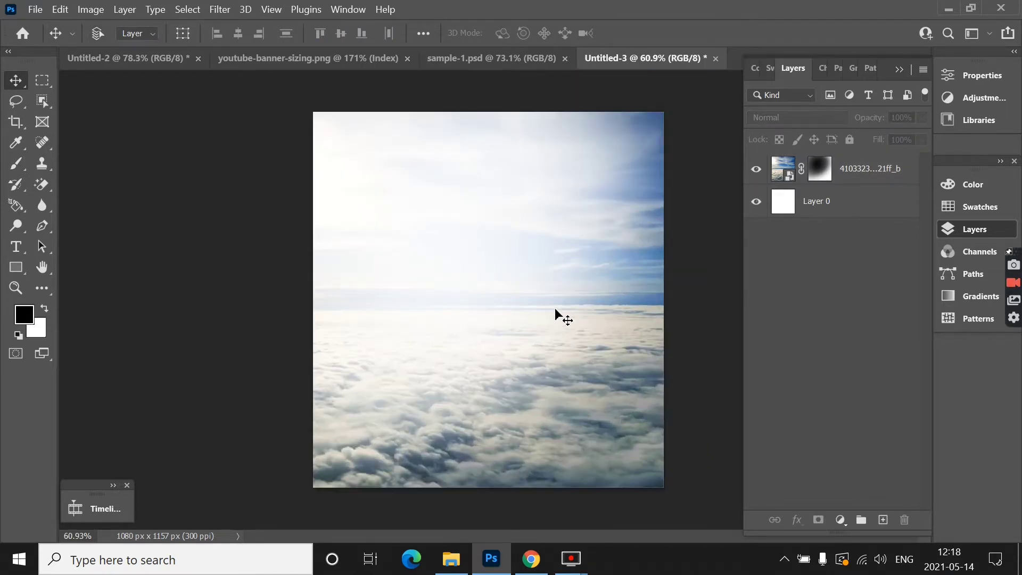
{"action": "scroll", "coordinate": [555, 308], "scroll_direction": "up", "scroll_amount": 1}
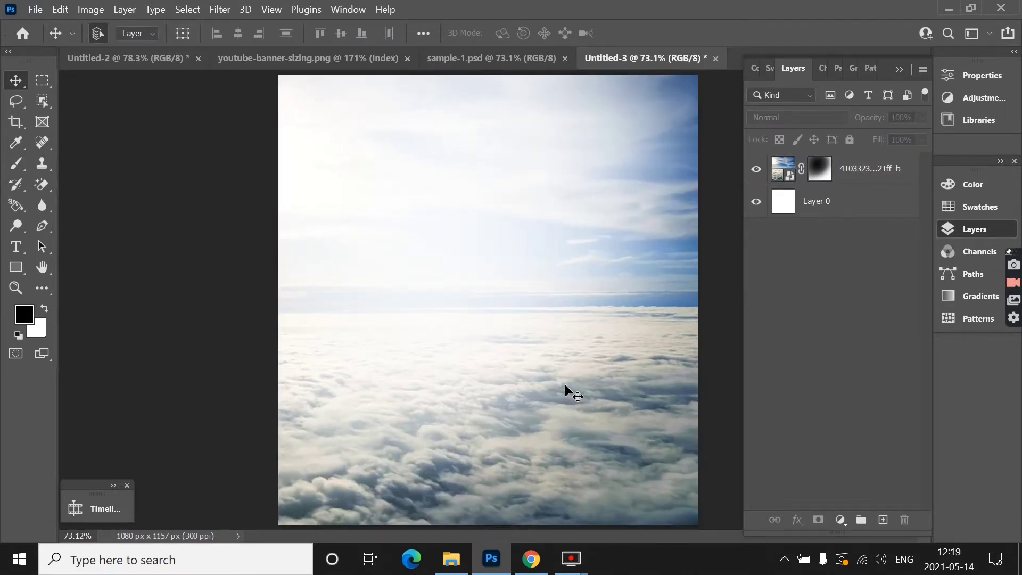
Place the Tata Tea Gold pack image over the clouds and shrink it to fit.
{"action": "key", "text": "alt+Tab"}
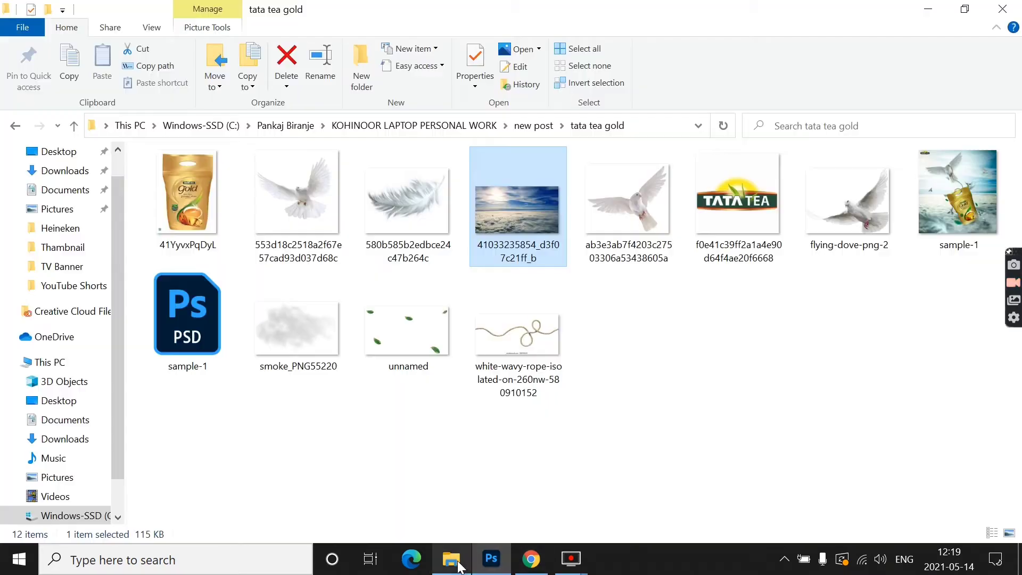
{"action": "left_click", "coordinate": [199, 242]}
{"action": "mouse_move", "coordinate": [198, 243]}
{"action": "left_mouse_down"}
{"action": "mouse_move", "coordinate": [494, 518]}
{"action": "mouse_move", "coordinate": [494, 366]}
{"action": "left_mouse_up"}
{"action": "left_click_drag", "start_coordinate": [644, 521], "coordinate": [608, 466]}
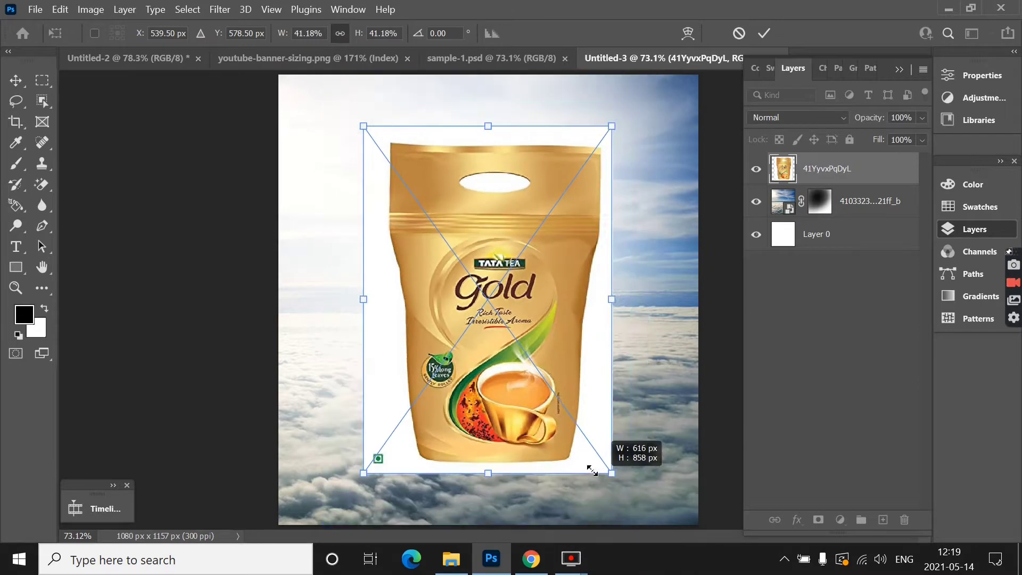
{"action": "left_click", "coordinate": [765, 33]}
Rasterize the pack, magic-erase its white background, and nudge it slightly left and down.
{"action": "left_click", "coordinate": [41, 183]}
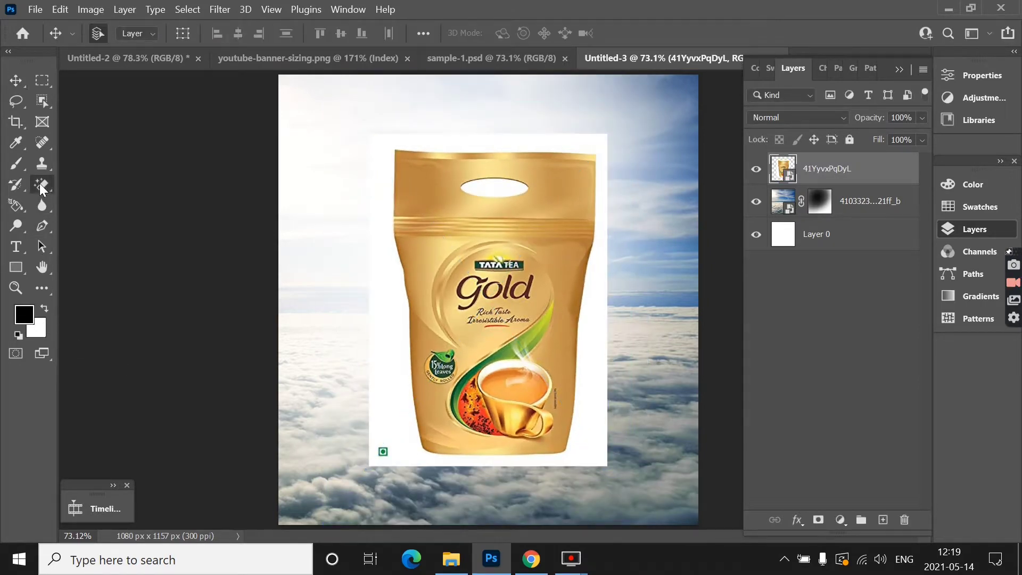
{"action": "left_click", "coordinate": [492, 178]}
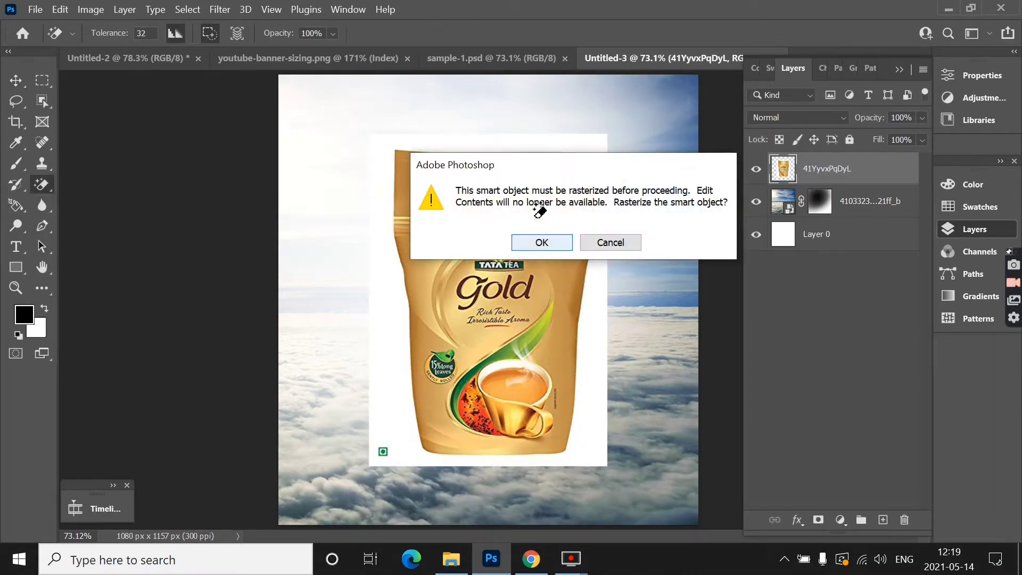
{"action": "key", "text": "Return"}
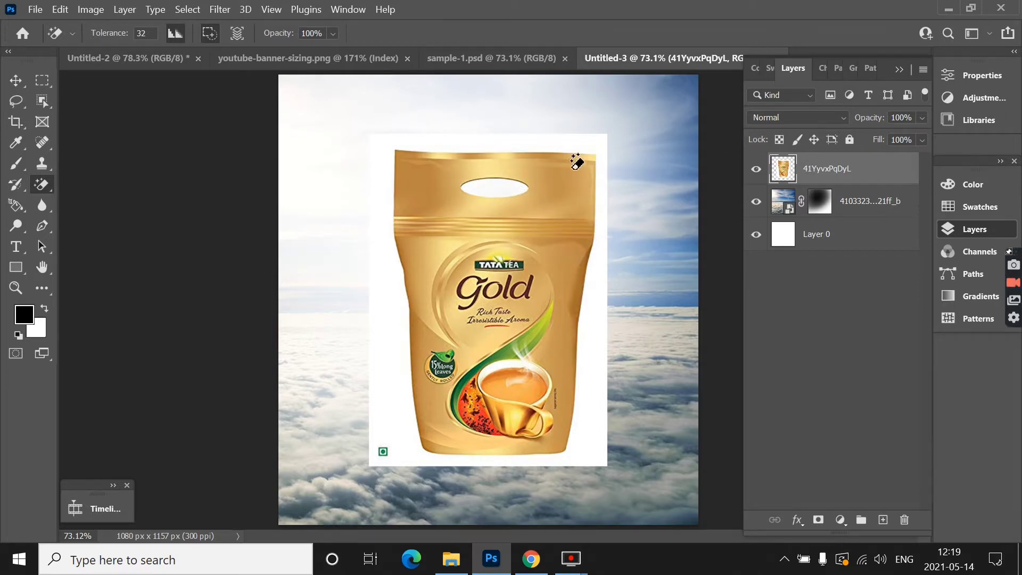
{"action": "left_click", "coordinate": [564, 132]}
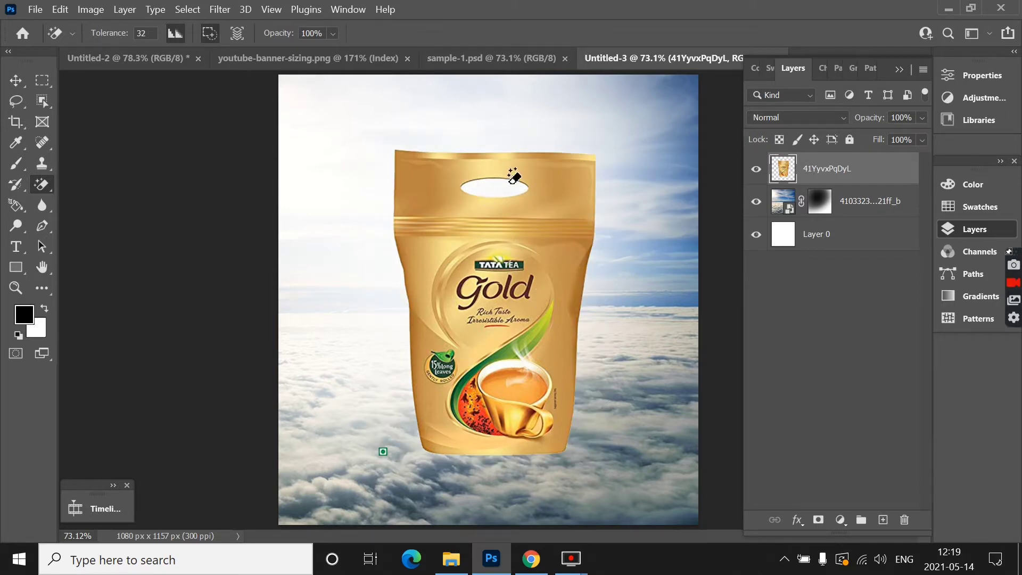
{"action": "left_click", "coordinate": [16, 81]}
{"action": "mouse_move", "coordinate": [487, 271]}
{"action": "left_mouse_down"}
{"action": "mouse_move", "coordinate": [475, 282]}
{"action": "mouse_move", "coordinate": [488, 305]}
{"action": "left_mouse_up"}
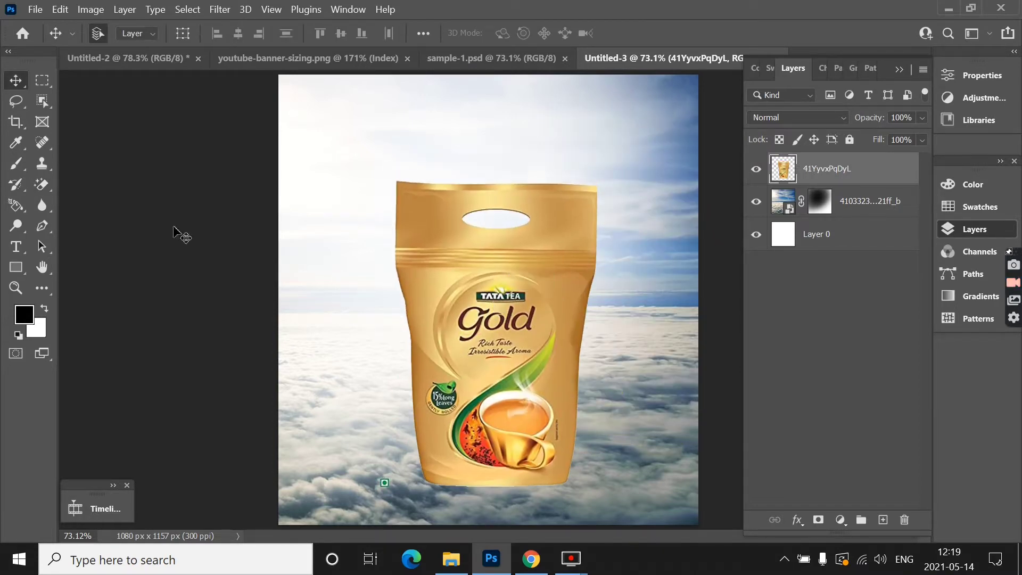
{"action": "left_click", "coordinate": [45, 180]}
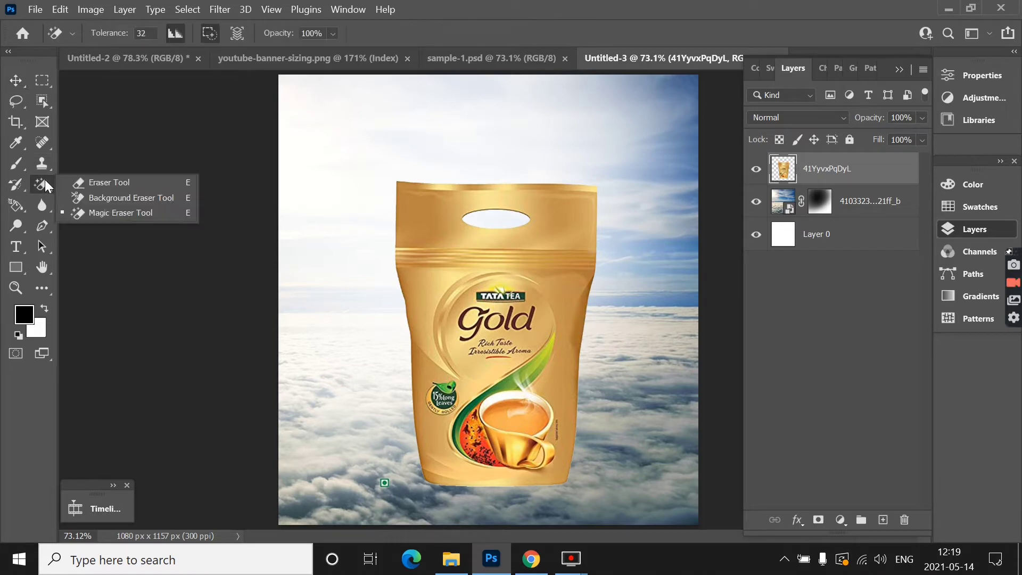
{"action": "key", "text": "shift+e"}
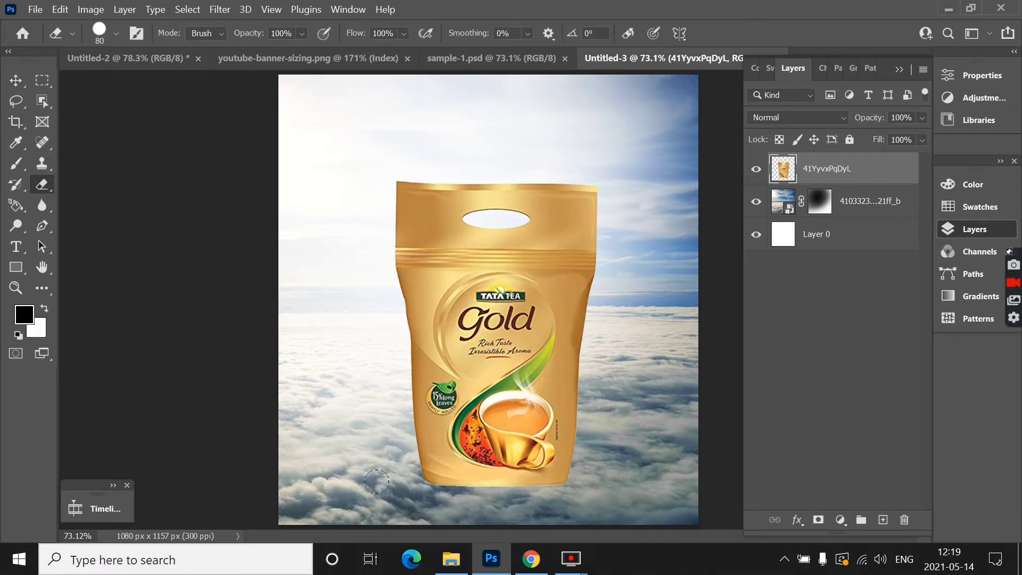
{"action": "left_click", "coordinate": [14, 83]}
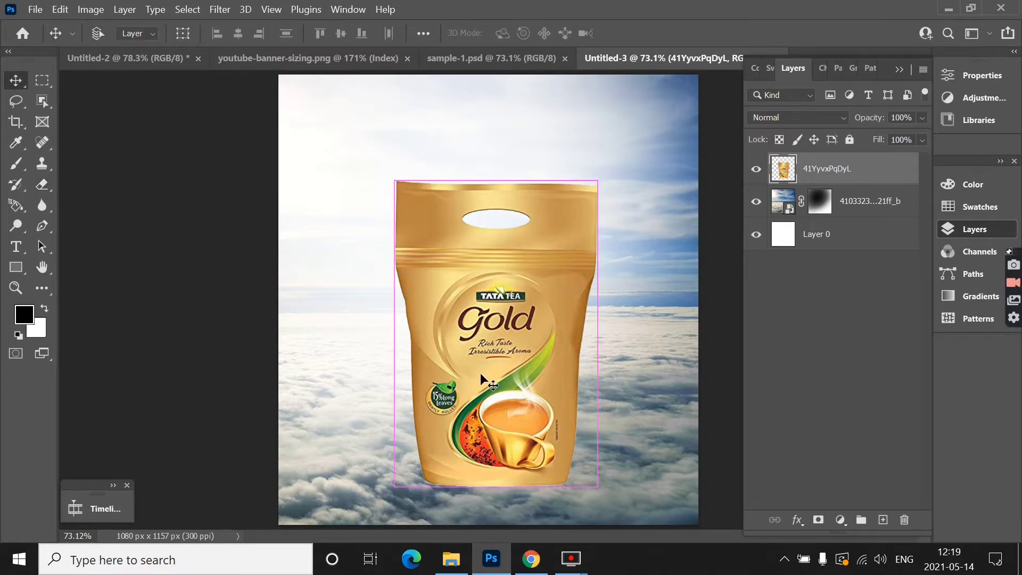
Scale the tea pack to about 60%, tilt it about 22°, and move it lower right.
{"action": "key", "text": "ctrl+t"}
{"action": "left_click_drag", "start_coordinate": [597, 487], "coordinate": [557, 425]}
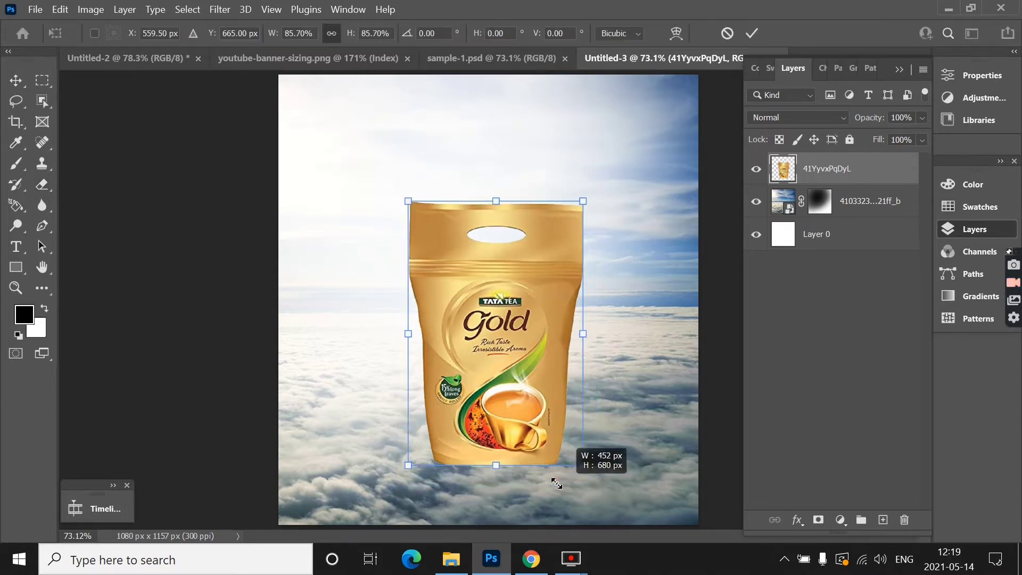
{"action": "left_click_drag", "start_coordinate": [582, 468], "coordinate": [617, 429]}
{"action": "mouse_move", "coordinate": [531, 365]}
{"action": "left_mouse_down"}
{"action": "mouse_move", "coordinate": [565, 440]}
{"action": "mouse_move", "coordinate": [570, 416]}
{"action": "left_mouse_up"}
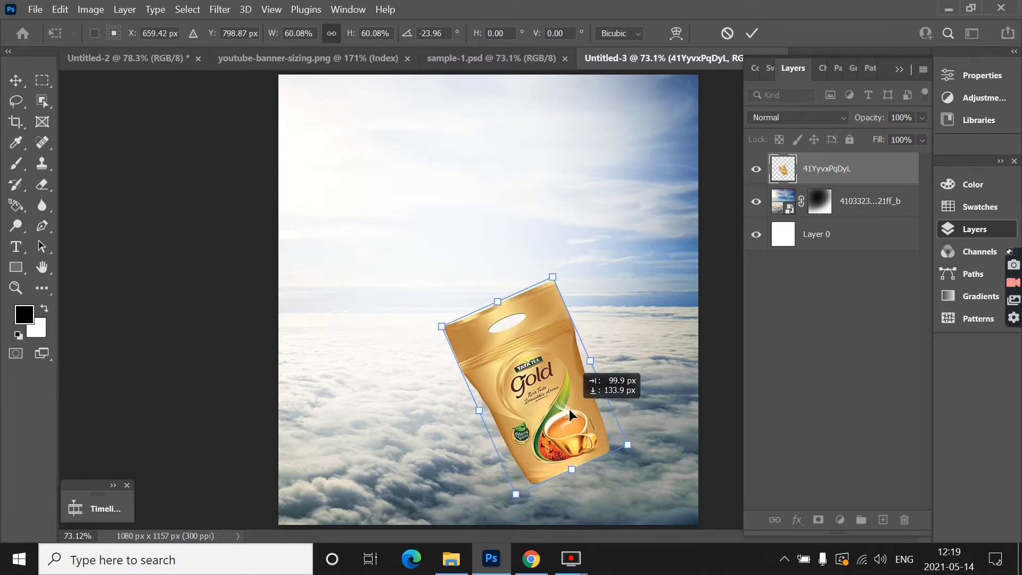
{"action": "left_click_drag", "start_coordinate": [645, 463], "coordinate": [641, 469]}
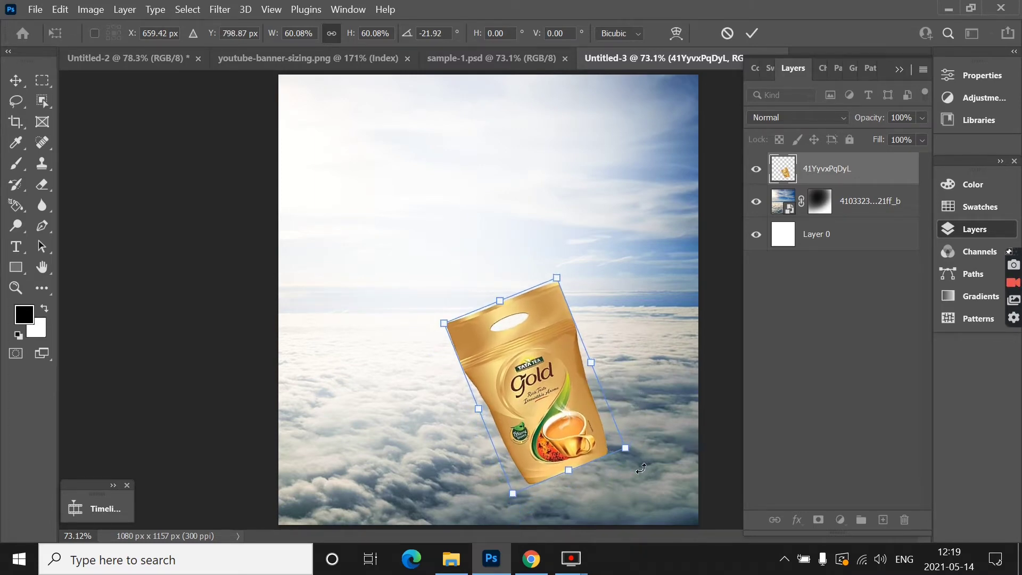
{"action": "left_click", "coordinate": [752, 33]}
{"action": "scroll", "coordinate": [530, 398], "scroll_direction": "down", "scroll_amount": 2}
{"action": "scroll", "coordinate": [530, 398], "scroll_direction": "up", "scroll_amount": 1}
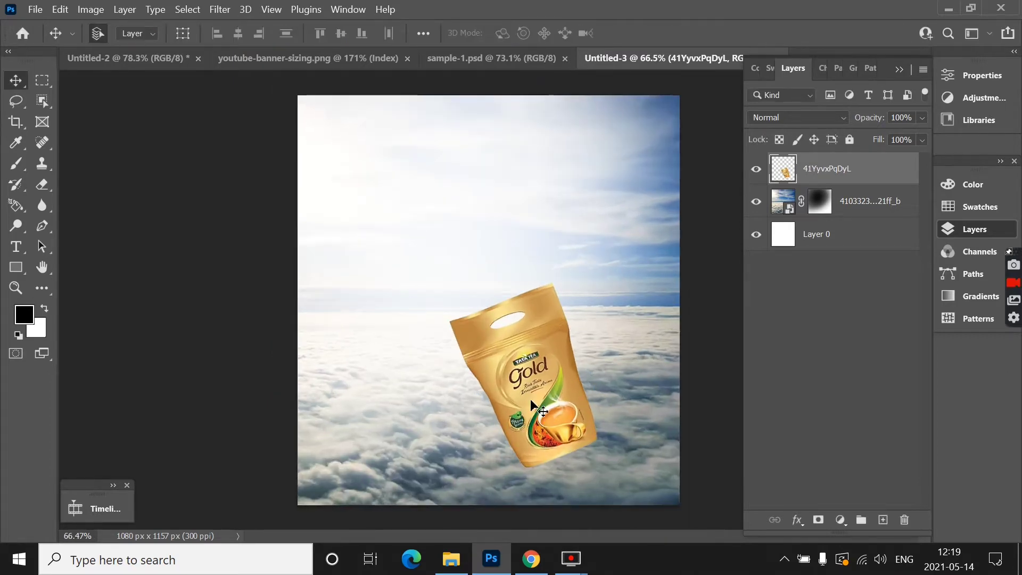
{"action": "scroll", "coordinate": [530, 399], "scroll_direction": "up", "scroll_amount": 1}
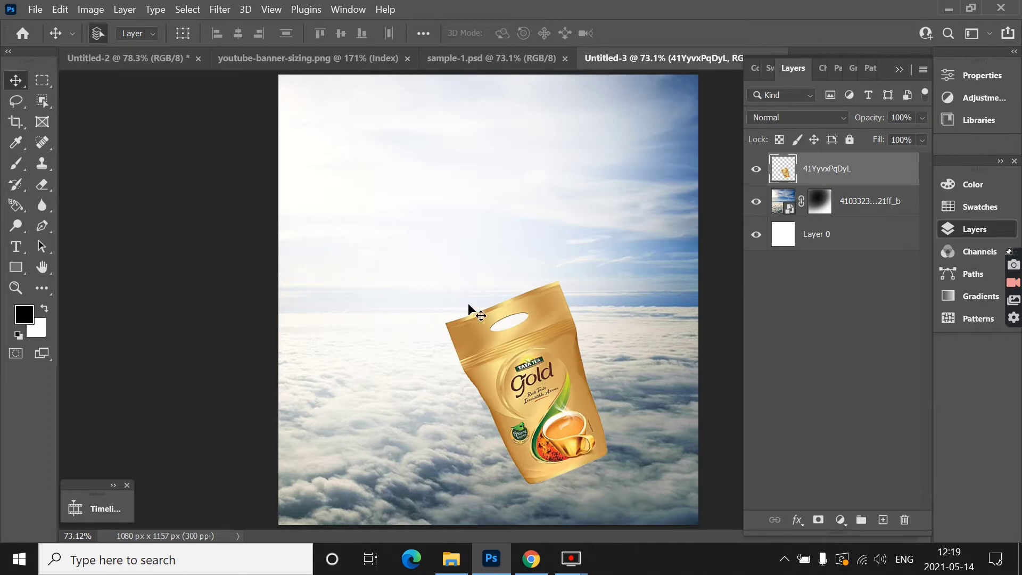
Bring in the dove image, shrink it, and move it to the upper-left sky.
{"action": "left_click", "coordinate": [455, 560]}
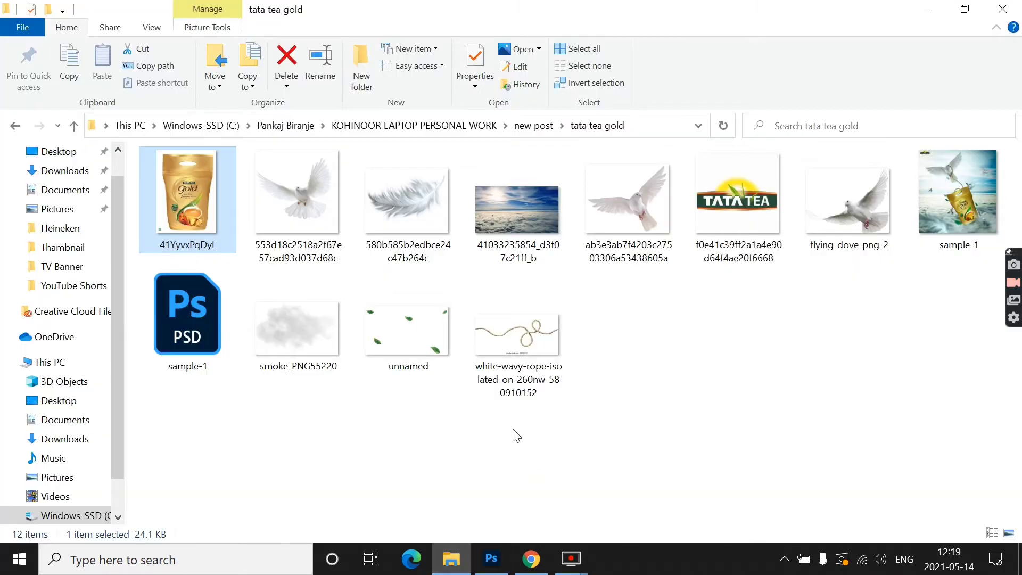
{"action": "mouse_move", "coordinate": [637, 207]}
{"action": "left_mouse_down"}
{"action": "mouse_move", "coordinate": [493, 559]}
{"action": "mouse_move", "coordinate": [426, 295]}
{"action": "left_mouse_up"}
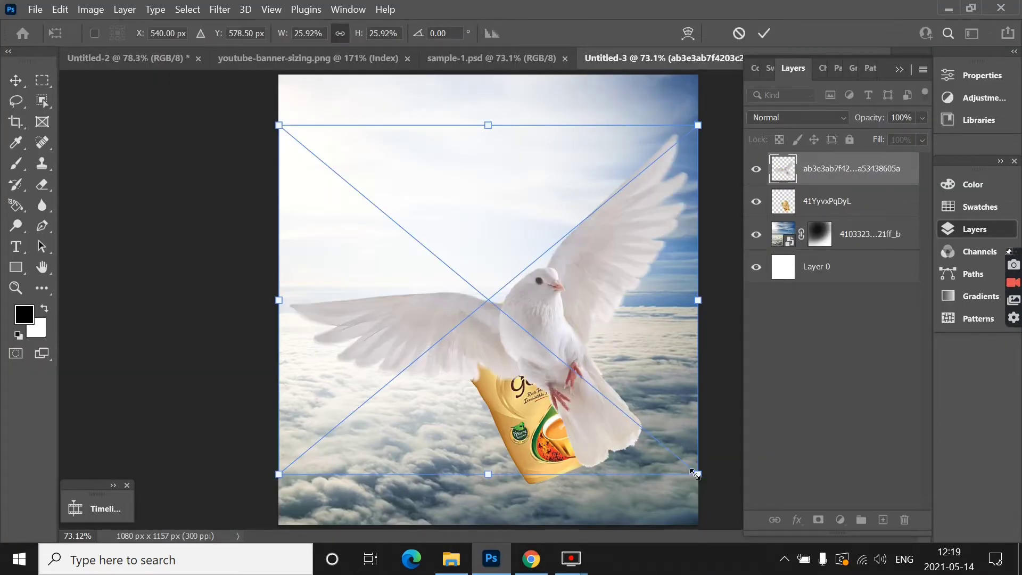
{"action": "left_click_drag", "start_coordinate": [692, 472], "coordinate": [562, 361]}
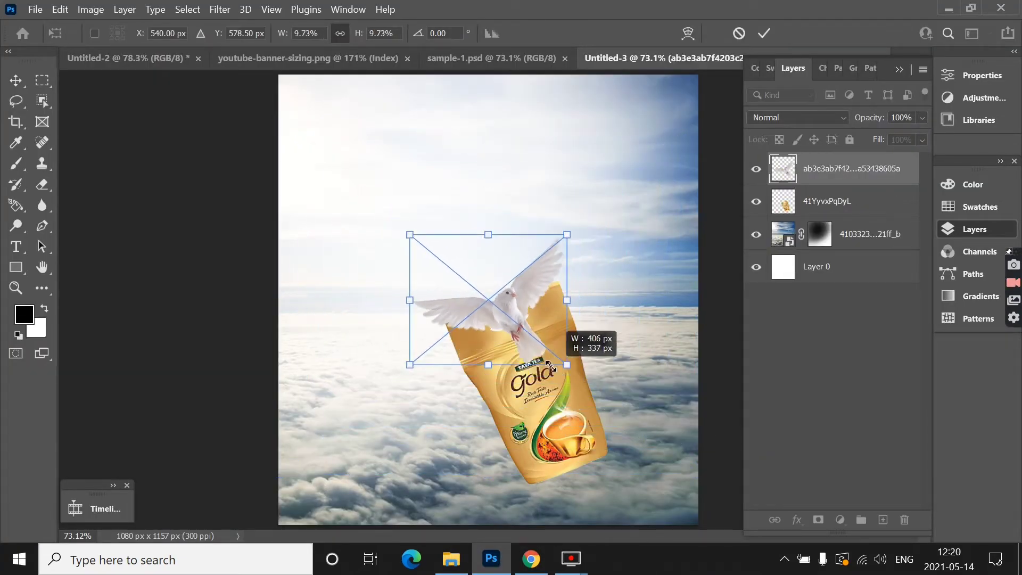
{"action": "left_click", "coordinate": [764, 33]}
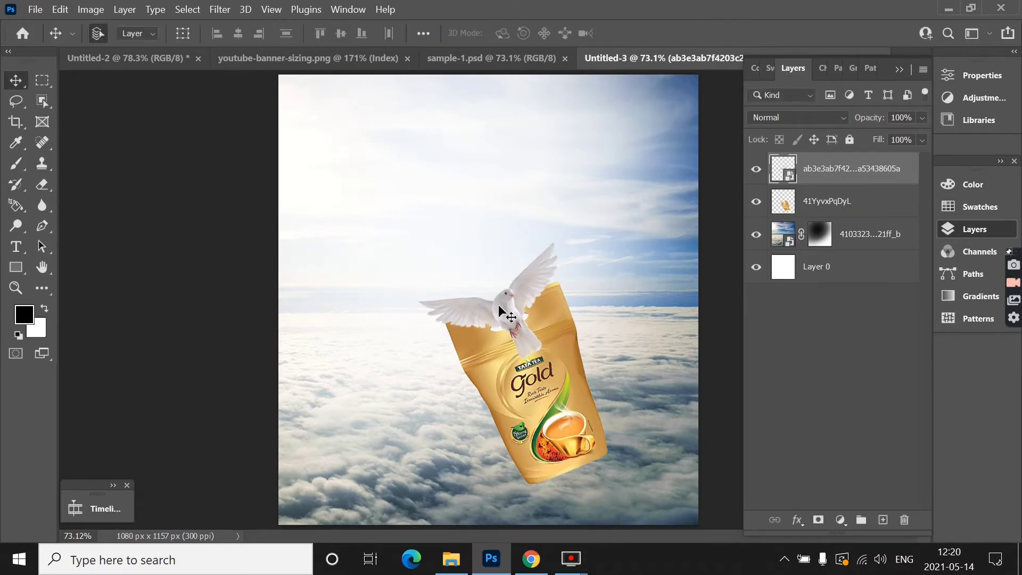
{"action": "mouse_move", "coordinate": [496, 298]}
{"action": "left_mouse_down"}
{"action": "mouse_move", "coordinate": [408, 207]}
{"action": "mouse_move", "coordinate": [396, 158]}
{"action": "left_mouse_up"}
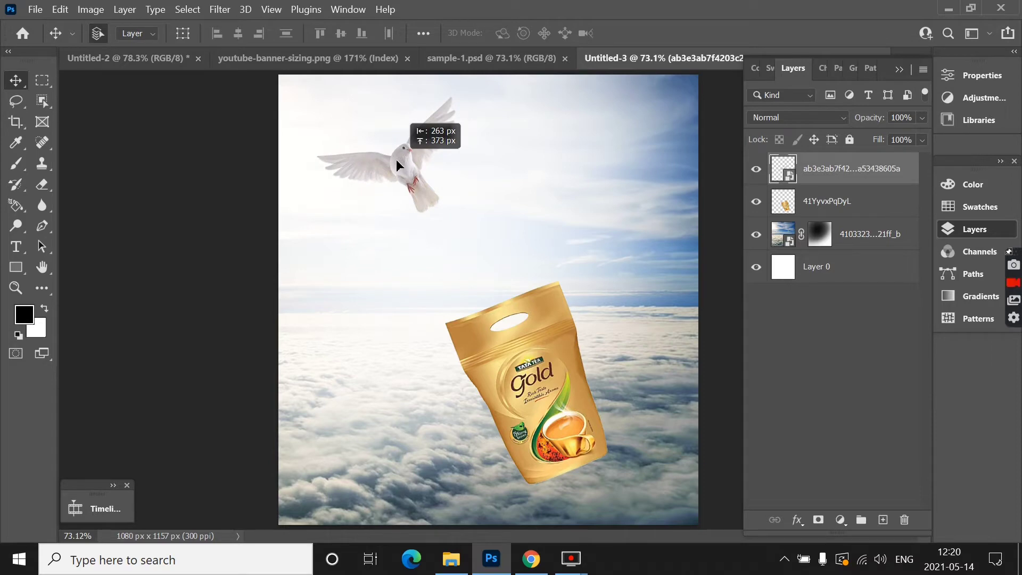
Fine-tune the dove's size and position and tilt it about two degrees.
{"action": "key", "text": "ctrl+t"}
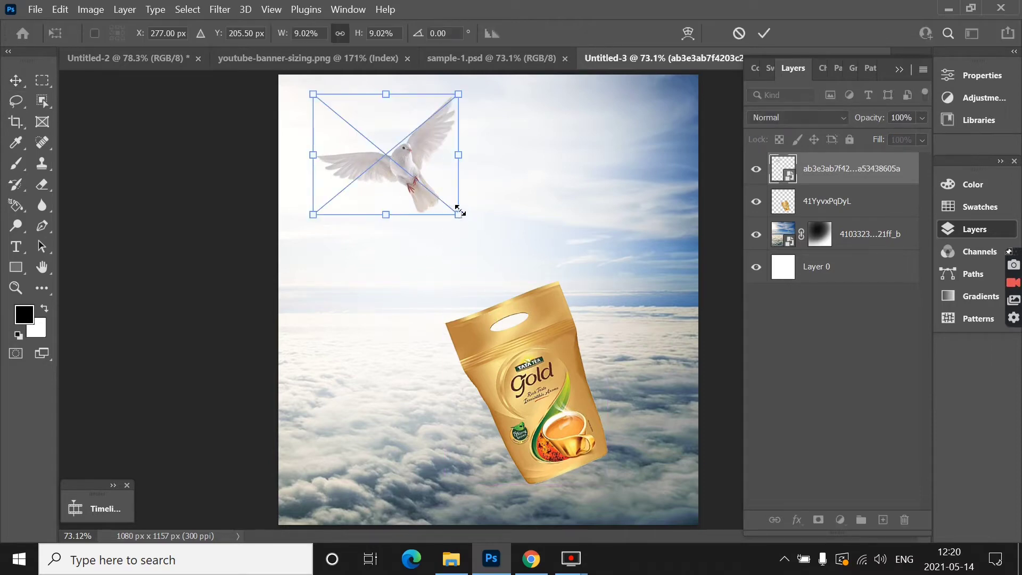
{"action": "left_click_drag", "start_coordinate": [457, 213], "coordinate": [478, 231]}
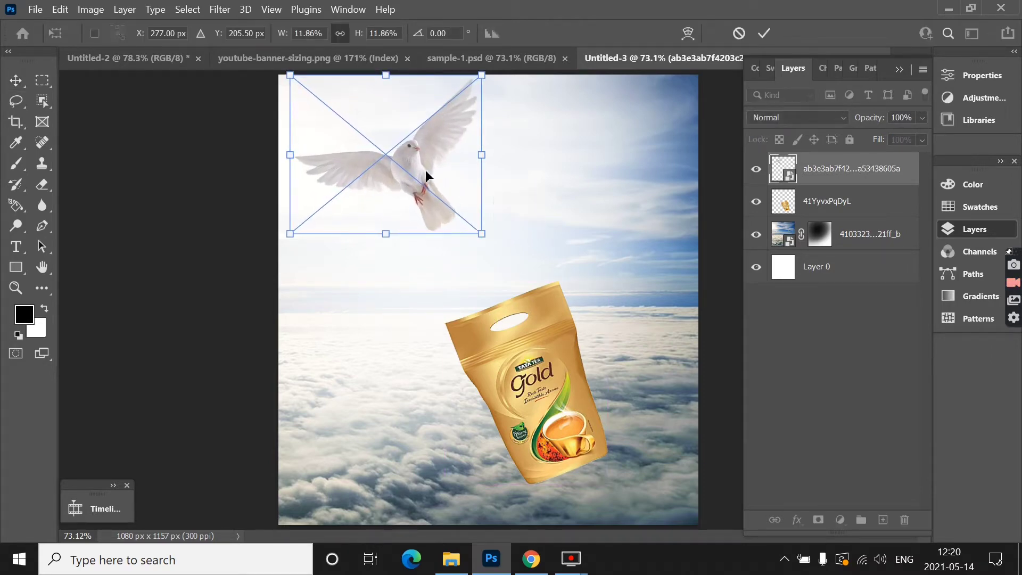
{"action": "left_click_drag", "start_coordinate": [421, 171], "coordinate": [426, 181]}
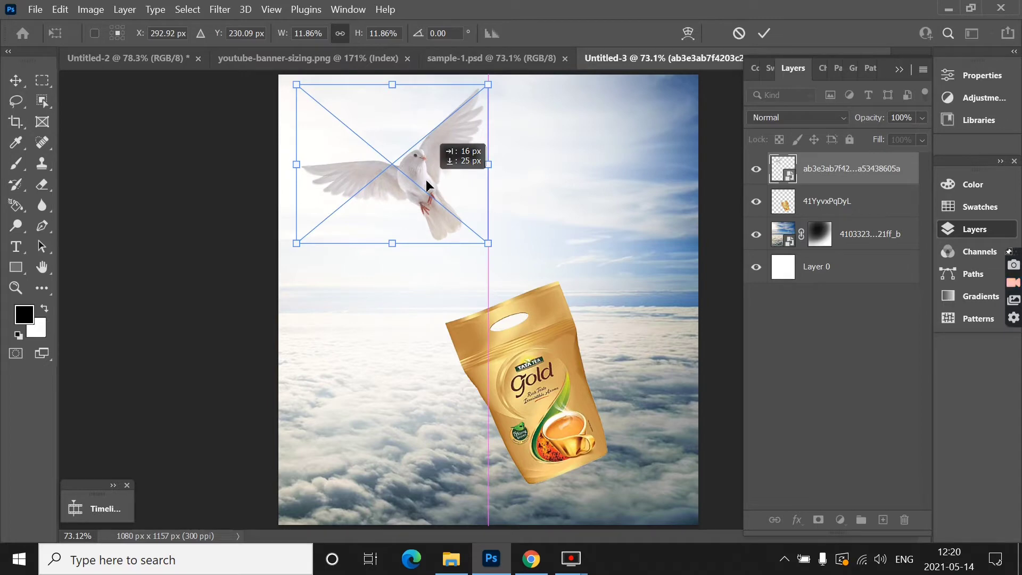
{"action": "left_click_drag", "start_coordinate": [487, 243], "coordinate": [485, 241]}
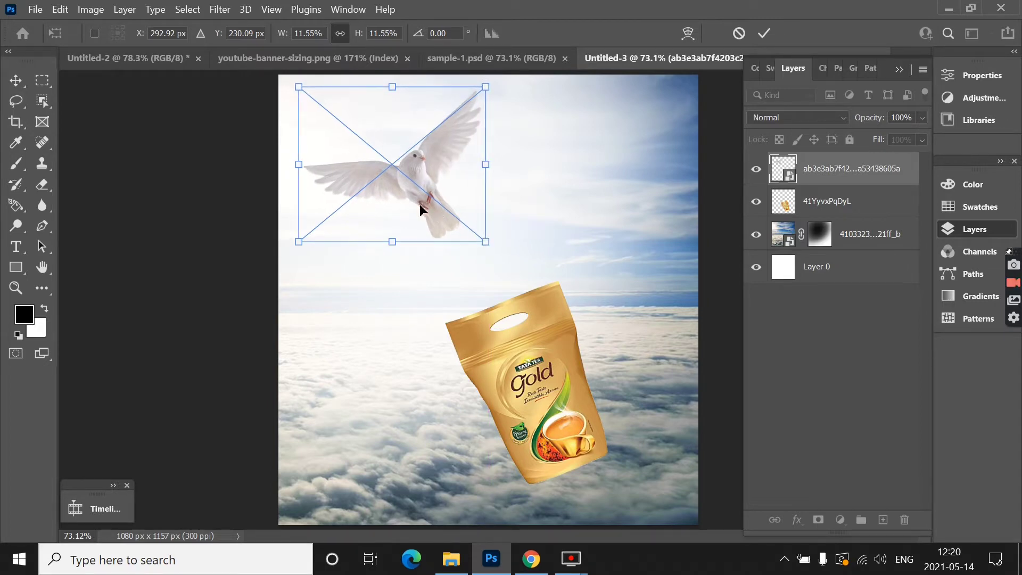
{"action": "left_click_drag", "start_coordinate": [419, 204], "coordinate": [417, 206]}
{"action": "left_click_drag", "start_coordinate": [496, 309], "coordinate": [502, 301]}
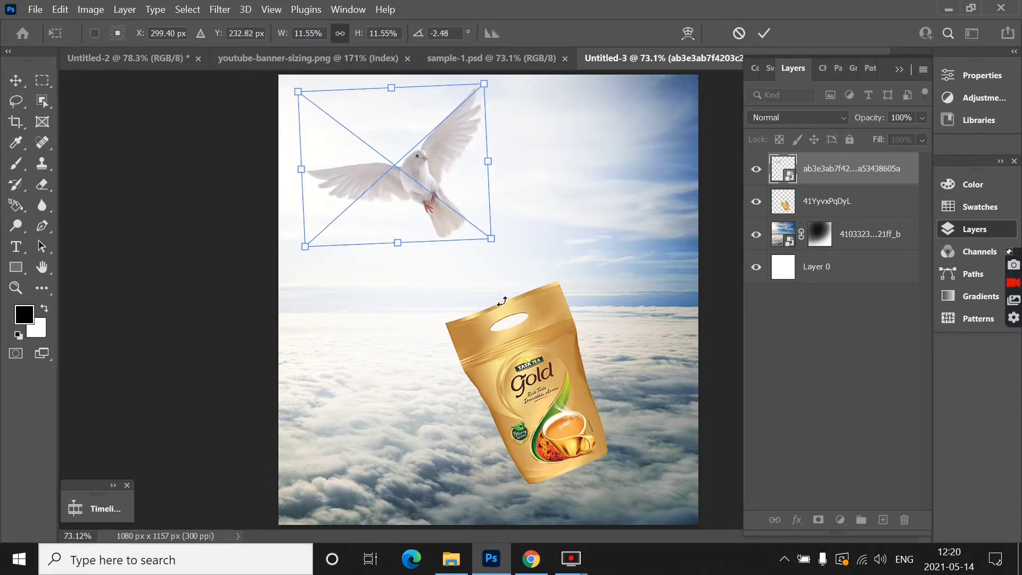
{"action": "left_click_drag", "start_coordinate": [432, 201], "coordinate": [427, 205]}
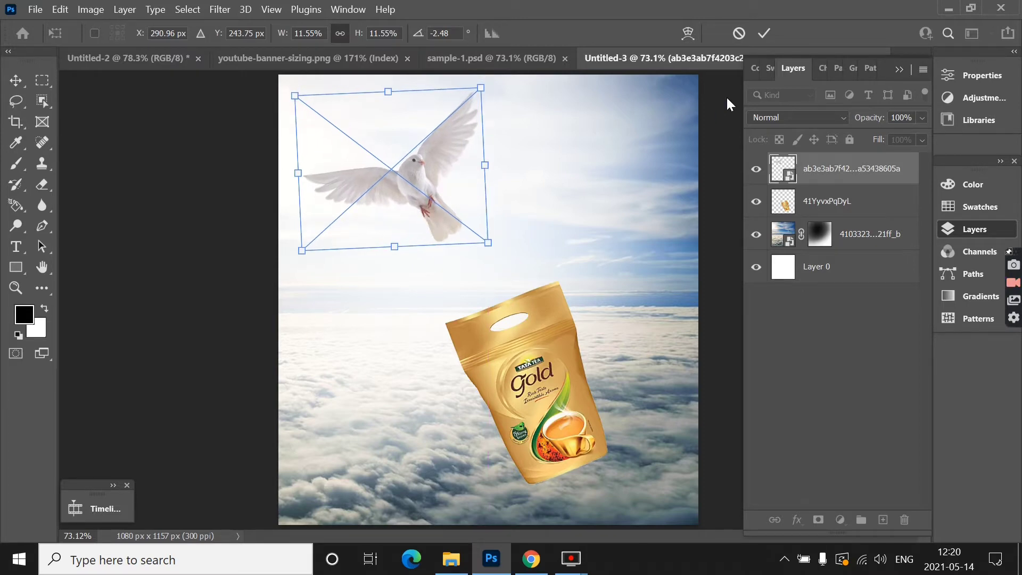
{"action": "left_click", "coordinate": [767, 37]}
Nudge the dove and the tea pouch slightly down, then bring in the wavy rope image.
{"action": "left_click", "coordinate": [203, 222]}
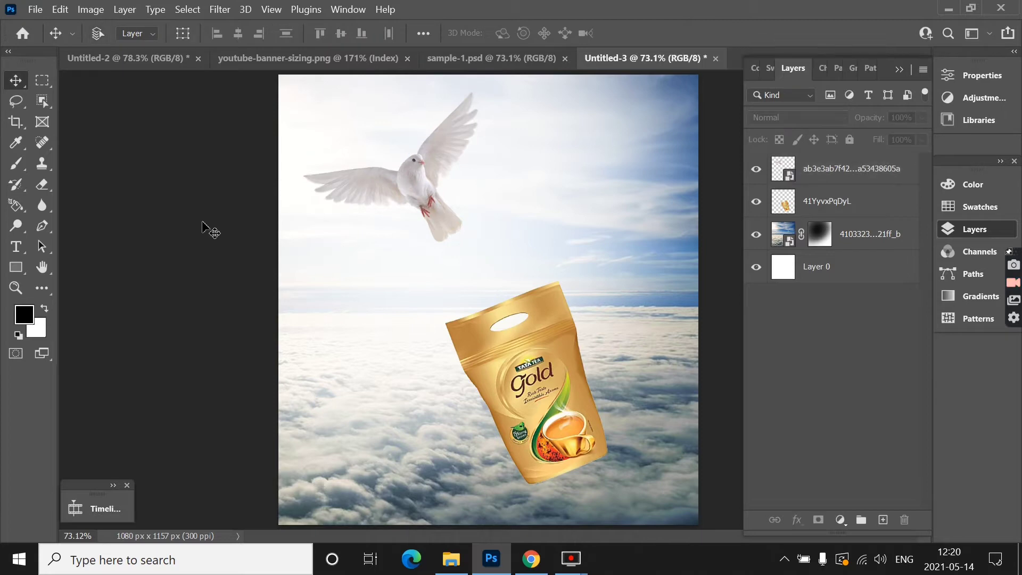
{"action": "key", "text": "ctrl"}
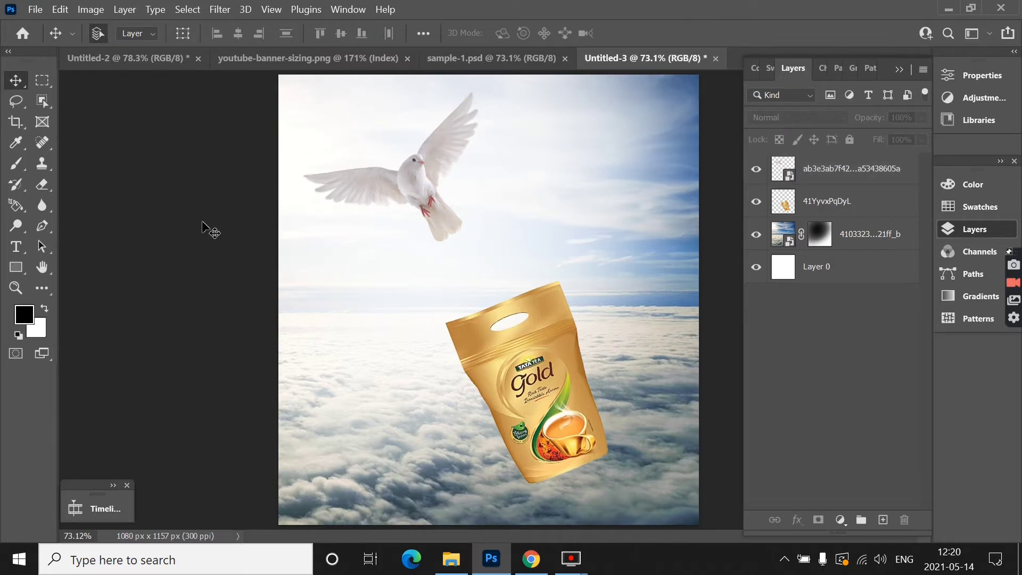
{"action": "left_click_drag", "start_coordinate": [433, 204], "coordinate": [430, 225]}
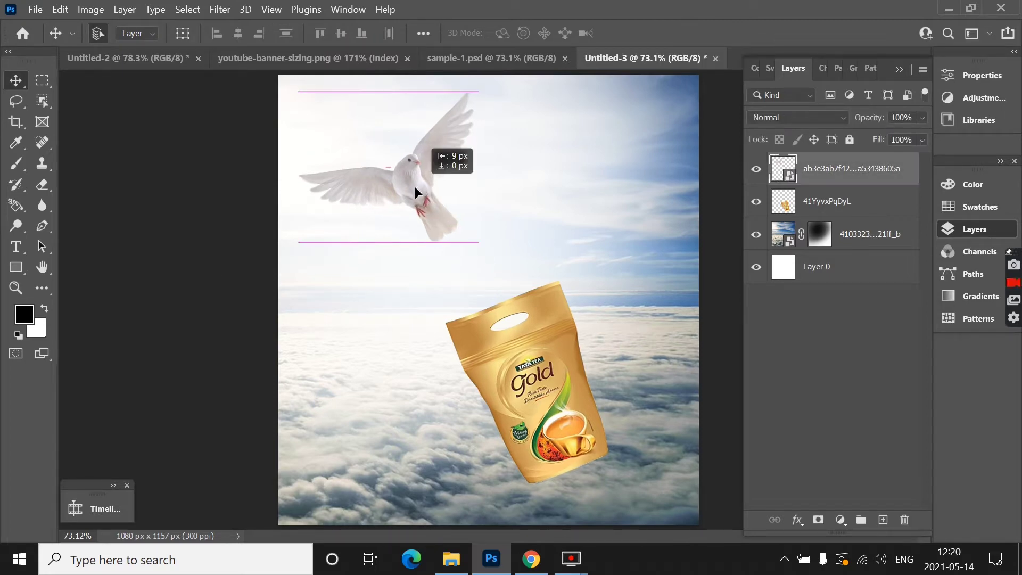
{"action": "left_click", "coordinate": [554, 417]}
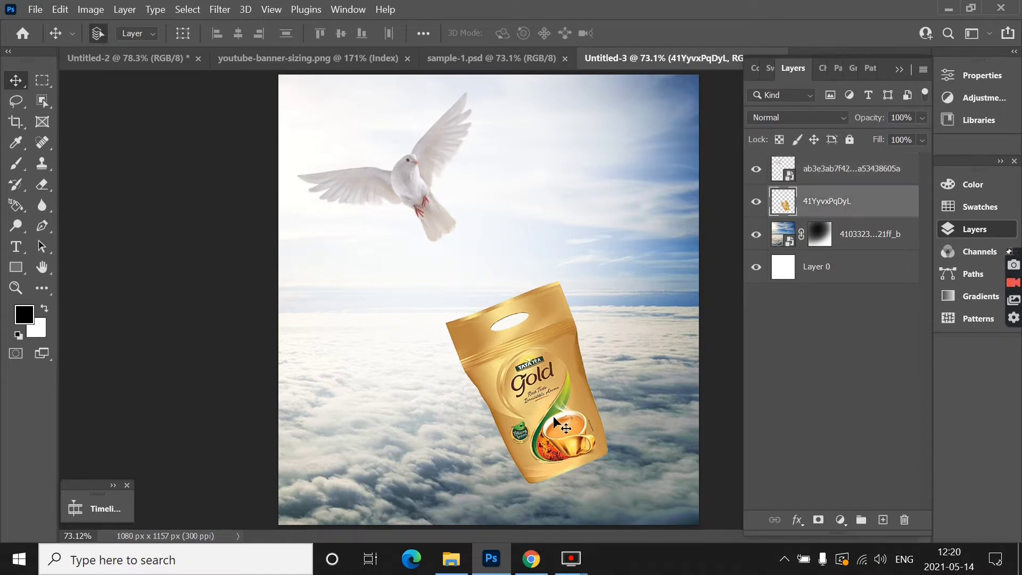
{"action": "left_click_drag", "start_coordinate": [554, 417], "coordinate": [553, 425]}
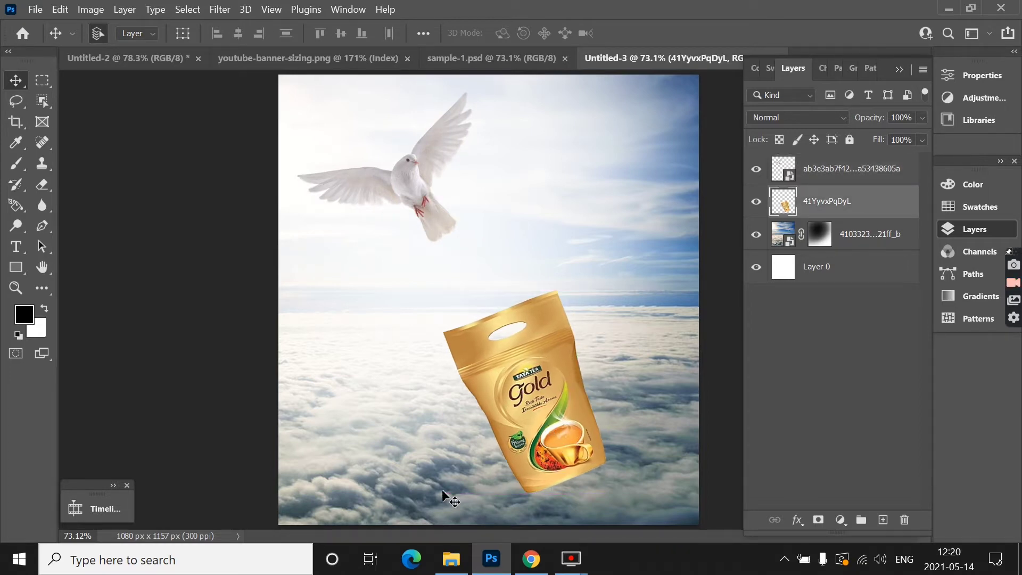
{"action": "left_click", "coordinate": [451, 559]}
{"action": "left_click_drag", "start_coordinate": [546, 381], "coordinate": [498, 568]}
Drop the rope onto the canvas, scale it down slightly, and rasterize it for erasing.
{"action": "left_click_drag", "start_coordinate": [498, 568], "coordinate": [508, 363]}
{"action": "left_click_drag", "start_coordinate": [697, 401], "coordinate": [680, 393]}
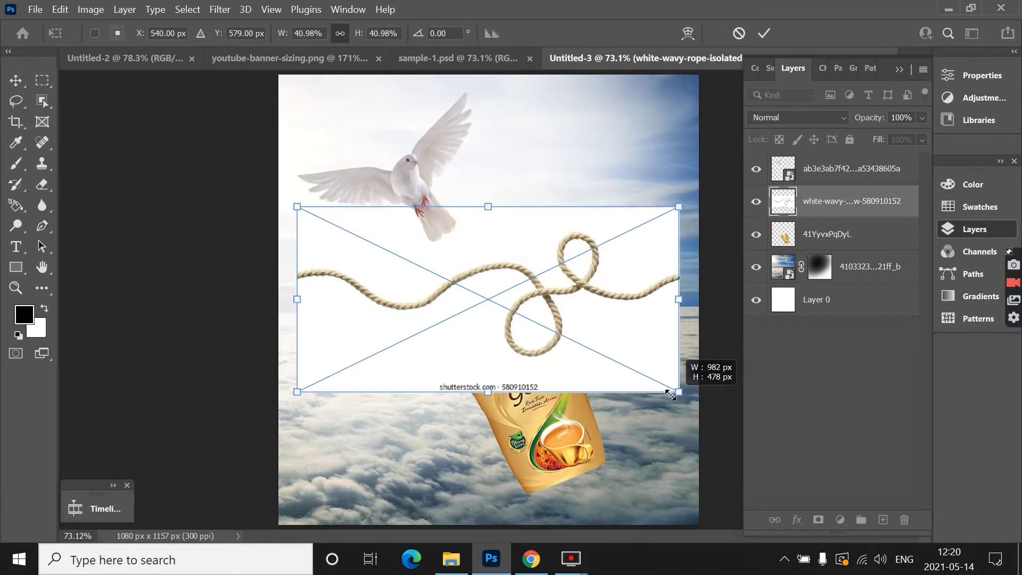
{"action": "left_click", "coordinate": [764, 33]}
{"action": "key", "text": "e"}
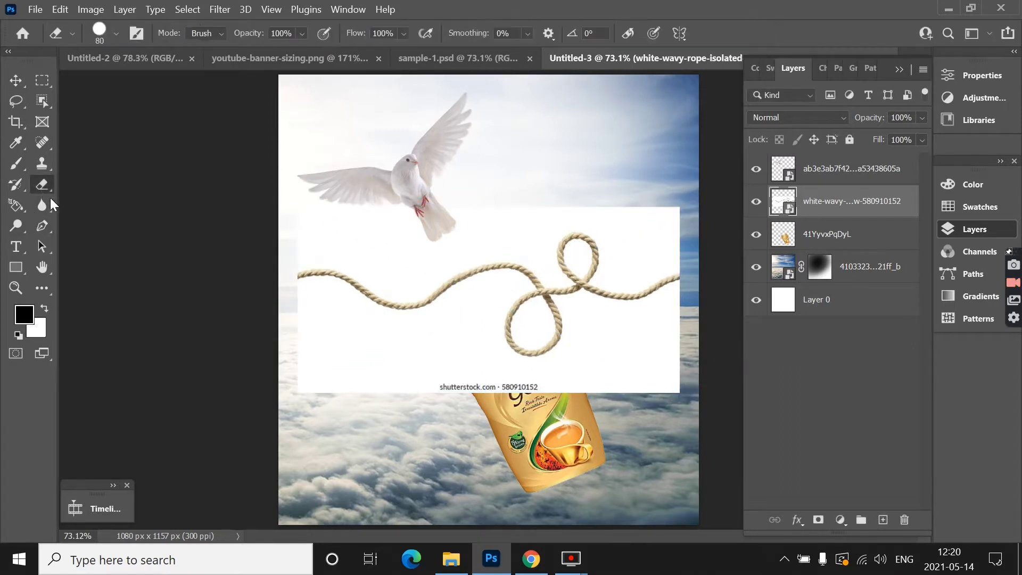
{"action": "left_click", "coordinate": [464, 261]}
{"action": "left_click", "coordinate": [556, 241]}
{"action": "left_click", "coordinate": [459, 335]}
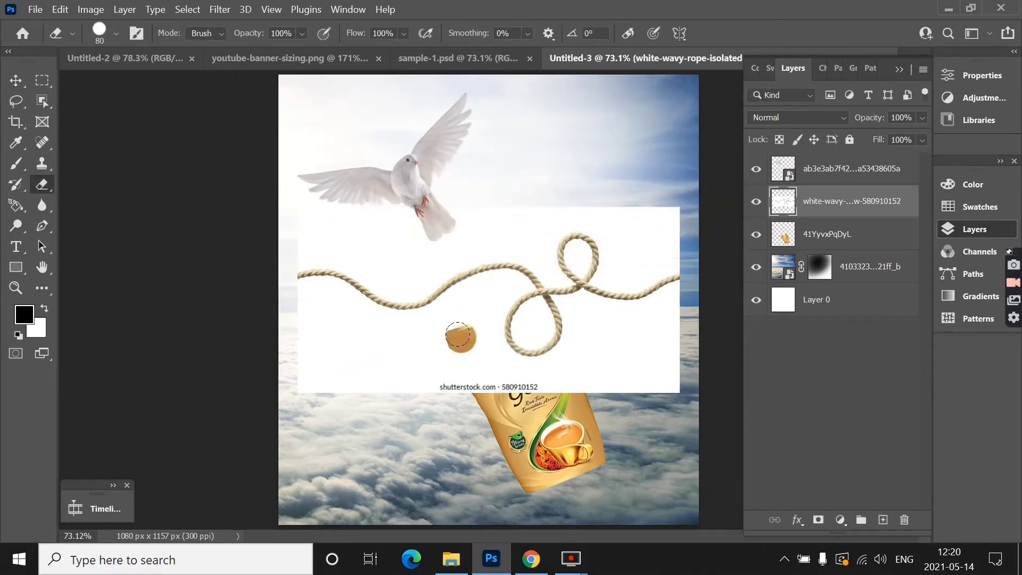
Magic-erase the white above and below the rope and inside both rope loops.
{"action": "right_click", "coordinate": [39, 180]}
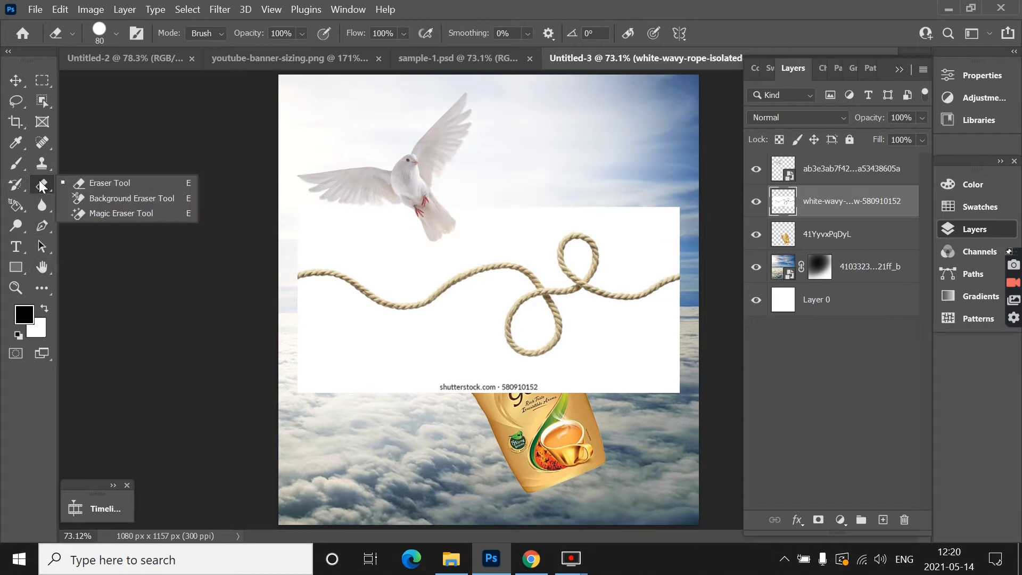
{"action": "left_click", "coordinate": [114, 216]}
{"action": "left_click", "coordinate": [362, 237]}
{"action": "left_click", "coordinate": [439, 331]}
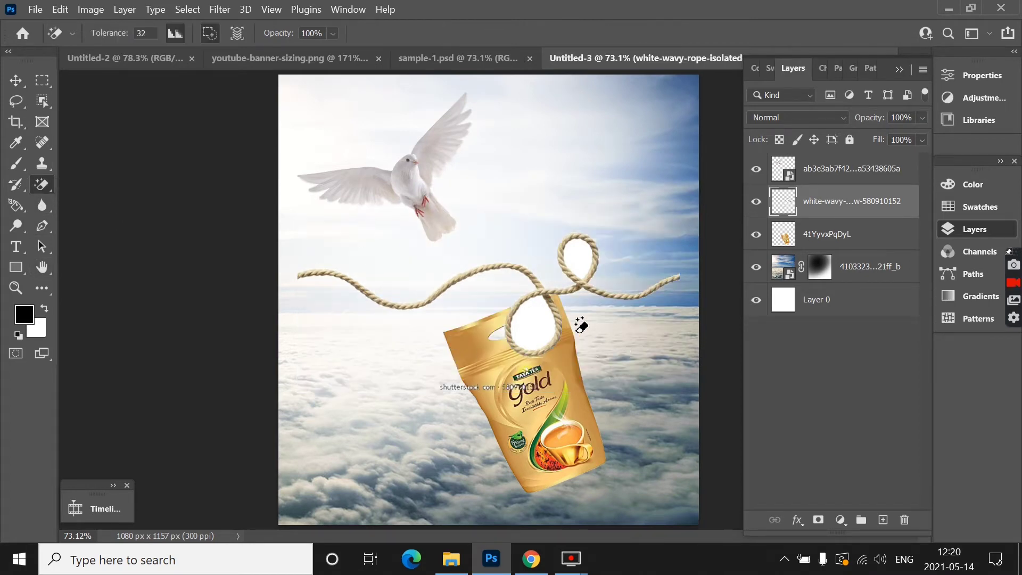
{"action": "left_click", "coordinate": [530, 314]}
{"action": "left_click", "coordinate": [580, 258]}
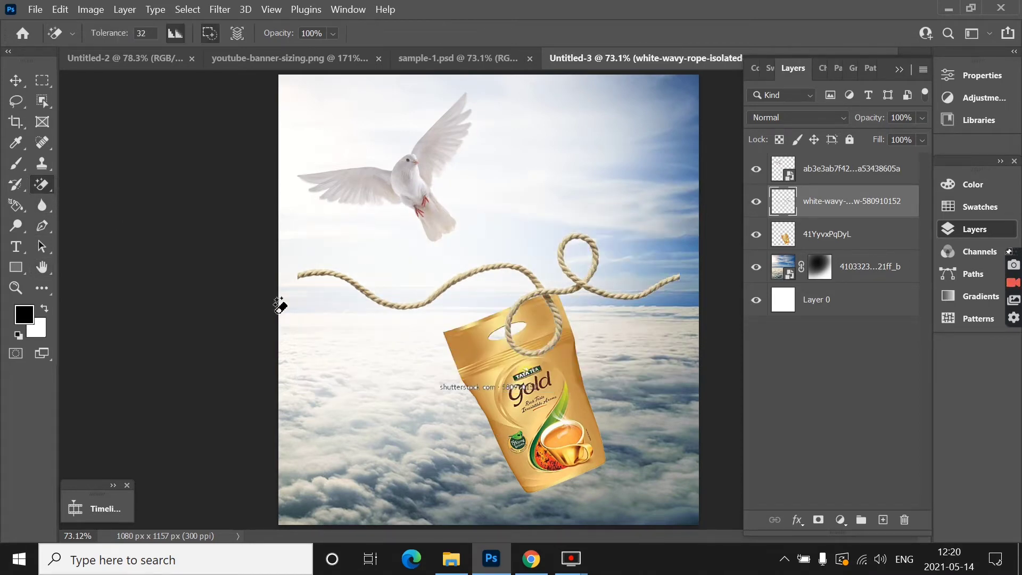
{"action": "left_click", "coordinate": [16, 80]}
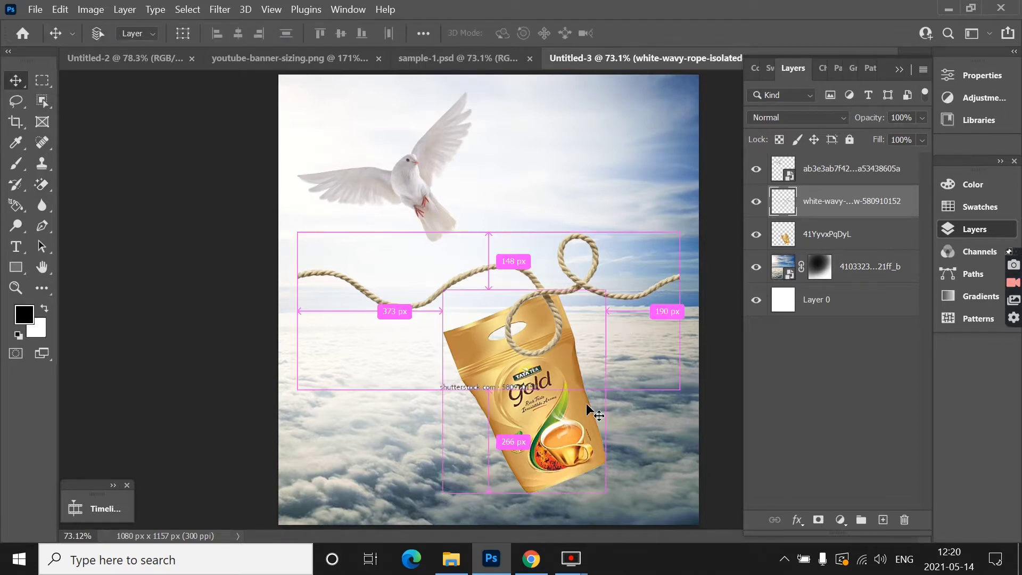
Rotate the rope so it hangs from the dove, then zoom in on the pouch.
{"action": "key", "text": "ctrl+t"}
{"action": "mouse_move", "coordinate": [690, 404]}
{"action": "left_mouse_down"}
{"action": "mouse_move", "coordinate": [478, 444]}
{"action": "mouse_move", "coordinate": [525, 453]}
{"action": "left_mouse_up"}
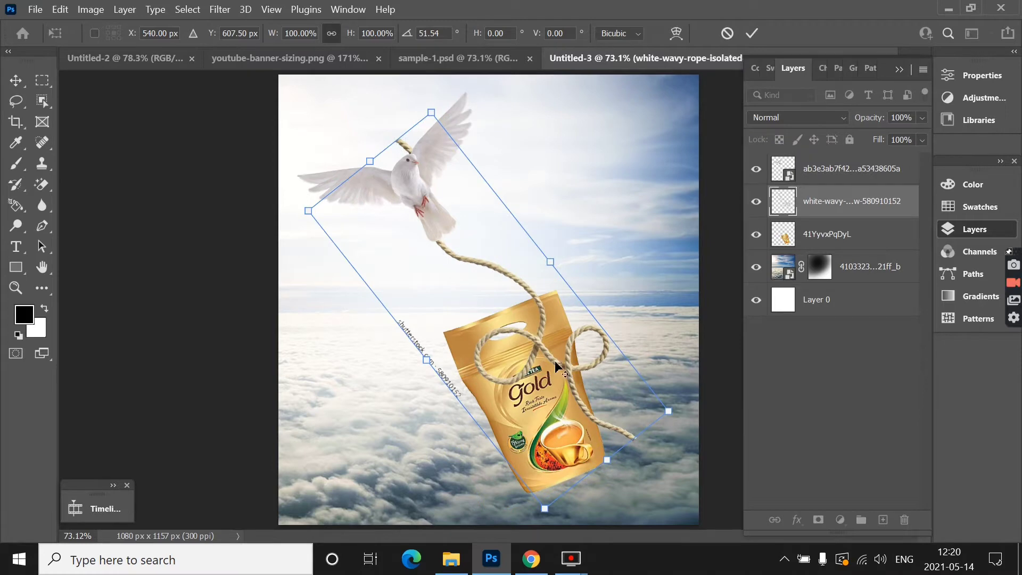
{"action": "scroll", "coordinate": [556, 367], "scroll_direction": "up", "scroll_amount": 1}
{"action": "scroll", "coordinate": [556, 366], "scroll_direction": "up", "scroll_amount": 1}
{"action": "key", "text": "alt+space"}
{"action": "key", "text": "Escape"}
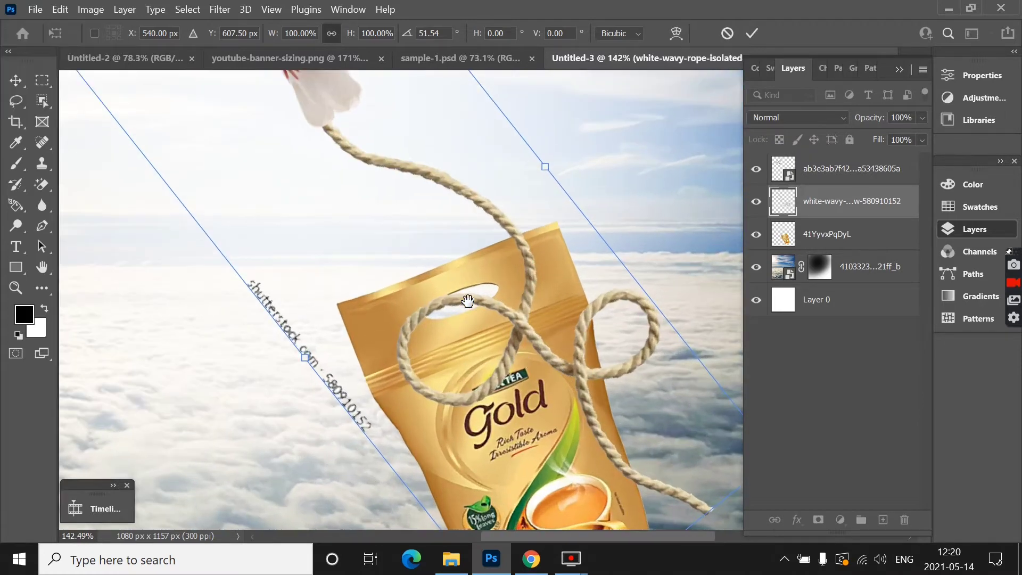
Draw a closed pen path around the surplus rope coils beside and below the pouch.
{"action": "left_click", "coordinate": [43, 226]}
{"action": "scroll", "coordinate": [547, 386], "scroll_direction": "up", "scroll_amount": 1}
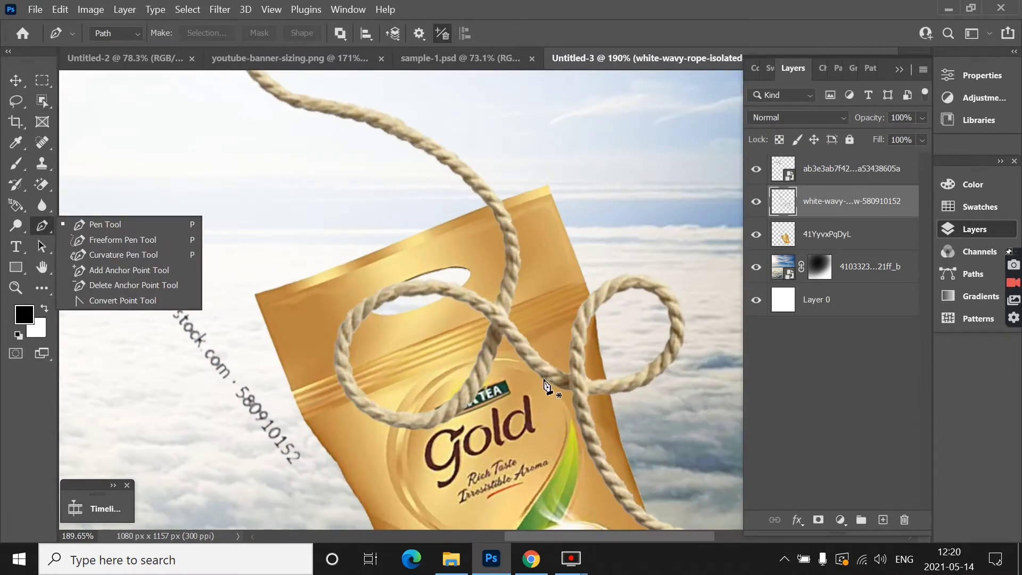
{"action": "scroll", "coordinate": [547, 386], "scroll_direction": "up", "scroll_amount": 1}
{"action": "scroll", "coordinate": [547, 386], "scroll_direction": "up", "scroll_amount": 1}
{"action": "left_click", "coordinate": [464, 300]}
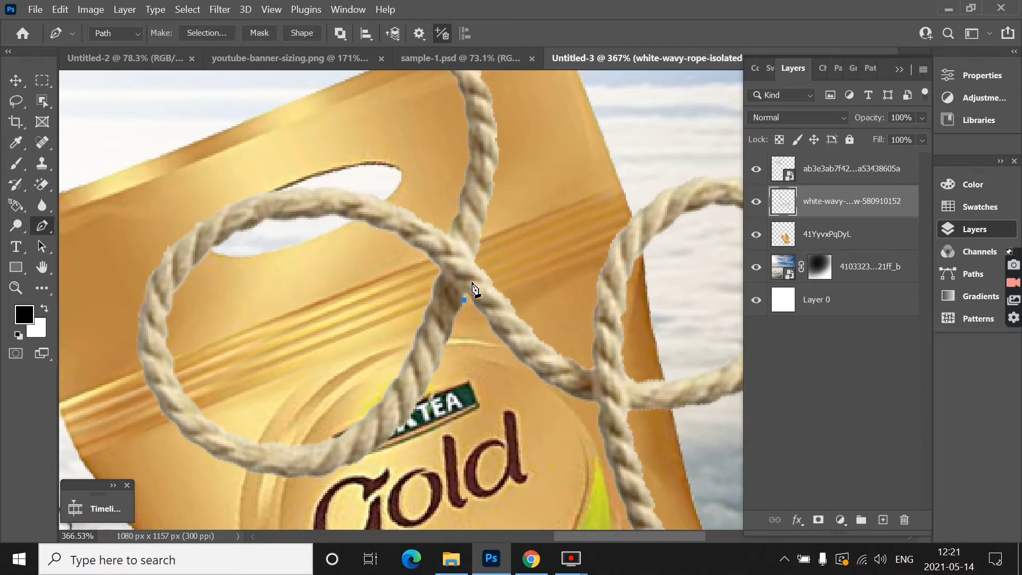
{"action": "left_click_drag", "start_coordinate": [475, 256], "coordinate": [476, 251]}
{"action": "left_click_drag", "start_coordinate": [477, 259], "coordinate": [623, 135]}
{"action": "scroll", "coordinate": [663, 290], "scroll_direction": "down", "scroll_amount": 6}
{"action": "left_click_drag", "start_coordinate": [660, 299], "coordinate": [479, 238]}
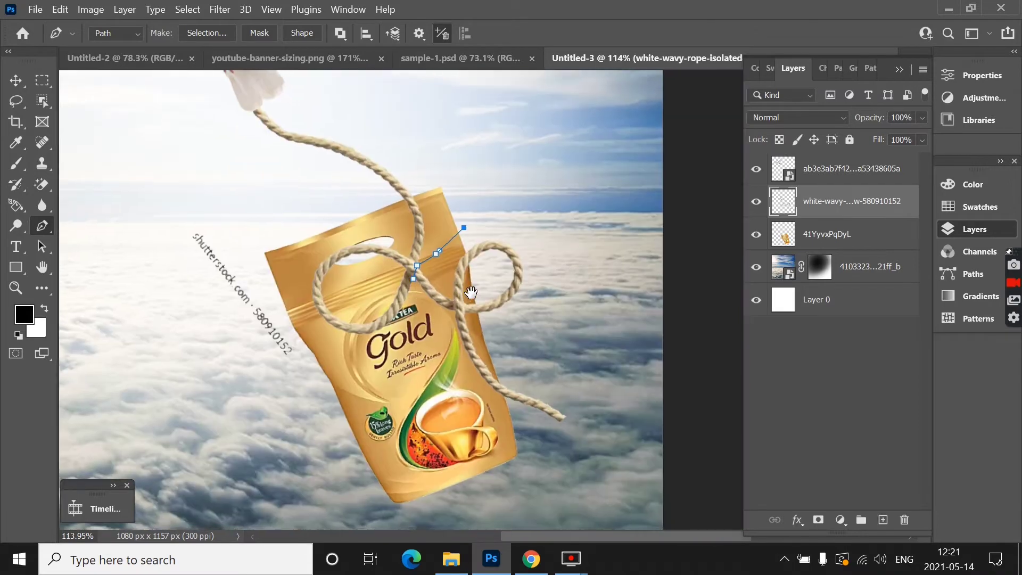
{"action": "left_click", "coordinate": [606, 177]}
{"action": "left_click", "coordinate": [625, 298]}
{"action": "left_click", "coordinate": [616, 404]}
{"action": "left_click", "coordinate": [534, 433]}
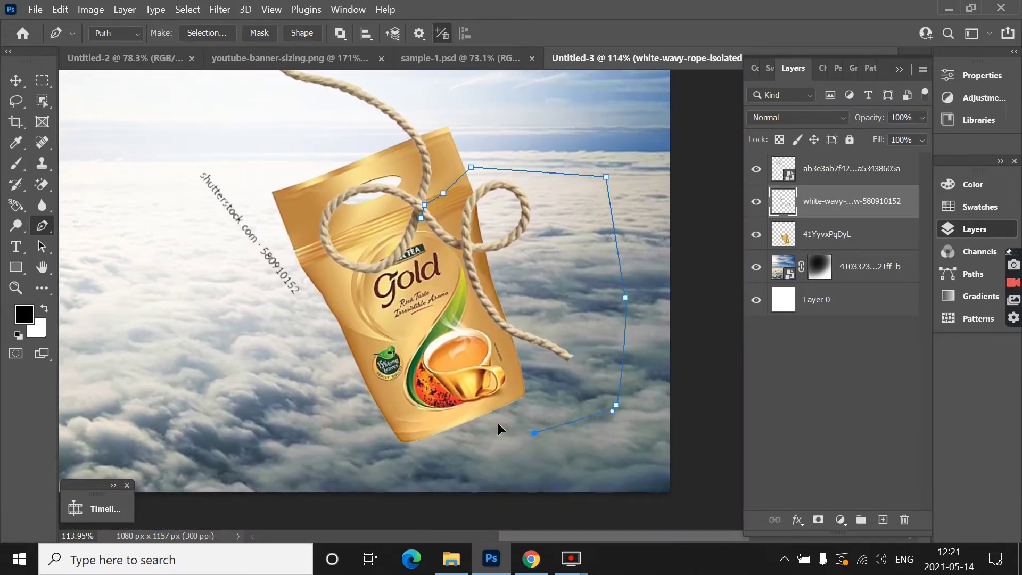
{"action": "left_click", "coordinate": [447, 367]}
{"action": "left_click", "coordinate": [430, 310]}
{"action": "left_click", "coordinate": [420, 218]}
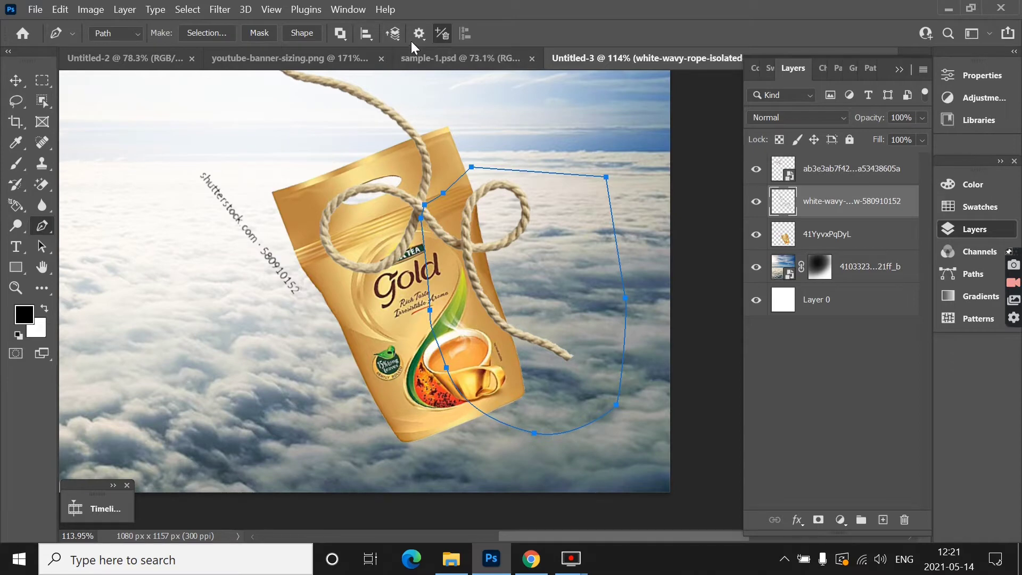
Convert the path to a selection, delete the enclosed rope, and deselect.
{"action": "left_click", "coordinate": [234, 35]}
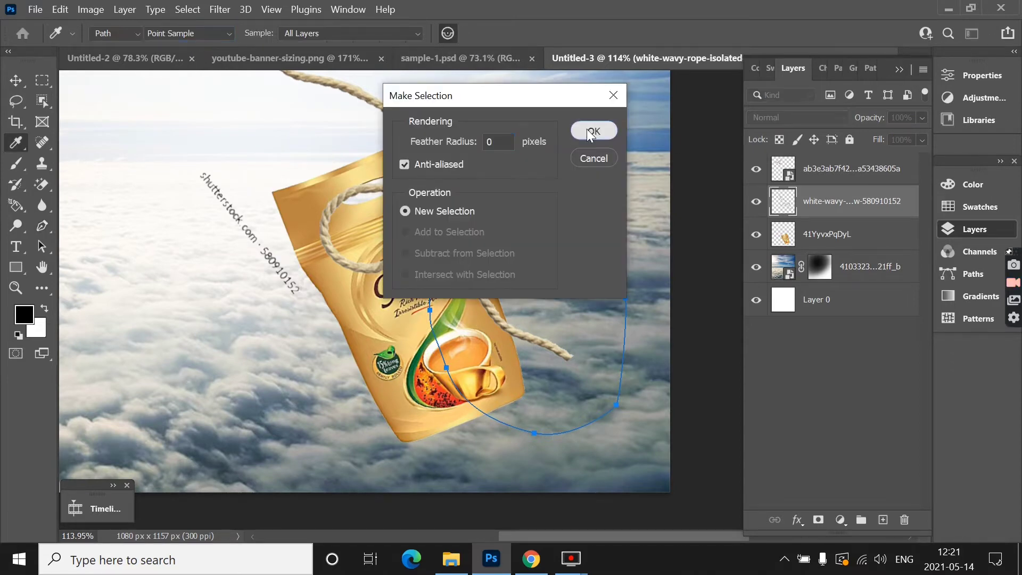
{"action": "left_click", "coordinate": [591, 130]}
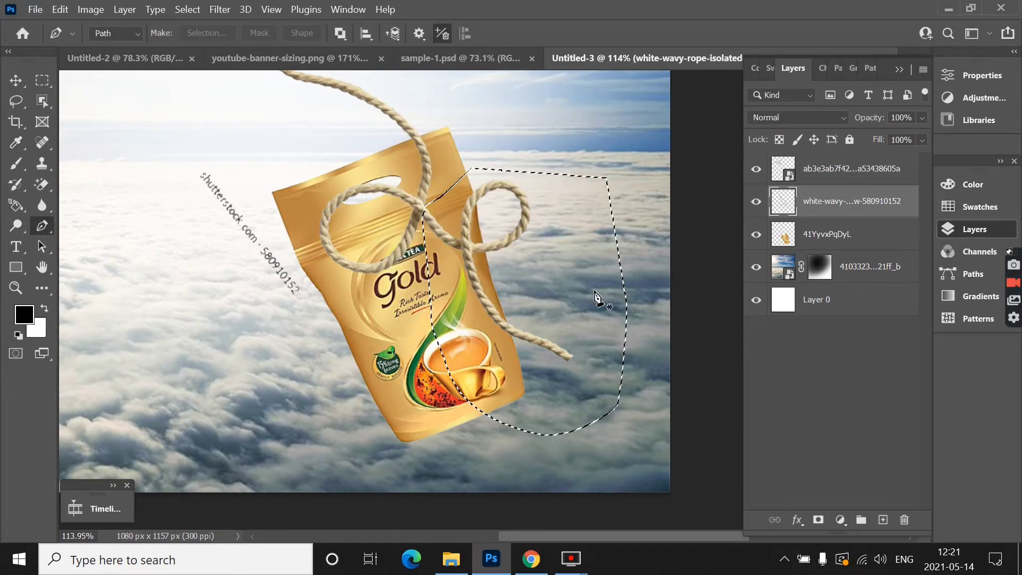
{"action": "key", "text": "Delete"}
{"action": "key", "text": "v"}
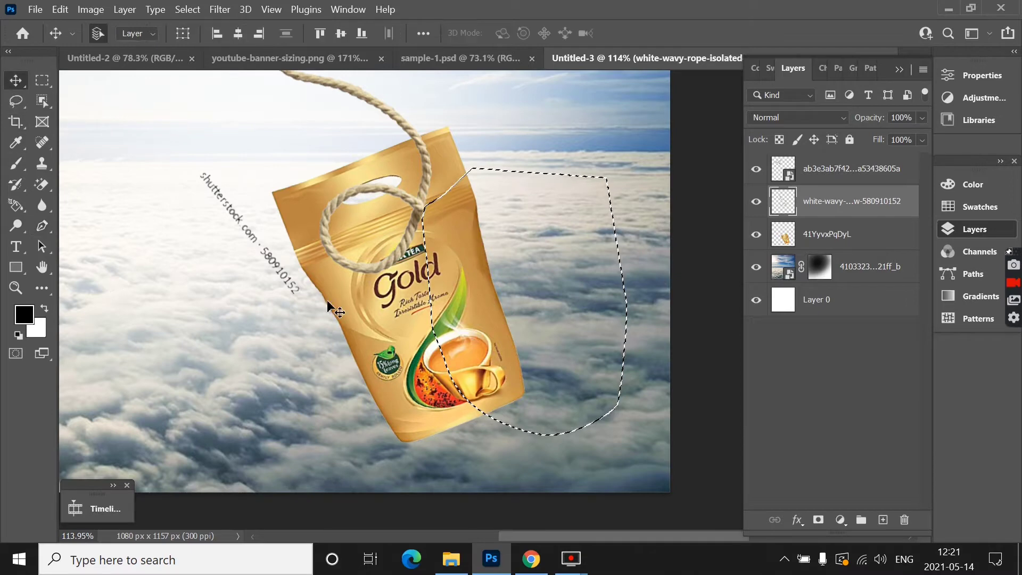
{"action": "key", "text": "ctrl+d"}
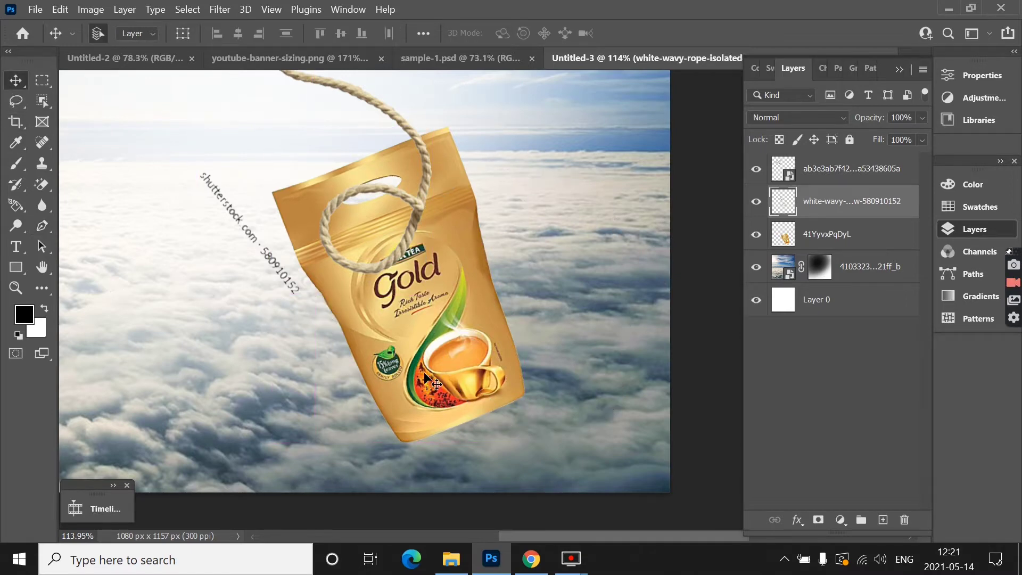
{"action": "scroll", "coordinate": [425, 372], "scroll_direction": "down", "scroll_amount": 3}
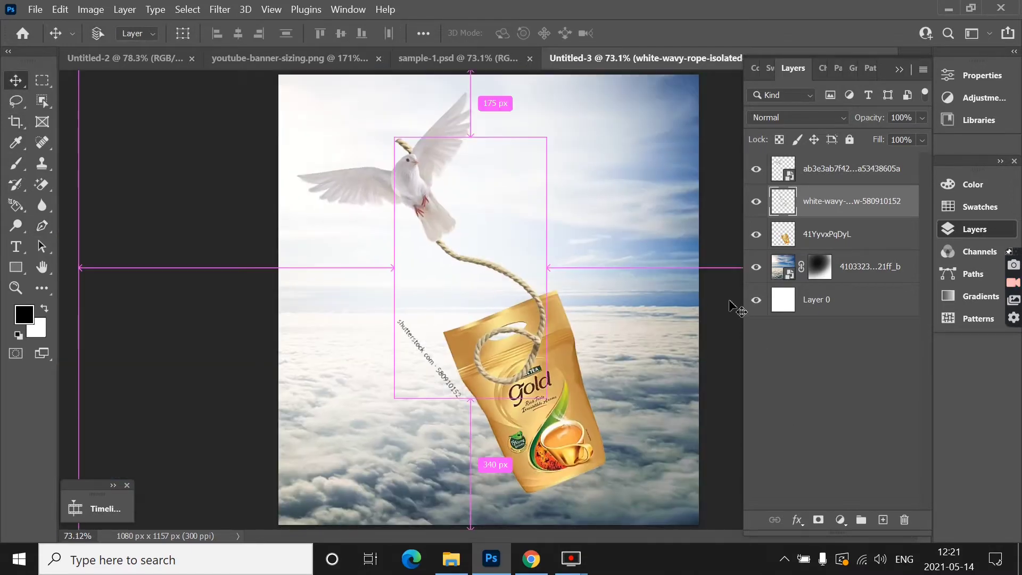
Move the dove layer beneath the rope layer and shift the rope up-right over the handle.
{"action": "left_click", "coordinate": [421, 197]}
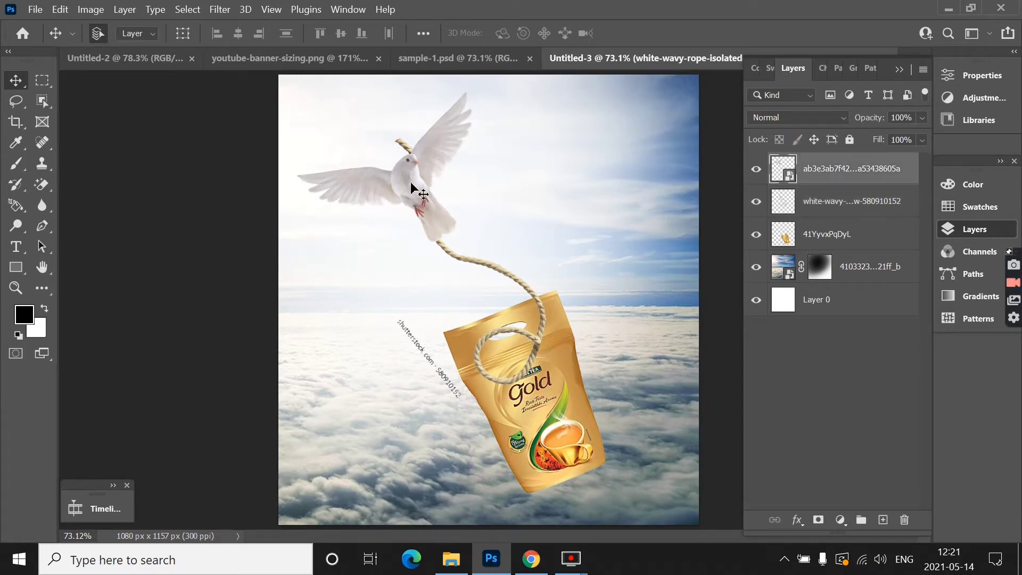
{"action": "left_click_drag", "start_coordinate": [836, 179], "coordinate": [830, 211]}
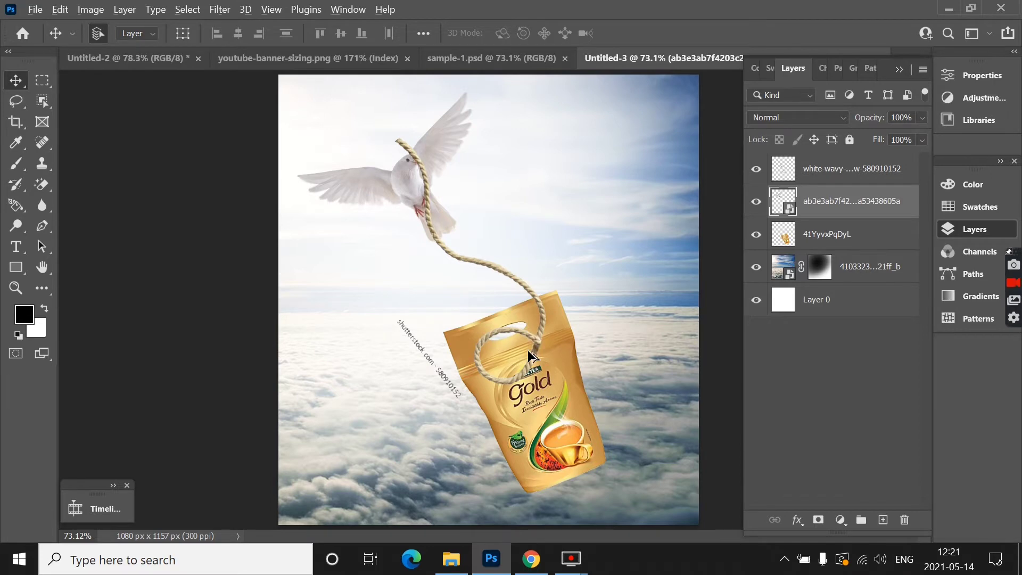
{"action": "scroll", "coordinate": [528, 350], "scroll_direction": "up", "scroll_amount": 1}
{"action": "scroll", "coordinate": [528, 350], "scroll_direction": "up", "scroll_amount": 1}
{"action": "scroll", "coordinate": [528, 350], "scroll_direction": "up", "scroll_amount": 1}
{"action": "scroll", "coordinate": [528, 350], "scroll_direction": "up", "scroll_amount": 1}
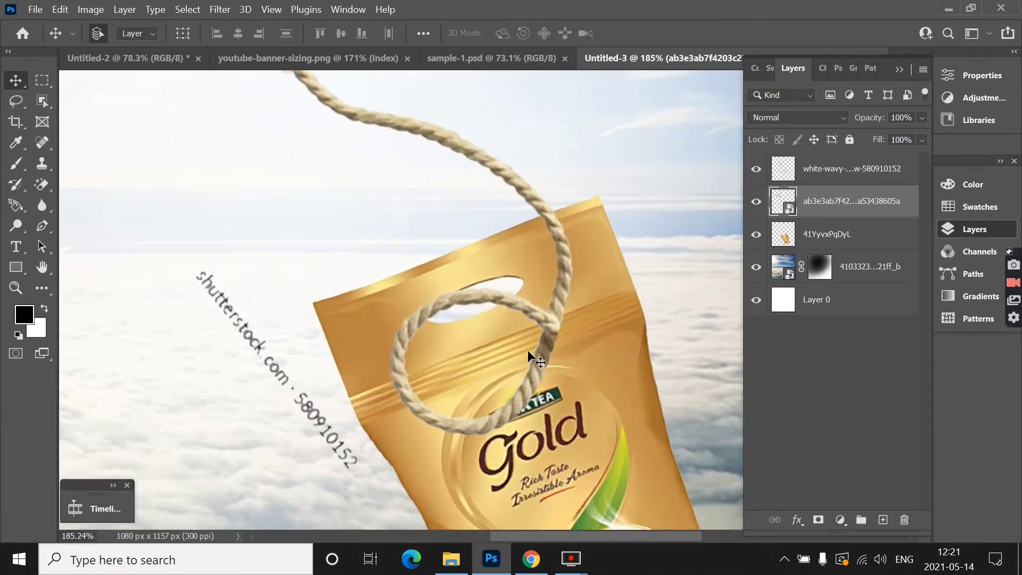
{"action": "left_click_drag", "start_coordinate": [512, 298], "coordinate": [530, 173]}
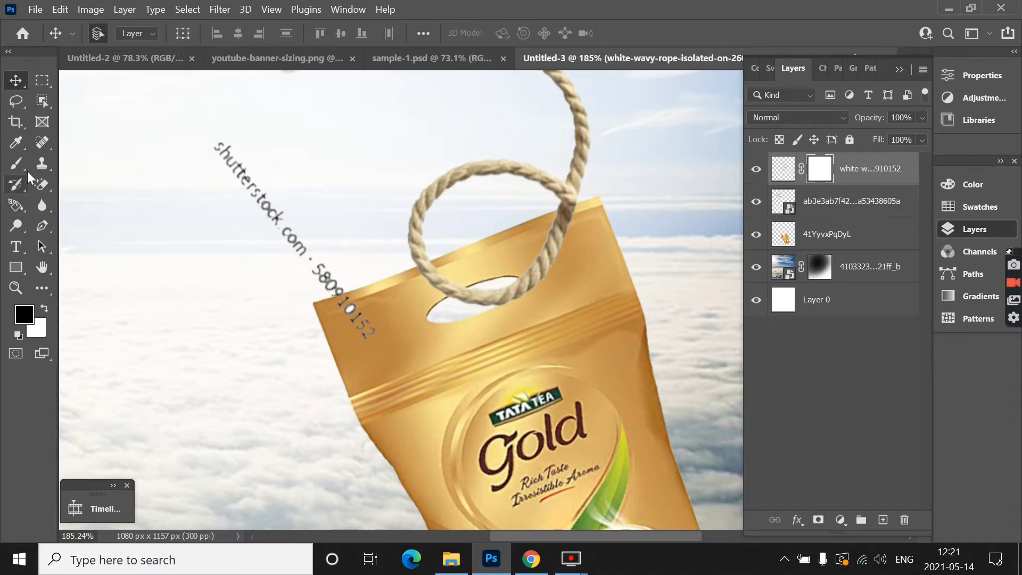
Try removing the watermark with the Magic Eraser, dismissing the error messages.
{"action": "left_click", "coordinate": [48, 188]}
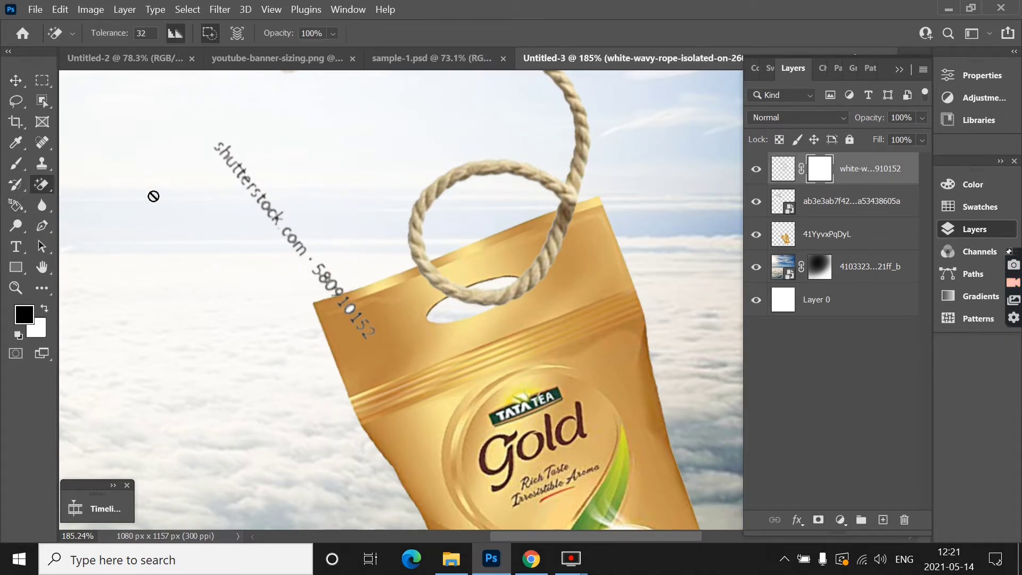
{"action": "left_click", "coordinate": [430, 195]}
{"action": "left_click", "coordinate": [552, 231]}
{"action": "scroll", "coordinate": [482, 237], "scroll_direction": "down", "scroll_amount": 2}
{"action": "left_click", "coordinate": [488, 214]}
{"action": "left_click", "coordinate": [550, 230]}
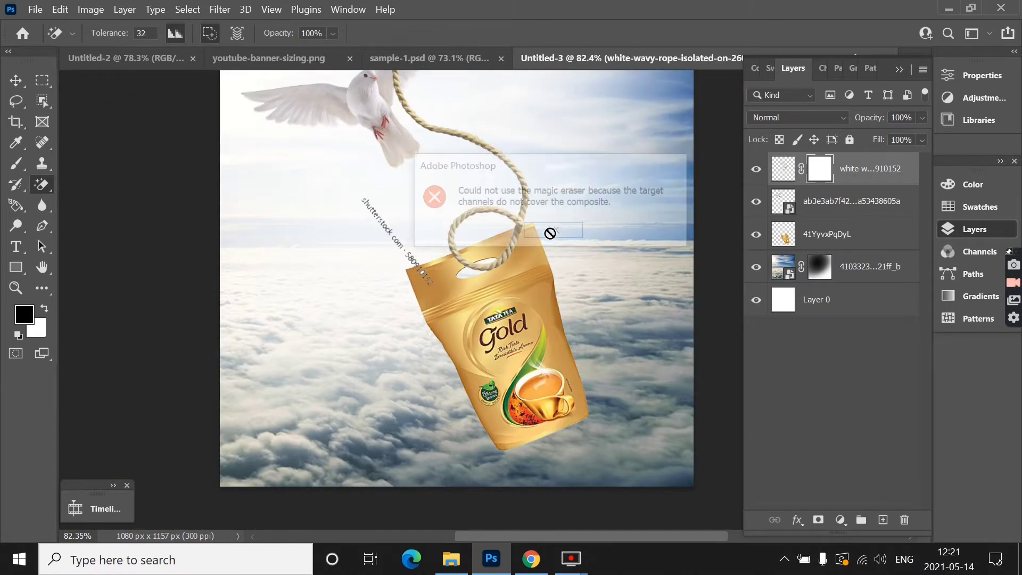
{"action": "scroll", "coordinate": [462, 232], "scroll_direction": "down", "scroll_amount": 2}
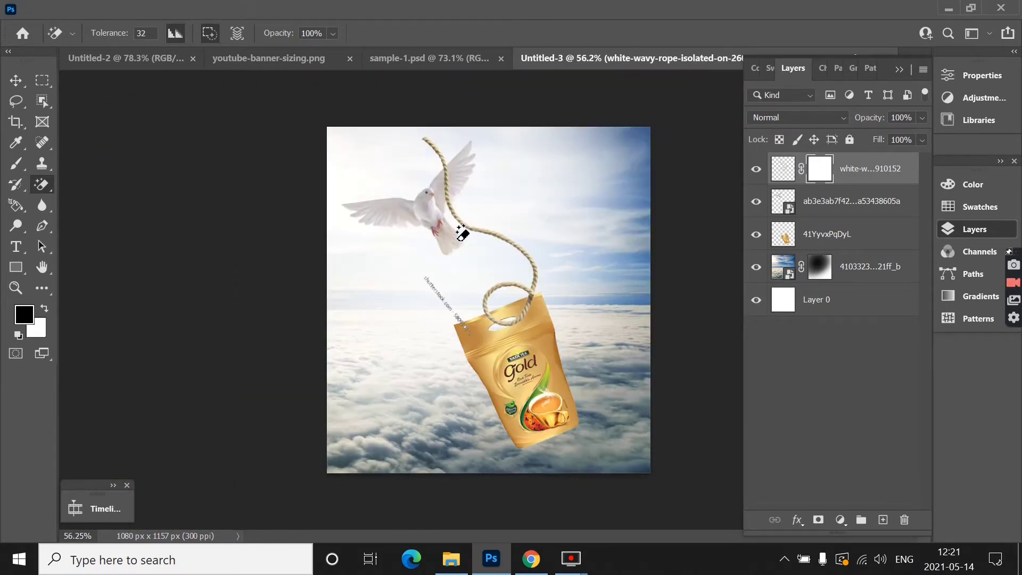
{"action": "left_click", "coordinate": [756, 170]}
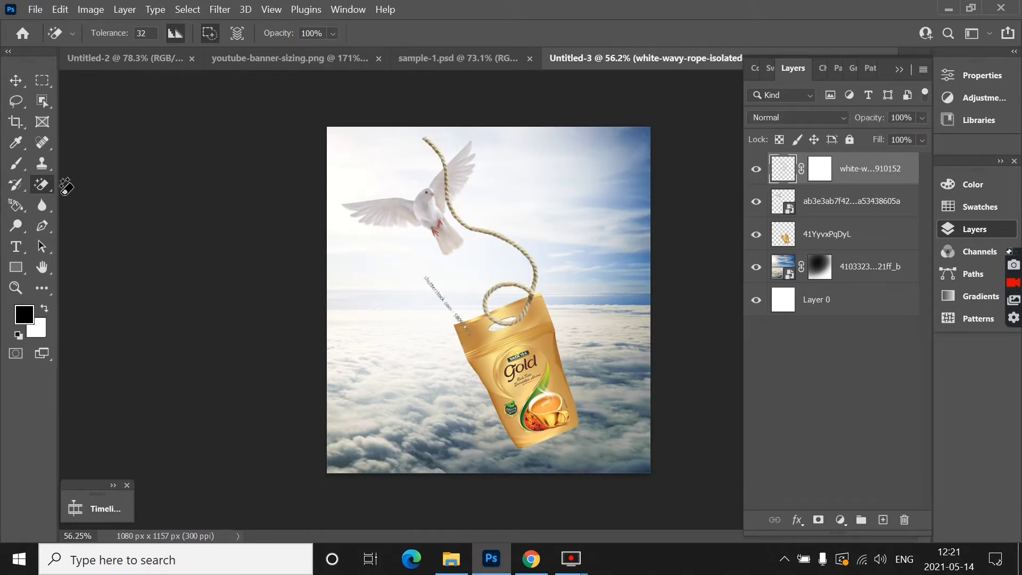
Brush out the shutterstock watermark text with the ordinary Eraser Tool.
{"action": "right_click", "coordinate": [42, 185]}
{"action": "left_click", "coordinate": [101, 183]}
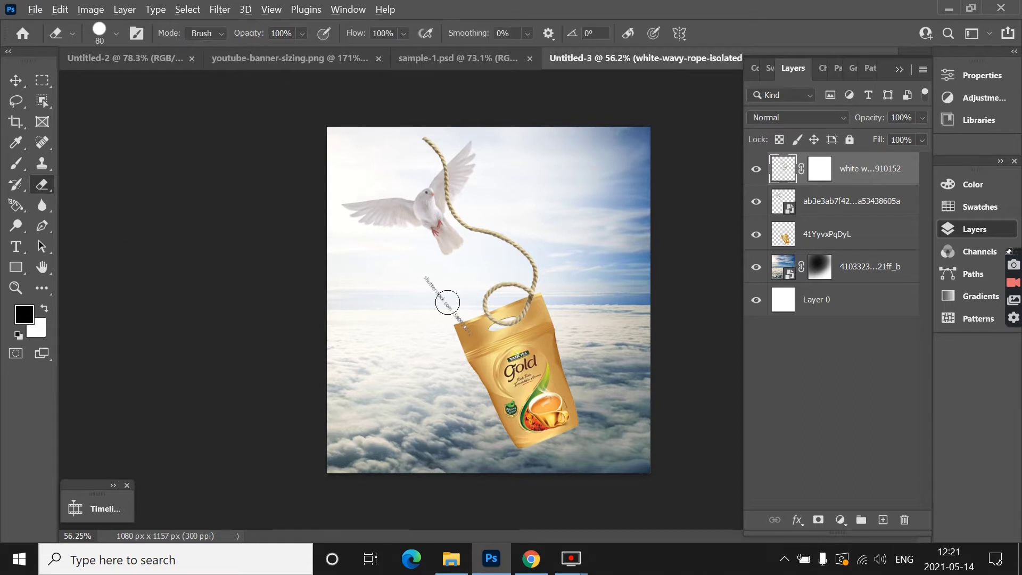
{"action": "scroll", "coordinate": [448, 302], "scroll_direction": "up", "scroll_amount": 1}
{"action": "left_click_drag", "start_coordinate": [407, 269], "coordinate": [477, 343]}
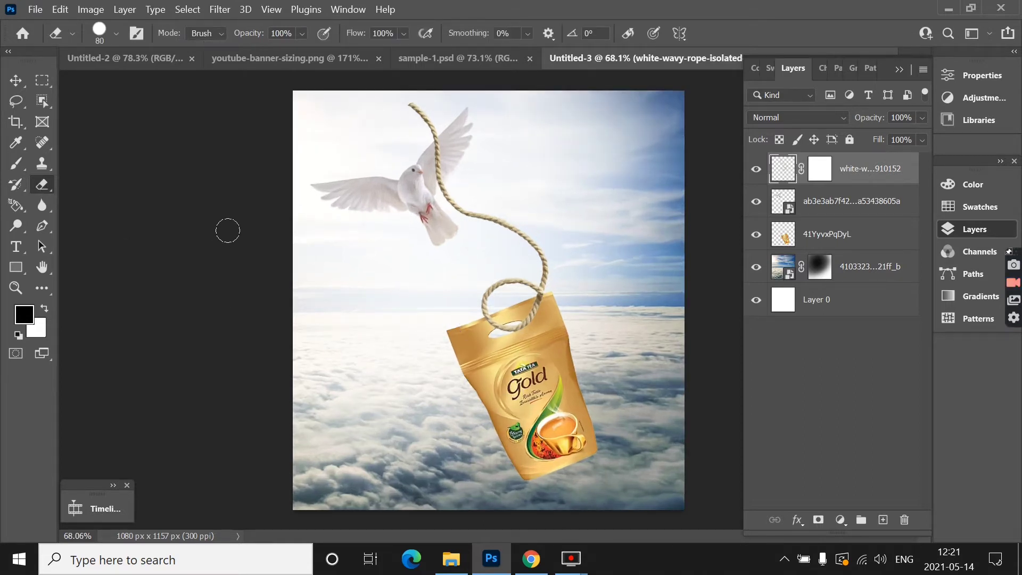
{"action": "left_click", "coordinate": [15, 80]}
{"action": "left_click", "coordinate": [211, 189]}
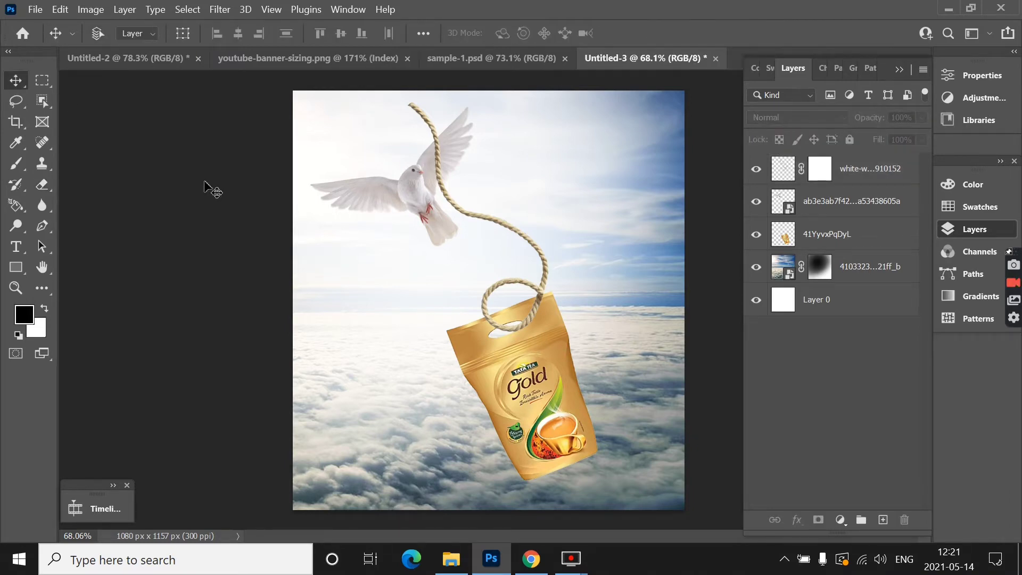
{"action": "scroll", "coordinate": [212, 189], "scroll_direction": "up", "scroll_amount": 1}
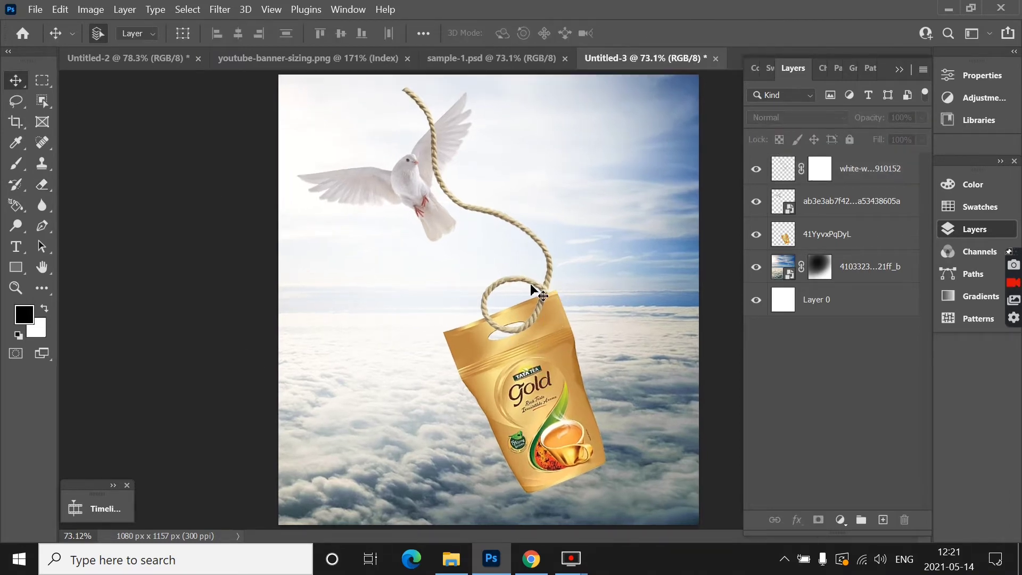
Move the rope down, shrink it to about 57%, and place it over the tea pack's handle.
{"action": "left_click_drag", "start_coordinate": [530, 283], "coordinate": [541, 346]}
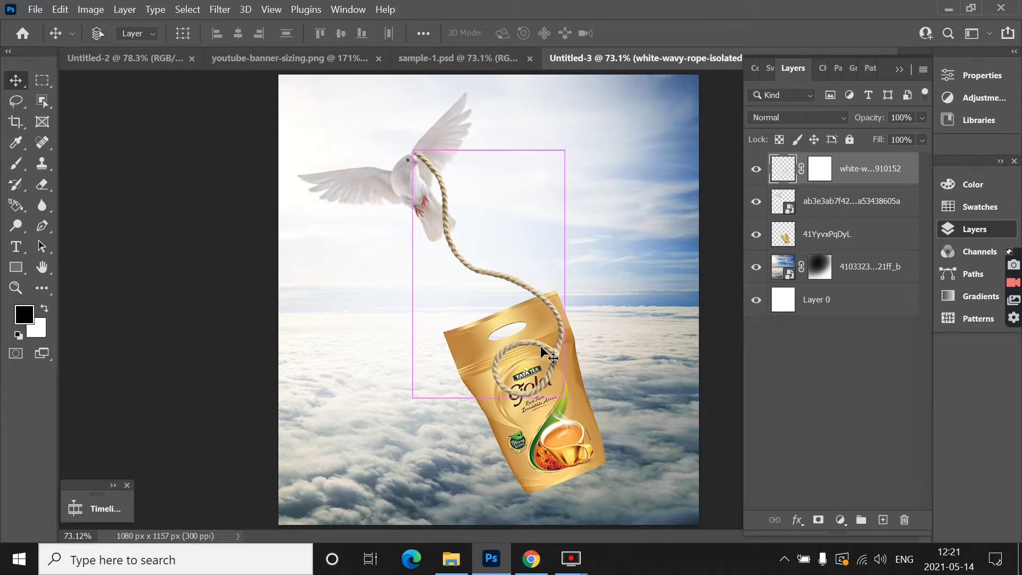
{"action": "key", "text": "ctrl+t"}
{"action": "left_click_drag", "start_coordinate": [565, 150], "coordinate": [543, 203]}
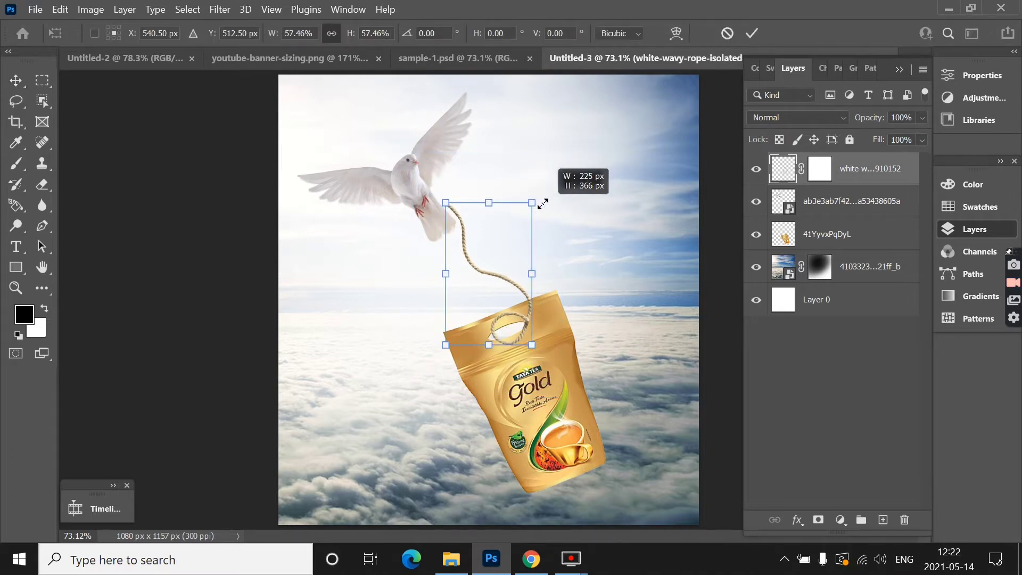
{"action": "left_click", "coordinate": [752, 33]}
{"action": "scroll", "coordinate": [517, 314], "scroll_direction": "up", "scroll_amount": 2}
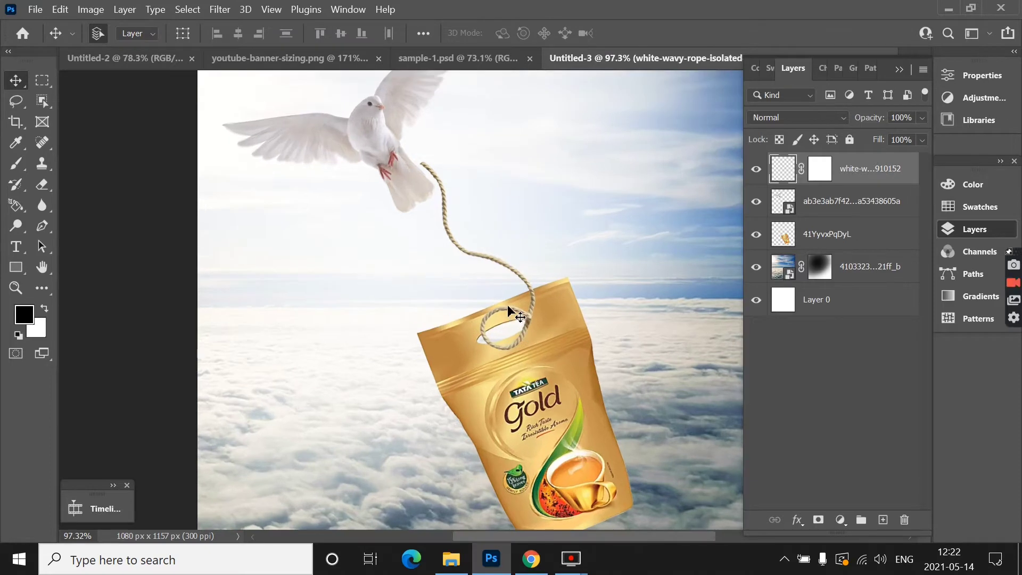
{"action": "left_click_drag", "start_coordinate": [508, 306], "coordinate": [503, 286]}
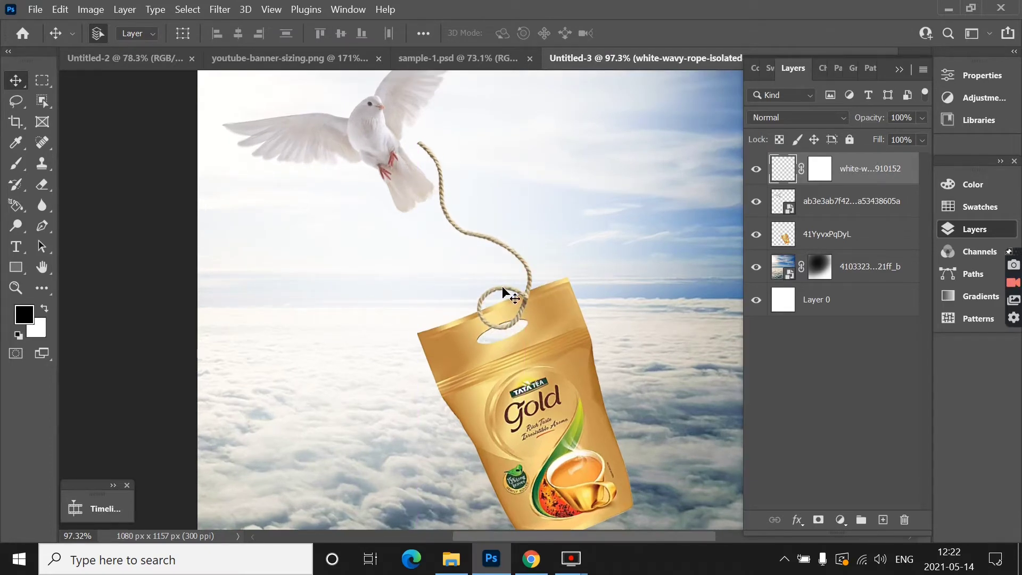
Enlarge the rope to about 104%, tilt it about -2°, and nudge it slightly left.
{"action": "key", "text": "ctrl+t"}
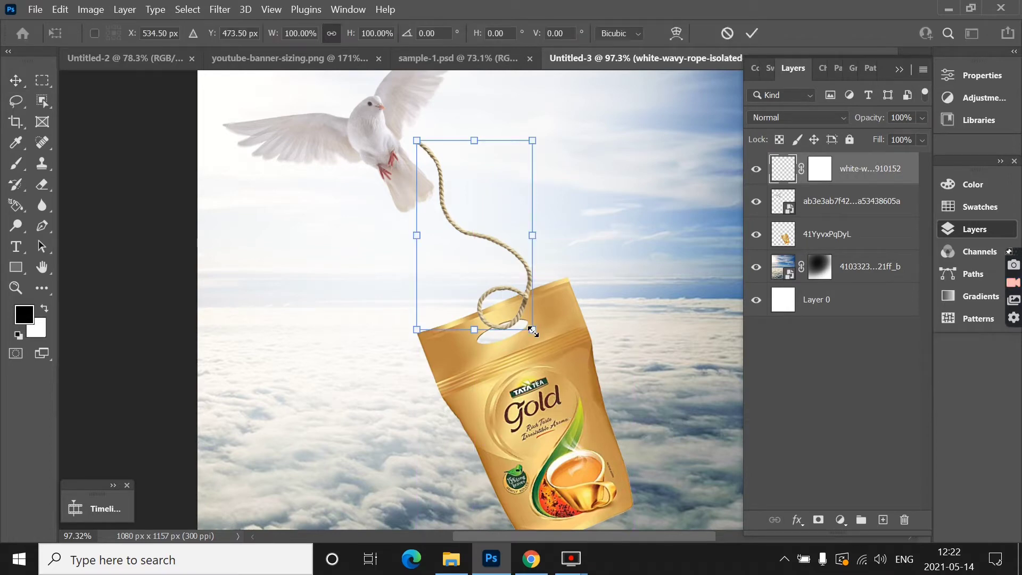
{"action": "left_click_drag", "start_coordinate": [533, 330], "coordinate": [535, 334]}
{"action": "left_click", "coordinate": [752, 33]}
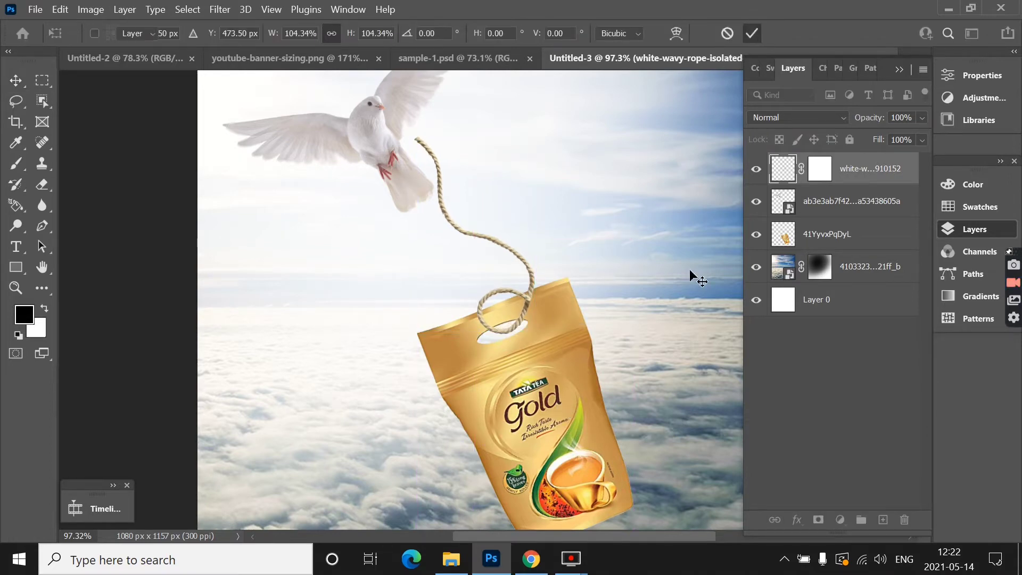
{"action": "key", "text": "ctrl+0"}
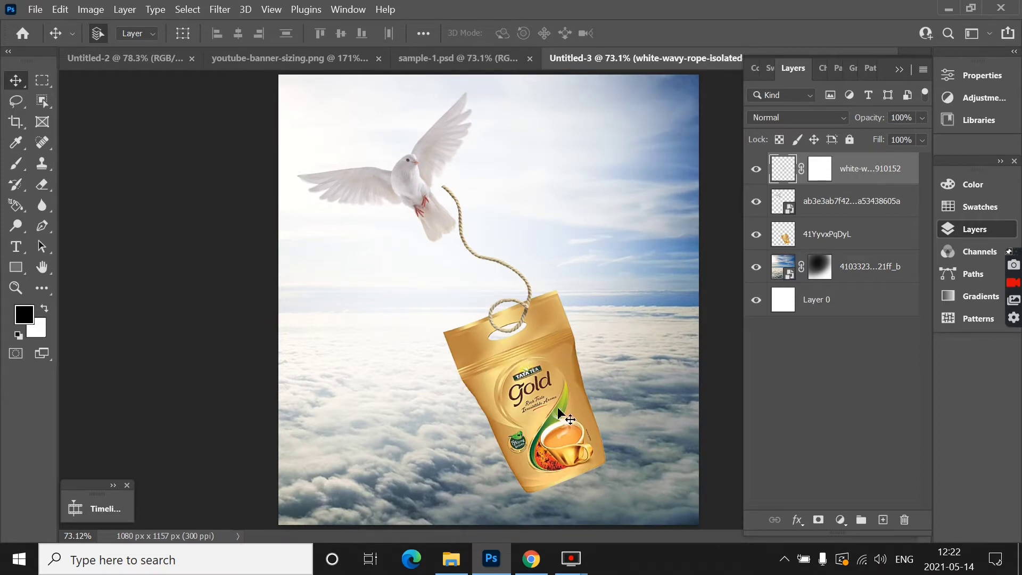
{"action": "key", "text": "ctrl+t"}
{"action": "left_click_drag", "start_coordinate": [546, 366], "coordinate": [545, 368]}
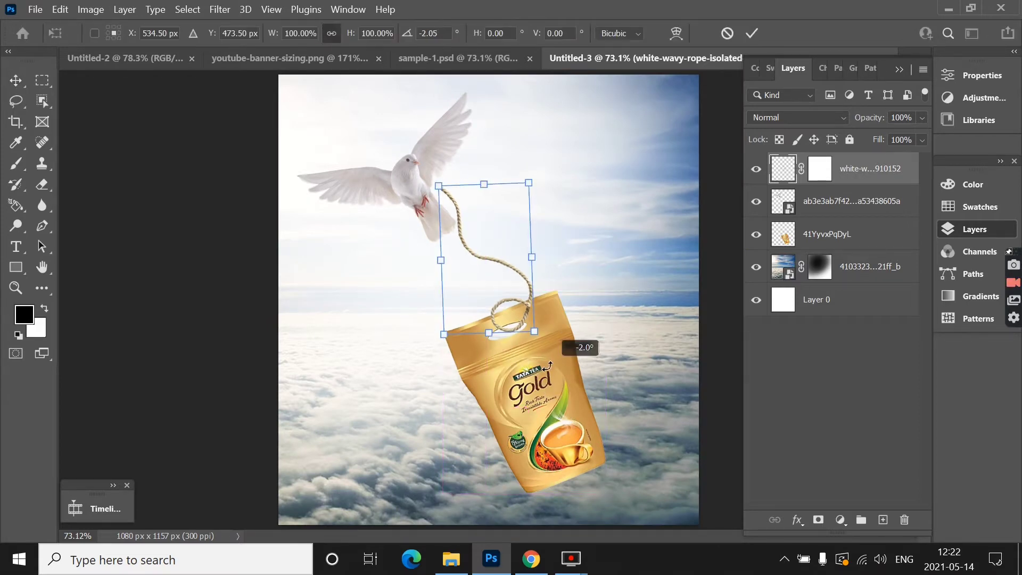
{"action": "left_click", "coordinate": [753, 34]}
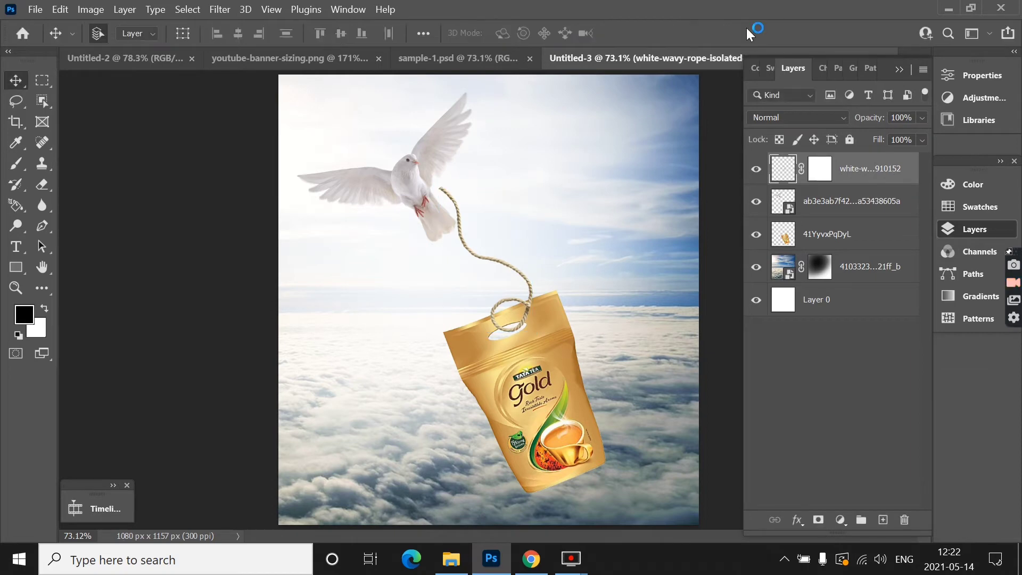
{"action": "key", "text": "Left"}
{"action": "key", "text": "Left"}
{"action": "key", "text": "Left"}
{"action": "key", "text": "Left"}
{"action": "key", "text": "Left"}
{"action": "key", "text": "Left"}
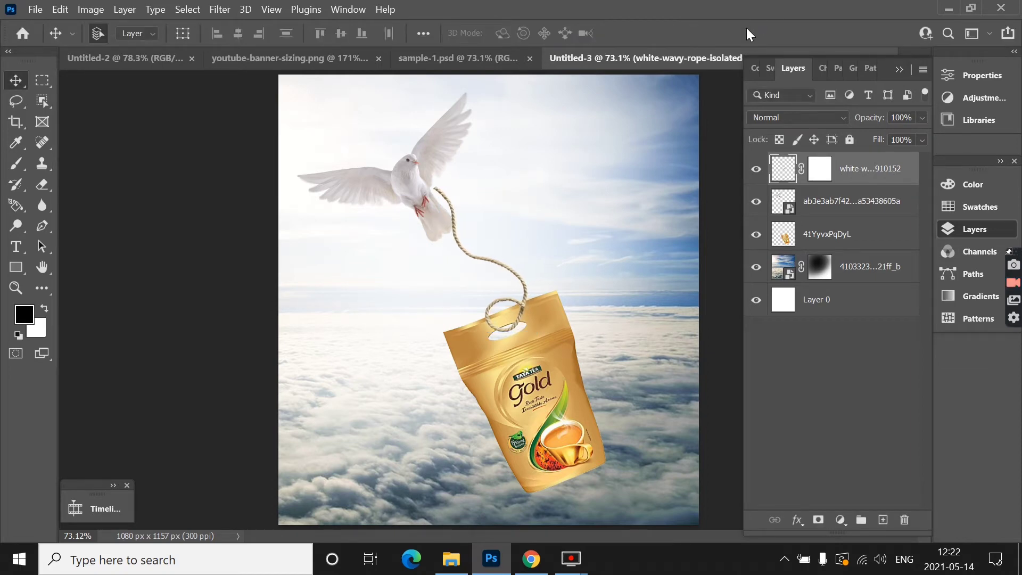
{"action": "key", "text": "Left"}
{"action": "key", "text": "Left"}
{"action": "key", "text": "Left"}
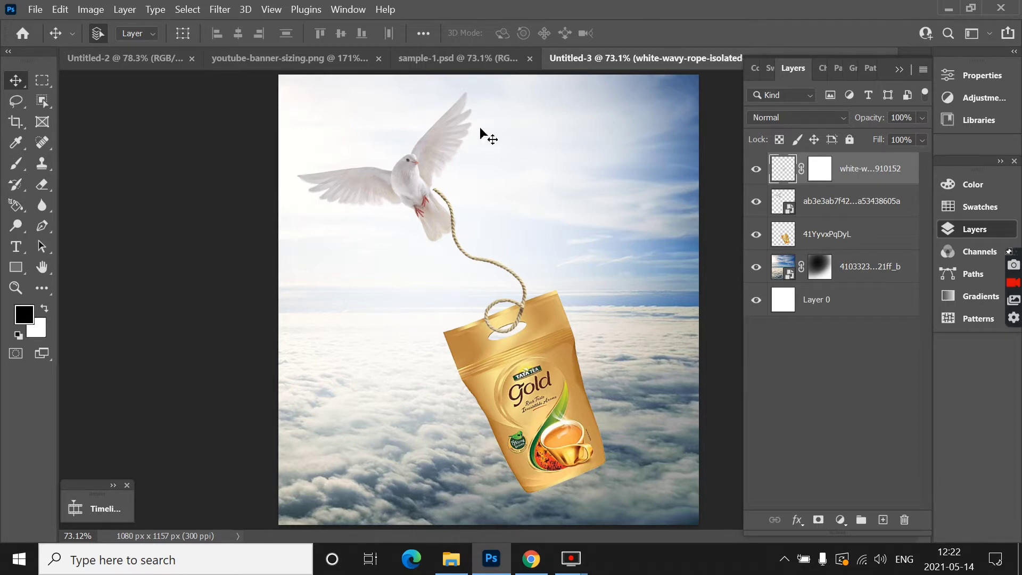
Drag the dove down and right, then fine-tune its position so it meets the rope's top end.
{"action": "left_click_drag", "start_coordinate": [400, 177], "coordinate": [426, 209]}
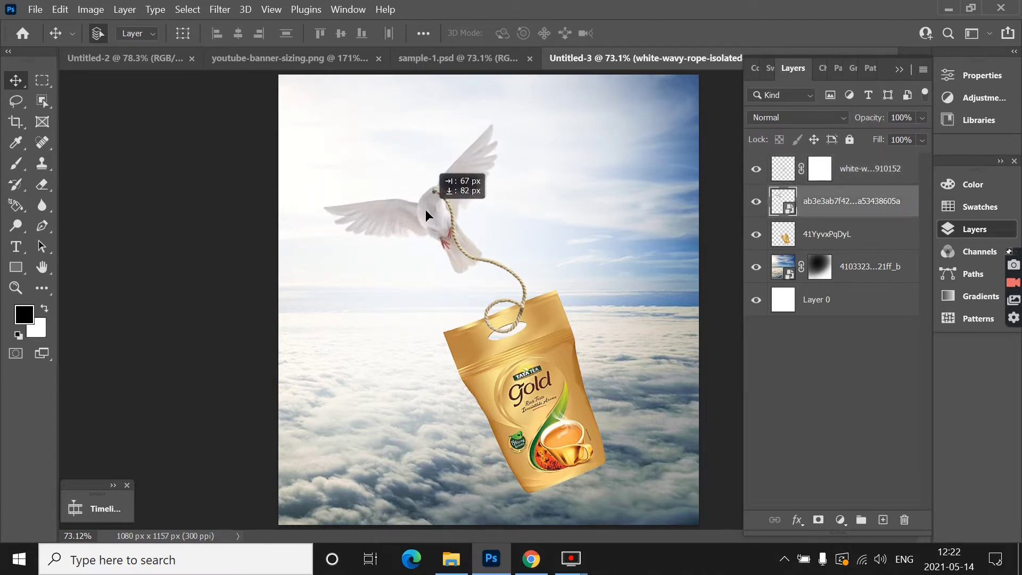
{"action": "key", "text": "shift+Left"}
{"action": "key", "text": "shift+Up"}
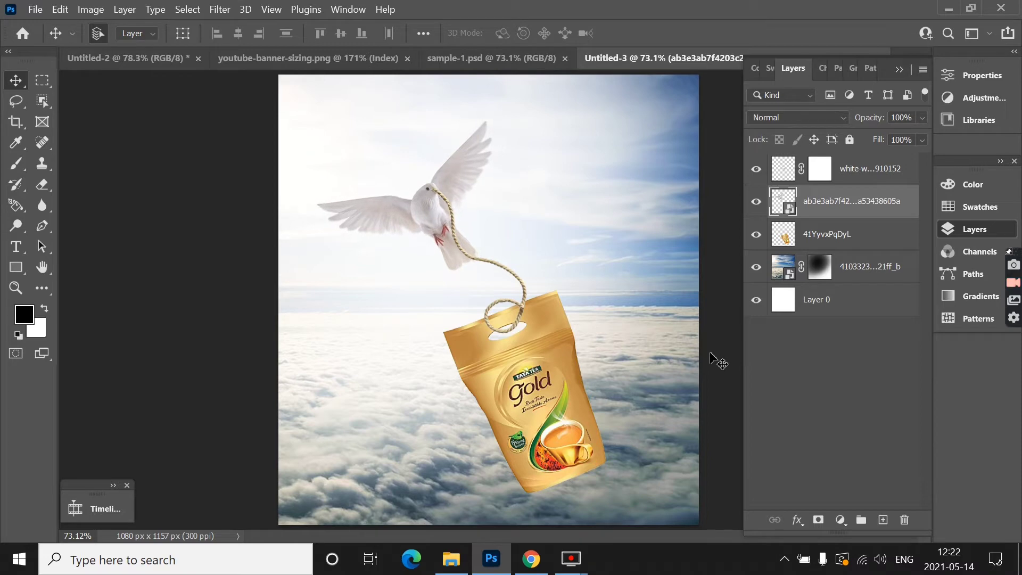
{"action": "key", "text": "shift+Left"}
{"action": "key", "text": "shift+Left"}
{"action": "key", "text": "Left"}
{"action": "key", "text": "Left"}
{"action": "key", "text": "Up"}
{"action": "key", "text": "Up"}
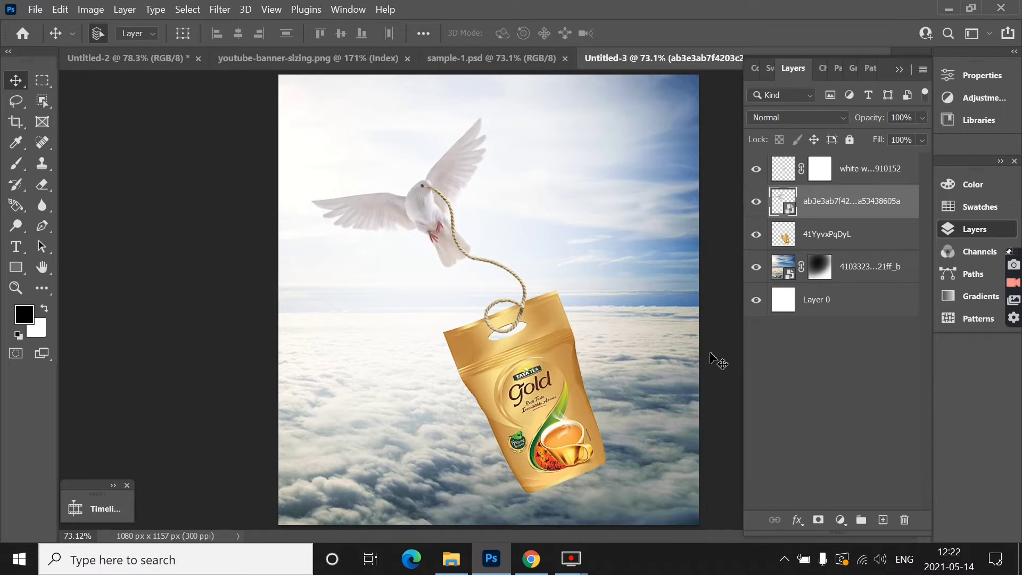
{"action": "key", "text": "Left"}
{"action": "key", "text": "Left"}
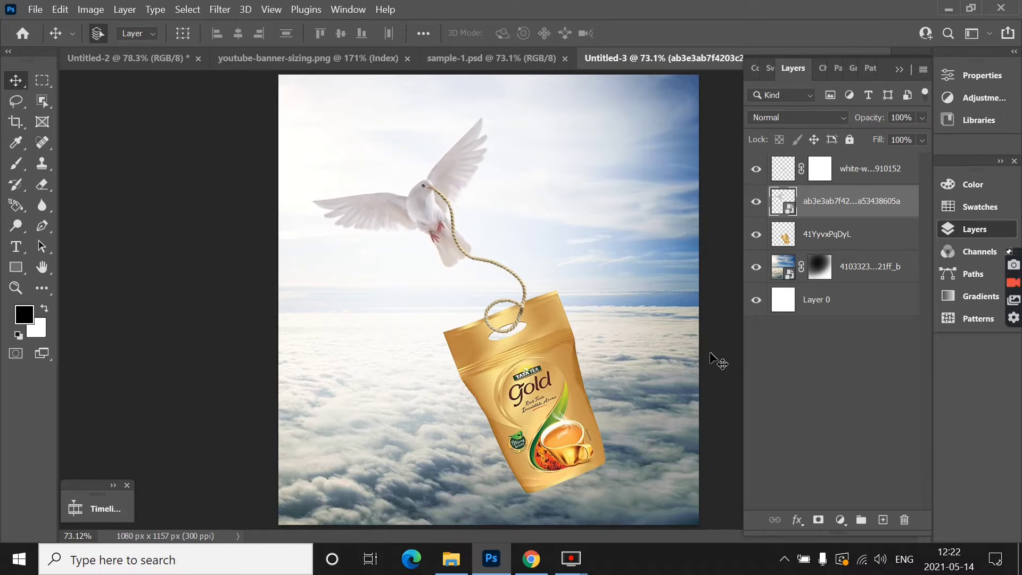
{"action": "key", "text": "Left"}
{"action": "key", "text": "Left"}
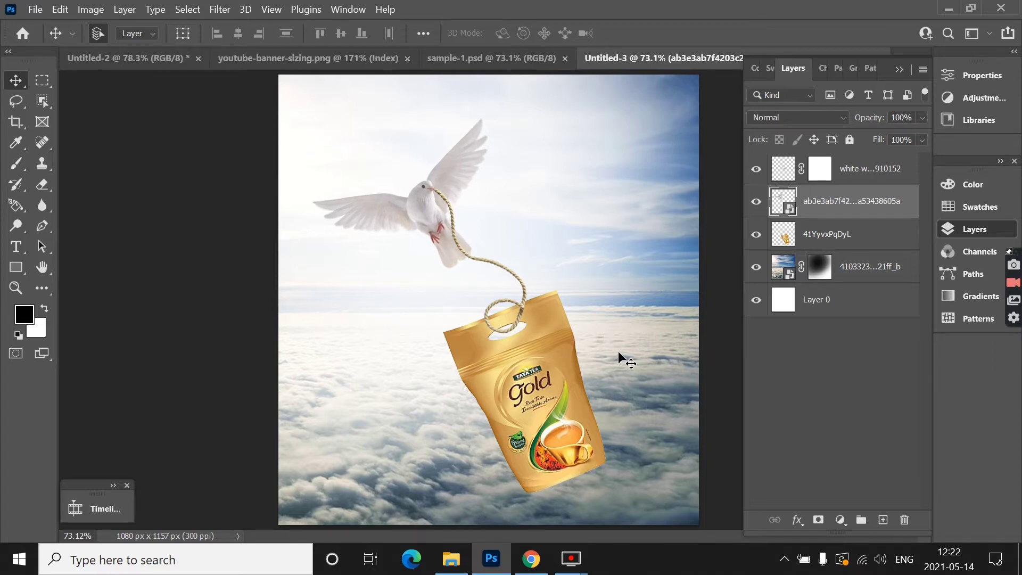
Scale the dove, rope and tea pack layers together to about 106% and rotate them about -1.9°.
{"action": "left_click", "coordinate": [860, 171], "text": "ctrl"}
{"action": "left_click", "coordinate": [846, 239], "text": "ctrl"}
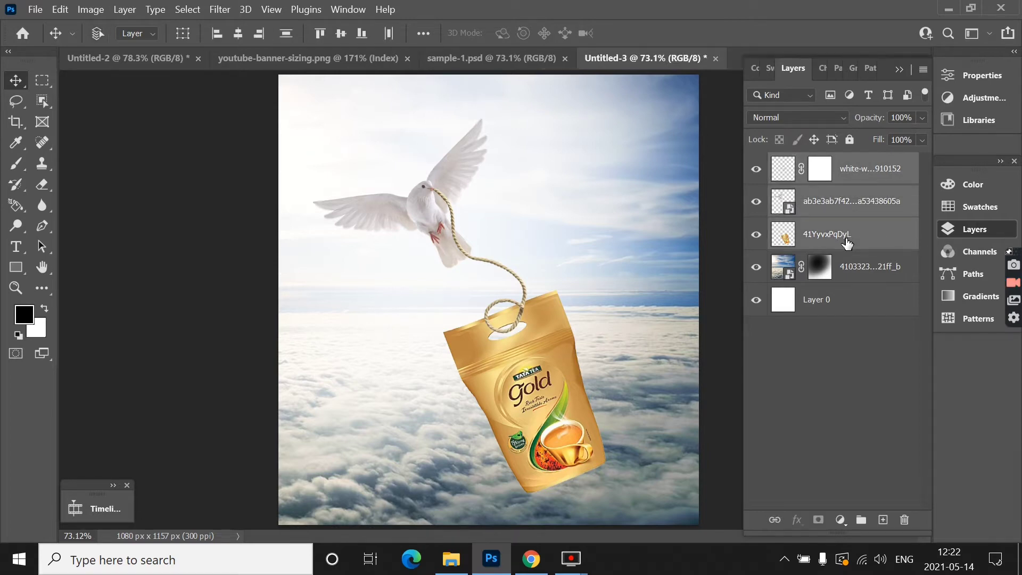
{"action": "key", "text": "ctrl+t"}
{"action": "left_click_drag", "start_coordinate": [607, 120], "coordinate": [619, 99]}
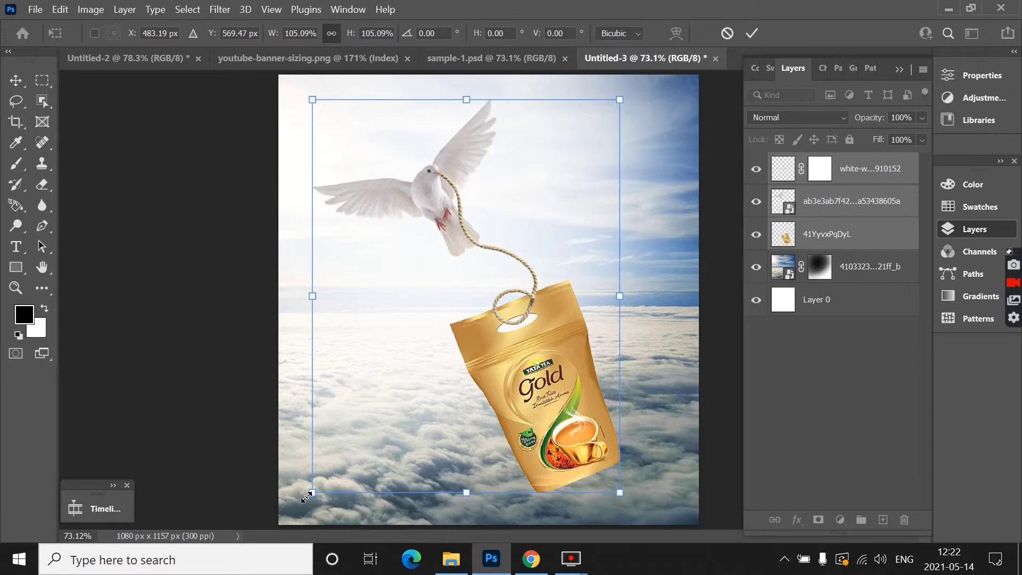
{"action": "left_click_drag", "start_coordinate": [306, 498], "coordinate": [303, 501]}
{"action": "left_click_drag", "start_coordinate": [647, 521], "coordinate": [655, 515]}
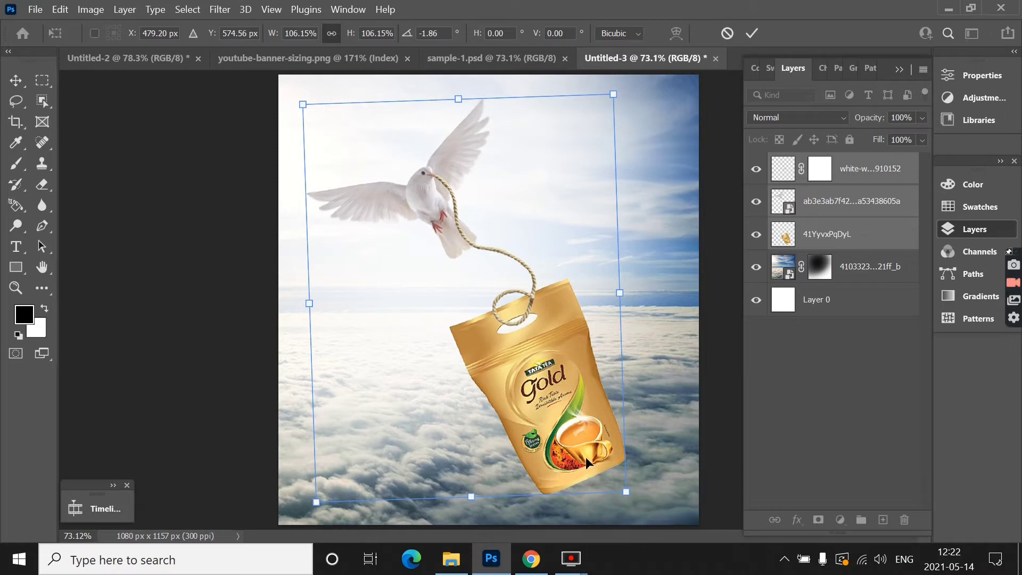
{"action": "left_click_drag", "start_coordinate": [584, 456], "coordinate": [579, 457]}
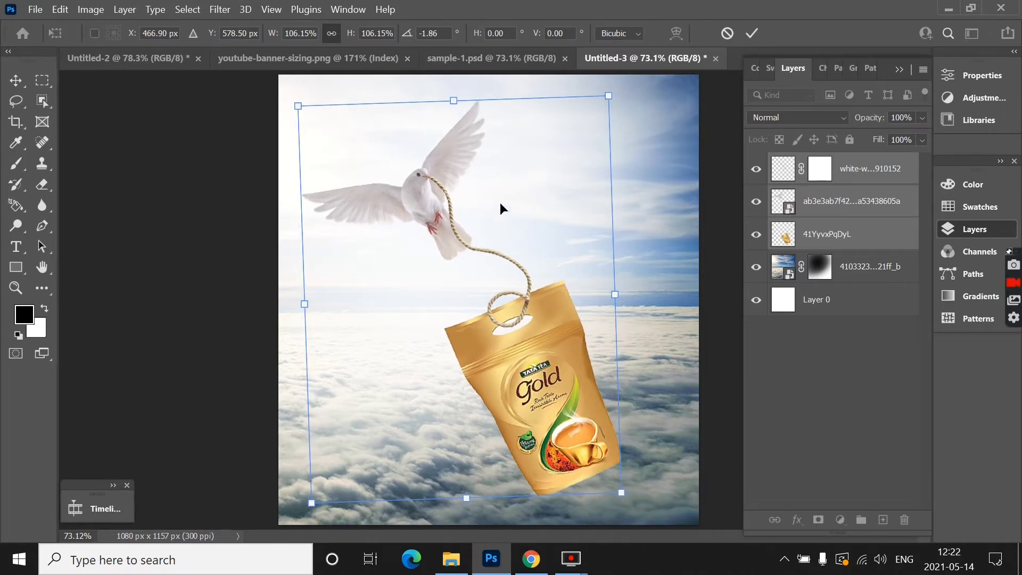
{"action": "left_click", "coordinate": [752, 33]}
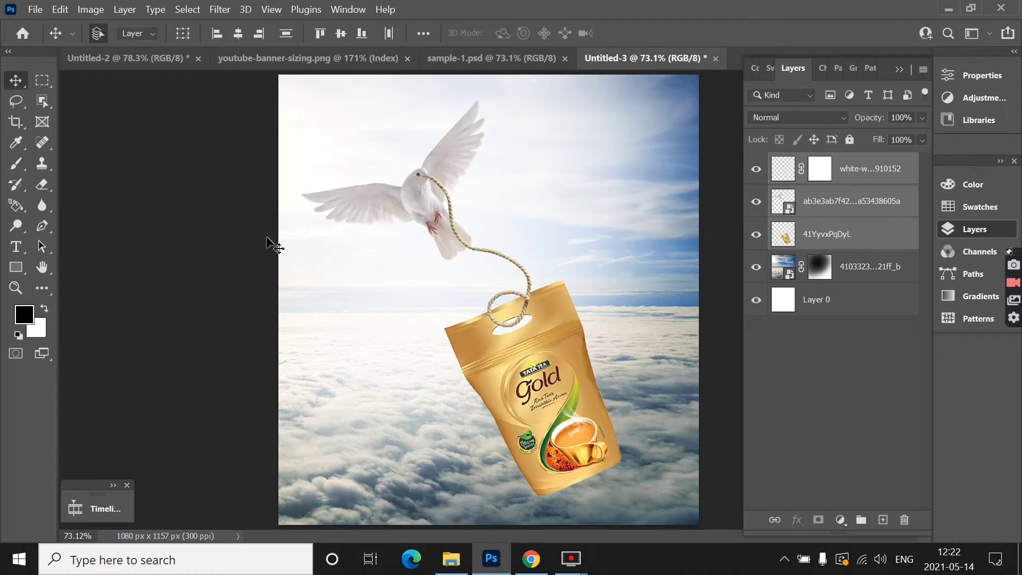
{"action": "left_click", "coordinate": [226, 214]}
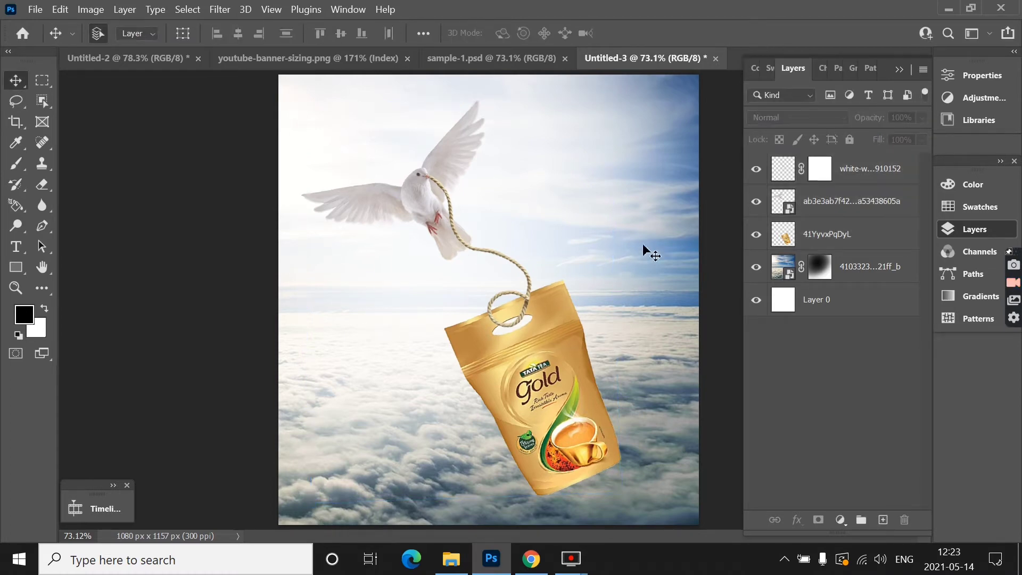
Shrink the rope layer alone to about 91% and fine-tune its placement in the handle hole.
{"action": "scroll", "coordinate": [596, 235], "scroll_direction": "down", "scroll_amount": 1}
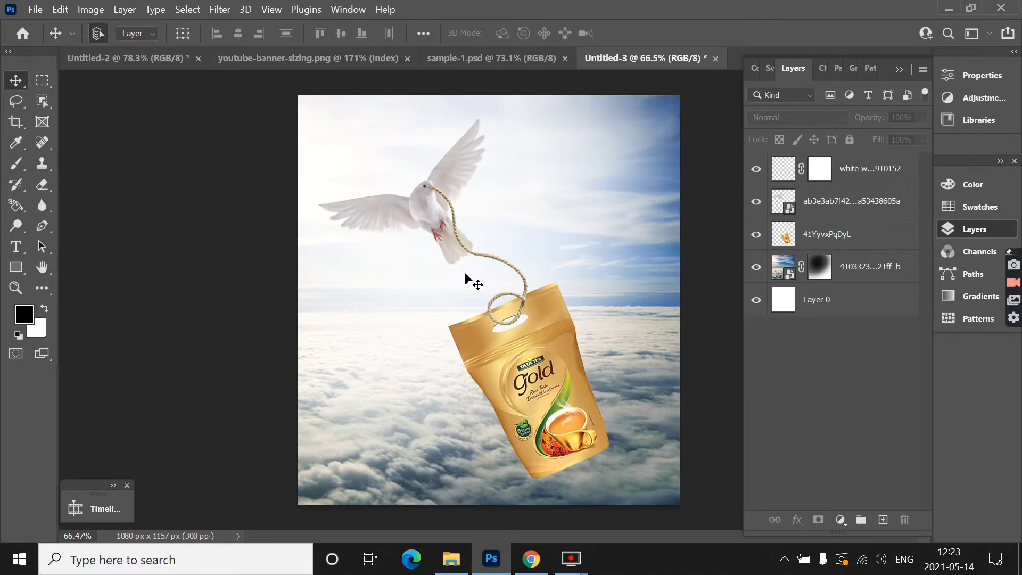
{"action": "scroll", "coordinate": [494, 292], "scroll_direction": "up", "scroll_amount": 1}
{"action": "scroll", "coordinate": [494, 288], "scroll_direction": "up", "scroll_amount": 3}
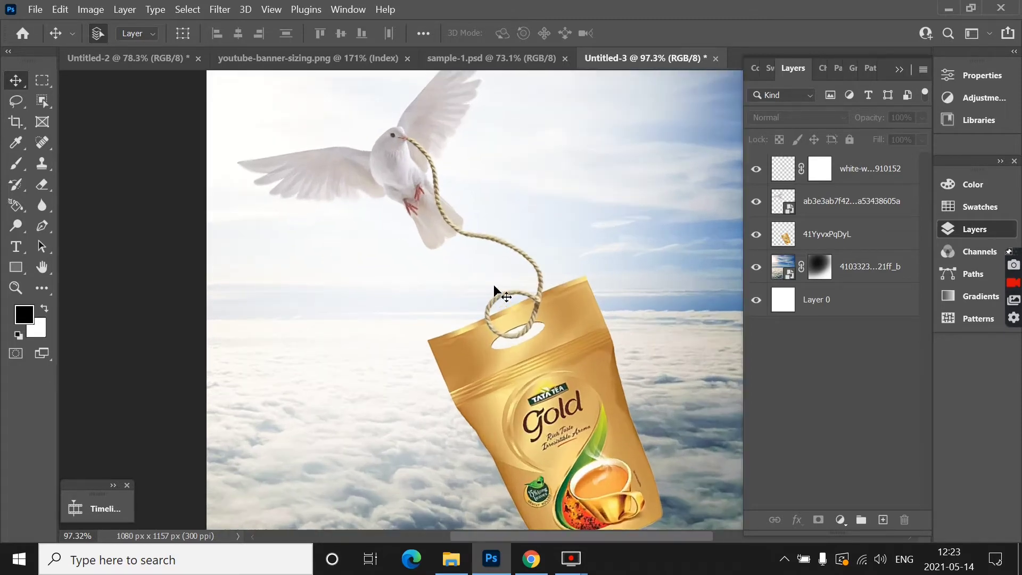
{"action": "left_click", "coordinate": [520, 249]}
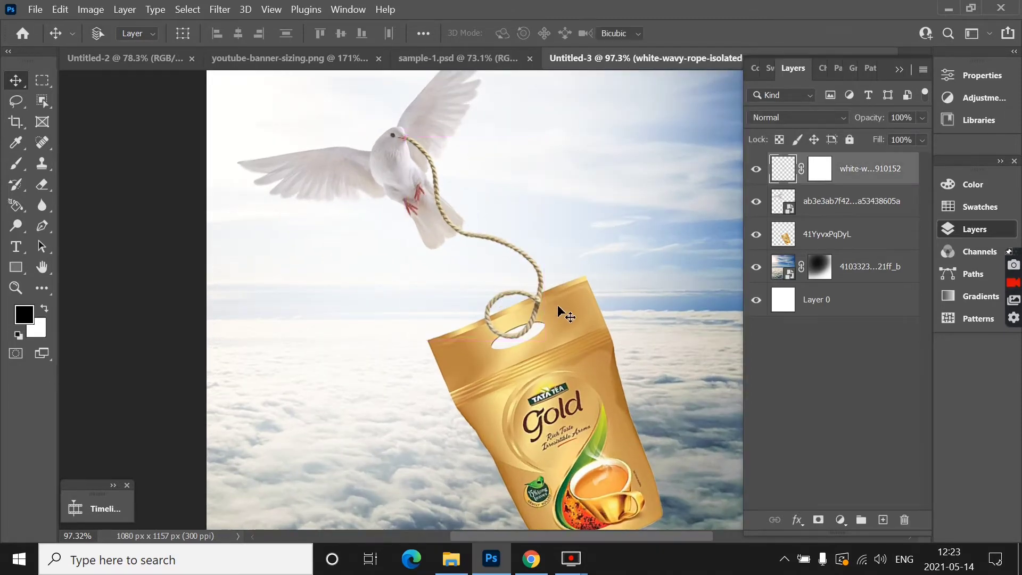
{"action": "key", "text": "ctrl+t"}
{"action": "left_click_drag", "start_coordinate": [539, 331], "coordinate": [517, 340]}
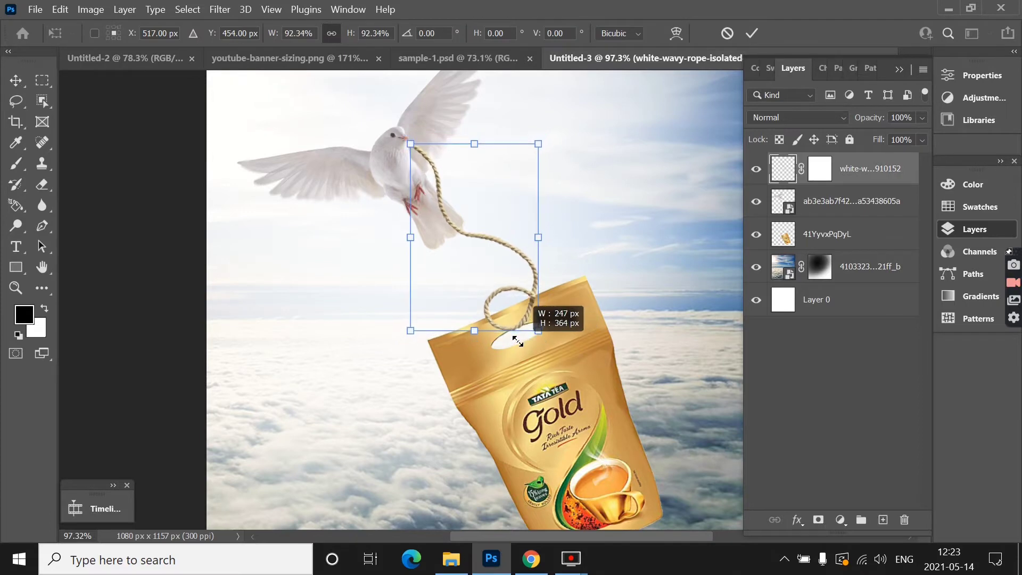
{"action": "left_click", "coordinate": [752, 33]}
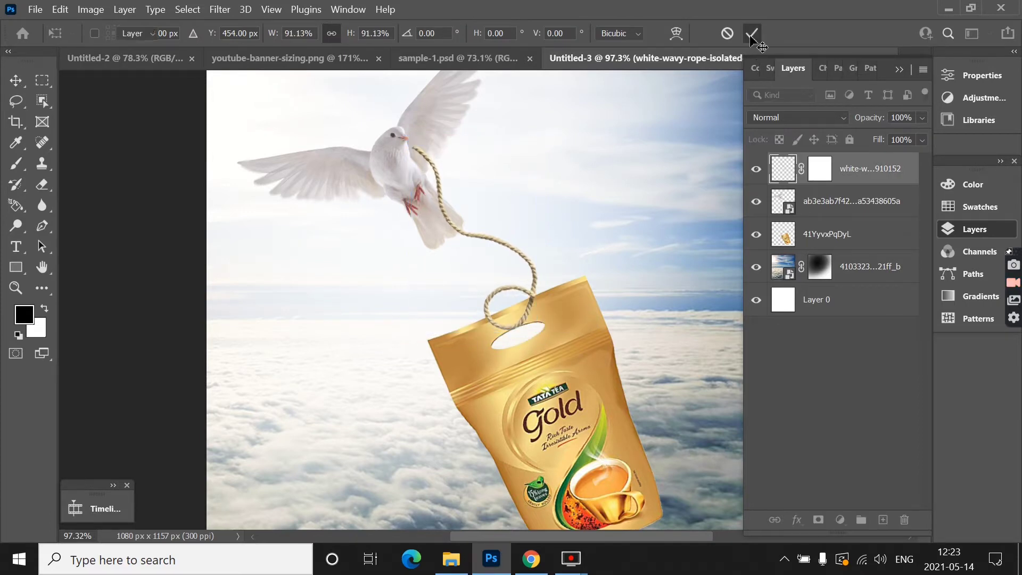
{"action": "key", "text": "ctrl+z"}
{"action": "key", "text": "ctrl+z"}
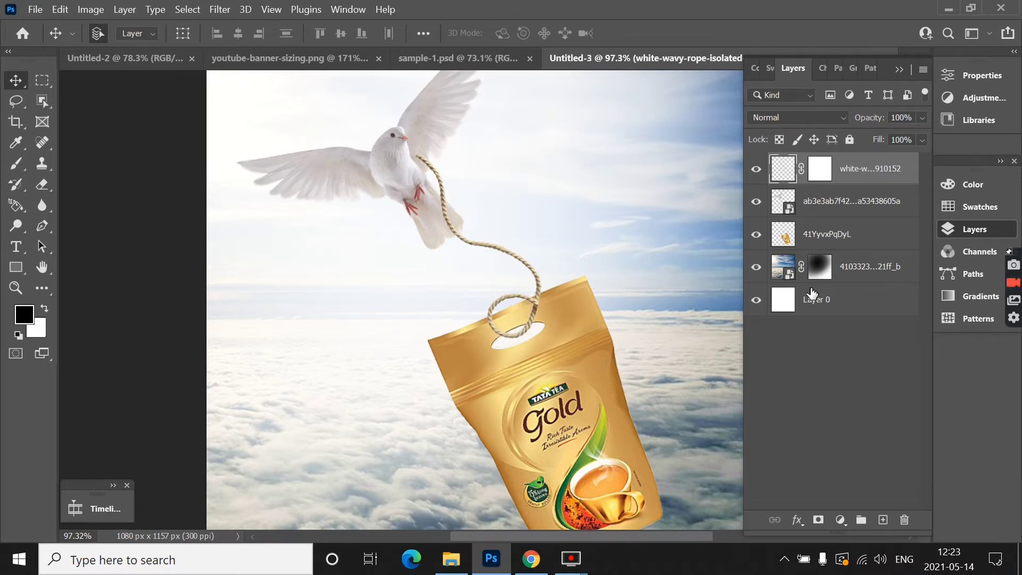
{"action": "key", "text": "ctrl+z"}
{"action": "key", "text": "ctrl+z"}
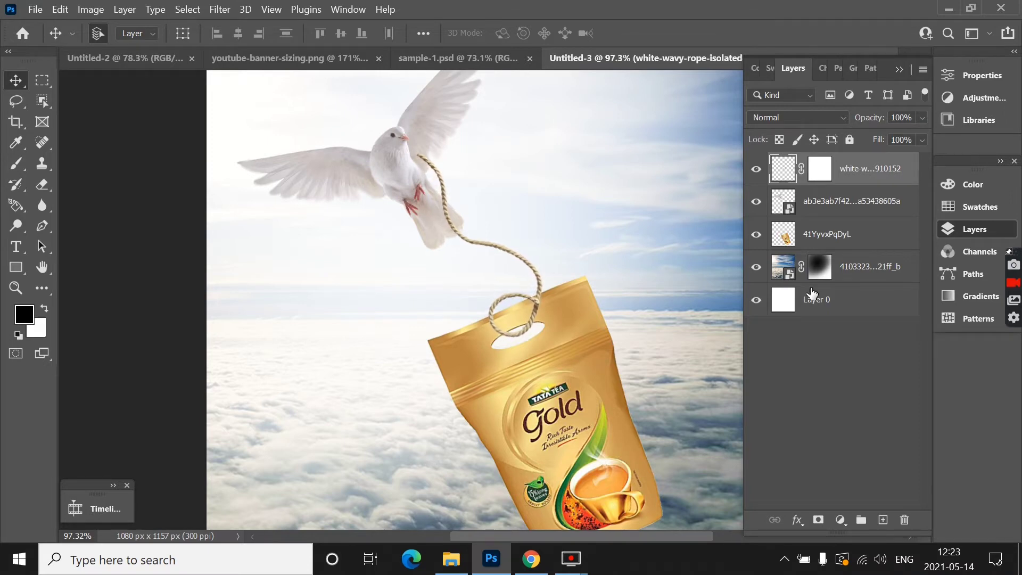
{"action": "key", "text": "ctrl+z"}
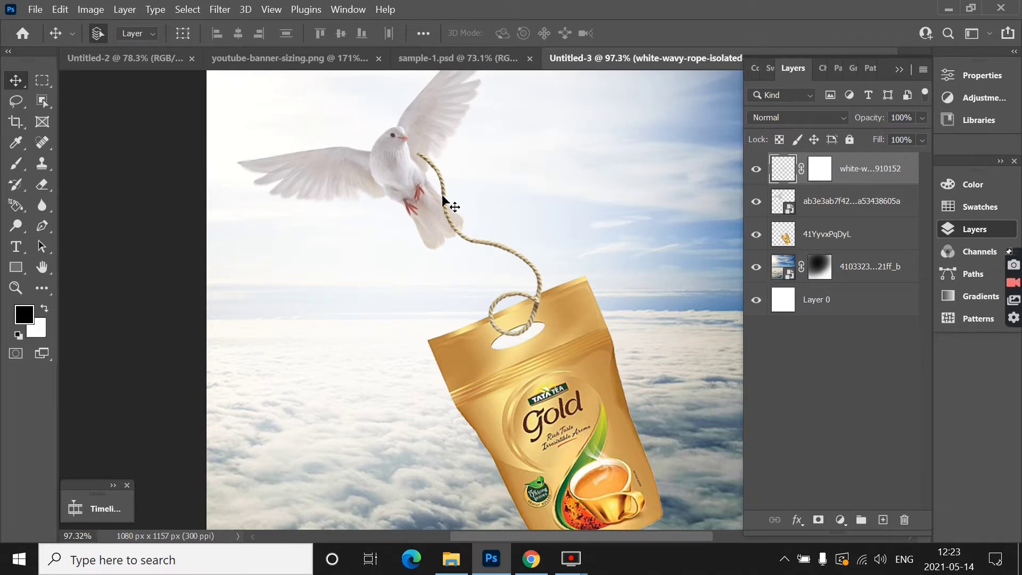
Nudge the dove layer right and down until its beak grips the rope's upper end.
{"action": "left_click", "coordinate": [392, 164]}
{"action": "key", "text": "shift+Down"}
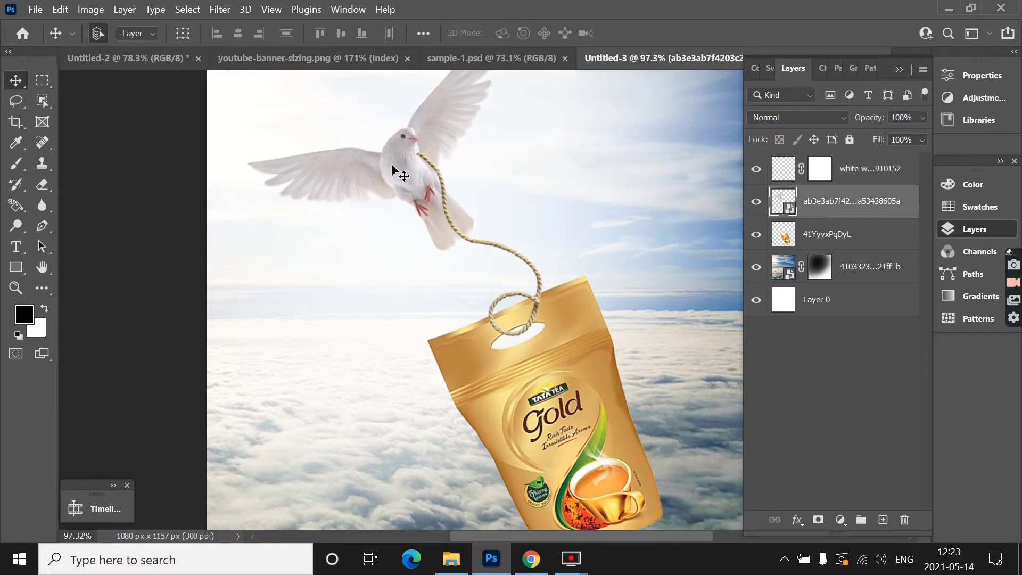
{"action": "key", "text": "shift+Right"}
{"action": "key", "text": "shift+Right"}
{"action": "key", "text": "shift+Down"}
{"action": "key", "text": "Down"}
{"action": "key", "text": "Down"}
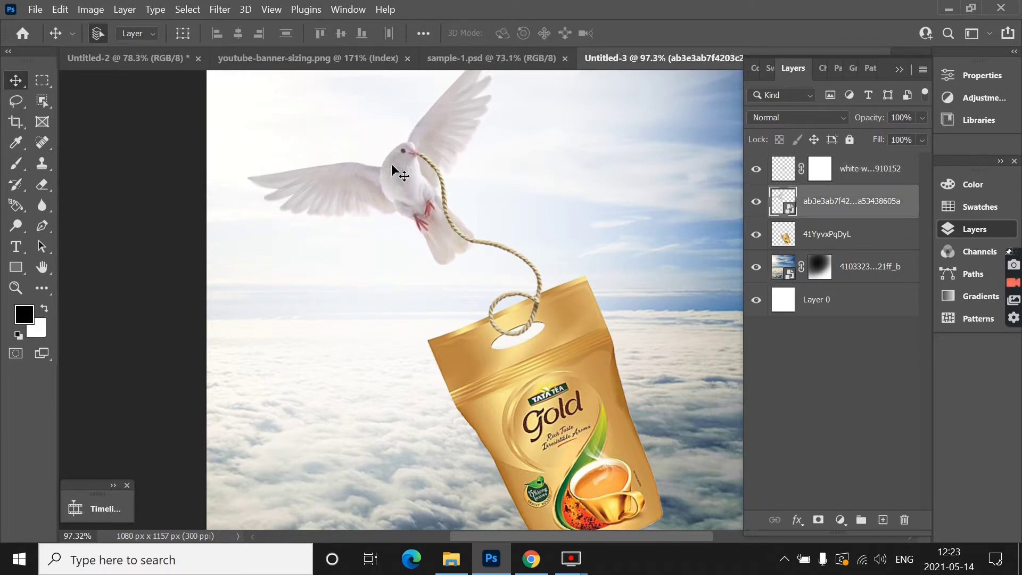
{"action": "key", "text": "Down"}
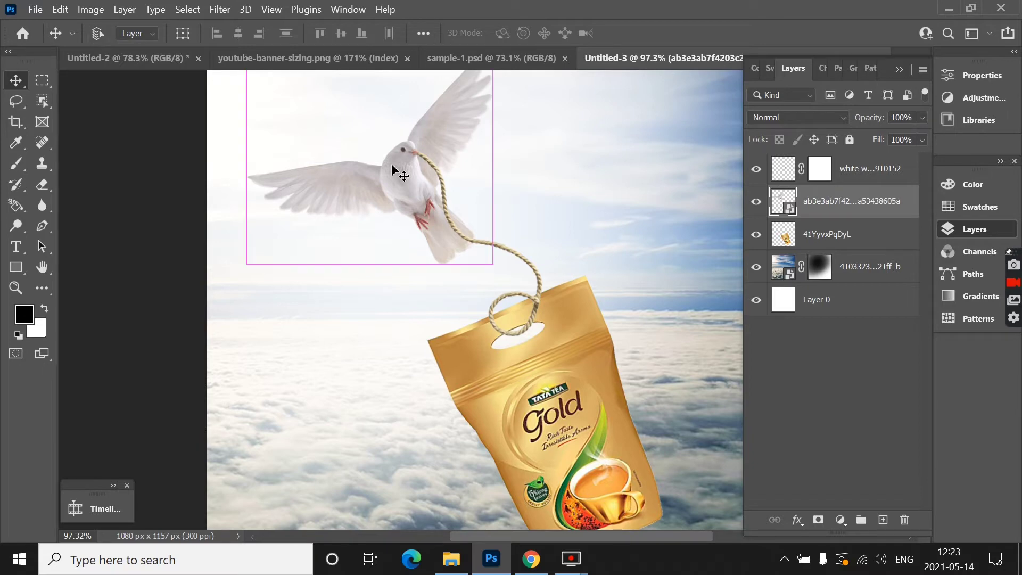
{"action": "key", "text": "ctrl+0"}
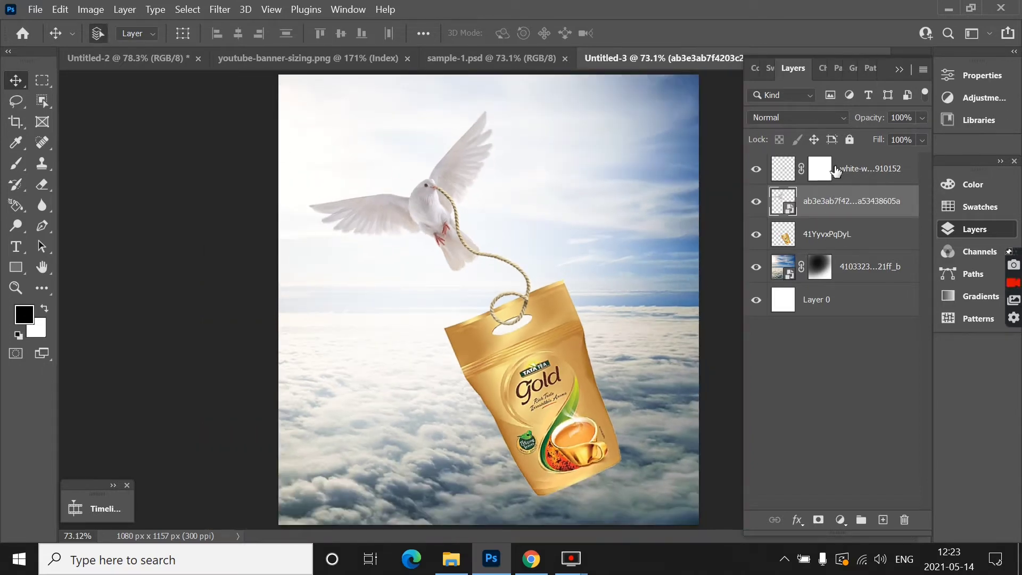
Scale the dove, rope and pack group to about 103% with a slight rotation.
{"action": "left_click", "coordinate": [836, 171]}
{"action": "left_click", "coordinate": [844, 243], "text": "shift"}
{"action": "key", "text": "ctrl+t"}
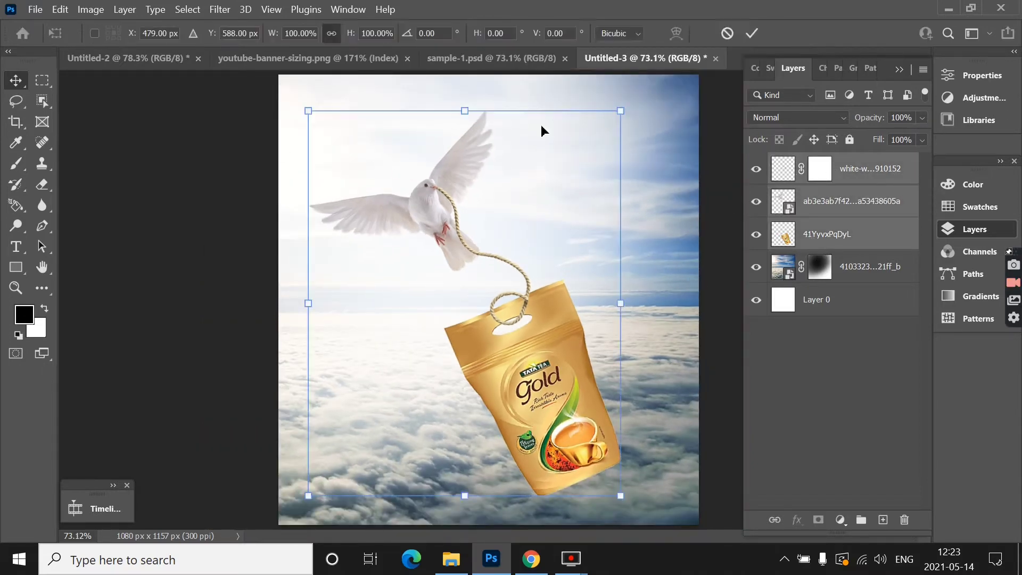
{"action": "left_click_drag", "start_coordinate": [621, 106], "coordinate": [627, 102]}
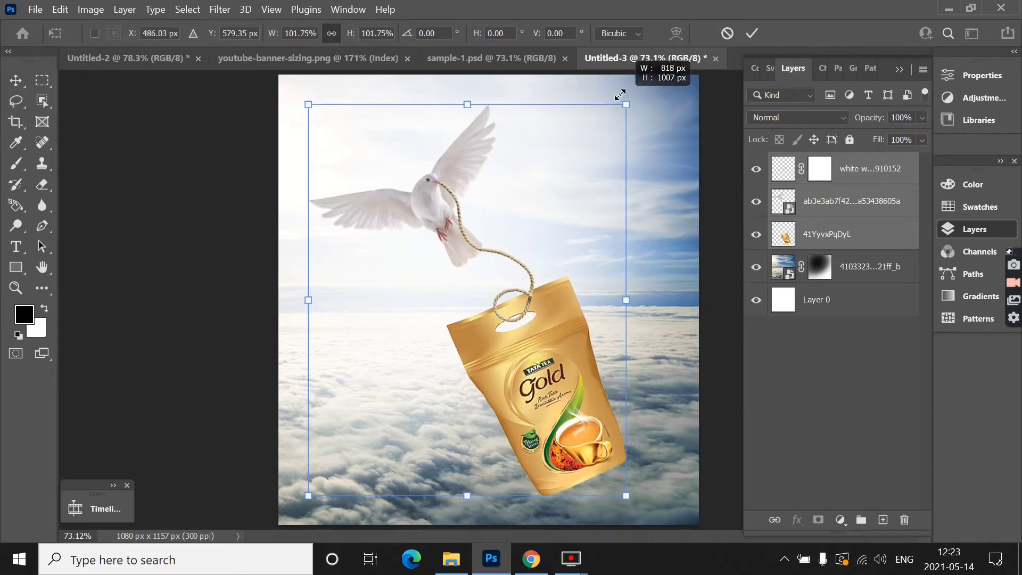
{"action": "left_click_drag", "start_coordinate": [645, 510], "coordinate": [647, 501]}
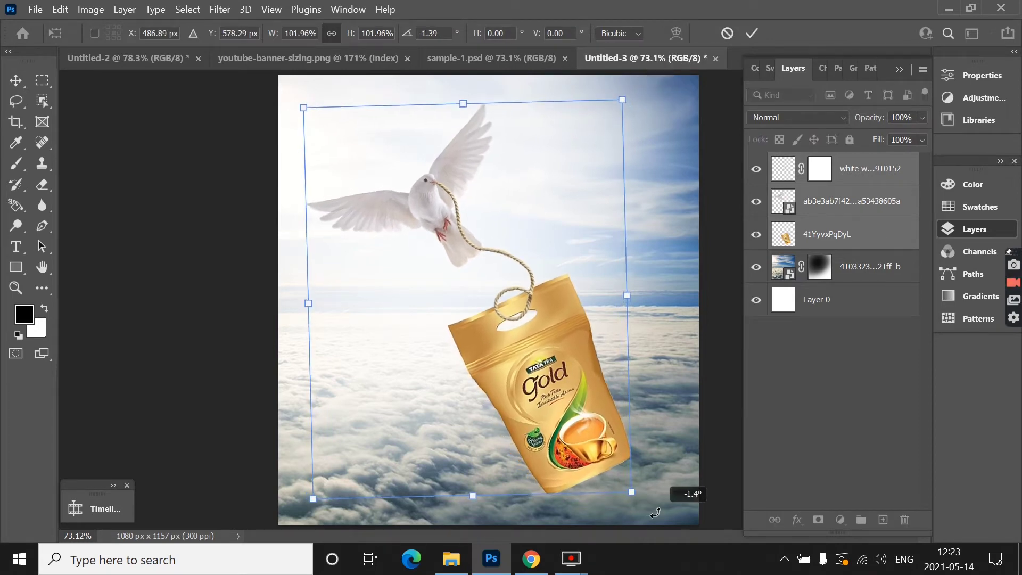
{"action": "left_click_drag", "start_coordinate": [308, 97], "coordinate": [301, 94]}
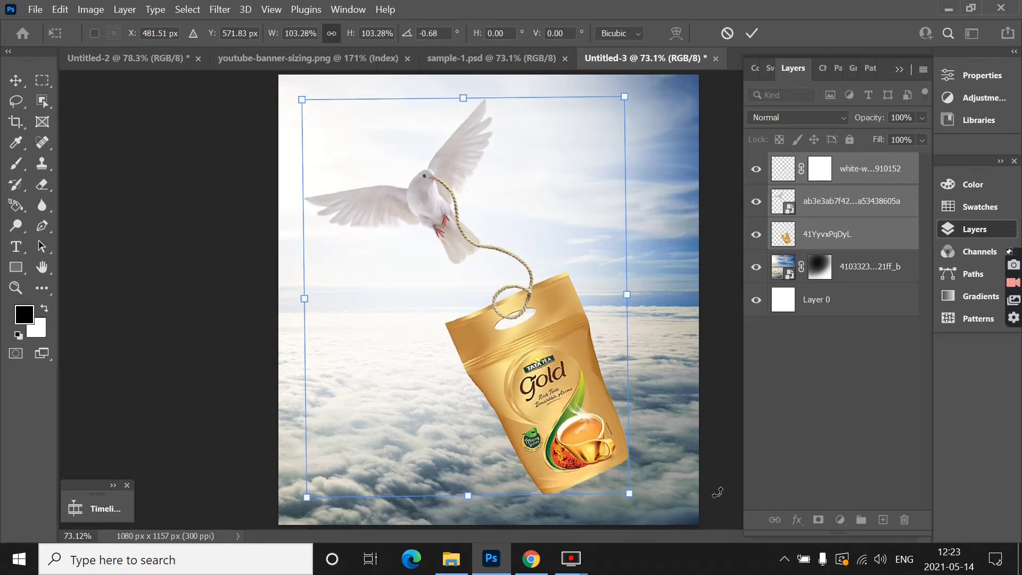
{"action": "left_click", "coordinate": [752, 33]}
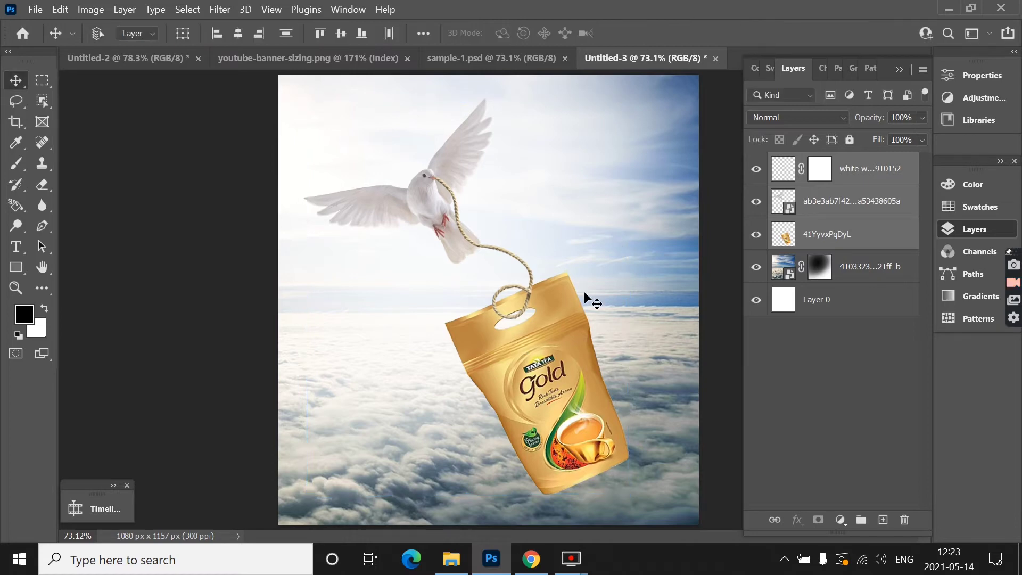
Try a further rotation of the group, then undo it and cancel the transform.
{"action": "left_click", "coordinate": [566, 405]}
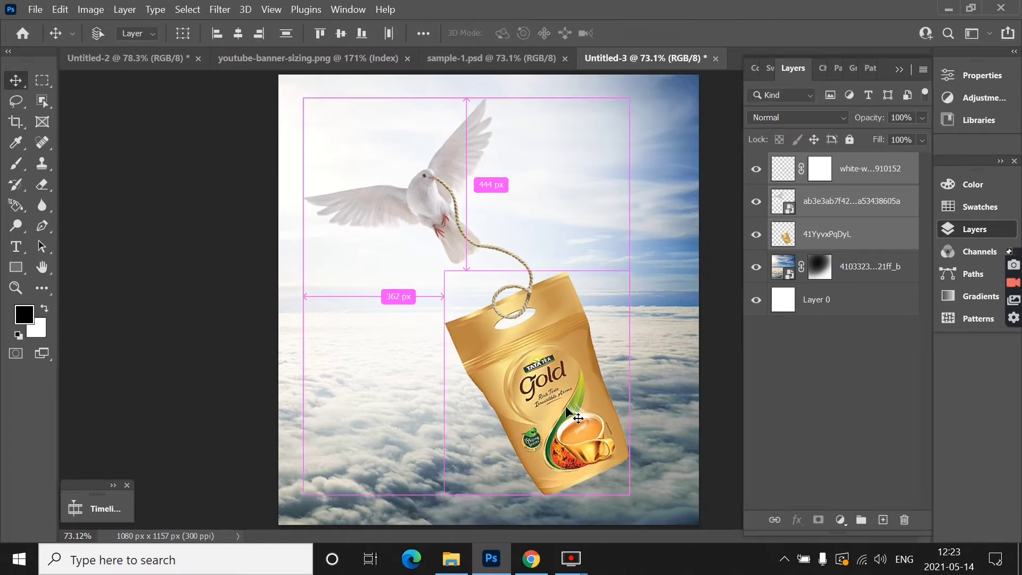
{"action": "key", "text": "ctrl+t"}
{"action": "left_click_drag", "start_coordinate": [637, 519], "coordinate": [646, 515]}
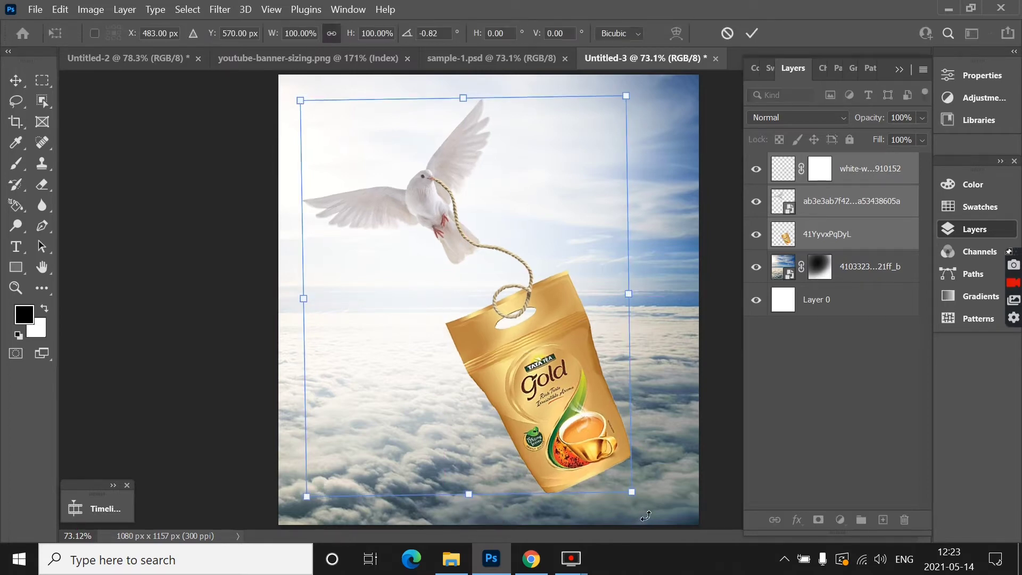
{"action": "key", "text": "ctrl+z"}
{"action": "key", "text": "Escape"}
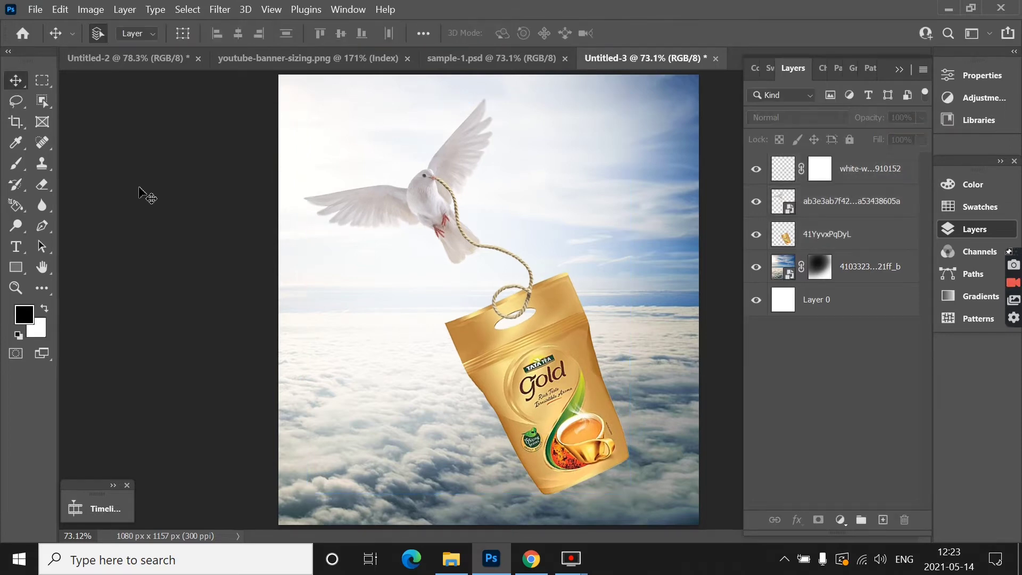
Rotate the tea pack layer alone to about -2.8°, nudging it slightly right and up.
{"action": "left_click", "coordinate": [783, 237]}
{"action": "key", "text": "ctrl+t"}
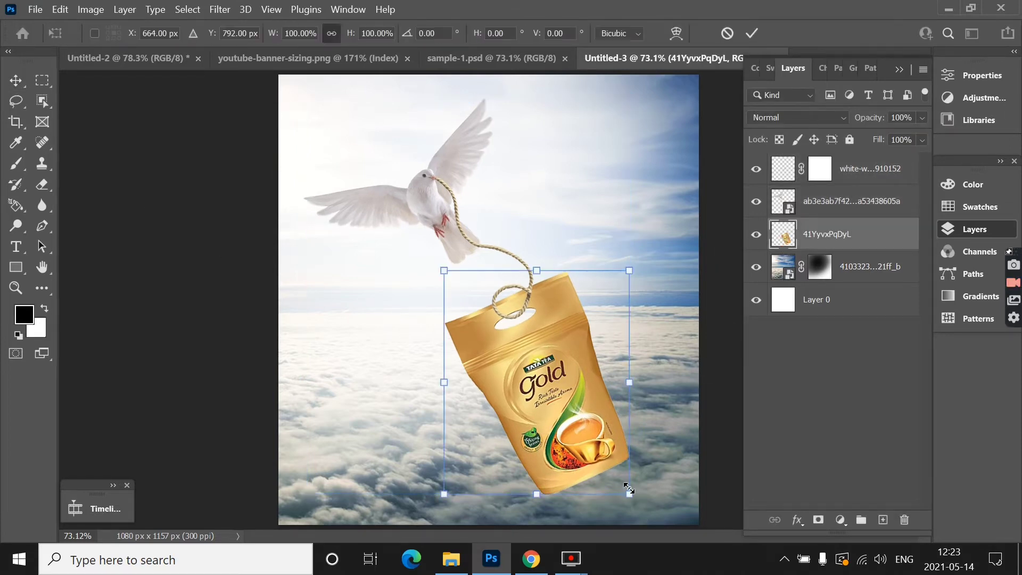
{"action": "left_click_drag", "start_coordinate": [637, 509], "coordinate": [638, 508]}
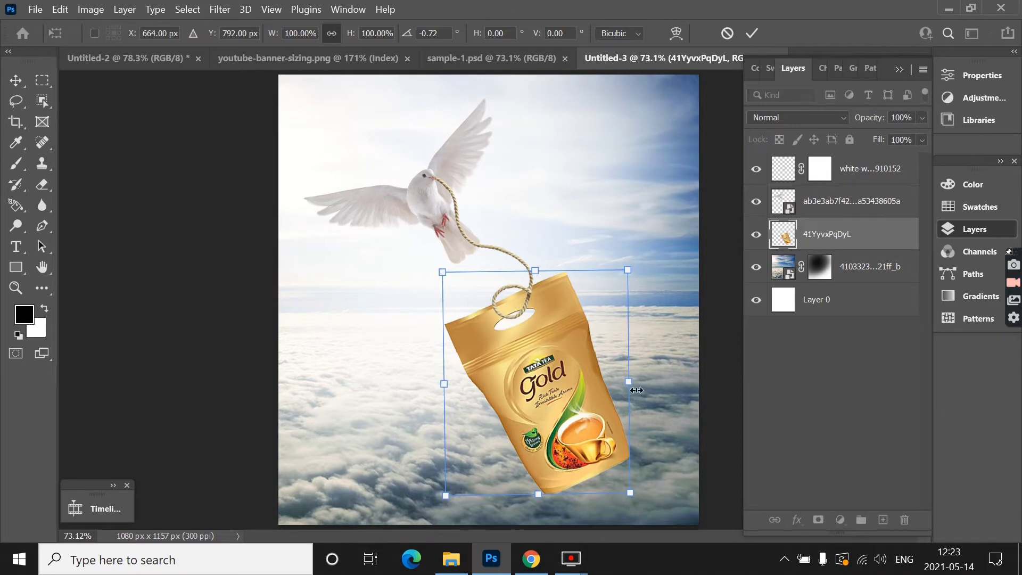
{"action": "key", "text": "Right"}
{"action": "key", "text": "Right"}
{"action": "key", "text": "Right"}
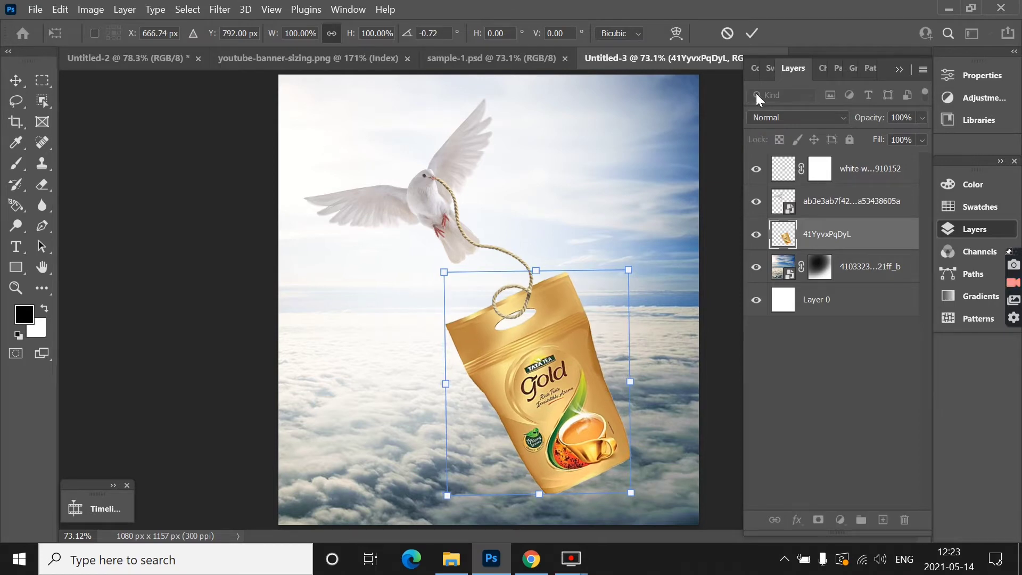
{"action": "key", "text": "Up"}
{"action": "key", "text": "Up"}
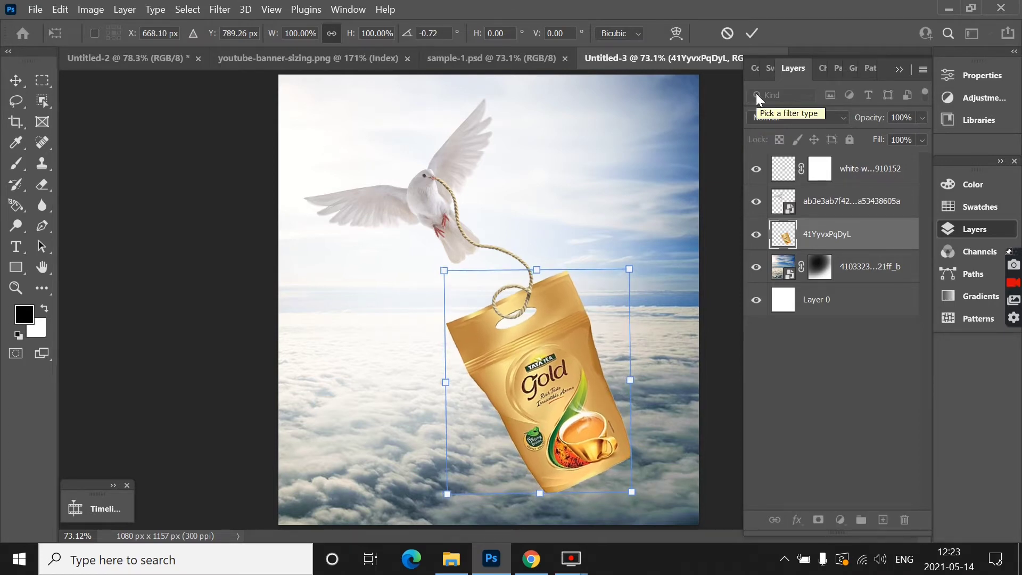
{"action": "key", "text": "Right"}
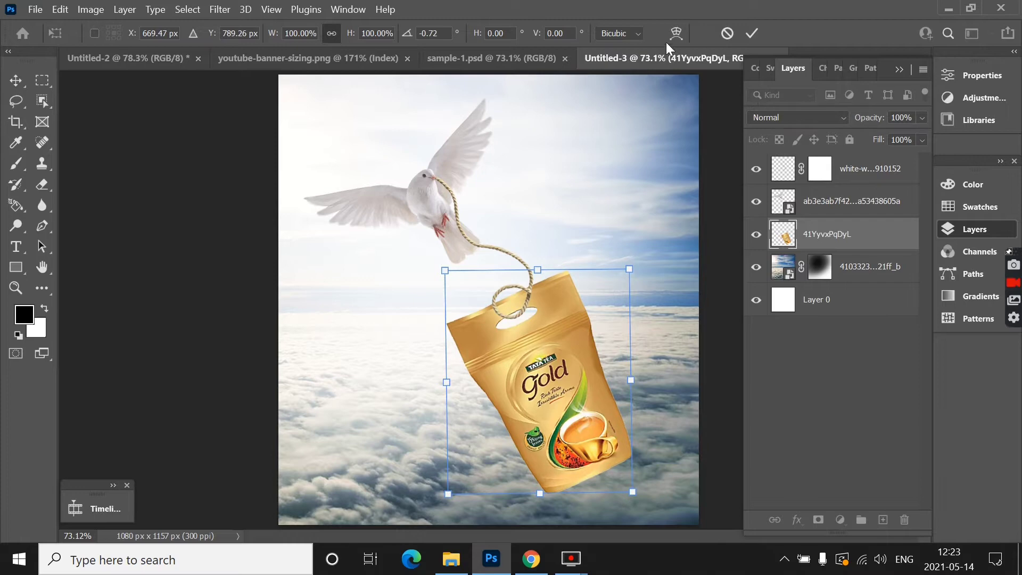
{"action": "left_click_drag", "start_coordinate": [638, 249], "coordinate": [634, 245]}
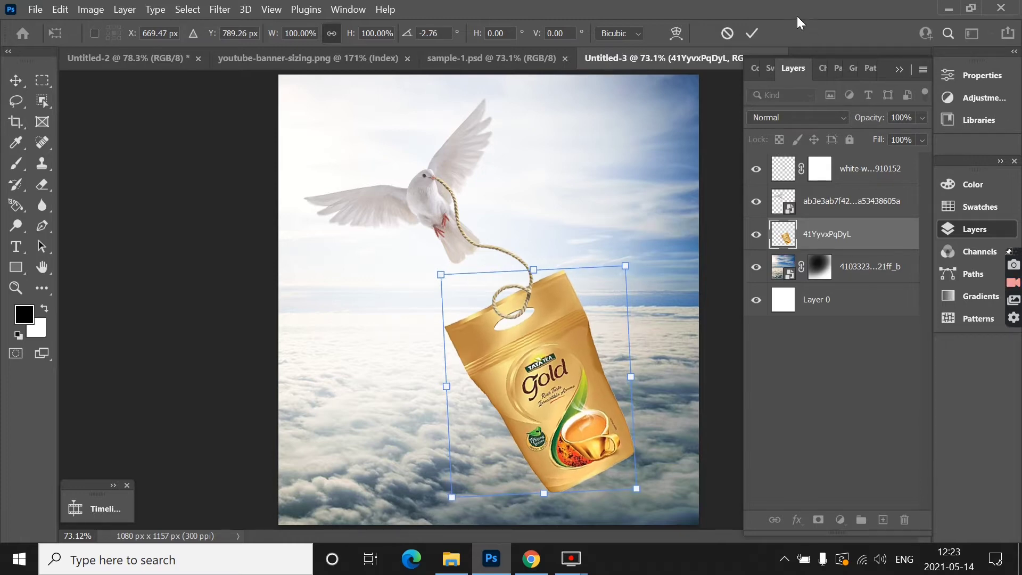
{"action": "left_click", "coordinate": [751, 33]}
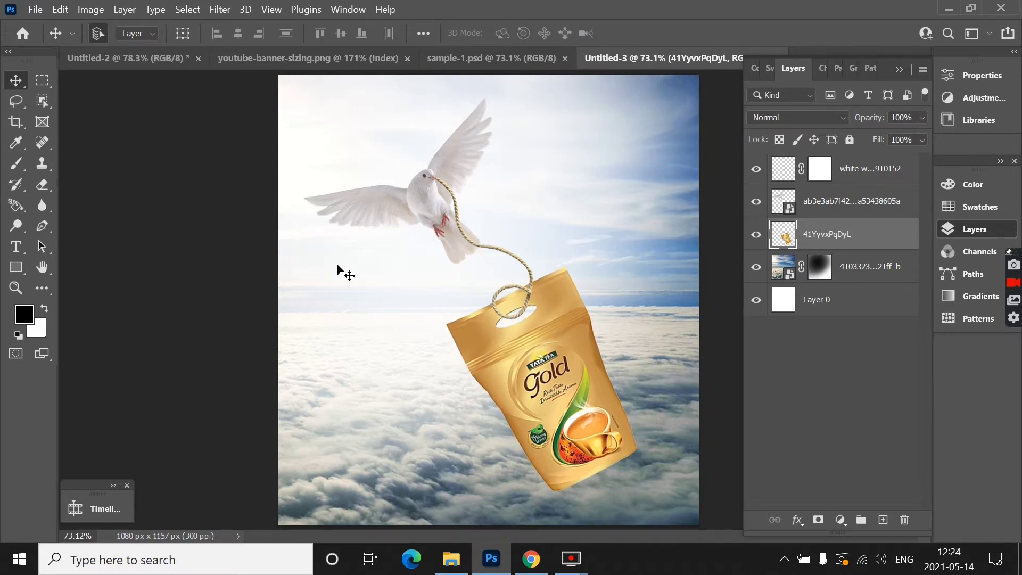
{"action": "left_click", "coordinate": [178, 435]}
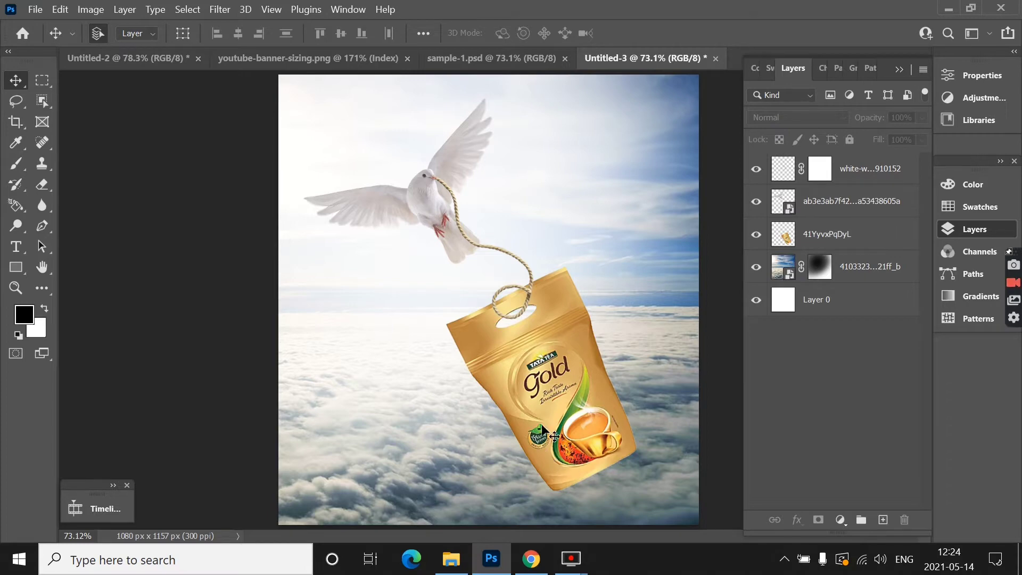
Rotate the dove, rope and tea pack together about 2° and shift them slightly left.
{"action": "scroll", "coordinate": [541, 426], "scroll_direction": "down", "scroll_amount": 2}
{"action": "scroll", "coordinate": [538, 420], "scroll_direction": "up", "scroll_amount": 2}
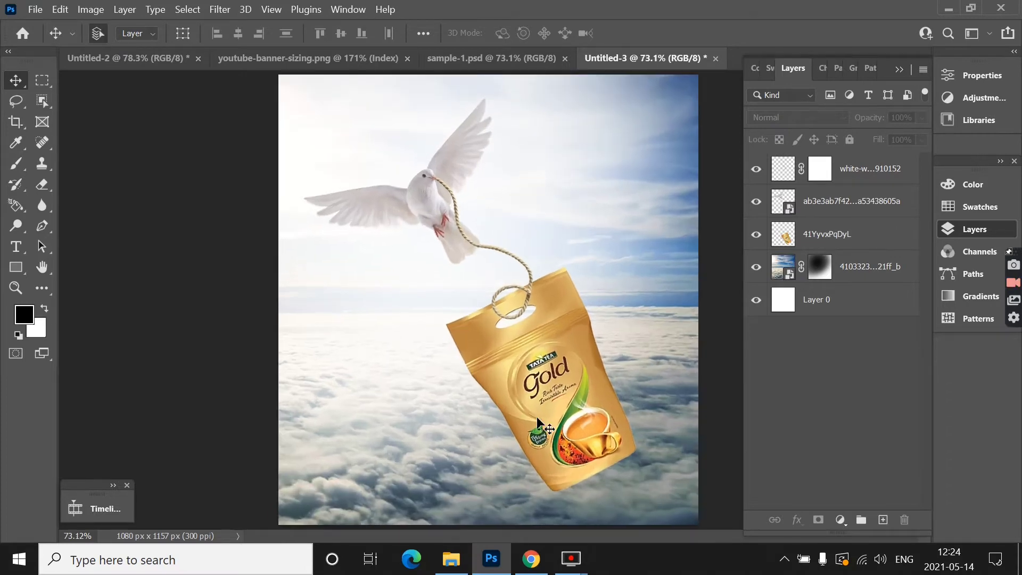
{"action": "left_click", "coordinate": [859, 162]}
{"action": "left_click", "coordinate": [857, 246], "text": "shift"}
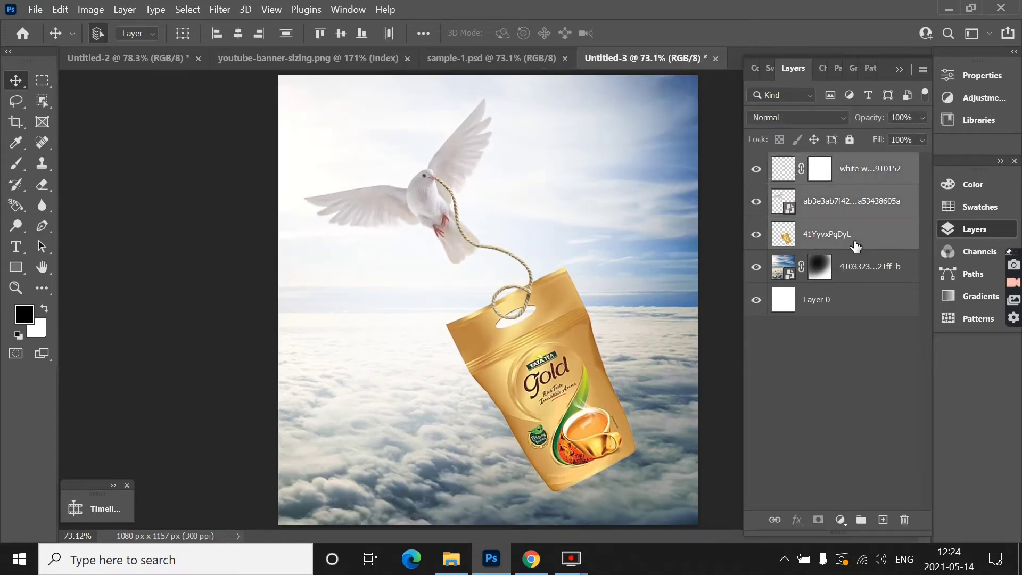
{"action": "key", "text": "ctrl+t"}
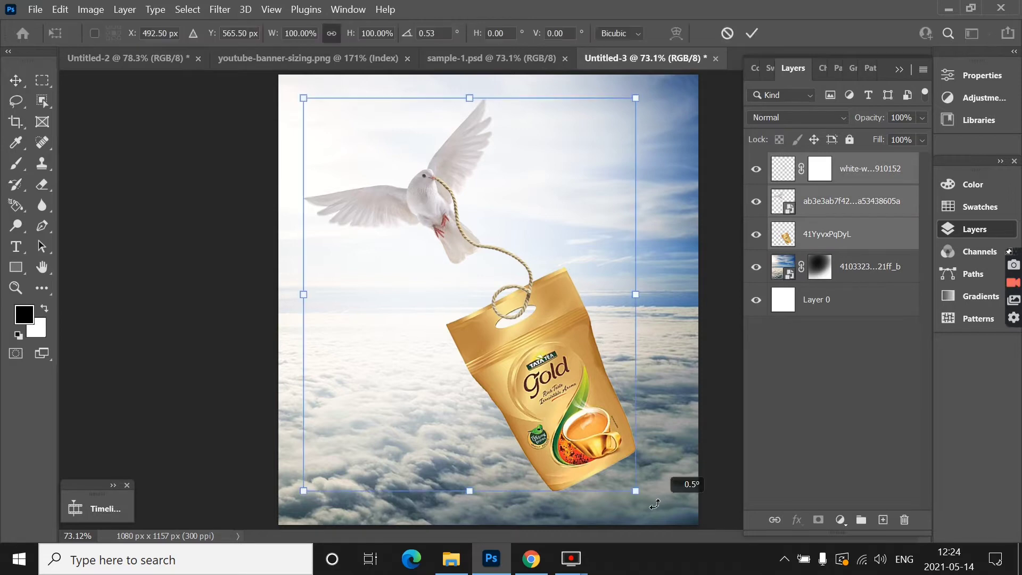
{"action": "left_click_drag", "start_coordinate": [658, 498], "coordinate": [652, 505]}
{"action": "left_click_drag", "start_coordinate": [522, 375], "coordinate": [516, 384]}
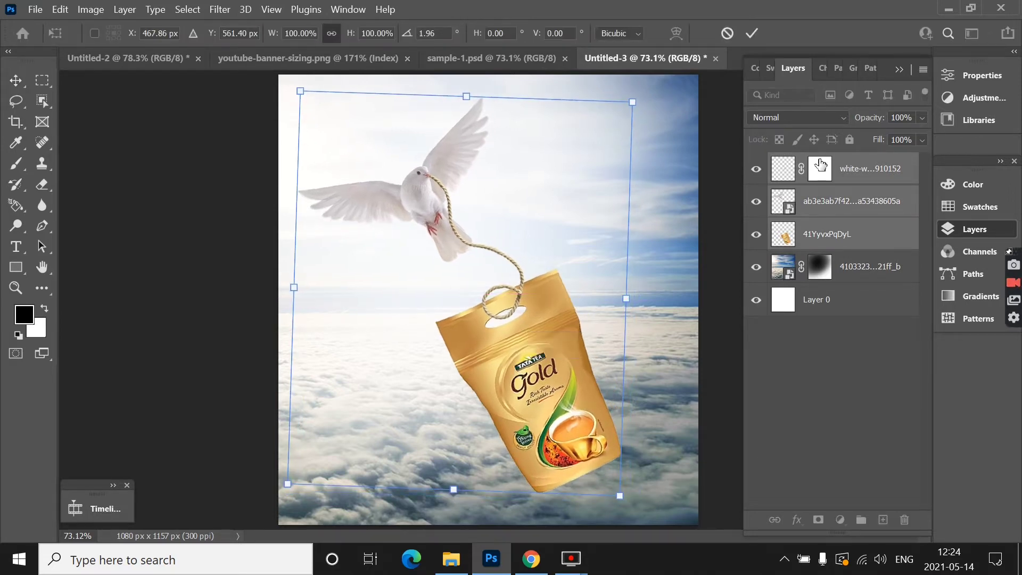
{"action": "left_click", "coordinate": [752, 33]}
{"action": "scroll", "coordinate": [490, 299], "scroll_direction": "up", "scroll_amount": 2}
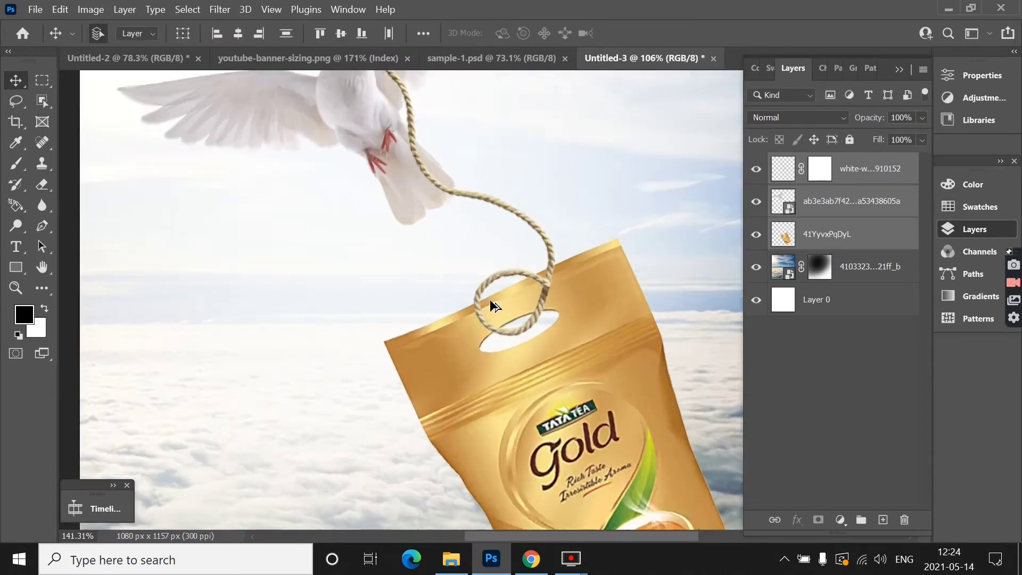
{"action": "scroll", "coordinate": [489, 306], "scroll_direction": "up", "scroll_amount": 3}
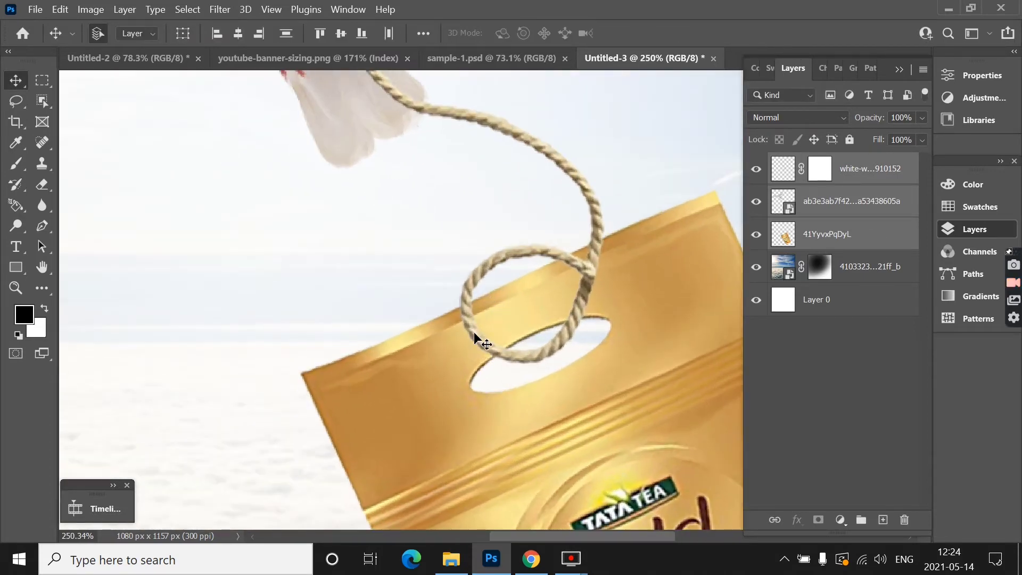
Target the rope's layer mask with a small black brush at 100% opacity and flow.
{"action": "left_click", "coordinate": [819, 169]}
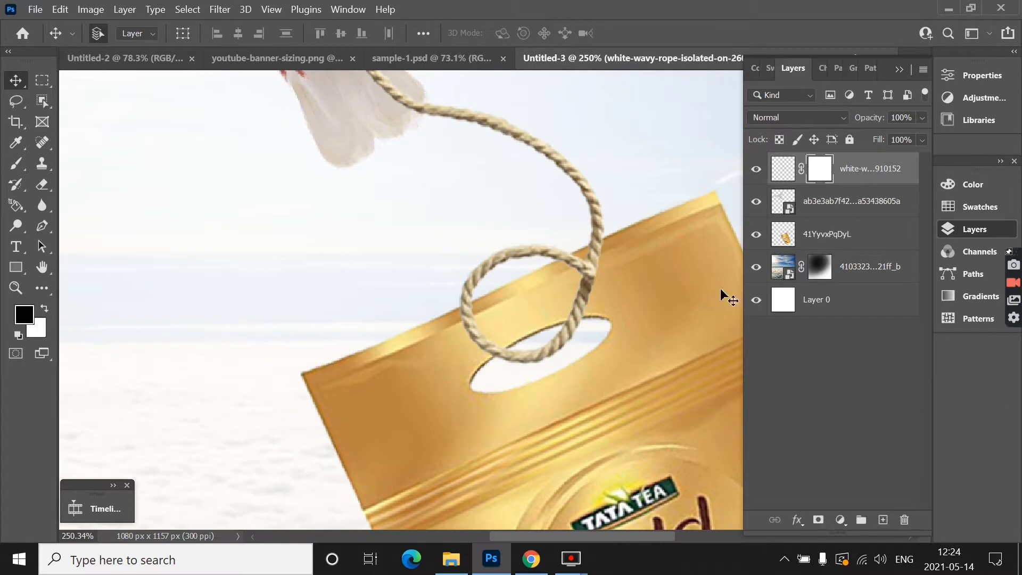
{"action": "key", "text": "b"}
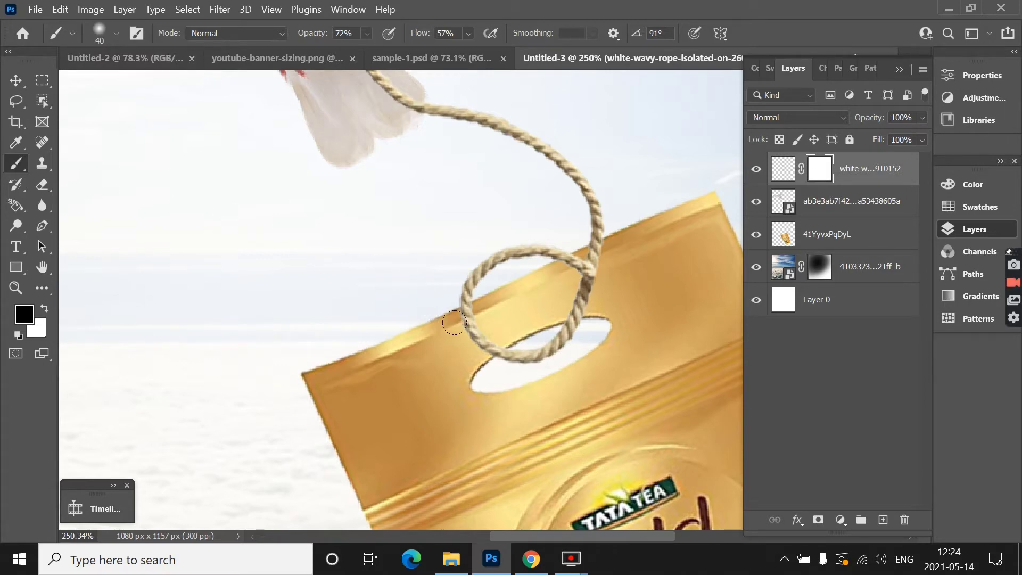
{"action": "key", "text": "bracketleft"}
{"action": "key", "text": "bracketleft"}
{"action": "key", "text": "bracketleft"}
{"action": "key", "text": "bracketleft"}
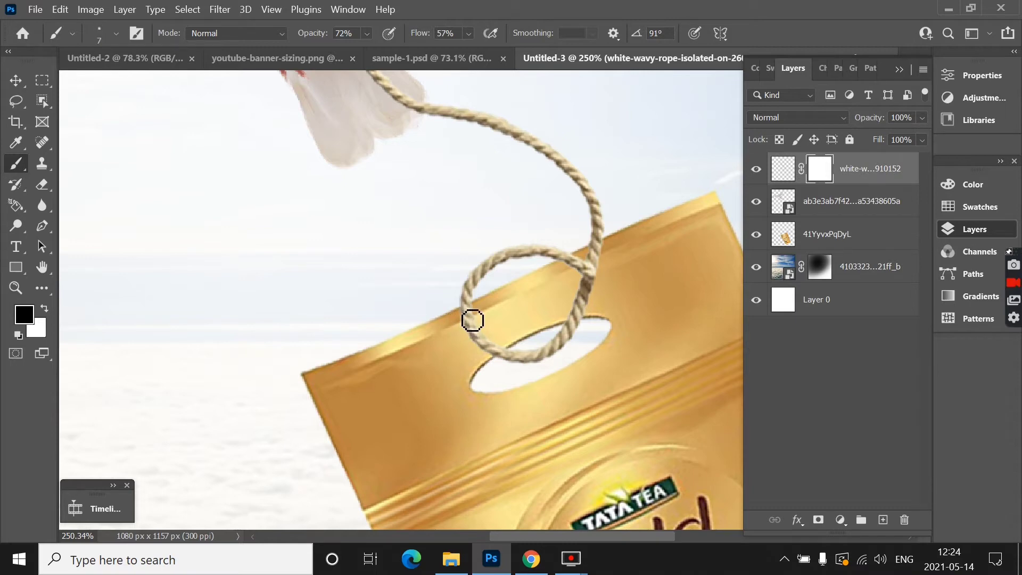
{"action": "scroll", "coordinate": [469, 317], "scroll_direction": "up", "scroll_amount": 2}
{"action": "scroll", "coordinate": [461, 312], "scroll_direction": "up", "scroll_amount": 3}
{"action": "left_click_drag", "start_coordinate": [461, 312], "coordinate": [423, 349]}
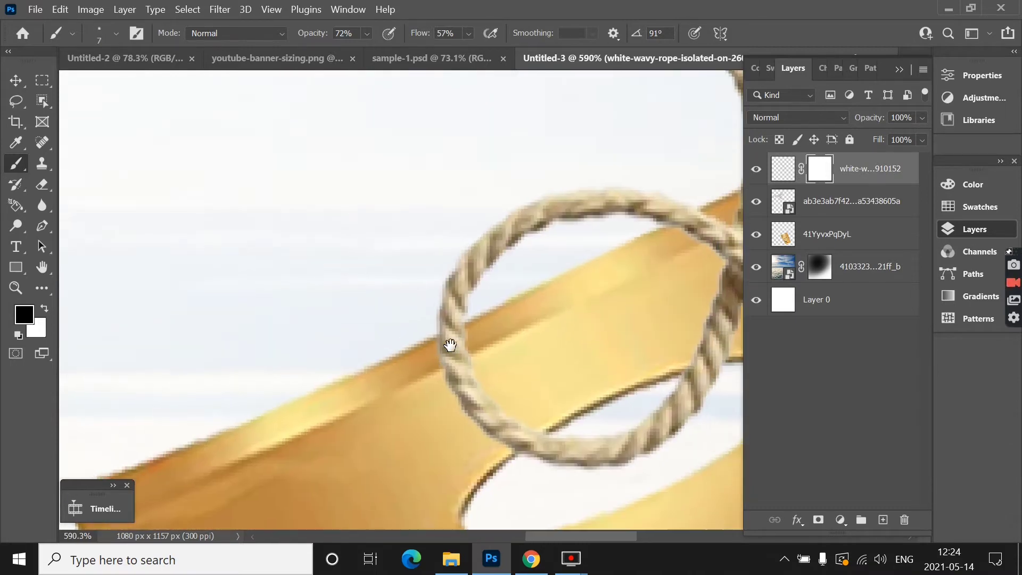
{"action": "left_click_drag", "start_coordinate": [311, 38], "coordinate": [538, 38]}
Paint out the rope where it crosses the pack's top edge and near the hole.
{"action": "scroll", "coordinate": [421, 330], "scroll_direction": "up", "scroll_amount": 1}
{"action": "mouse_move", "coordinate": [403, 366]}
{"action": "left_mouse_down"}
{"action": "mouse_move", "coordinate": [452, 341]}
{"action": "mouse_move", "coordinate": [410, 359]}
{"action": "mouse_move", "coordinate": [443, 376]}
{"action": "mouse_move", "coordinate": [397, 397]}
{"action": "mouse_move", "coordinate": [493, 442]}
{"action": "left_mouse_up"}
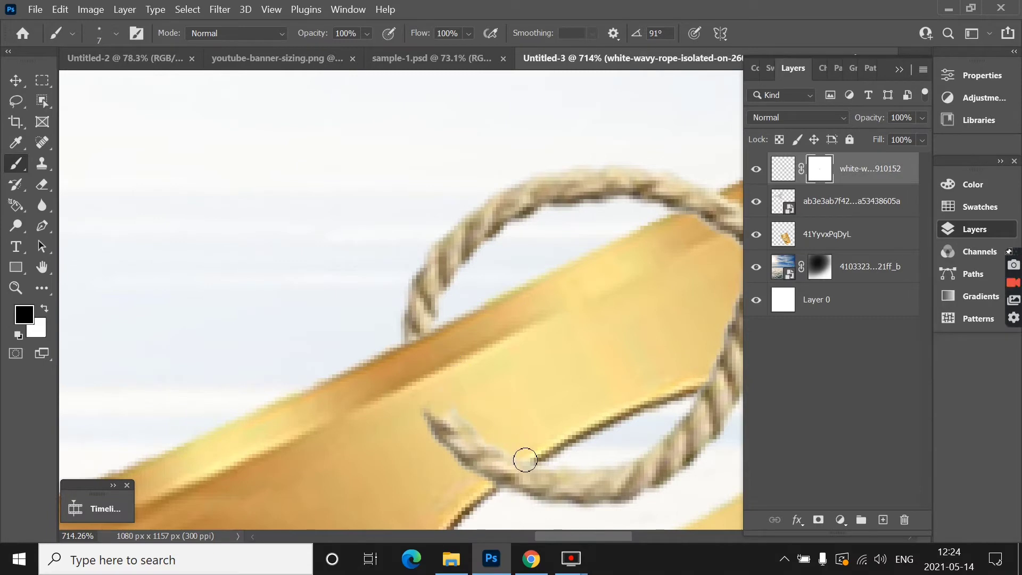
{"action": "scroll", "coordinate": [522, 386], "scroll_direction": "down", "scroll_amount": 3}
{"action": "mouse_move", "coordinate": [523, 392]}
{"action": "left_mouse_down"}
{"action": "mouse_move", "coordinate": [527, 384]}
{"action": "mouse_move", "coordinate": [472, 415]}
{"action": "left_mouse_up"}
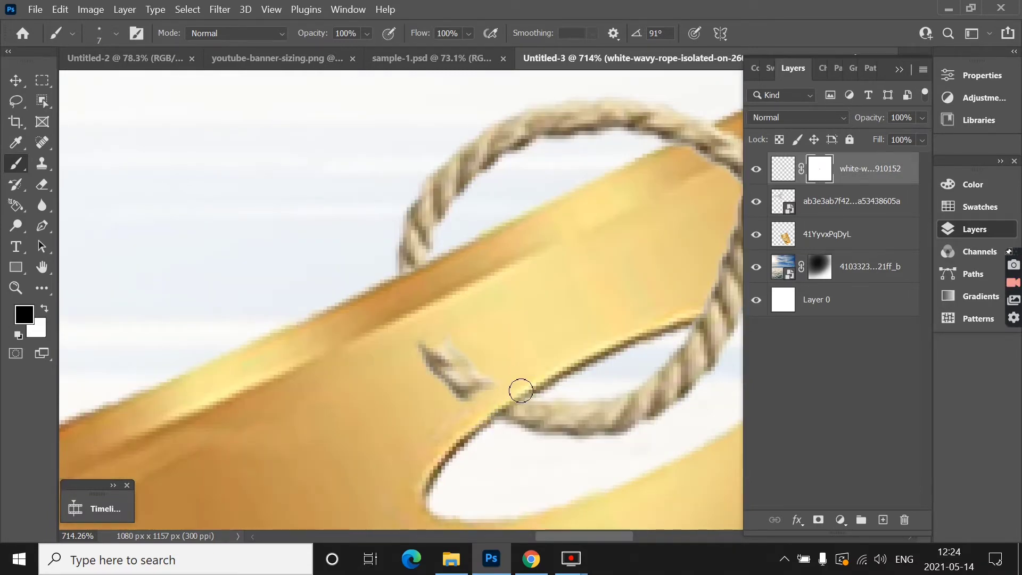
{"action": "mouse_move", "coordinate": [534, 381]}
{"action": "left_mouse_down"}
{"action": "mouse_move", "coordinate": [453, 407]}
{"action": "mouse_move", "coordinate": [429, 340]}
{"action": "mouse_move", "coordinate": [480, 334]}
{"action": "left_mouse_up"}
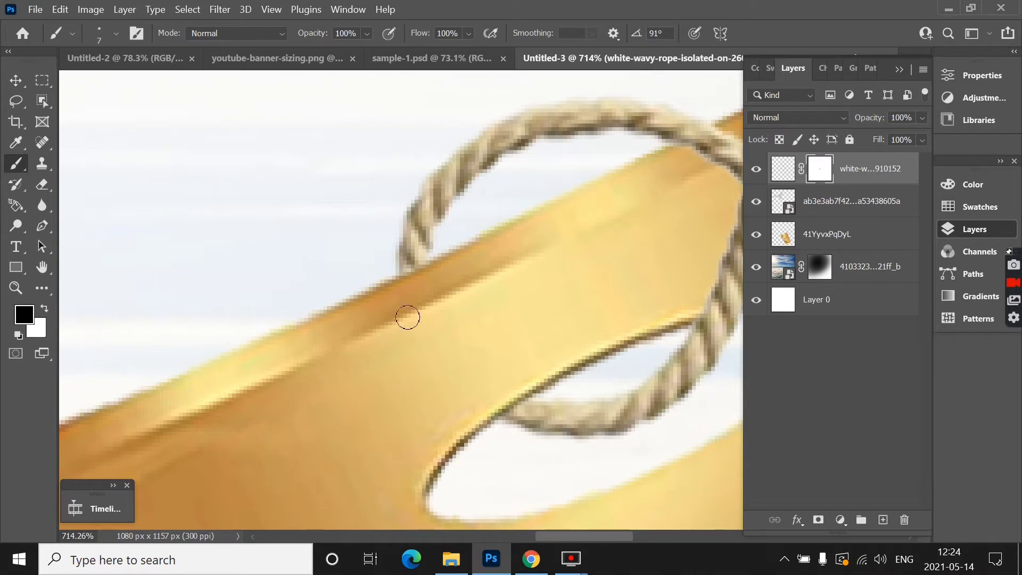
{"action": "scroll", "coordinate": [493, 380], "scroll_direction": "down", "scroll_amount": 2, "text": "alt"}
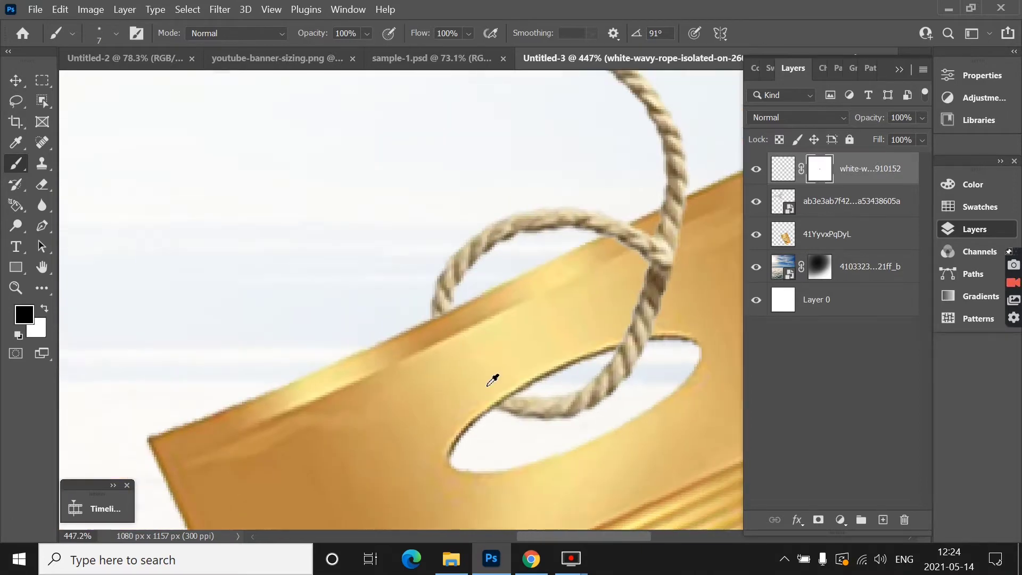
{"action": "left_click_drag", "start_coordinate": [622, 284], "coordinate": [555, 333]}
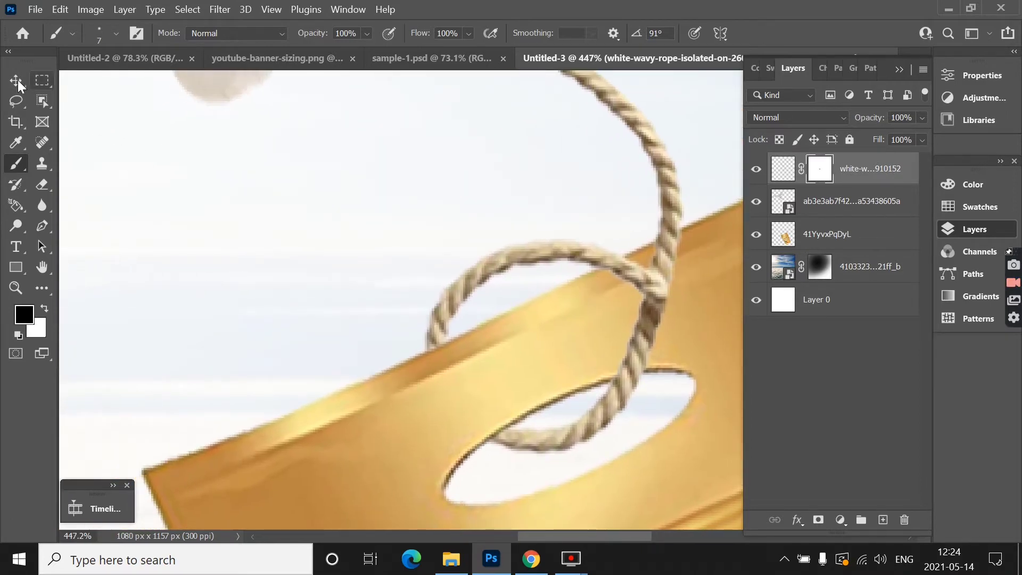
Return to the Move tool, deselect all layers, and fit the full composition on screen.
{"action": "left_click", "coordinate": [16, 80]}
{"action": "key", "text": "ctrl+0"}
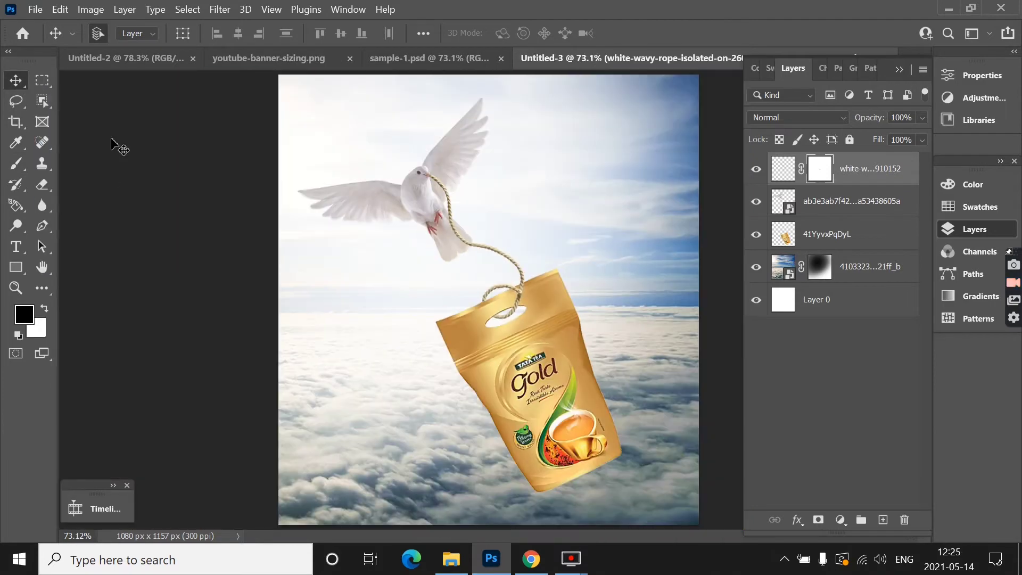
{"action": "left_click", "coordinate": [160, 191]}
{"action": "scroll", "coordinate": [160, 192], "scroll_direction": "down", "scroll_amount": 2, "text": "alt"}
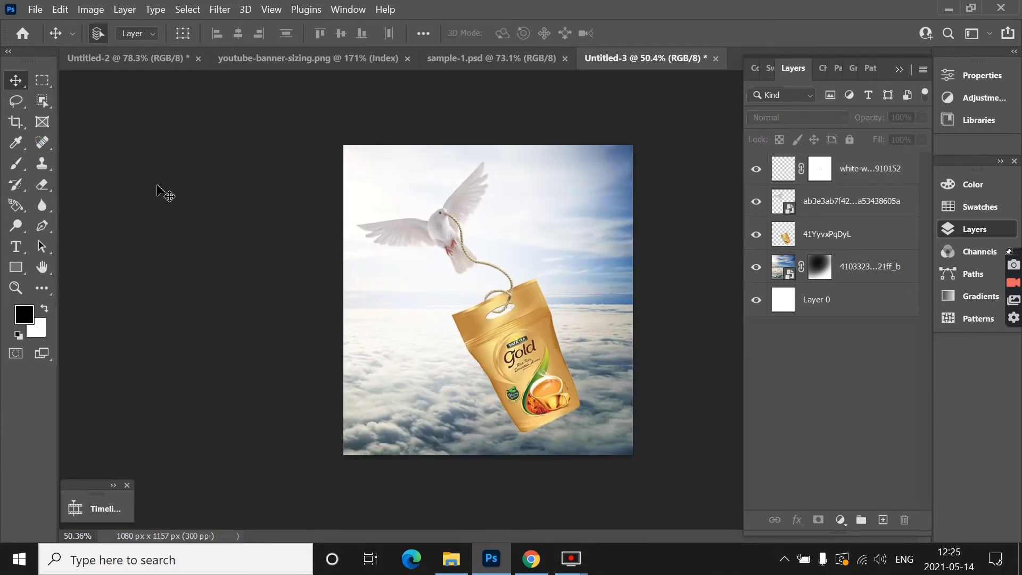
{"action": "key", "text": "ctrl+0"}
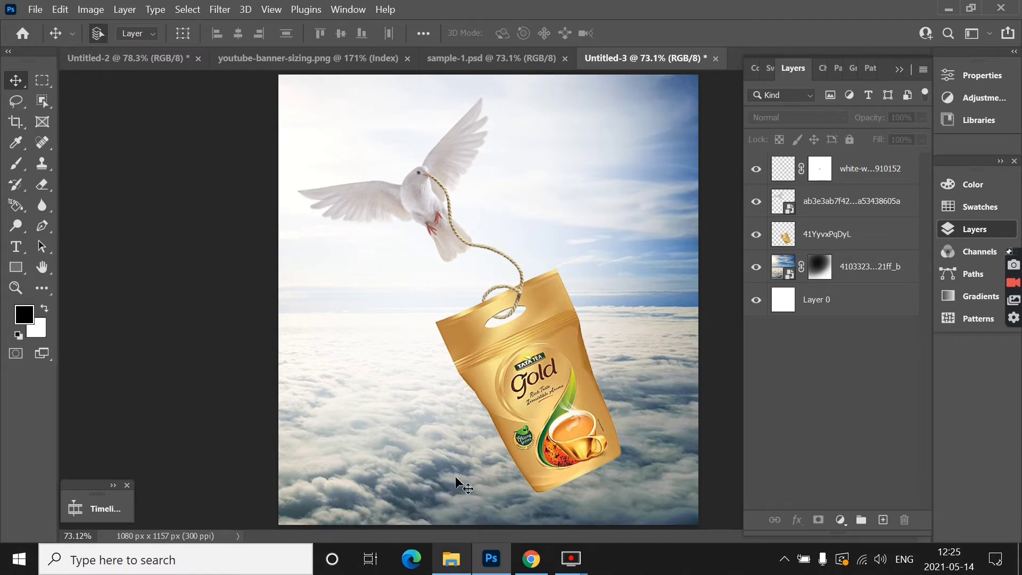
{"action": "scroll", "coordinate": [538, 319], "scroll_direction": "down", "scroll_amount": 2, "text": "alt"}
{"action": "scroll", "coordinate": [537, 320], "scroll_direction": "up", "scroll_amount": 1, "text": "alt"}
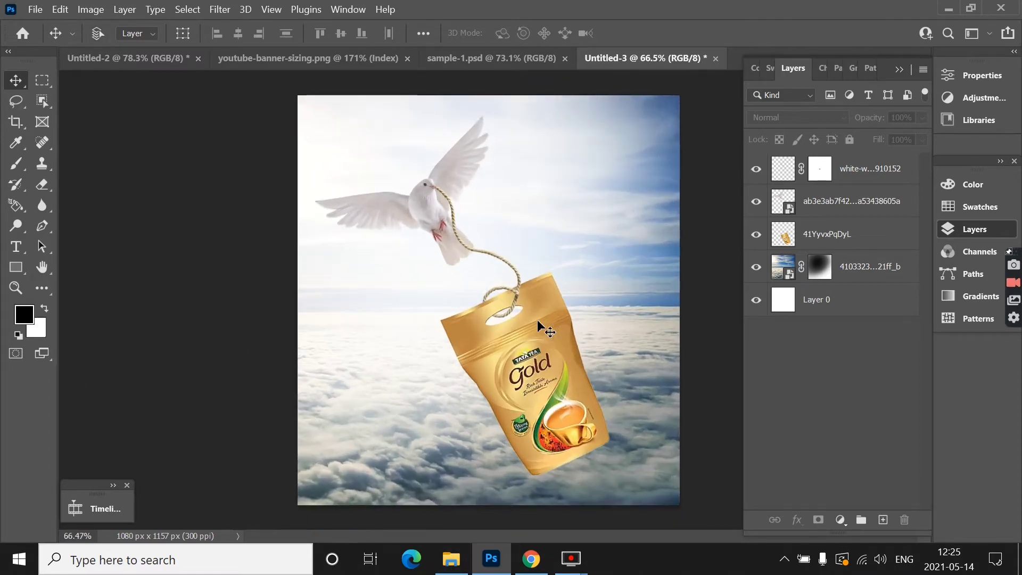
{"action": "key", "text": "ctrl+0"}
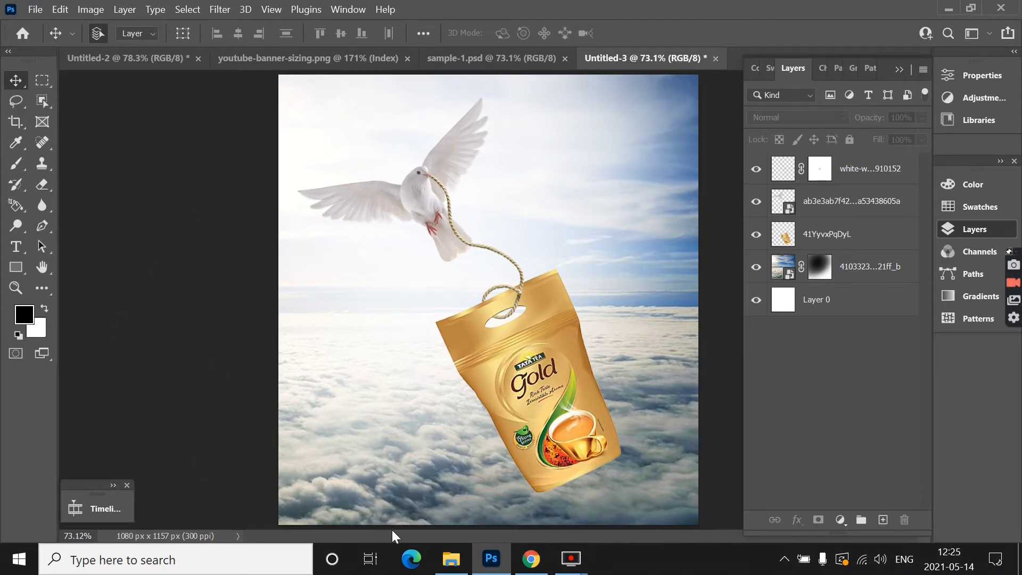
Bring the dove PNG in from the tata tea gold folder and scale it down to about 1.4%.
{"action": "left_click", "coordinate": [452, 558]}
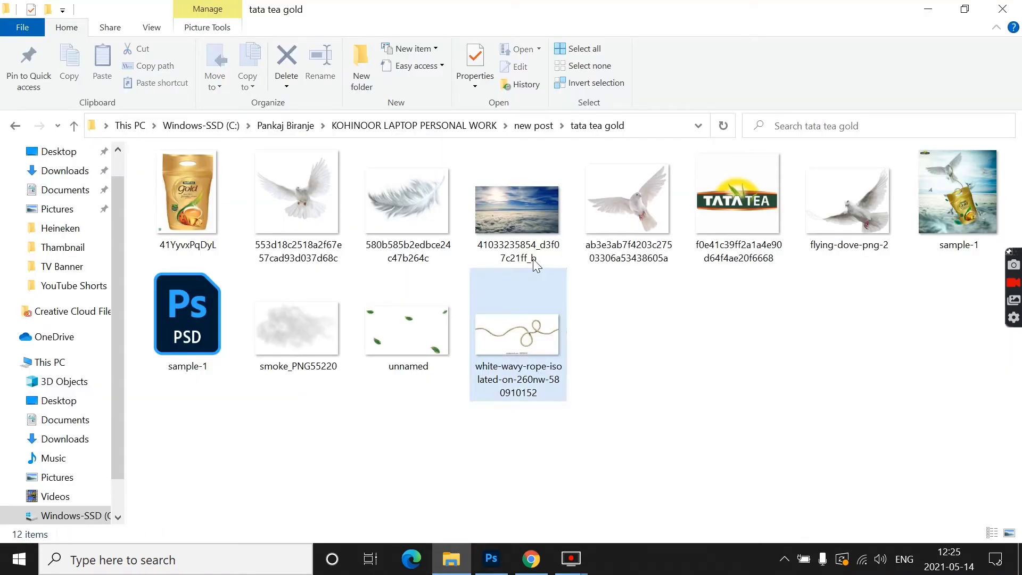
{"action": "left_click", "coordinate": [747, 356]}
{"action": "mouse_move", "coordinate": [315, 195]}
{"action": "left_mouse_down"}
{"action": "mouse_move", "coordinate": [493, 561]}
{"action": "mouse_move", "coordinate": [521, 490]}
{"action": "left_mouse_up"}
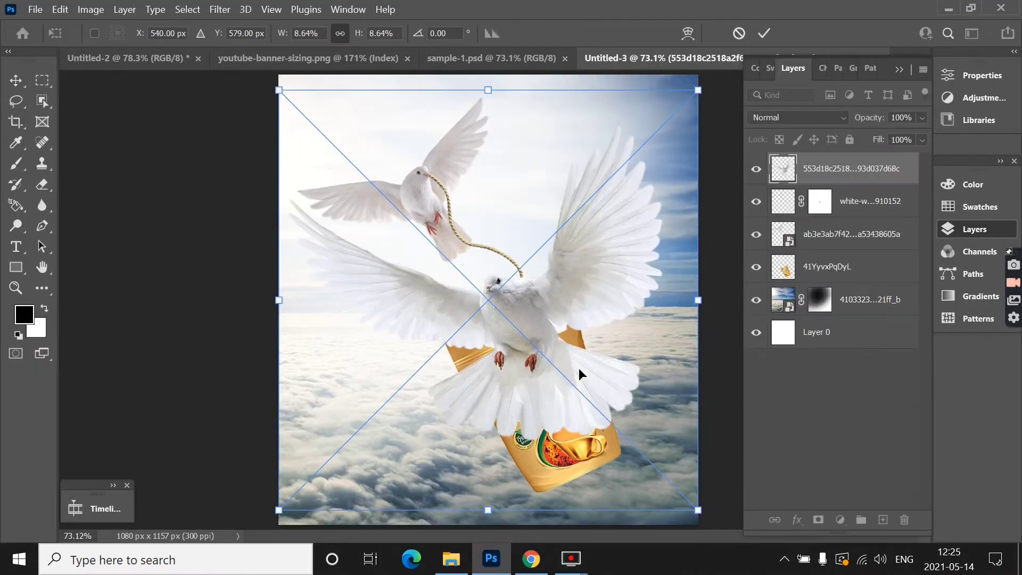
{"action": "left_click_drag", "start_coordinate": [691, 505], "coordinate": [534, 323]}
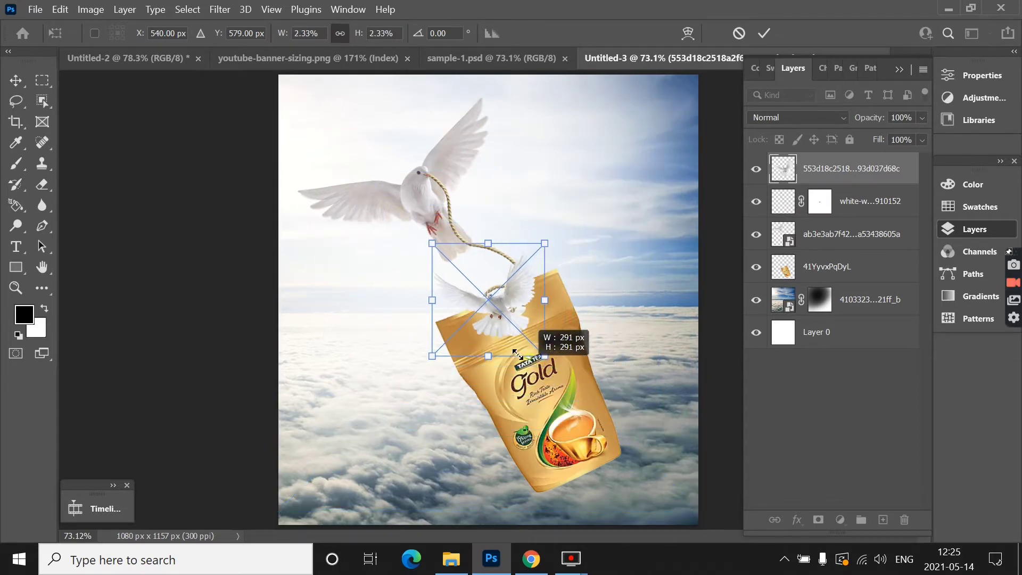
{"action": "left_click", "coordinate": [765, 33]}
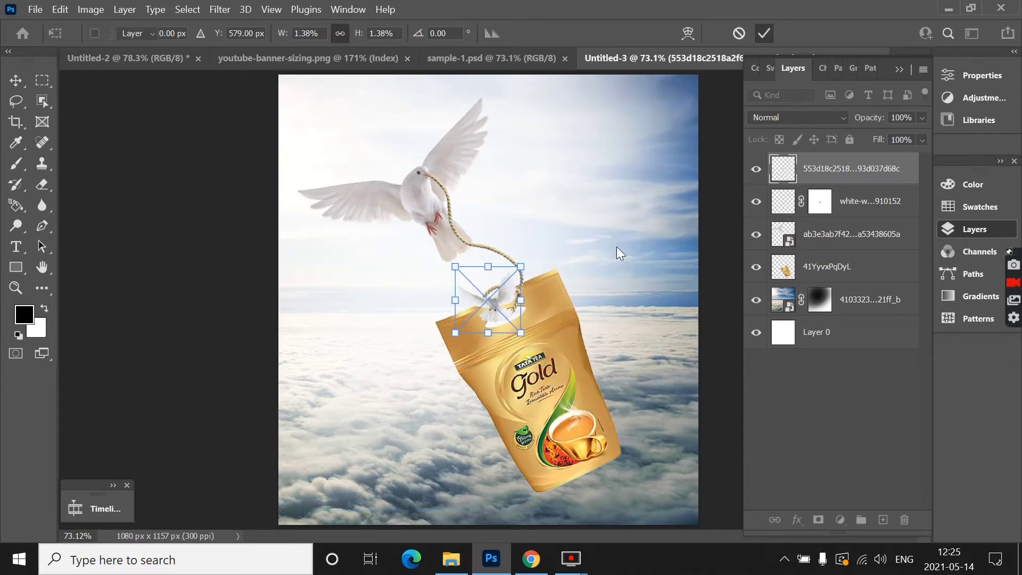
Place the small dove at the pack's top-right corner with its layer below the tea pack.
{"action": "left_click_drag", "start_coordinate": [500, 309], "coordinate": [571, 275]}
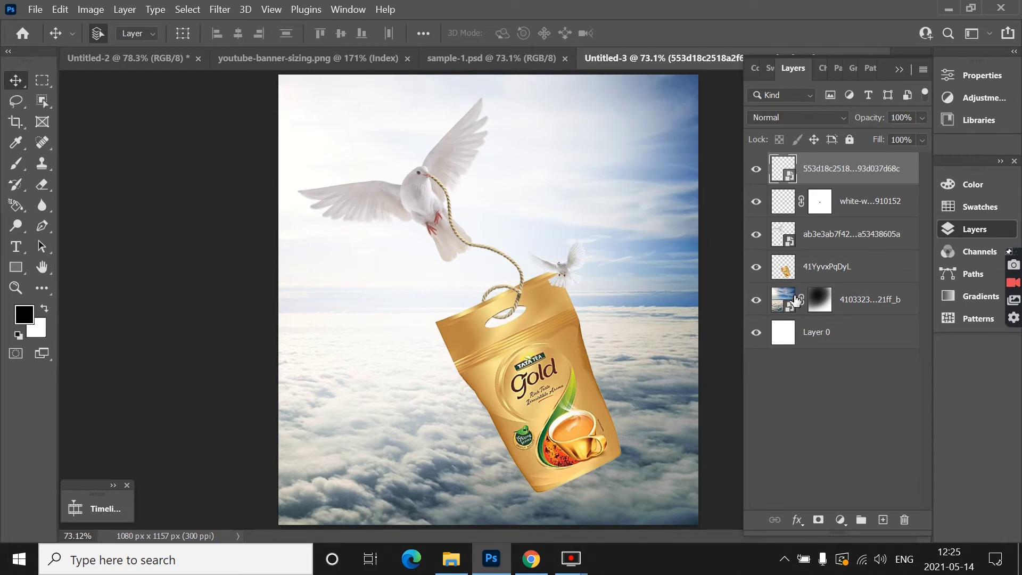
{"action": "left_click_drag", "start_coordinate": [830, 173], "coordinate": [810, 273]}
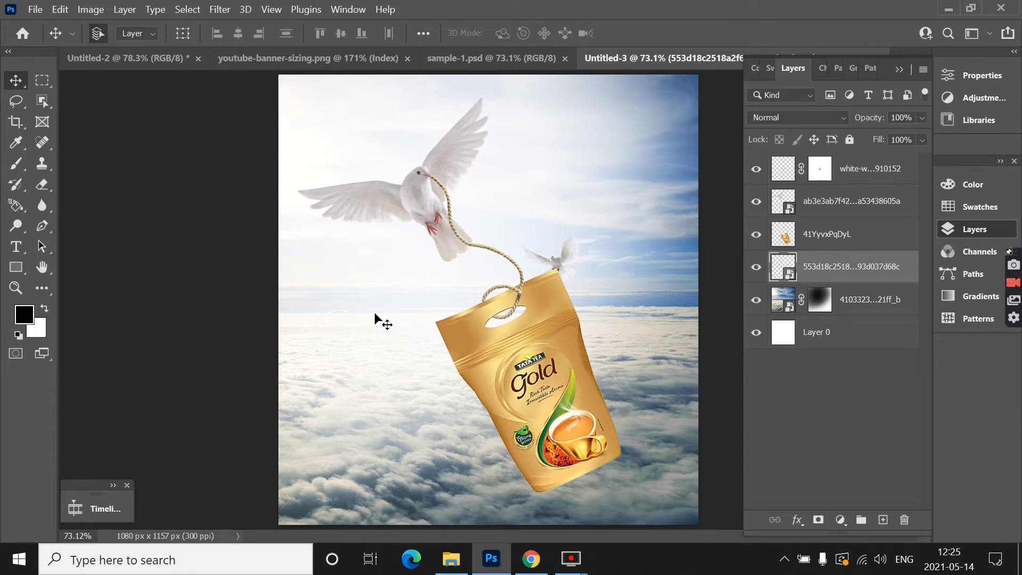
{"action": "left_click", "coordinate": [213, 270]}
{"action": "scroll", "coordinate": [181, 234], "scroll_direction": "down", "scroll_amount": 3}
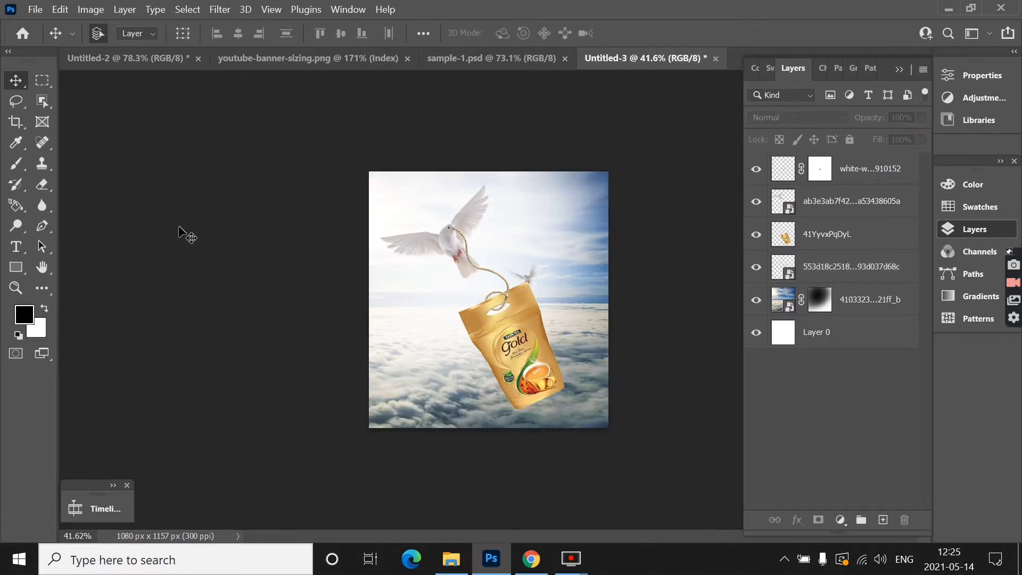
{"action": "scroll", "coordinate": [182, 229], "scroll_direction": "up", "scroll_amount": 3}
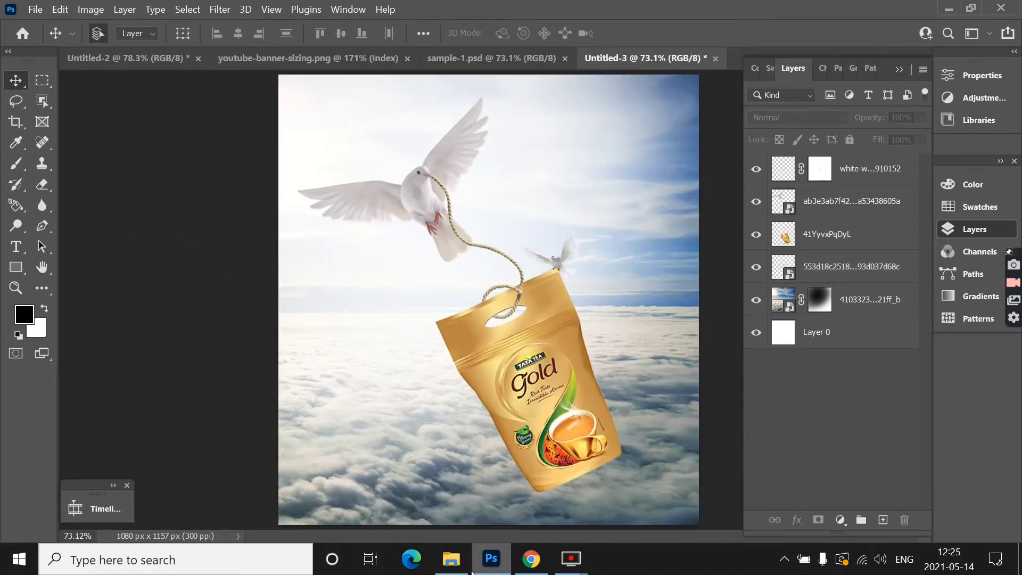
Place the feather PNG from the source folder and flip it vertically.
{"action": "left_click", "coordinate": [452, 560]}
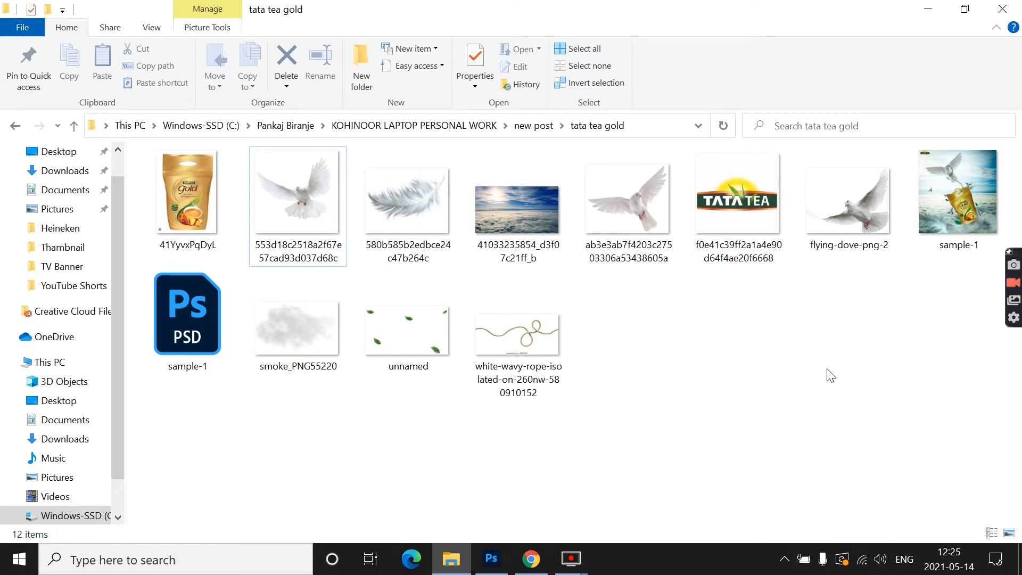
{"action": "mouse_move", "coordinate": [409, 209]}
{"action": "left_mouse_down"}
{"action": "mouse_move", "coordinate": [493, 567]}
{"action": "mouse_move", "coordinate": [425, 392]}
{"action": "left_mouse_up"}
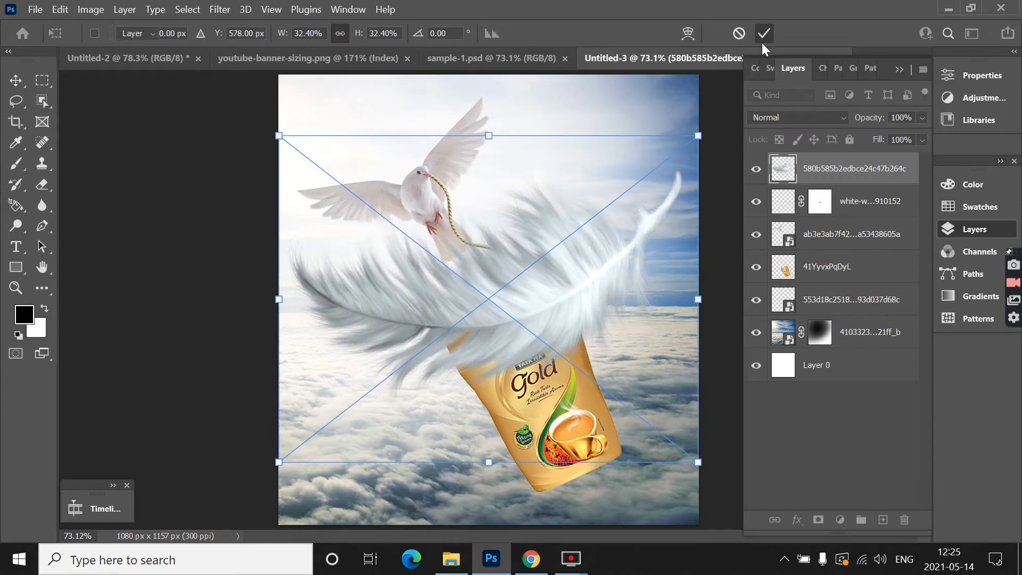
{"action": "right_click", "coordinate": [489, 305]}
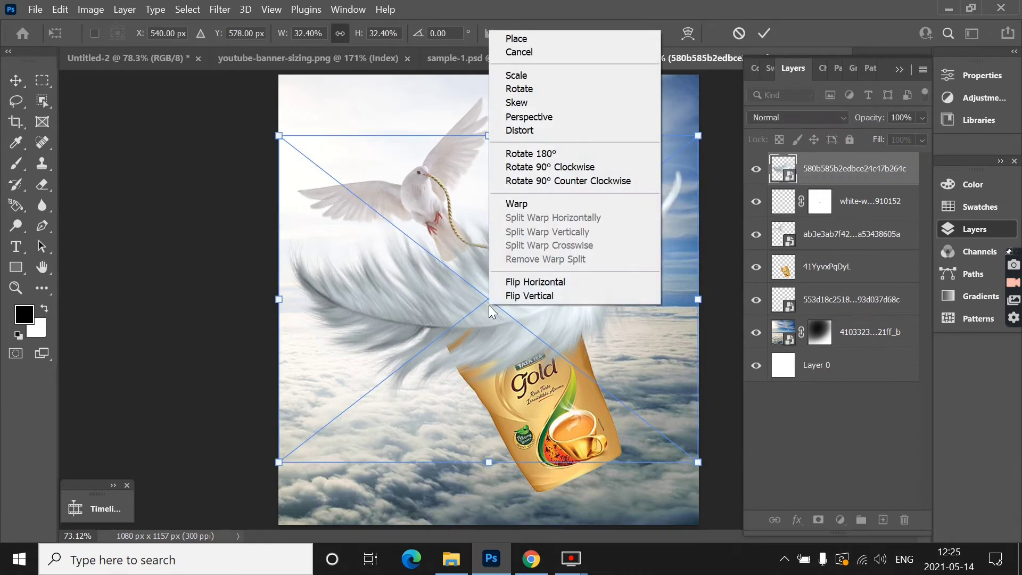
{"action": "left_click", "coordinate": [532, 295]}
{"action": "left_click", "coordinate": [764, 39]}
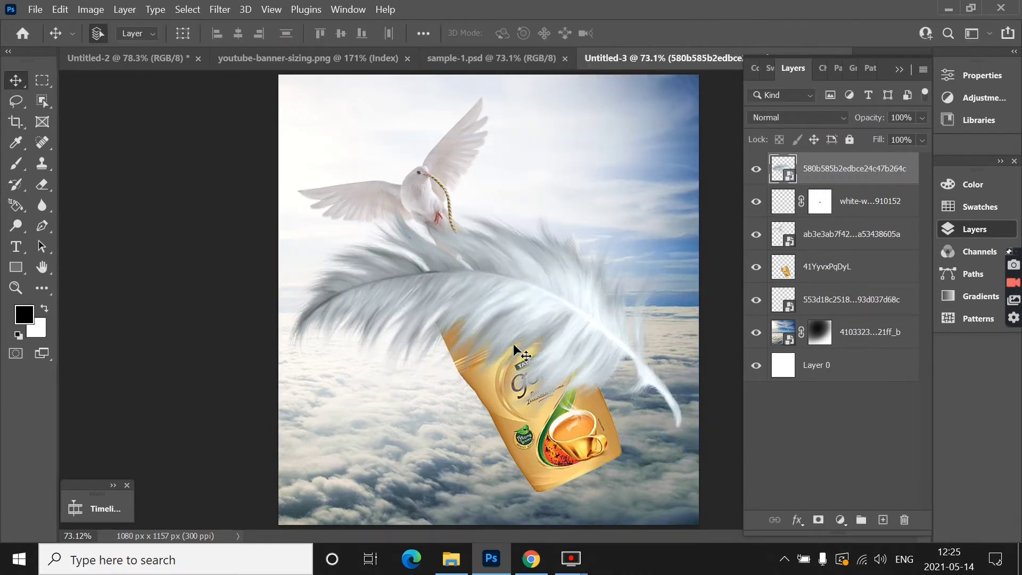
Shrink the feather to about 19% and settle it in the lower-left clouds.
{"action": "mouse_move", "coordinate": [513, 354]}
{"action": "left_mouse_down"}
{"action": "mouse_move", "coordinate": [365, 484]}
{"action": "mouse_move", "coordinate": [490, 481]}
{"action": "left_mouse_up"}
{"action": "key", "text": "ctrl+t"}
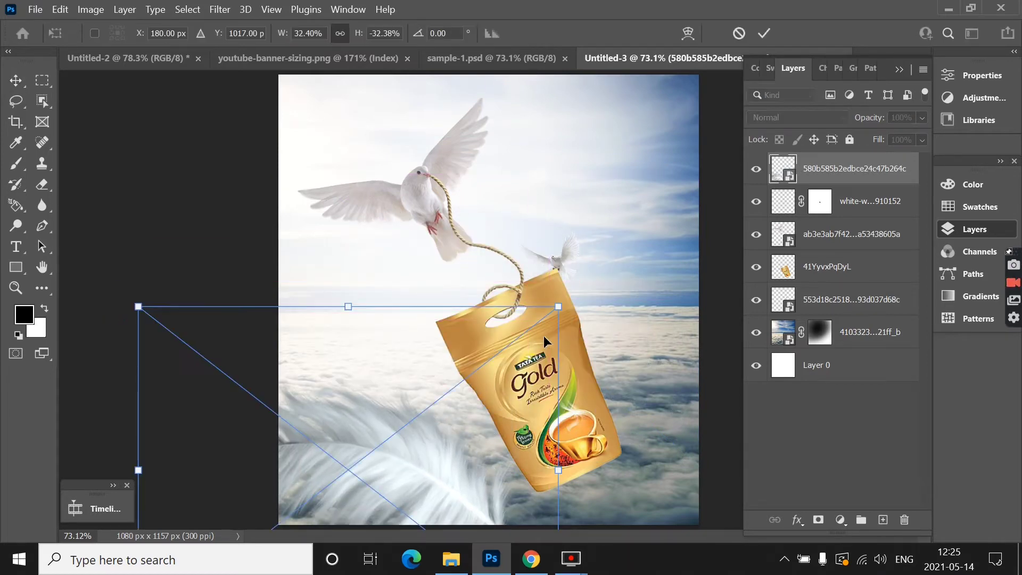
{"action": "mouse_move", "coordinate": [559, 307]}
{"action": "left_mouse_down"}
{"action": "mouse_move", "coordinate": [494, 383]}
{"action": "mouse_move", "coordinate": [523, 364]}
{"action": "mouse_move", "coordinate": [509, 383]}
{"action": "mouse_move", "coordinate": [488, 390]}
{"action": "left_mouse_up"}
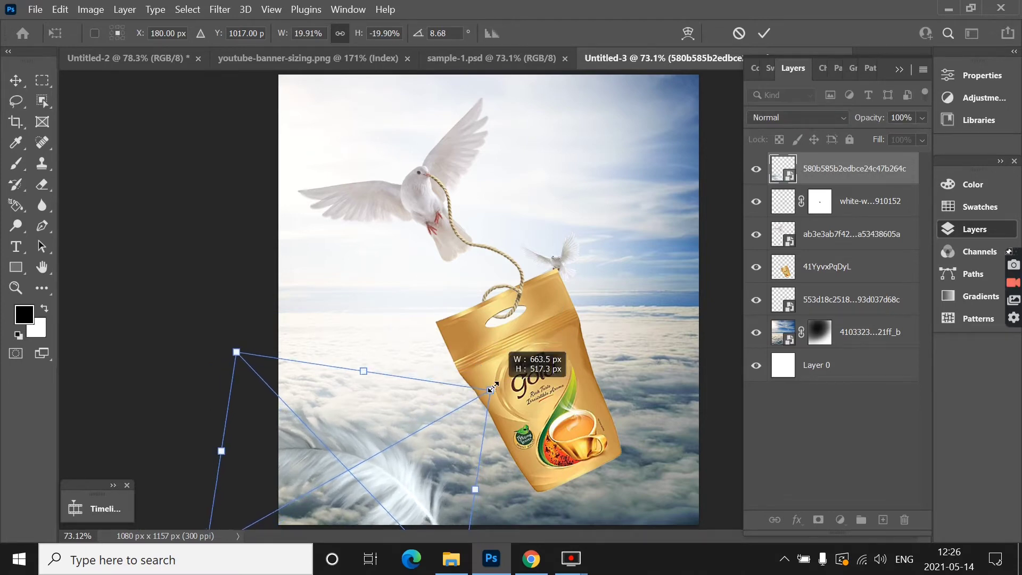
{"action": "left_click_drag", "start_coordinate": [360, 504], "coordinate": [386, 490]}
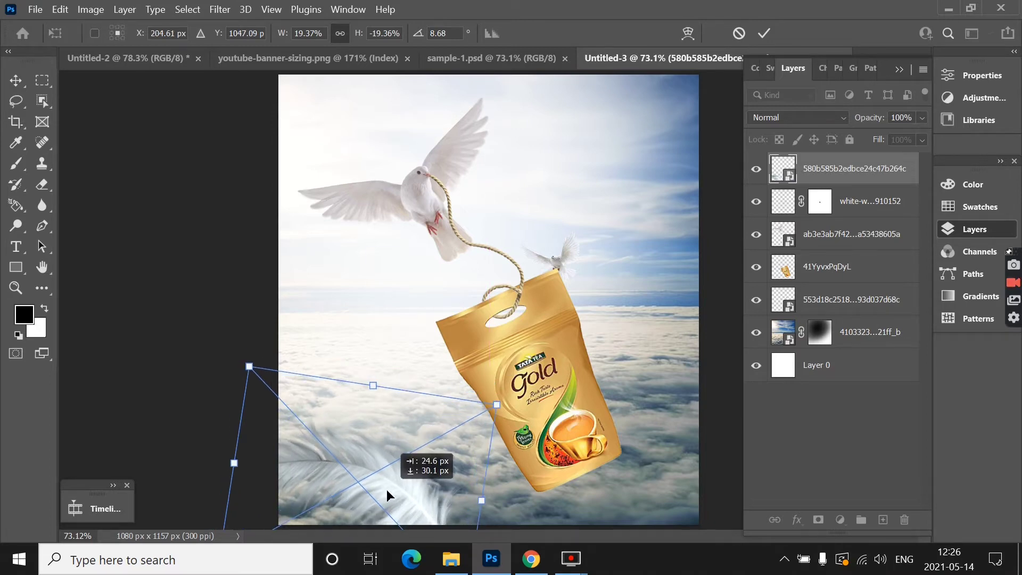
{"action": "left_click", "coordinate": [765, 34]}
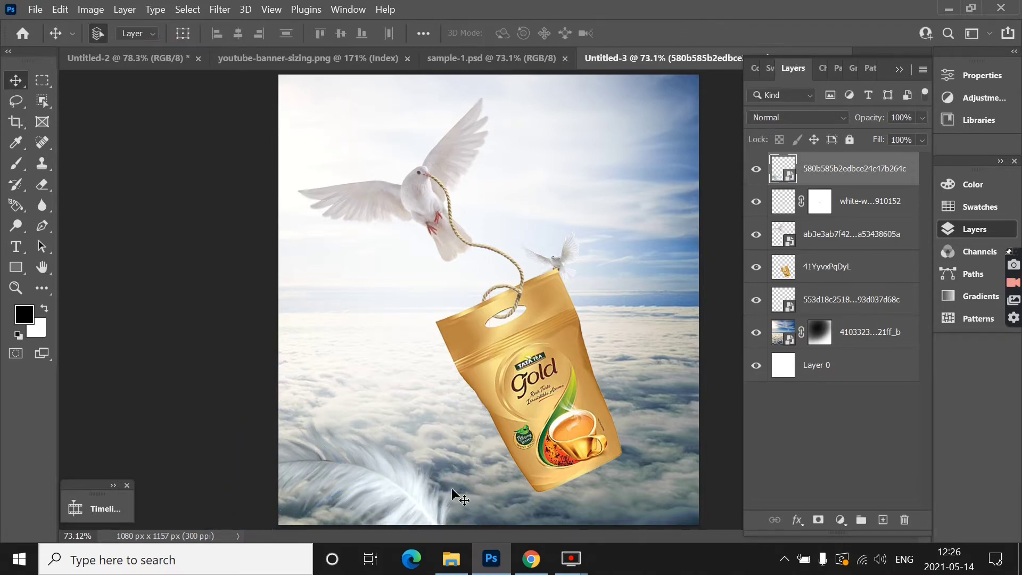
Apply Motion Blur (angle 0, distance 20) to the feather, then drag the feather file out again.
{"action": "left_click", "coordinate": [219, 10]}
{"action": "mouse_move", "coordinate": [308, 197]}
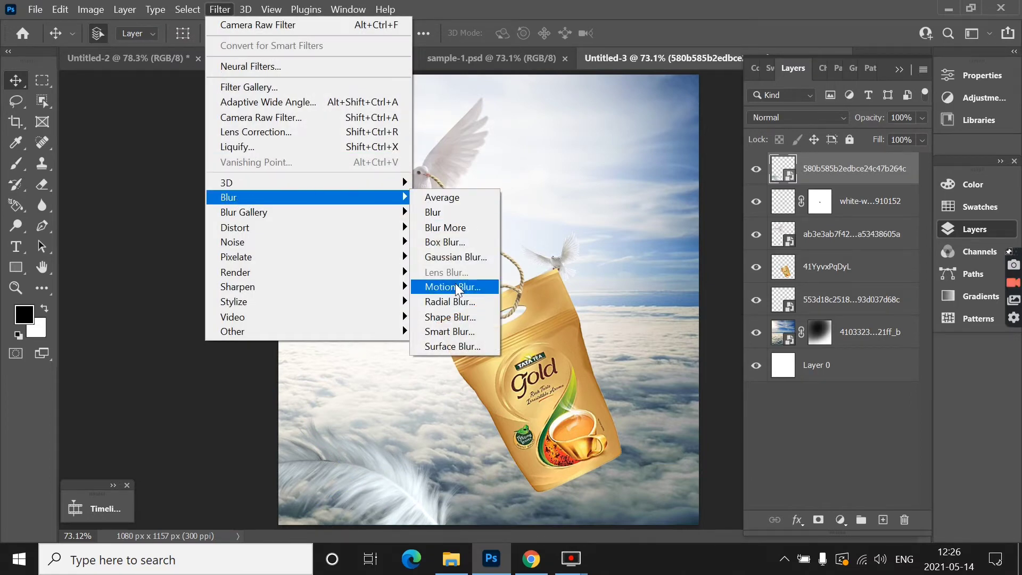
{"action": "left_click", "coordinate": [455, 288]}
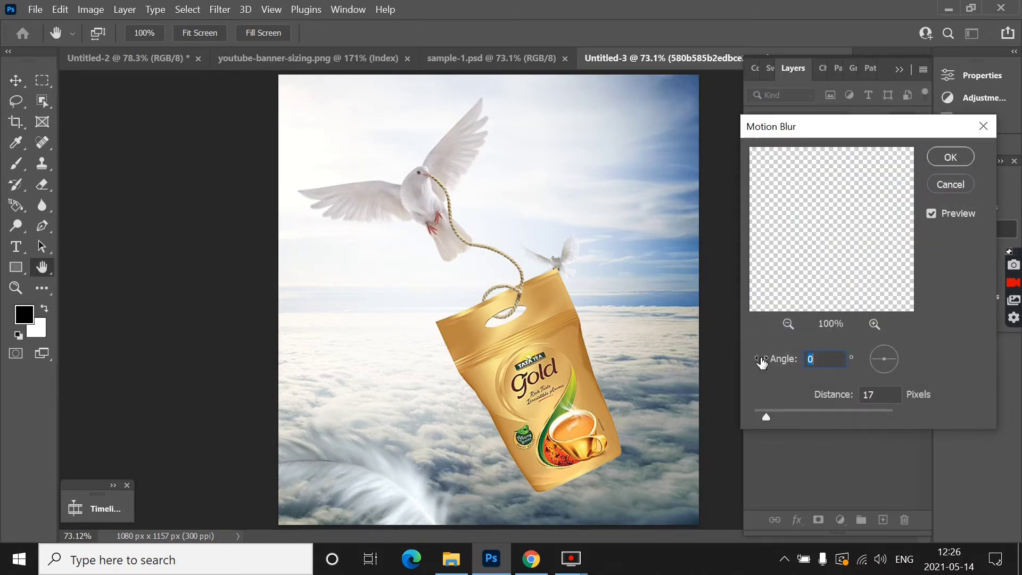
{"action": "left_click_drag", "start_coordinate": [767, 411], "coordinate": [773, 412]}
{"action": "key", "text": "Tab"}
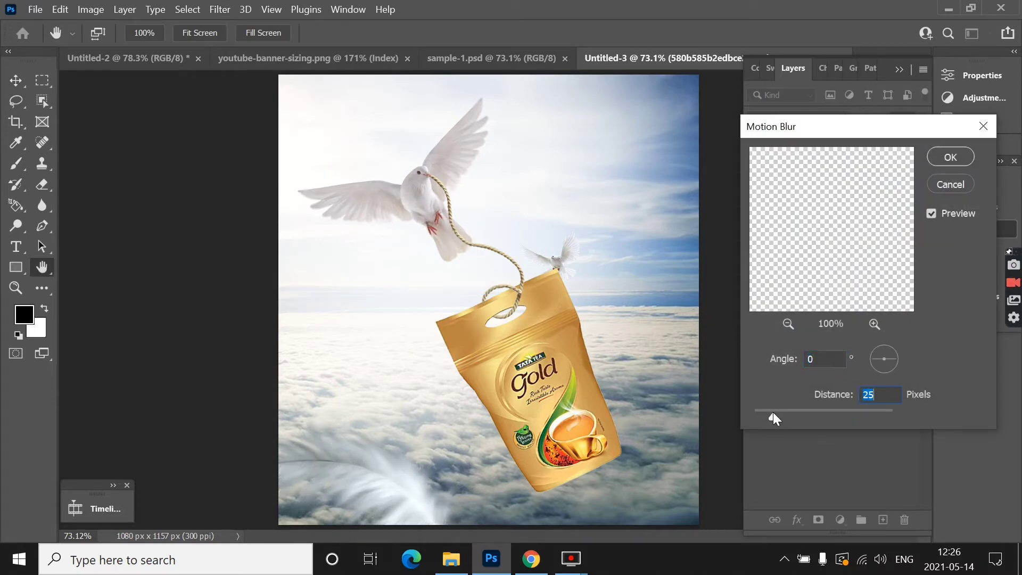
{"action": "type", "text": "20"}
{"action": "left_click", "coordinate": [951, 156]}
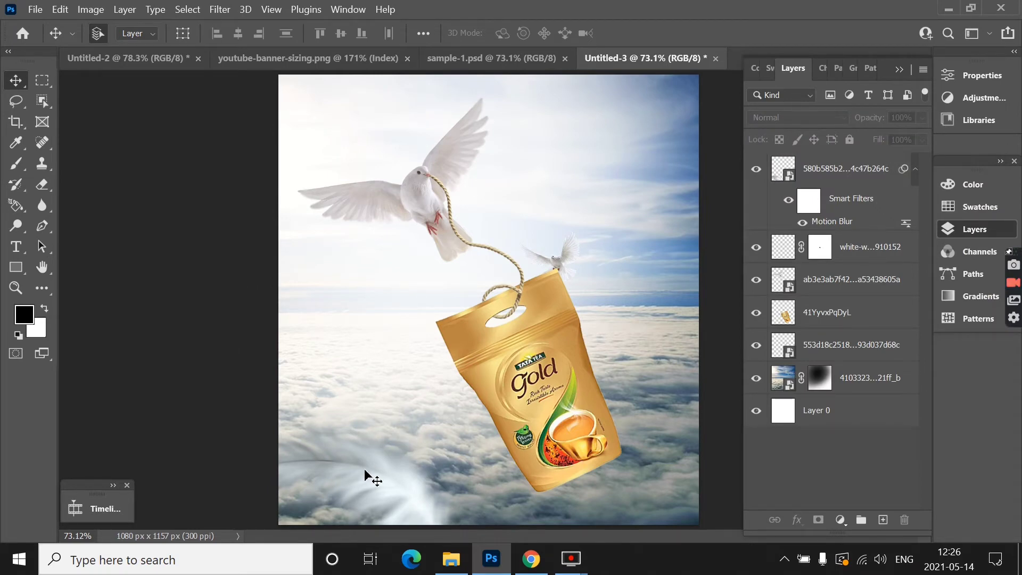
{"action": "left_click", "coordinate": [451, 559]}
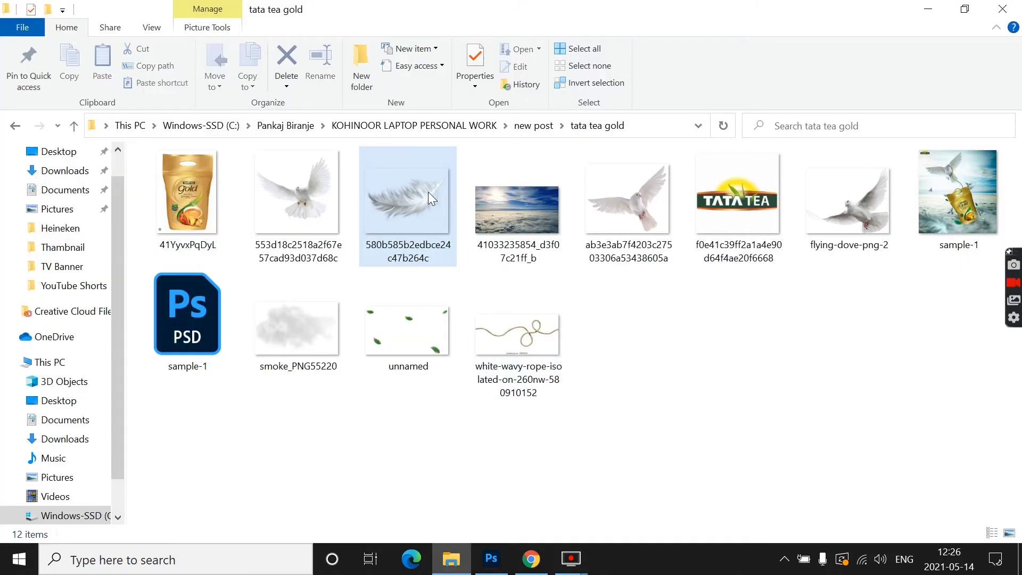
{"action": "left_click_drag", "start_coordinate": [404, 213], "coordinate": [493, 556]}
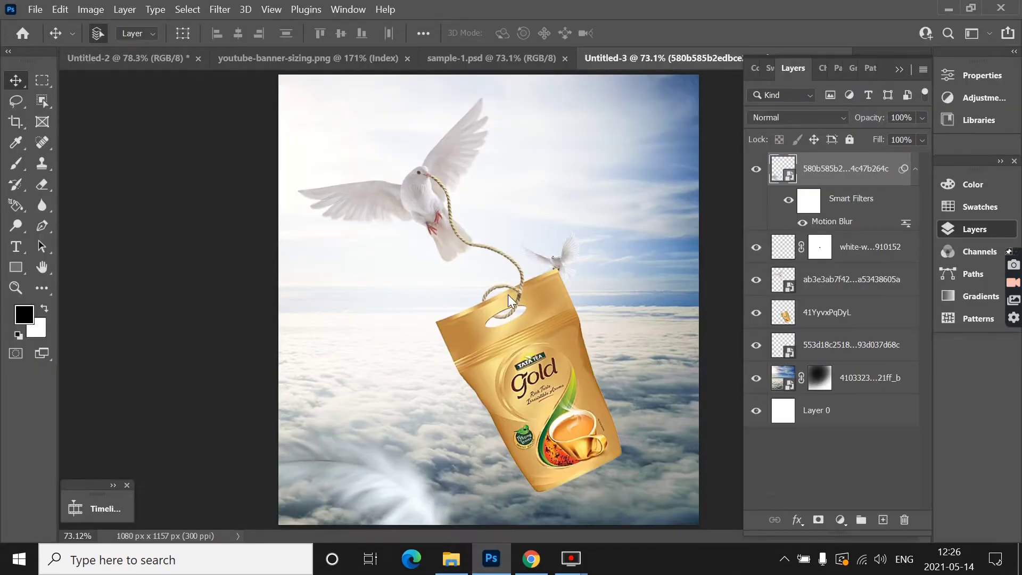
Drop in a second feather, shrink it to about 2%, and move it beside the bag's top-left corner.
{"action": "left_click_drag", "start_coordinate": [493, 557], "coordinate": [575, 349]}
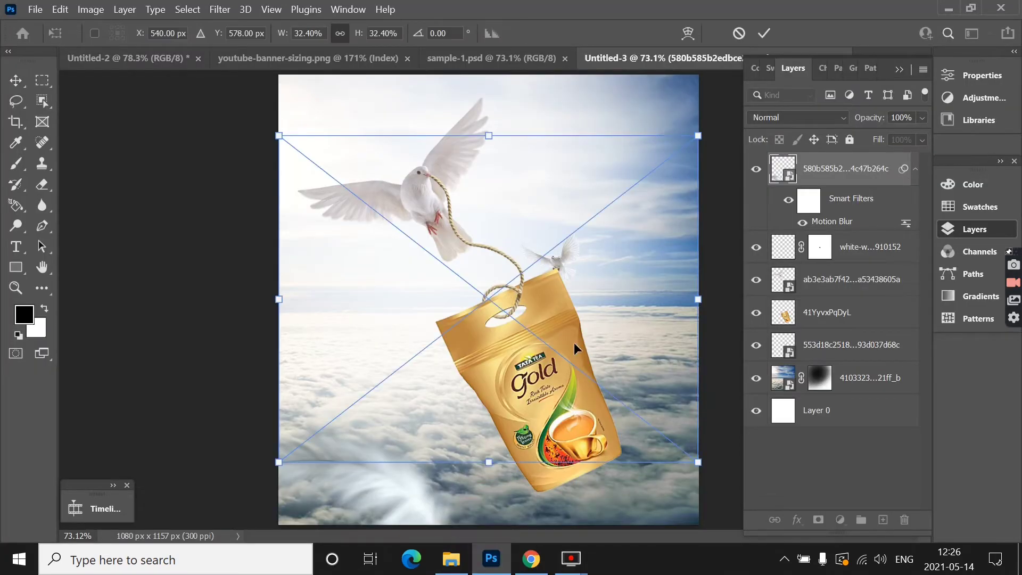
{"action": "left_click_drag", "start_coordinate": [669, 454], "coordinate": [500, 307]}
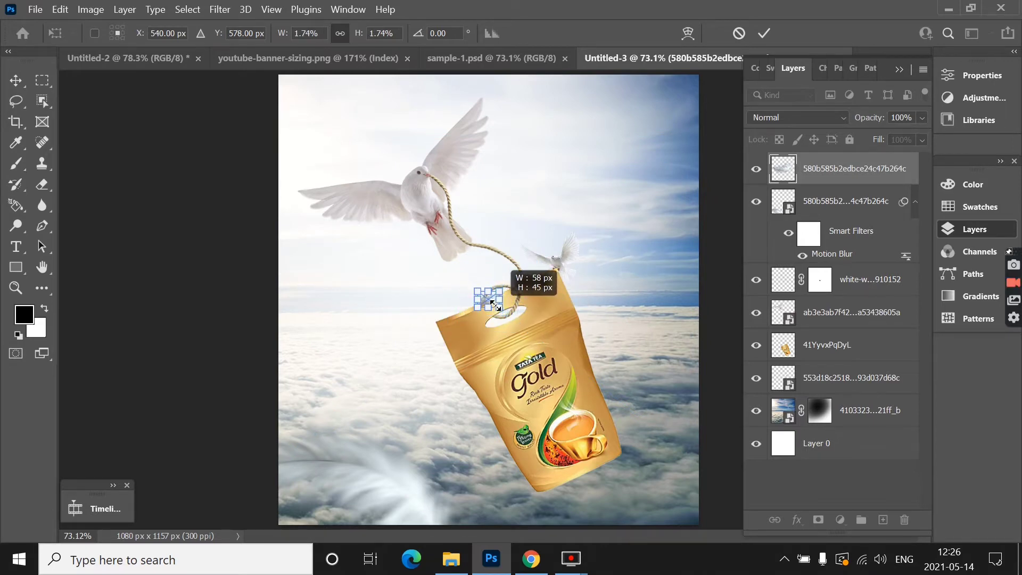
{"action": "left_click_drag", "start_coordinate": [500, 308], "coordinate": [502, 309]}
{"action": "left_click", "coordinate": [767, 41]}
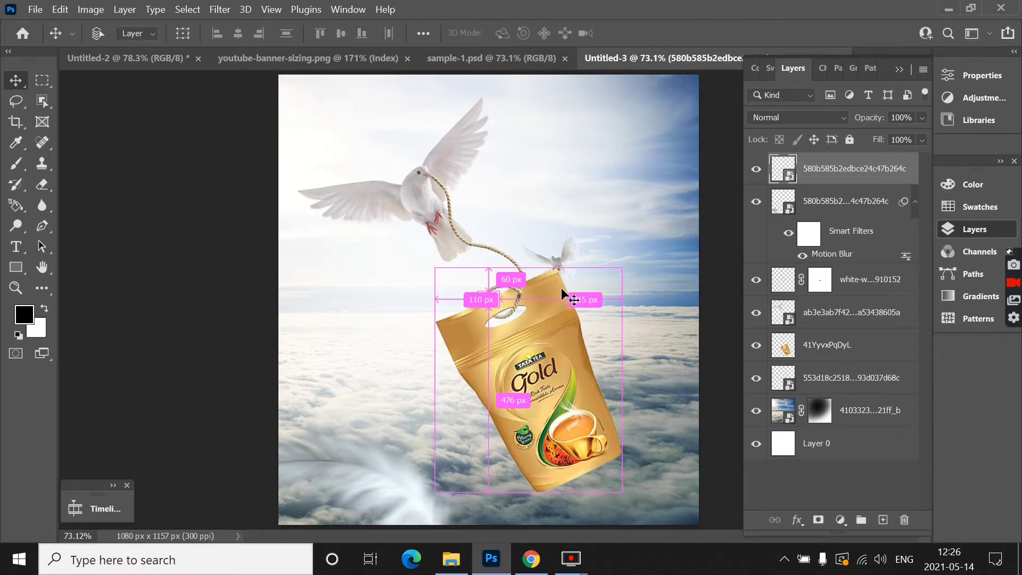
{"action": "key", "text": "ctrl+t"}
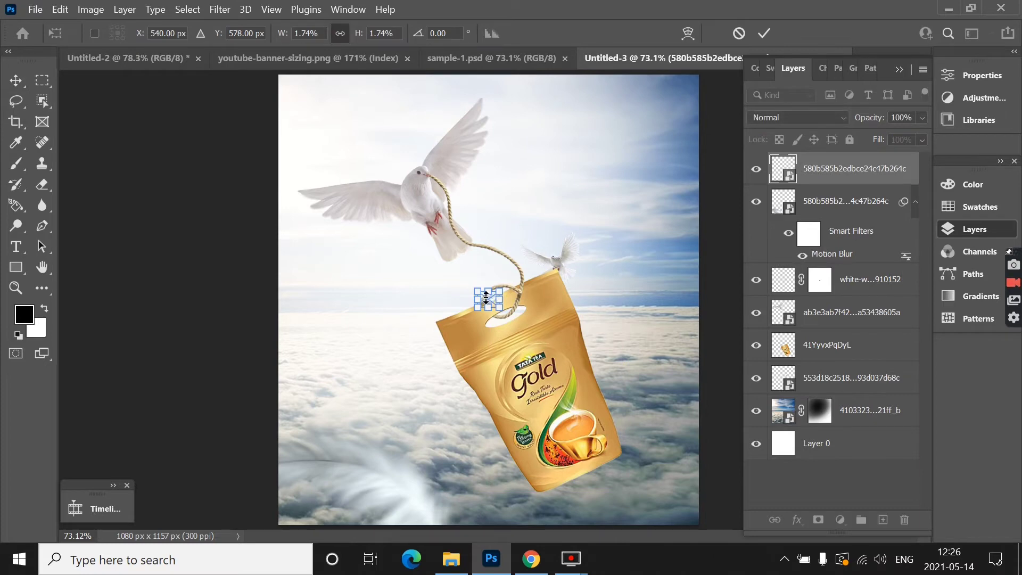
{"action": "scroll", "coordinate": [486, 299], "scroll_direction": "up", "scroll_amount": 3}
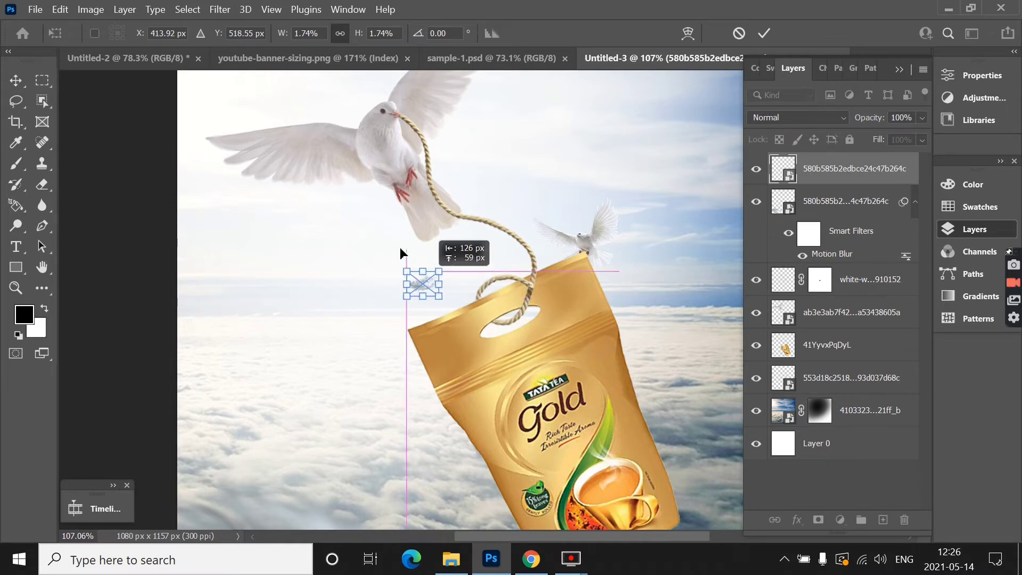
{"action": "mouse_move", "coordinate": [485, 300]}
{"action": "left_mouse_down"}
{"action": "mouse_move", "coordinate": [362, 213]}
{"action": "mouse_move", "coordinate": [323, 220]}
{"action": "mouse_move", "coordinate": [385, 219]}
{"action": "mouse_move", "coordinate": [361, 212]}
{"action": "mouse_move", "coordinate": [386, 329]}
{"action": "left_mouse_up"}
{"action": "key", "text": "Return"}
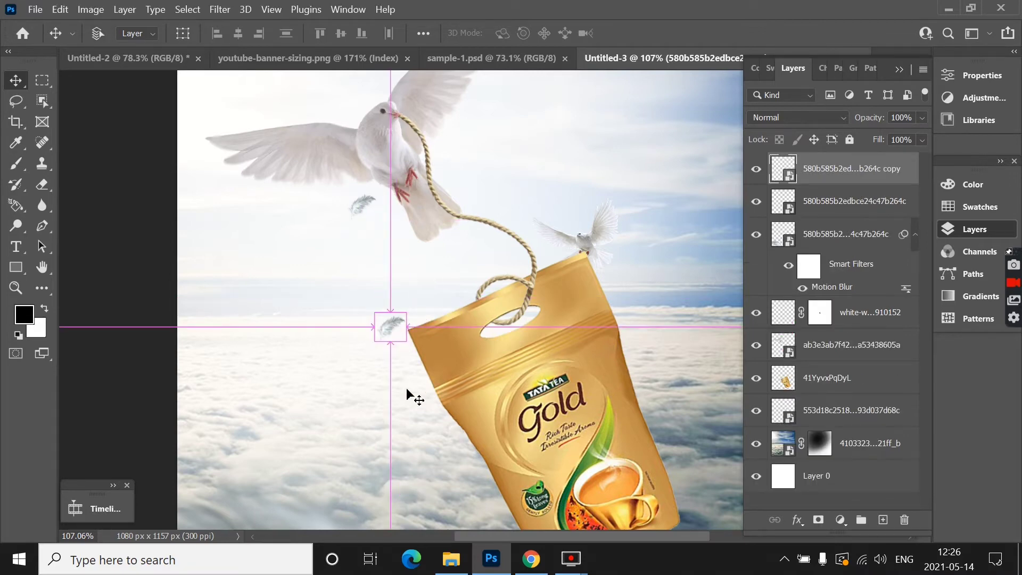
Tilt the feather copy and move its layer behind the tea pack.
{"action": "key", "text": "ctrl+t"}
{"action": "mouse_move", "coordinate": [414, 378]}
{"action": "left_mouse_down"}
{"action": "mouse_move", "coordinate": [413, 351]}
{"action": "mouse_move", "coordinate": [430, 339]}
{"action": "left_mouse_up"}
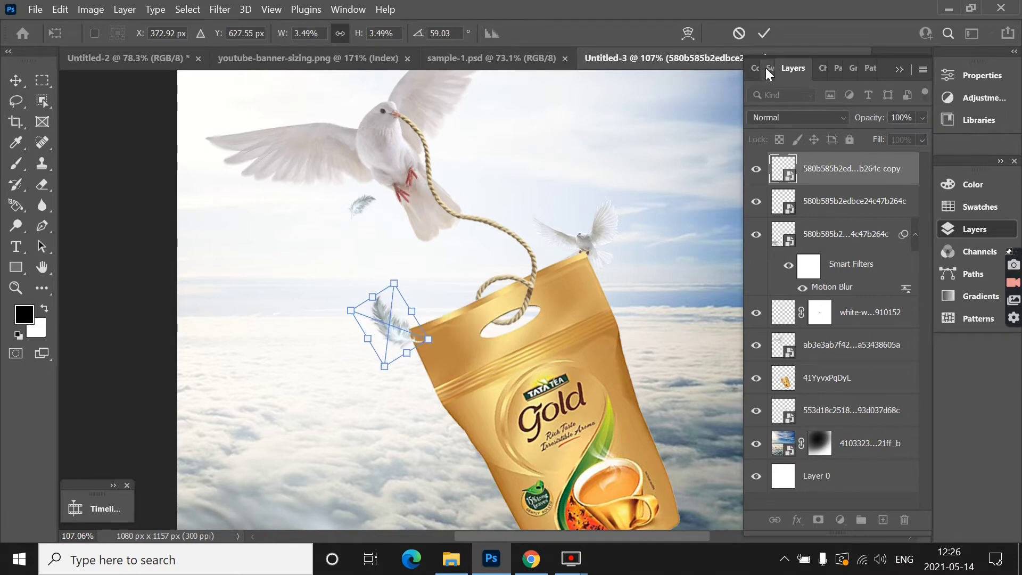
{"action": "left_click", "coordinate": [764, 33]}
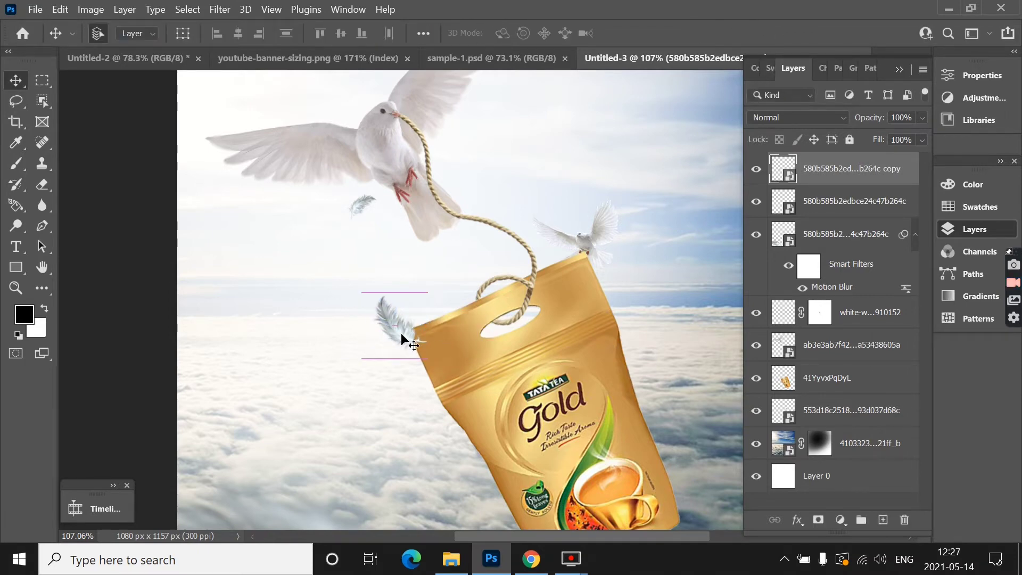
{"action": "left_click_drag", "start_coordinate": [843, 175], "coordinate": [842, 394]}
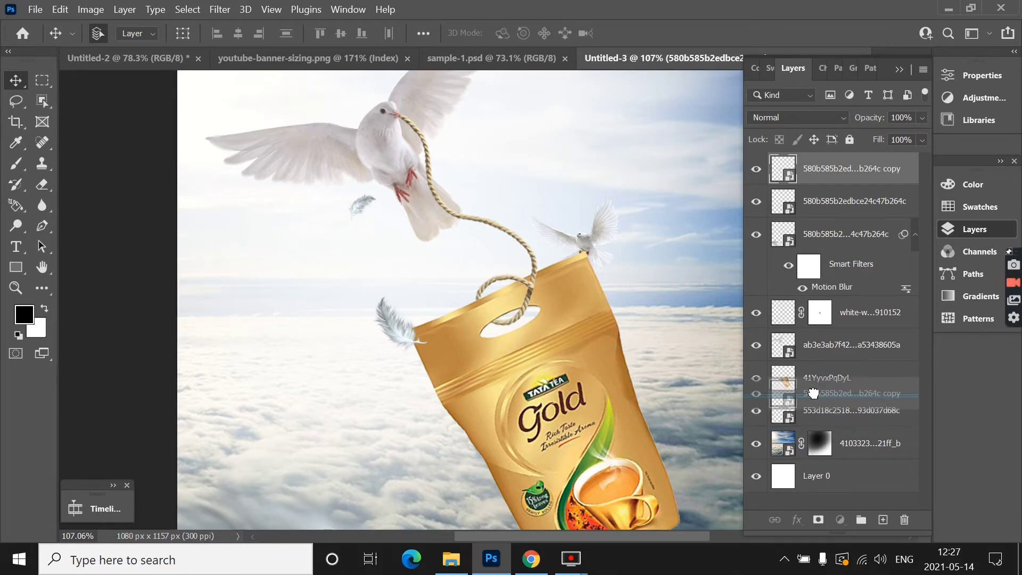
{"action": "left_click_drag", "start_coordinate": [400, 335], "coordinate": [409, 339]}
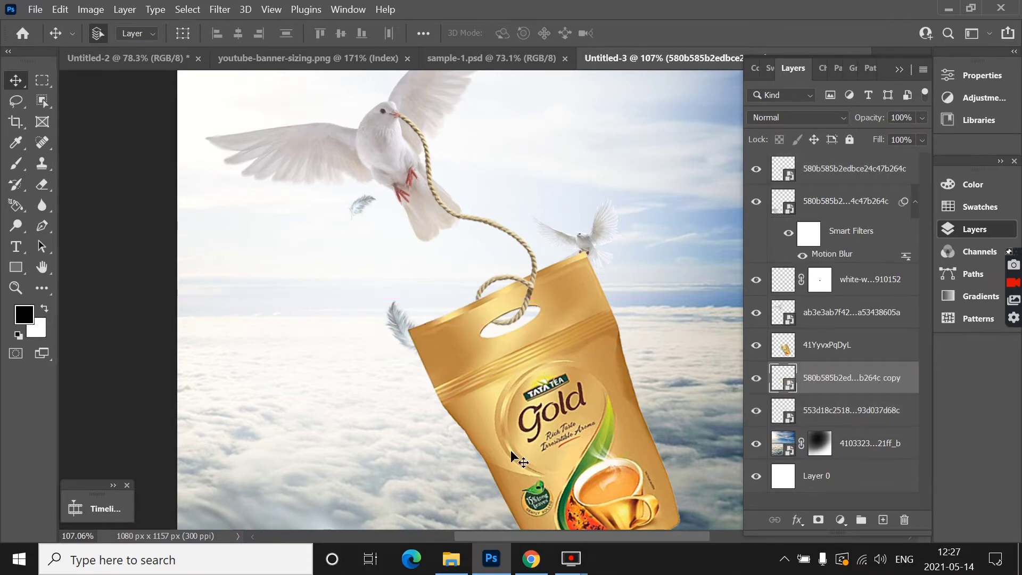
{"action": "scroll", "coordinate": [491, 407], "scroll_direction": "down", "scroll_amount": 1}
{"action": "scroll", "coordinate": [511, 437], "scroll_direction": "down", "scroll_amount": 2}
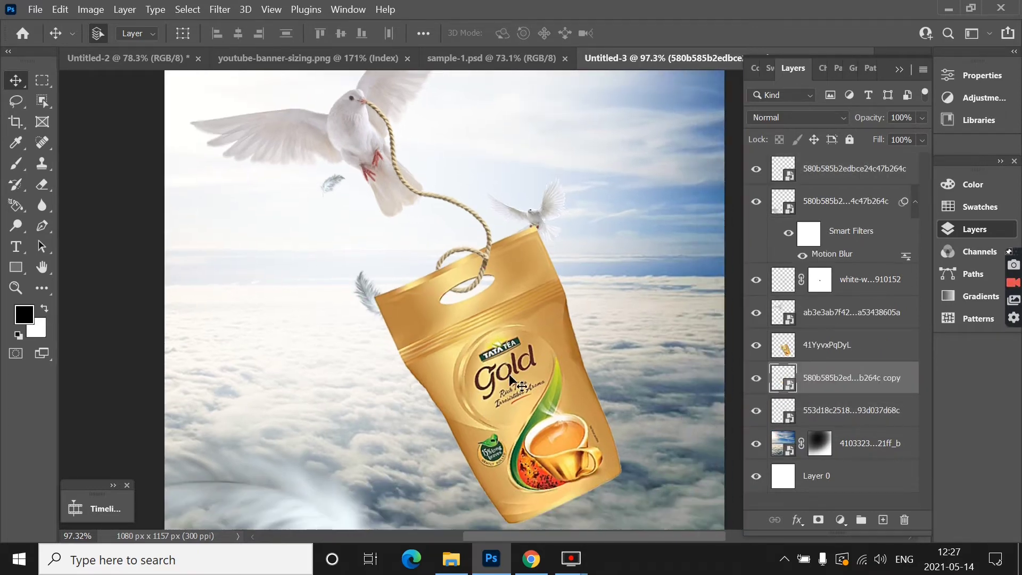
Rotate the feather behind the pack to a steeper angle.
{"action": "key", "text": "ctrl+t"}
{"action": "left_click_drag", "start_coordinate": [410, 320], "coordinate": [386, 256]}
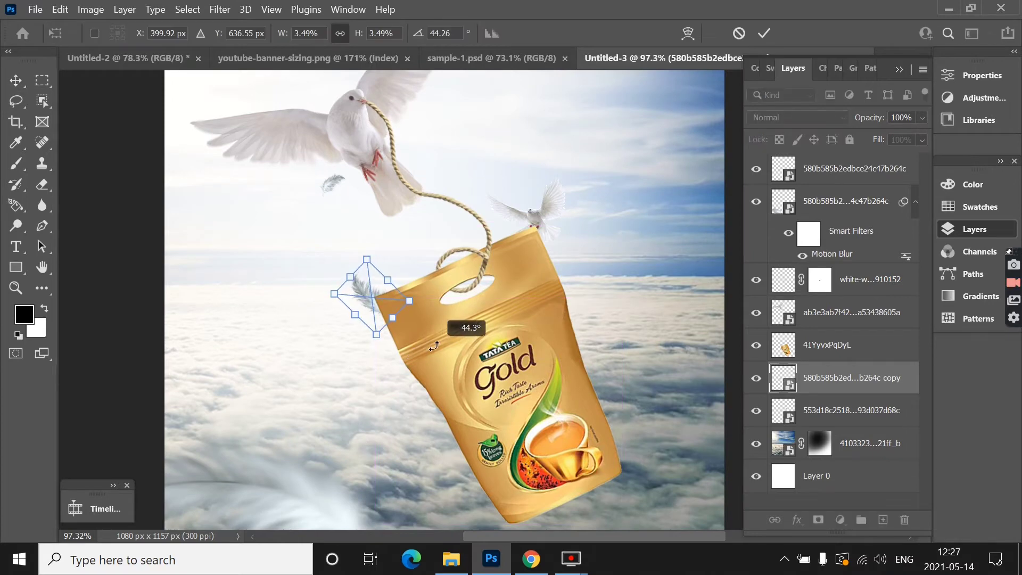
{"action": "left_click", "coordinate": [765, 33]}
{"action": "scroll", "coordinate": [586, 334], "scroll_direction": "down", "scroll_amount": 2}
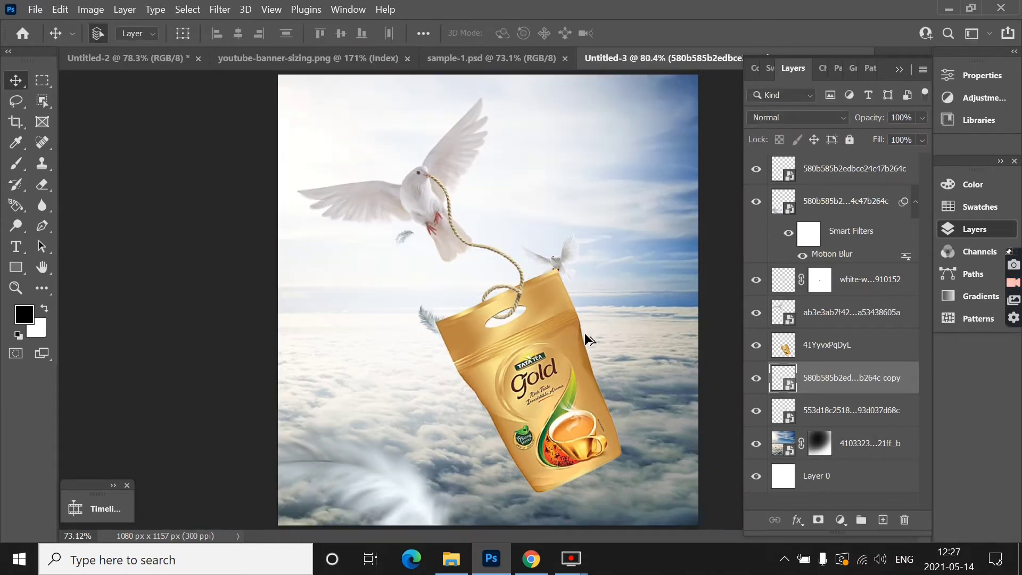
{"action": "scroll", "coordinate": [550, 420], "scroll_direction": "up", "scroll_amount": 1}
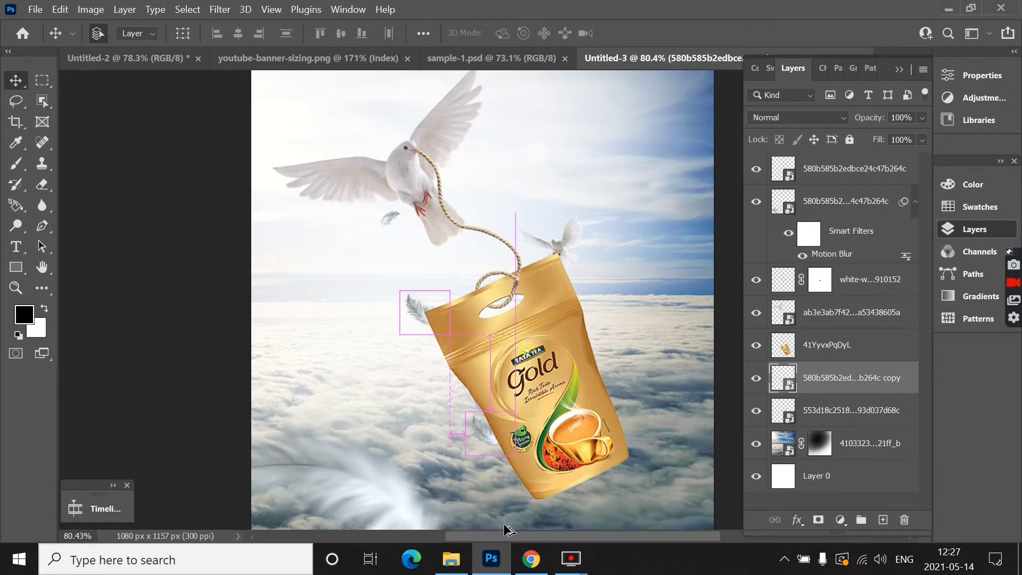
Duplicate a feather in front of the pack, rotate it, and set it beside the pack.
{"action": "left_click_drag", "start_coordinate": [418, 310], "coordinate": [484, 429]}
{"action": "left_click_drag", "start_coordinate": [842, 382], "coordinate": [844, 328]}
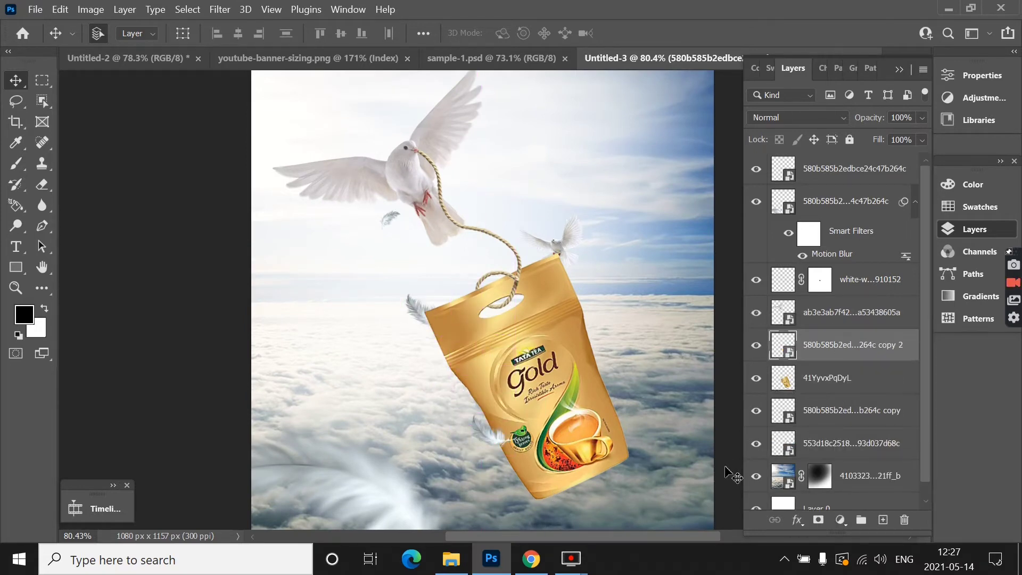
{"action": "key", "text": "ctrl+t"}
{"action": "left_click_drag", "start_coordinate": [519, 479], "coordinate": [415, 347]}
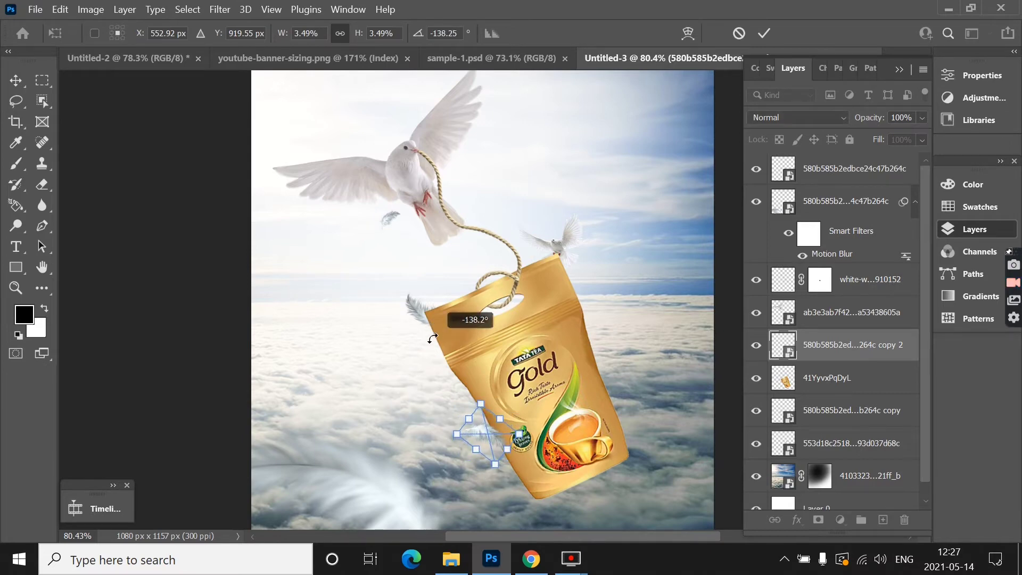
{"action": "mouse_move", "coordinate": [416, 347]}
{"action": "left_mouse_down"}
{"action": "mouse_move", "coordinate": [462, 415]}
{"action": "mouse_move", "coordinate": [484, 403]}
{"action": "left_mouse_up"}
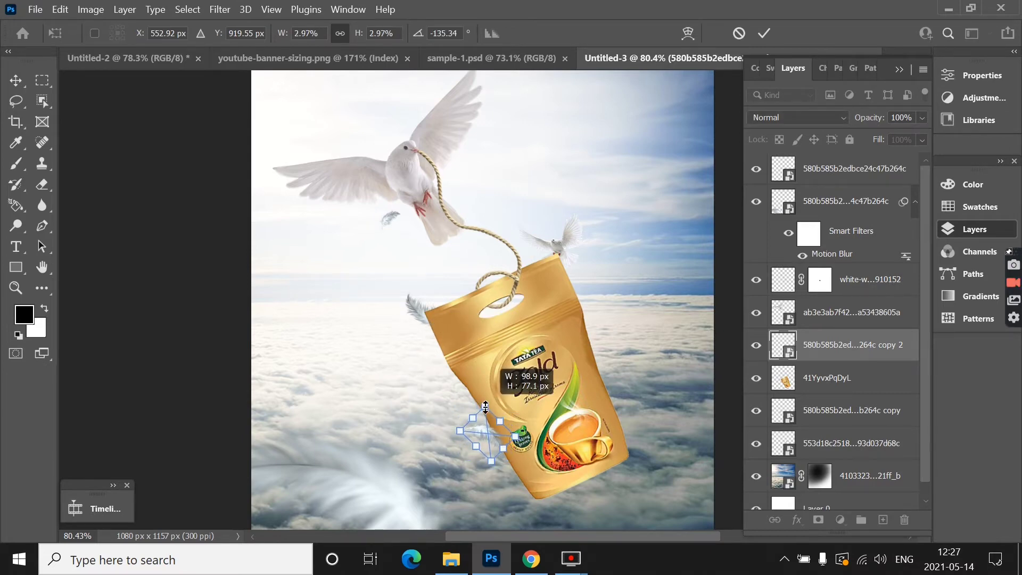
{"action": "left_click", "coordinate": [765, 33]}
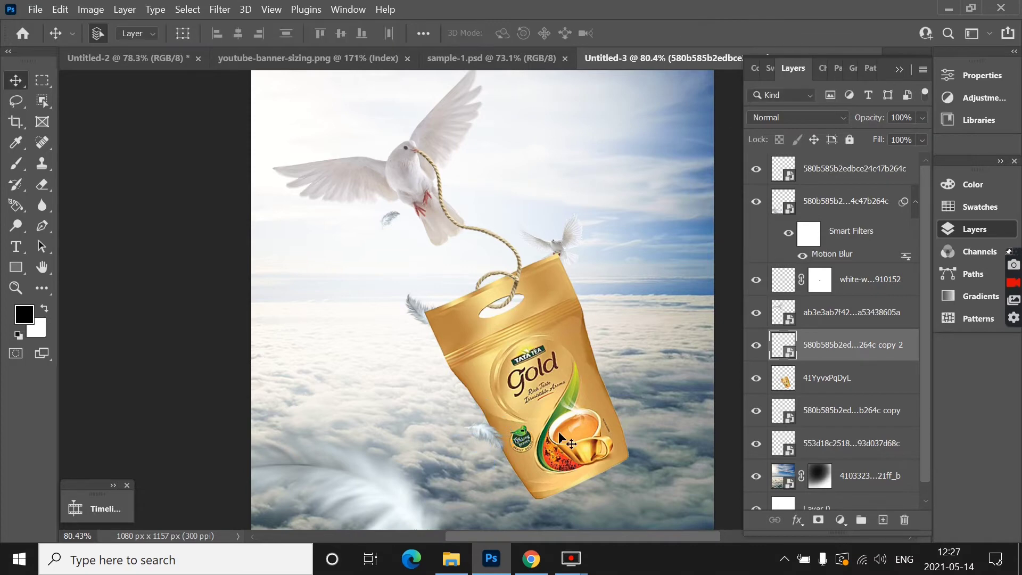
{"action": "left_click_drag", "start_coordinate": [494, 440], "coordinate": [554, 486]}
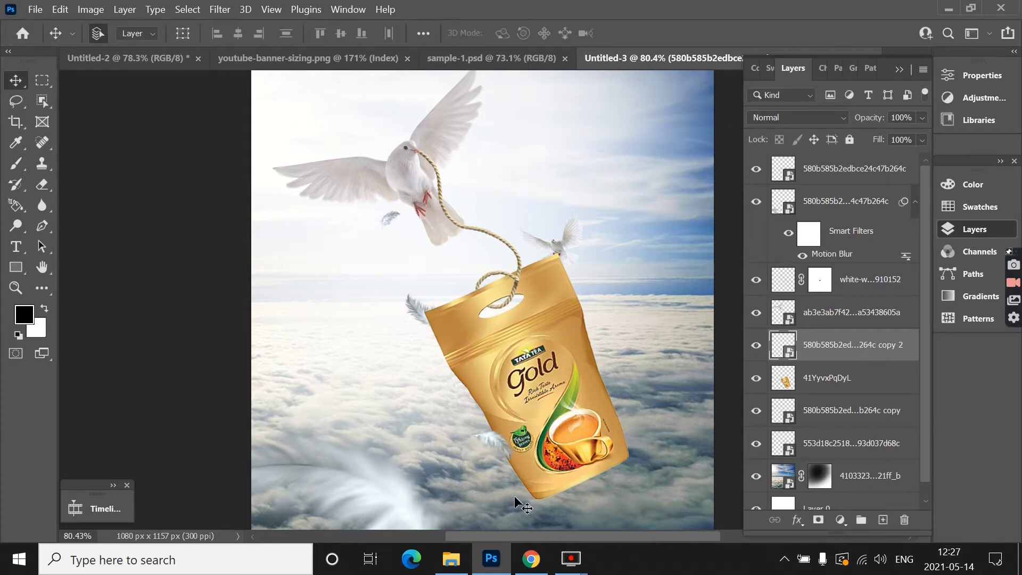
Duplicate a smaller, rotated feather right of the pack's lower corner and select the copy 2 layer.
{"action": "left_click_drag", "start_coordinate": [498, 448], "coordinate": [662, 467], "text": "alt"}
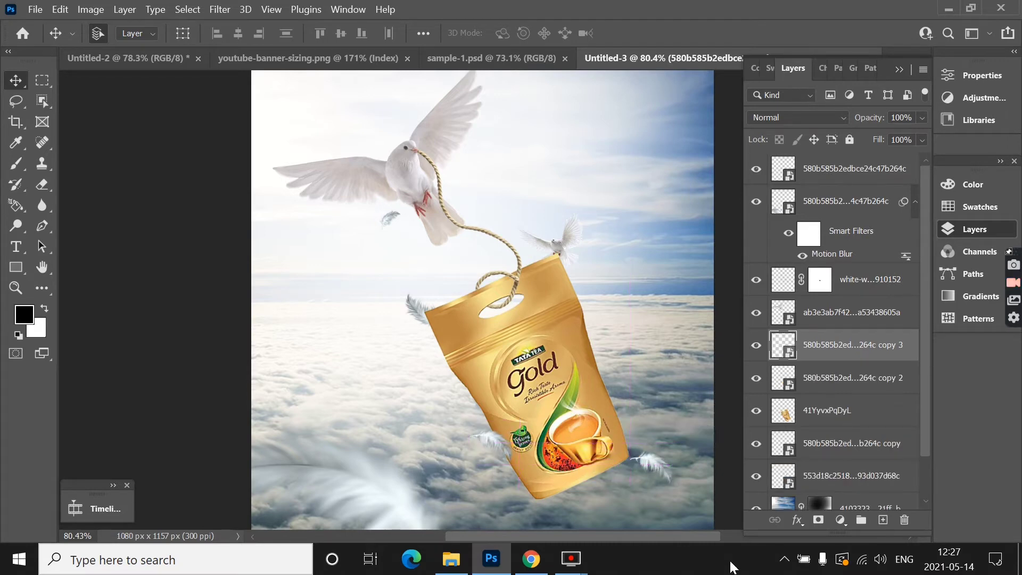
{"action": "key", "text": "ctrl+t"}
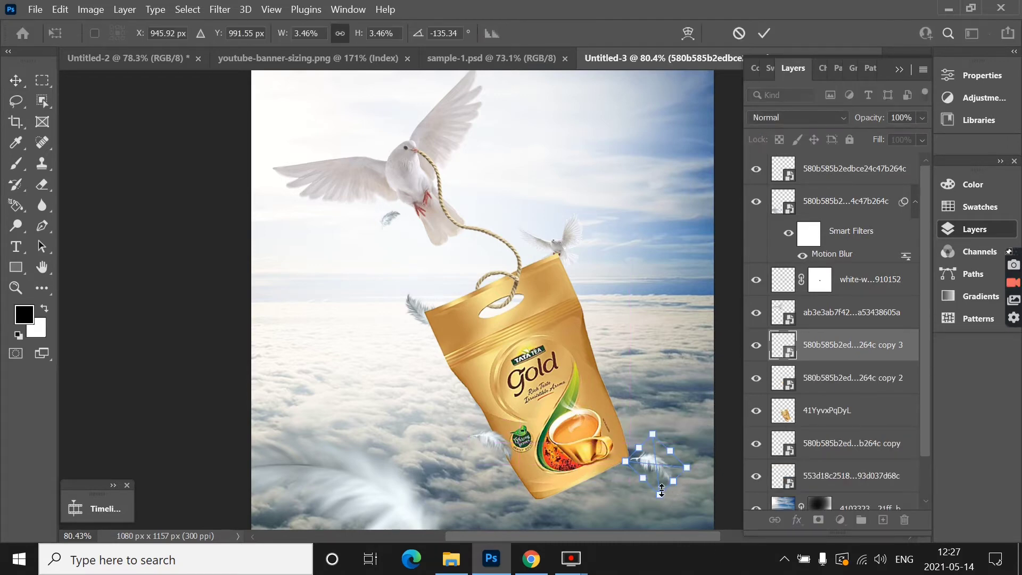
{"action": "mouse_move", "coordinate": [661, 491]}
{"action": "left_mouse_down"}
{"action": "mouse_move", "coordinate": [679, 469]}
{"action": "mouse_move", "coordinate": [621, 500]}
{"action": "mouse_move", "coordinate": [665, 506]}
{"action": "left_mouse_up"}
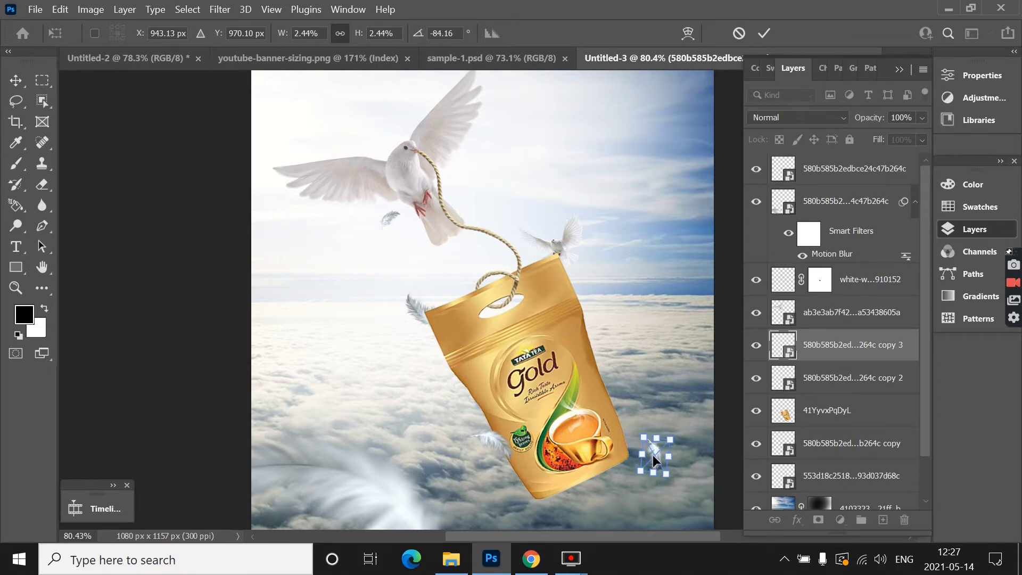
{"action": "left_click_drag", "start_coordinate": [670, 440], "coordinate": [656, 445]}
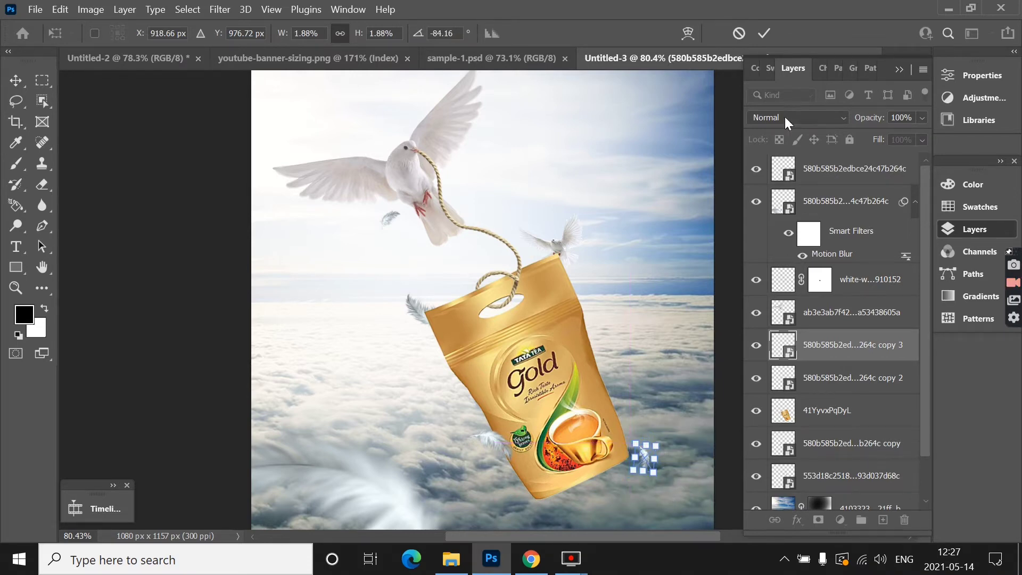
{"action": "left_click", "coordinate": [765, 33]}
{"action": "left_click", "coordinate": [213, 287]}
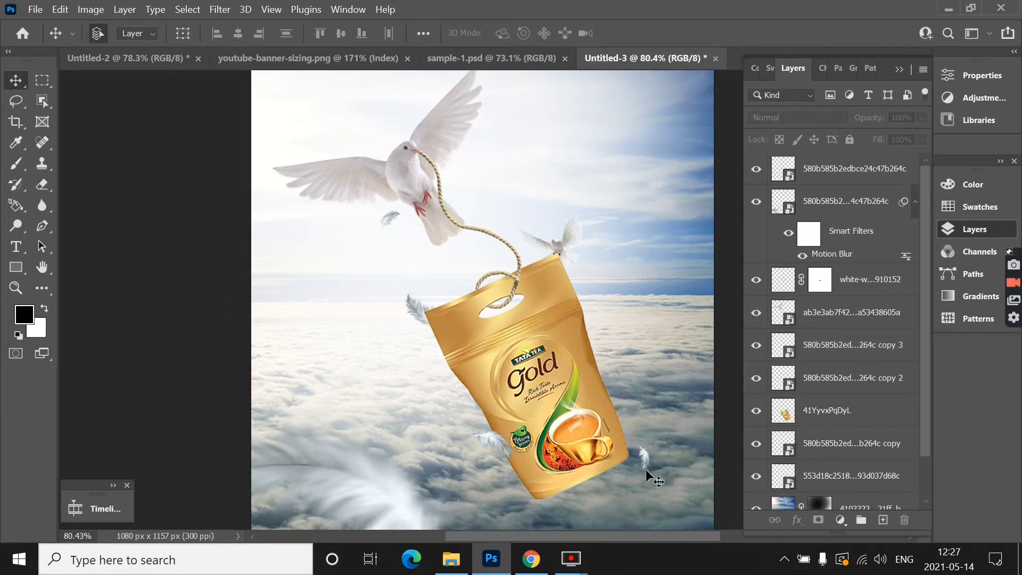
{"action": "left_click", "coordinate": [495, 439]}
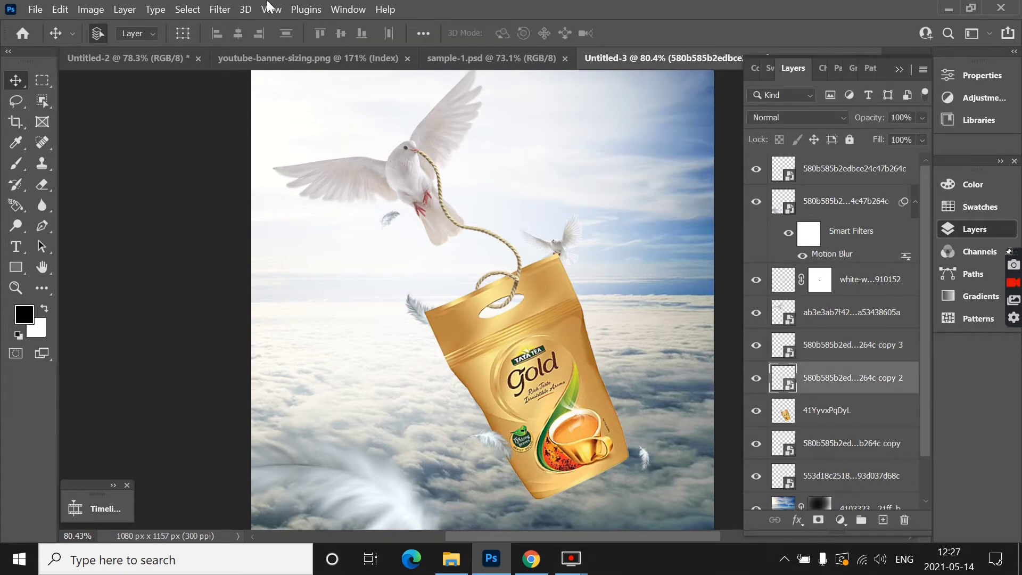
Apply a Motion Blur with distance 12 to the copy 2 feather.
{"action": "left_click", "coordinate": [224, 11]}
{"action": "mouse_move", "coordinate": [229, 197]}
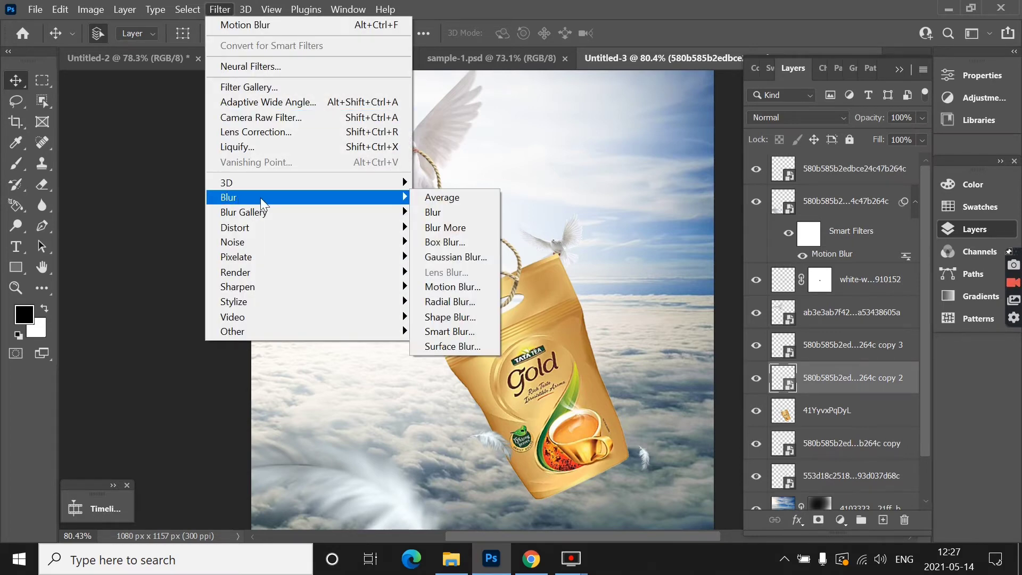
{"action": "left_click", "coordinate": [462, 288]}
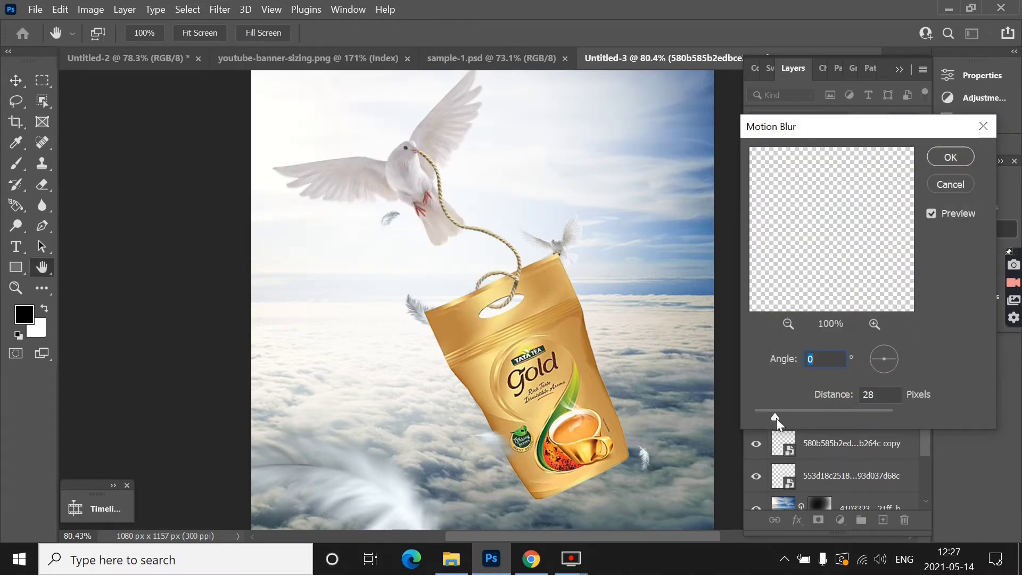
{"action": "left_click_drag", "start_coordinate": [775, 417], "coordinate": [765, 418]}
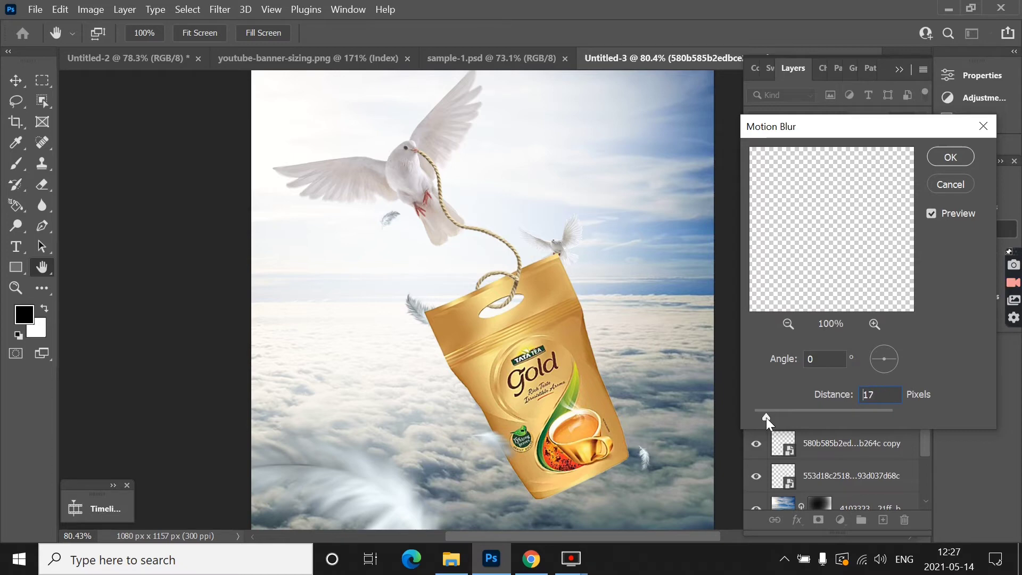
{"action": "left_click", "coordinate": [951, 156]}
Apply a Gaussian Blur to the top feather layer.
{"action": "left_click", "coordinate": [203, 275]}
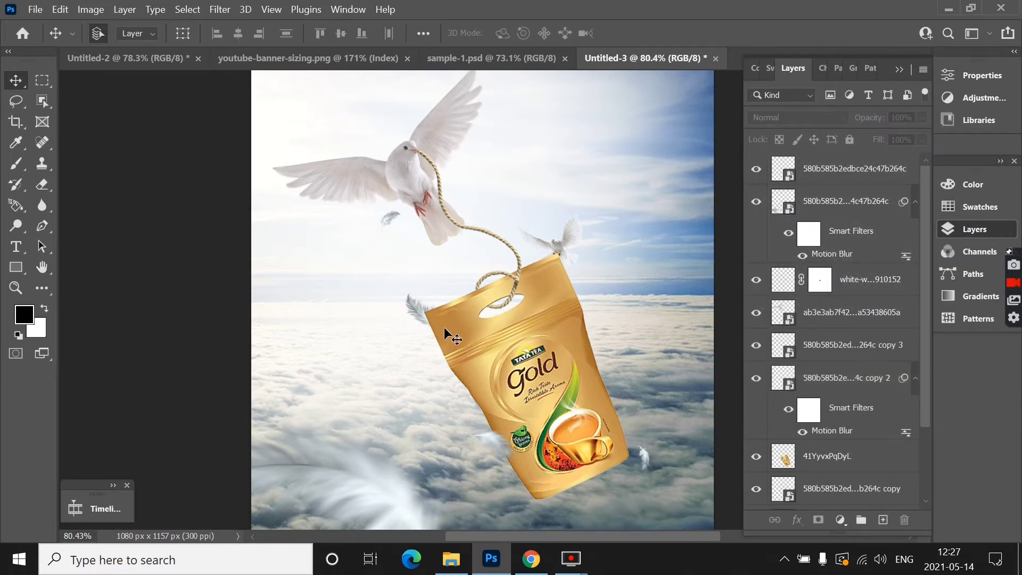
{"action": "left_click", "coordinate": [388, 218]}
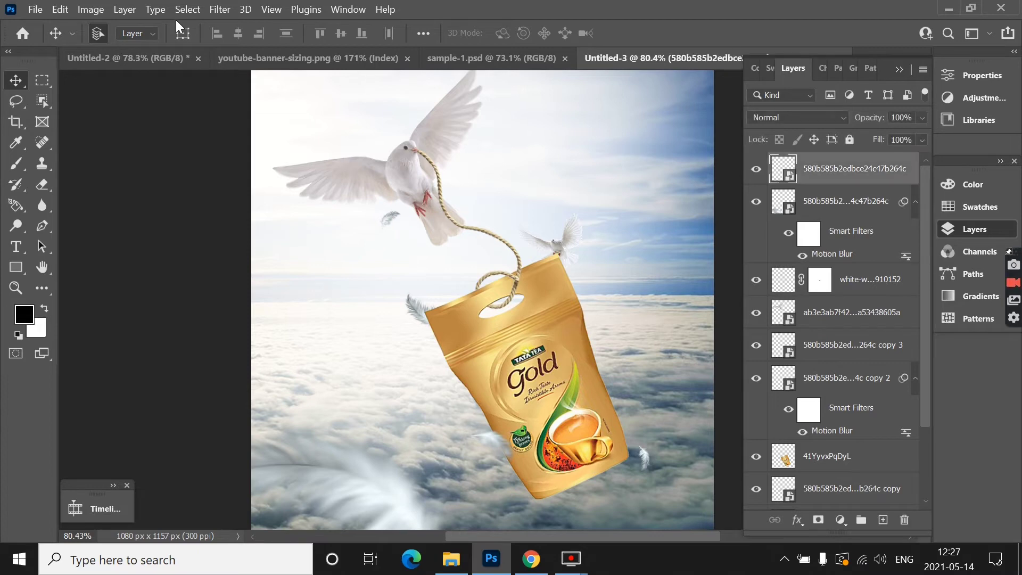
{"action": "left_click", "coordinate": [219, 9]}
{"action": "mouse_move", "coordinate": [228, 197]}
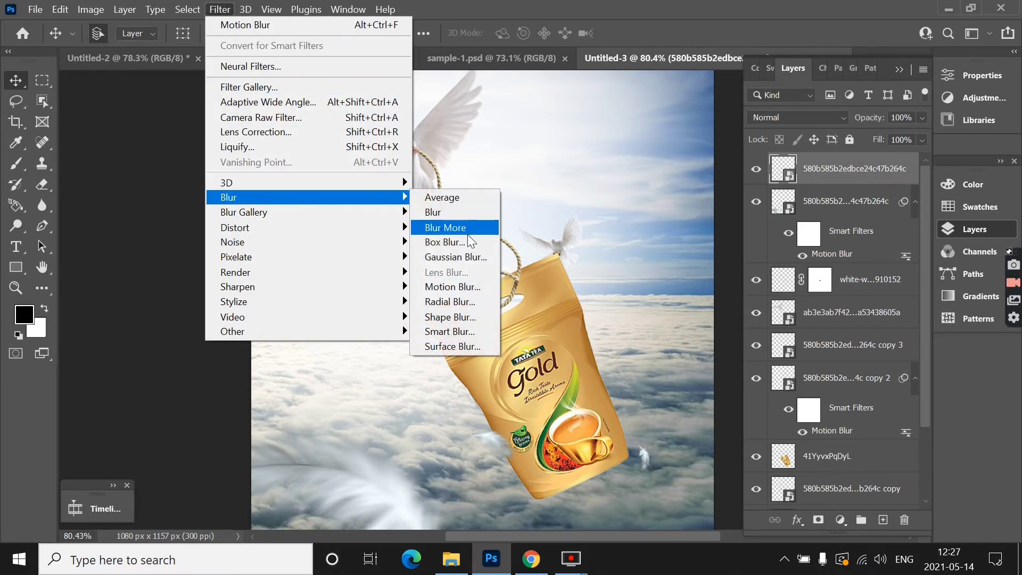
{"action": "left_click", "coordinate": [455, 257]}
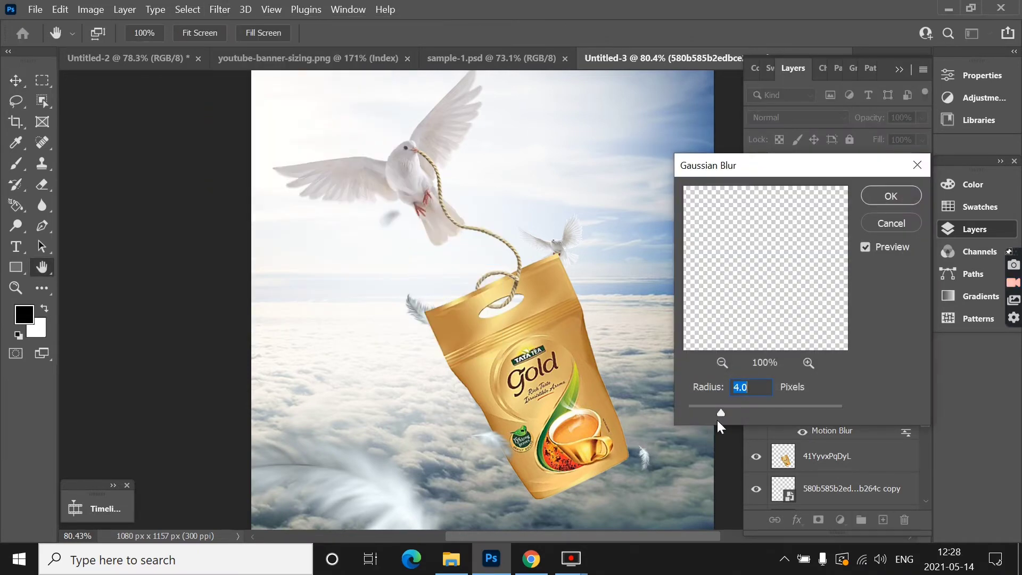
{"action": "left_click", "coordinate": [701, 417]}
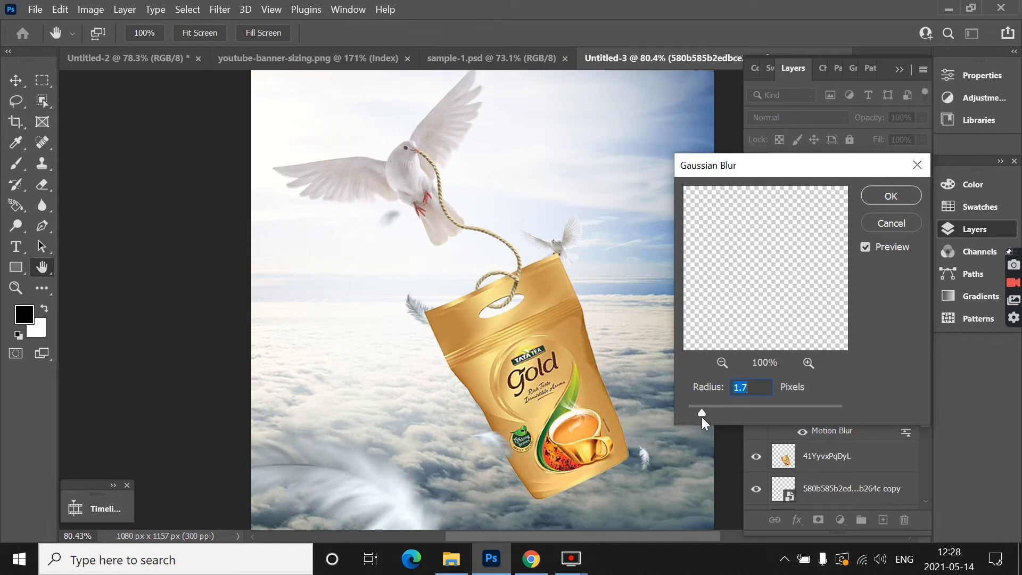
{"action": "left_click", "coordinate": [879, 195]}
Fit the image in the window and drag flying-dove-png-2 from the source folder.
{"action": "key", "text": "ctrl+0"}
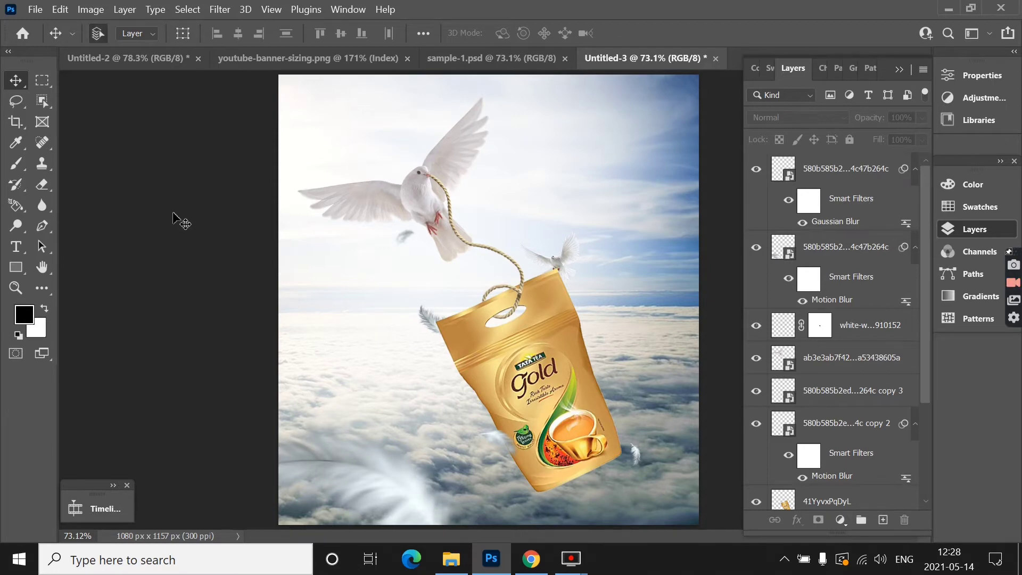
{"action": "scroll", "coordinate": [524, 311], "scroll_direction": "down", "scroll_amount": 2}
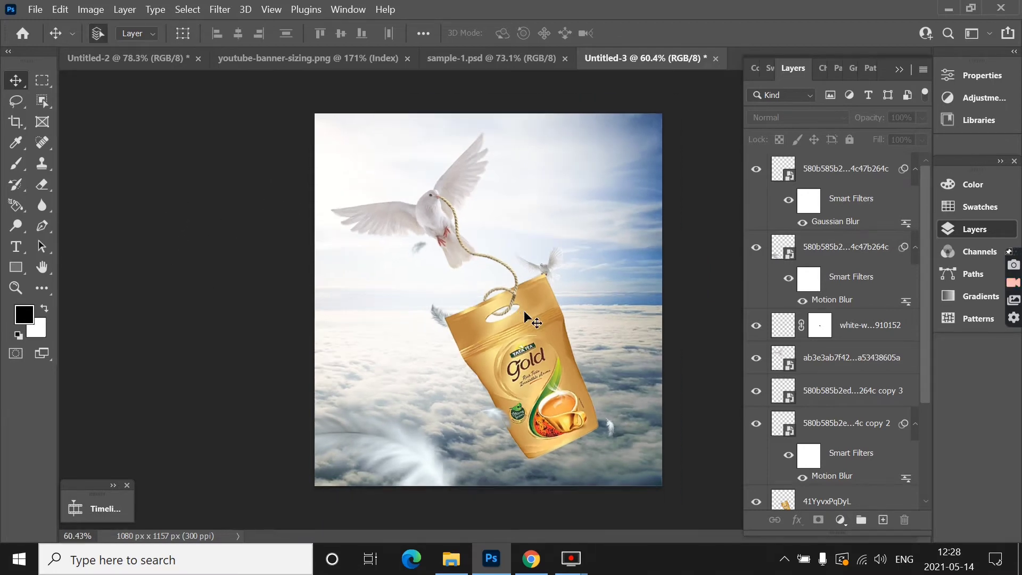
{"action": "scroll", "coordinate": [524, 310], "scroll_direction": "up", "scroll_amount": 1}
{"action": "scroll", "coordinate": [524, 311], "scroll_direction": "up", "scroll_amount": 1}
{"action": "scroll", "coordinate": [524, 312], "scroll_direction": "up", "scroll_amount": 1}
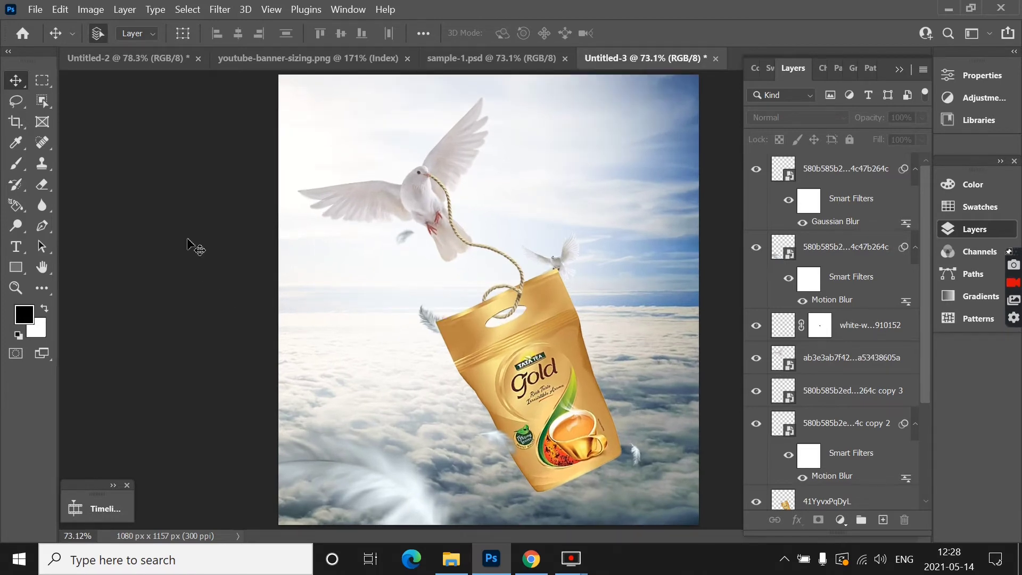
{"action": "left_click", "coordinate": [450, 556]}
{"action": "left_click", "coordinate": [728, 388]}
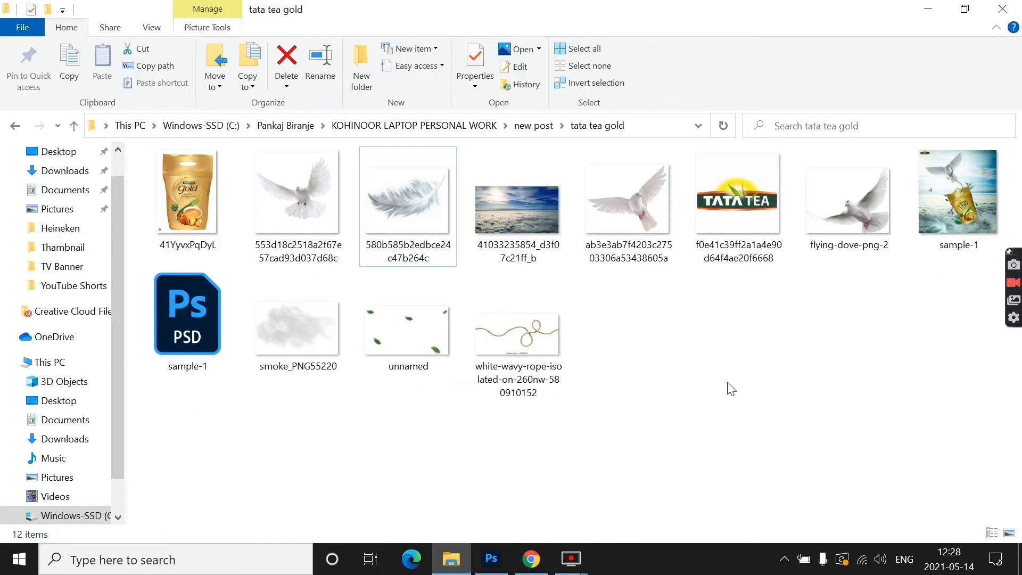
{"action": "left_click_drag", "start_coordinate": [864, 219], "coordinate": [499, 556]}
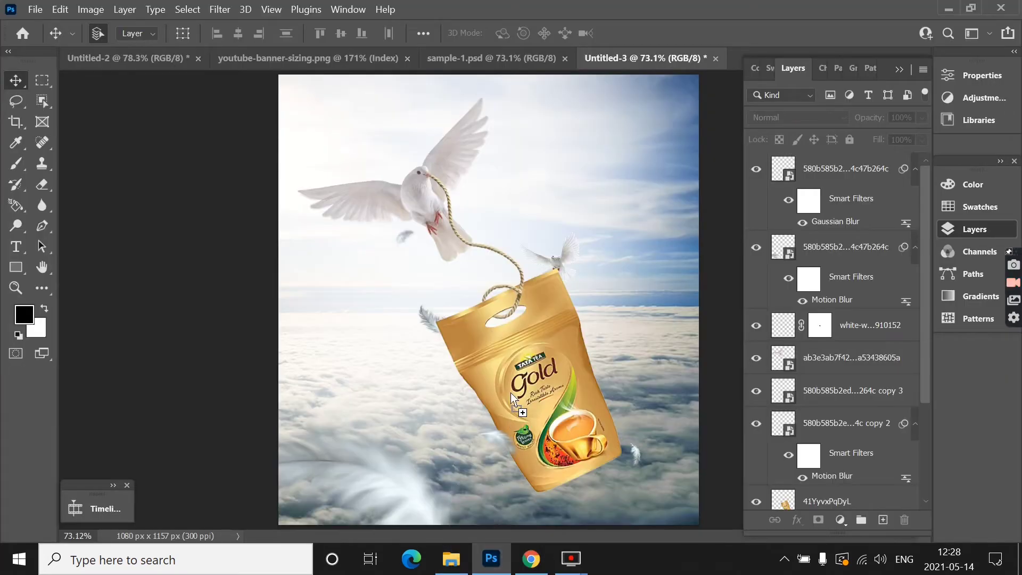
Place a small flying dove at the pack's lower right, layered beneath the pack.
{"action": "left_click_drag", "start_coordinate": [499, 556], "coordinate": [510, 392]}
{"action": "mouse_move", "coordinate": [698, 463]}
{"action": "left_mouse_down"}
{"action": "mouse_move", "coordinate": [503, 337]}
{"action": "mouse_move", "coordinate": [513, 318]}
{"action": "mouse_move", "coordinate": [656, 228]}
{"action": "left_mouse_up"}
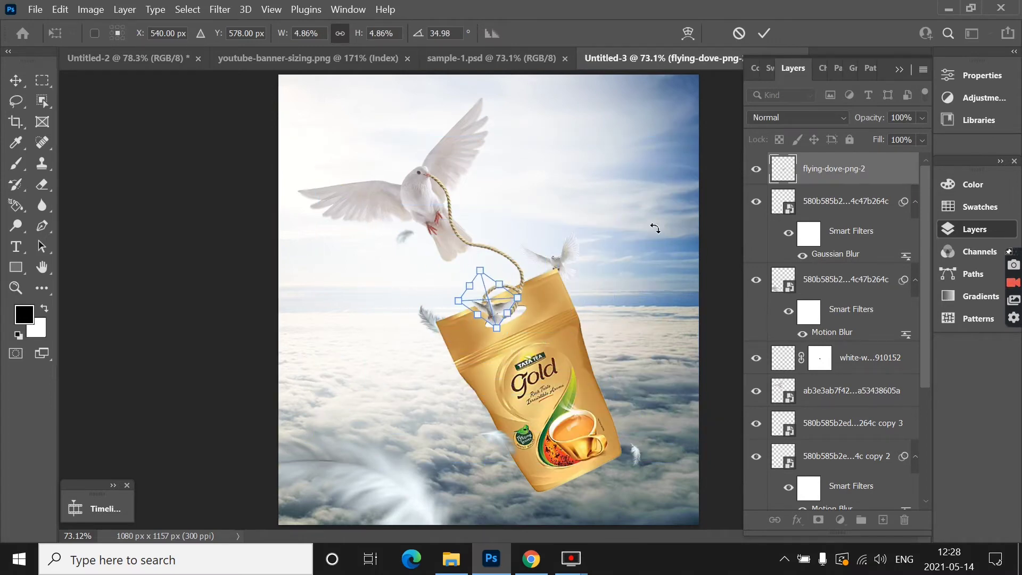
{"action": "left_click", "coordinate": [765, 33]}
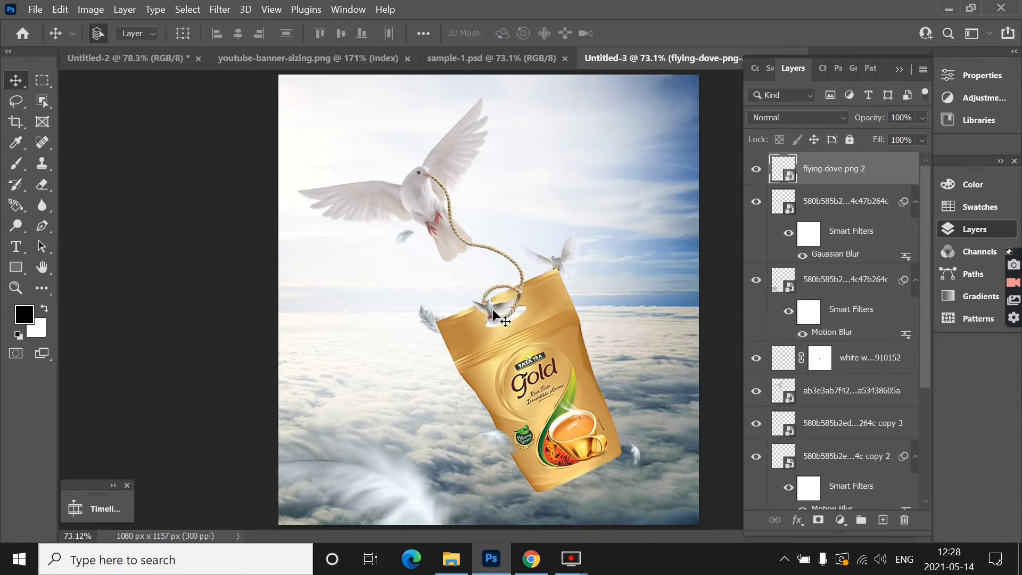
{"action": "left_click_drag", "start_coordinate": [493, 311], "coordinate": [624, 438]}
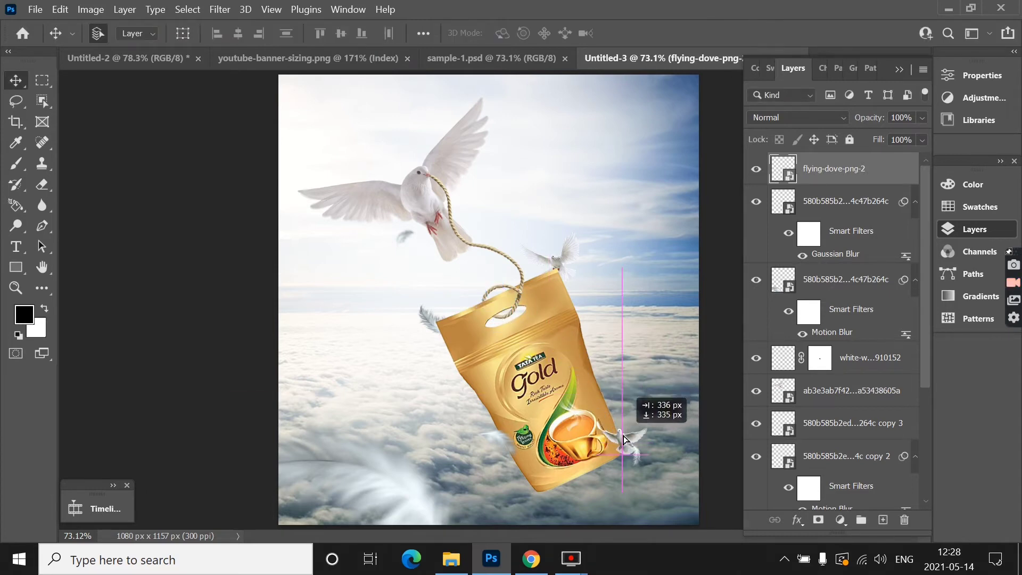
{"action": "left_click_drag", "start_coordinate": [624, 438], "coordinate": [624, 422]}
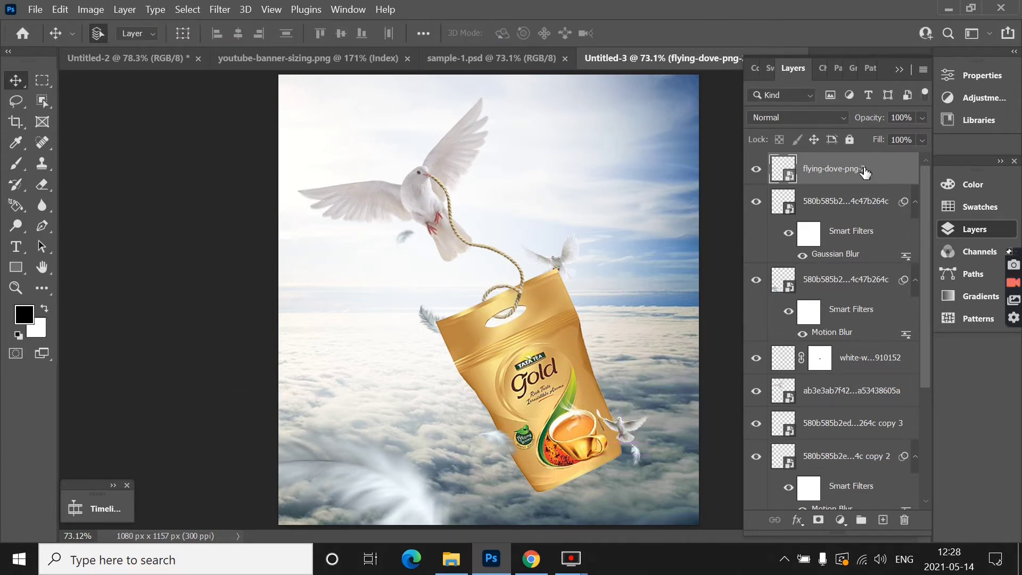
{"action": "mouse_move", "coordinate": [866, 173]}
{"action": "left_mouse_down"}
{"action": "mouse_move", "coordinate": [837, 488]}
{"action": "mouse_move", "coordinate": [836, 476]}
{"action": "left_mouse_up"}
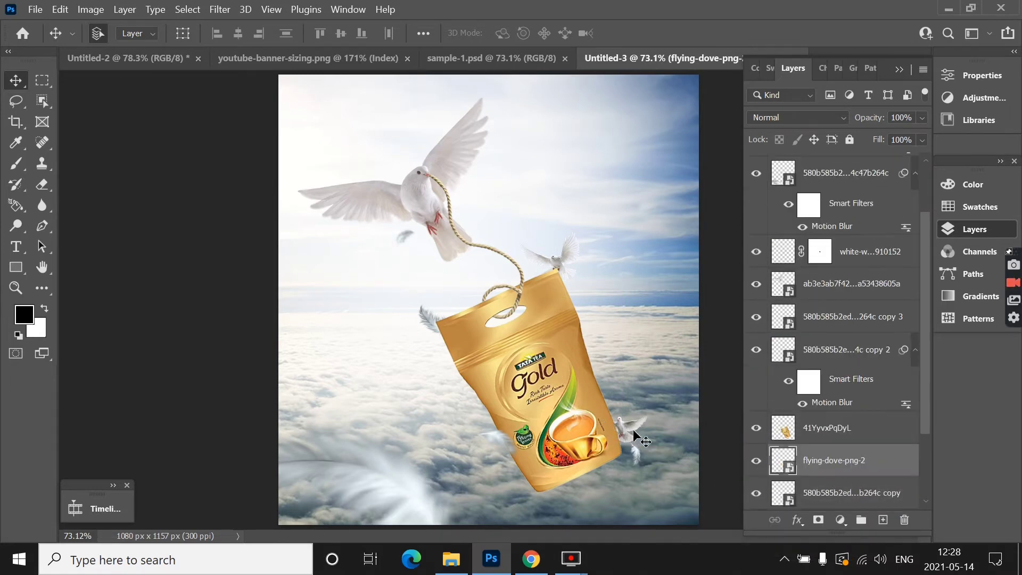
{"action": "left_click_drag", "start_coordinate": [632, 428], "coordinate": [641, 424]}
Undo the last dove nudge and select the copy 3 feather layer.
{"action": "key", "text": "ctrl+z"}
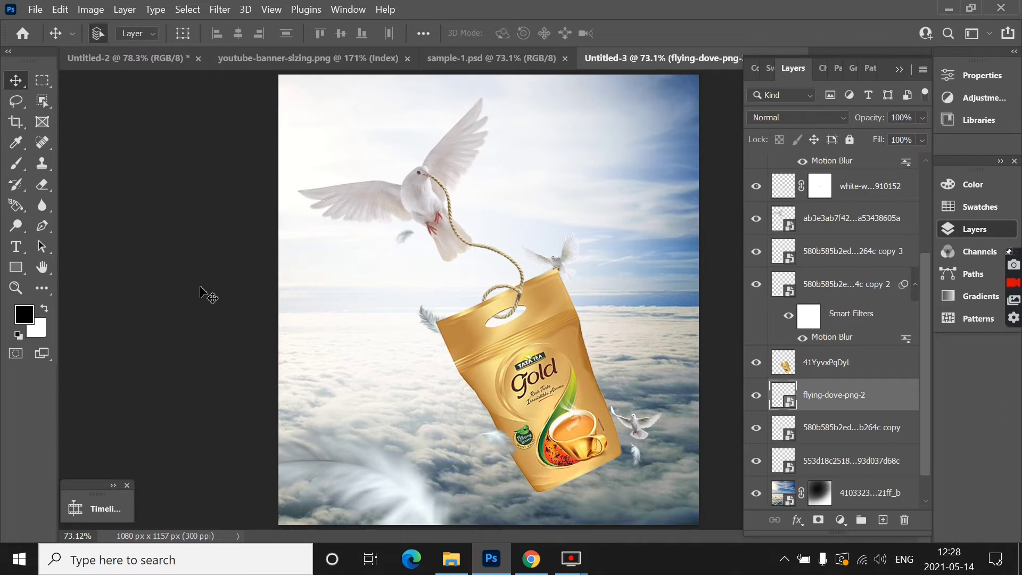
{"action": "left_click", "coordinate": [160, 250]}
{"action": "key", "text": "ctrl"}
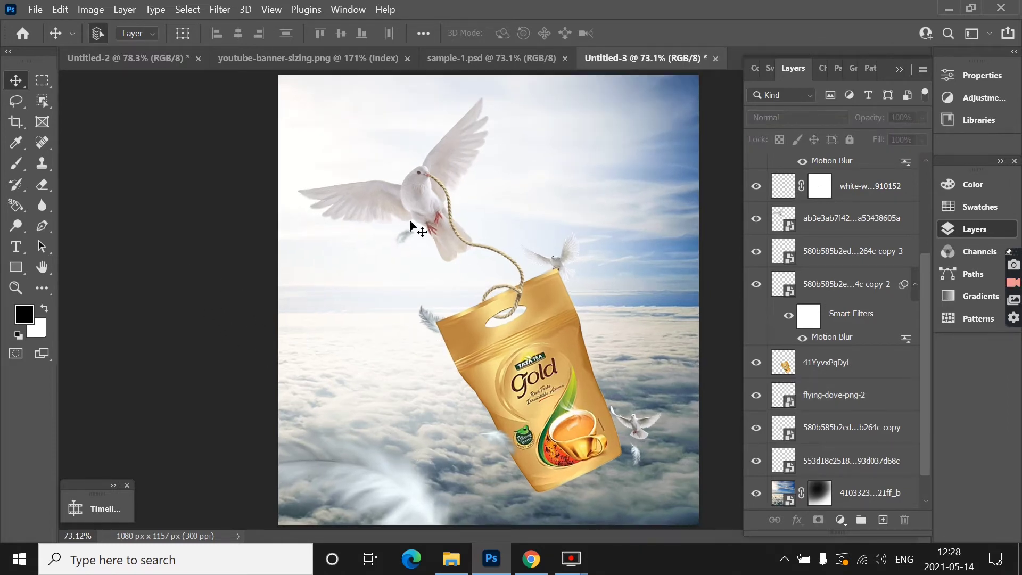
{"action": "left_click", "coordinate": [637, 453], "text": "ctrl"}
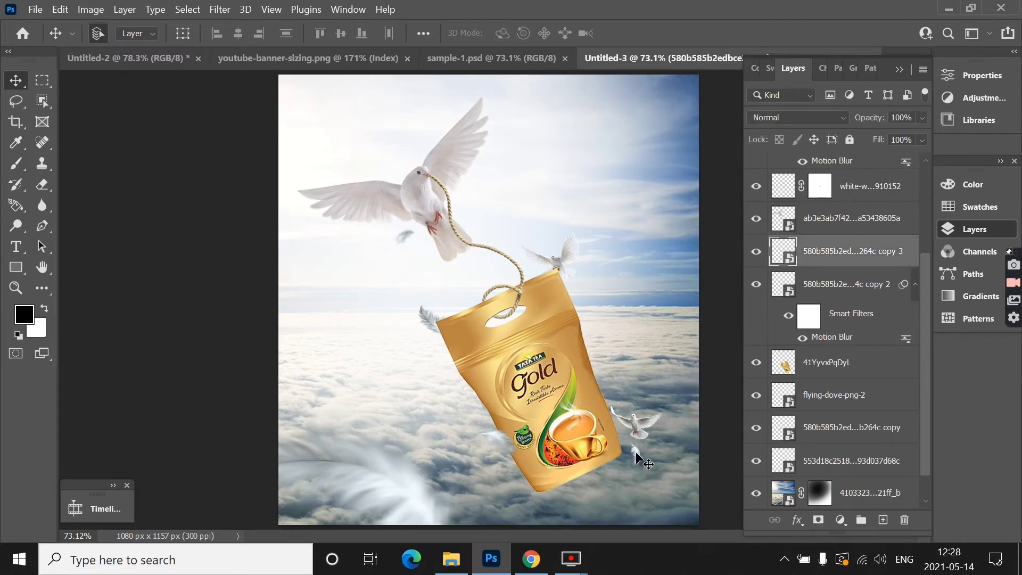
Apply a Motion Blur to the copy 3 feather.
{"action": "left_click", "coordinate": [222, 9]}
{"action": "mouse_move", "coordinate": [228, 197]}
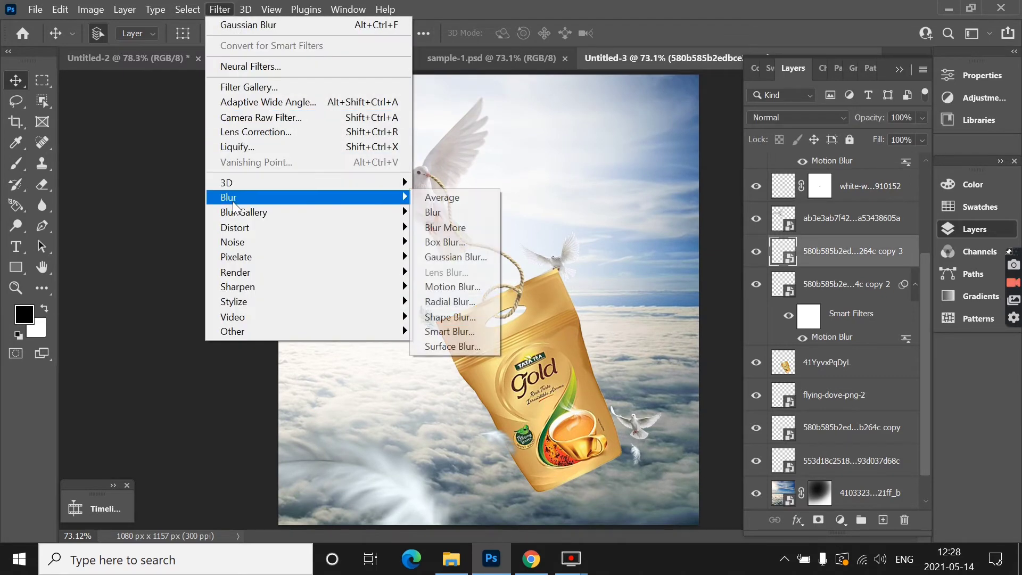
{"action": "left_click", "coordinate": [475, 296]}
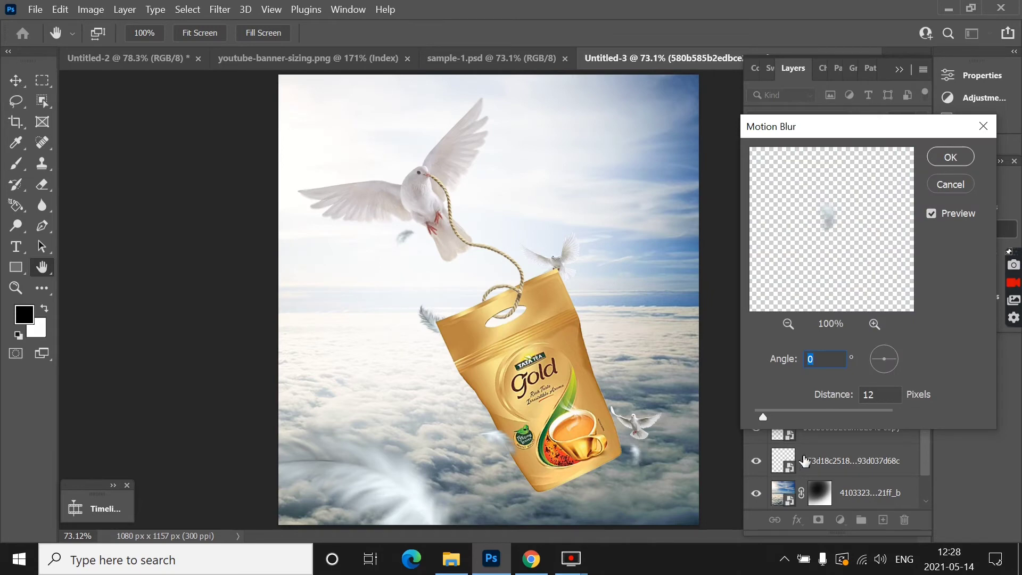
{"action": "left_click", "coordinate": [951, 157]}
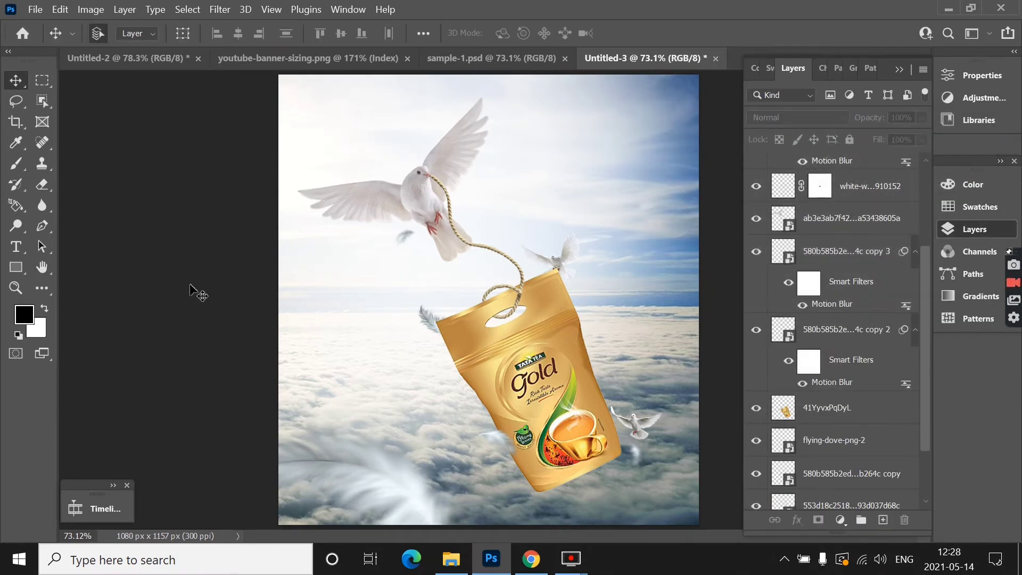
{"action": "scroll", "coordinate": [273, 277], "scroll_direction": "down", "scroll_amount": 2}
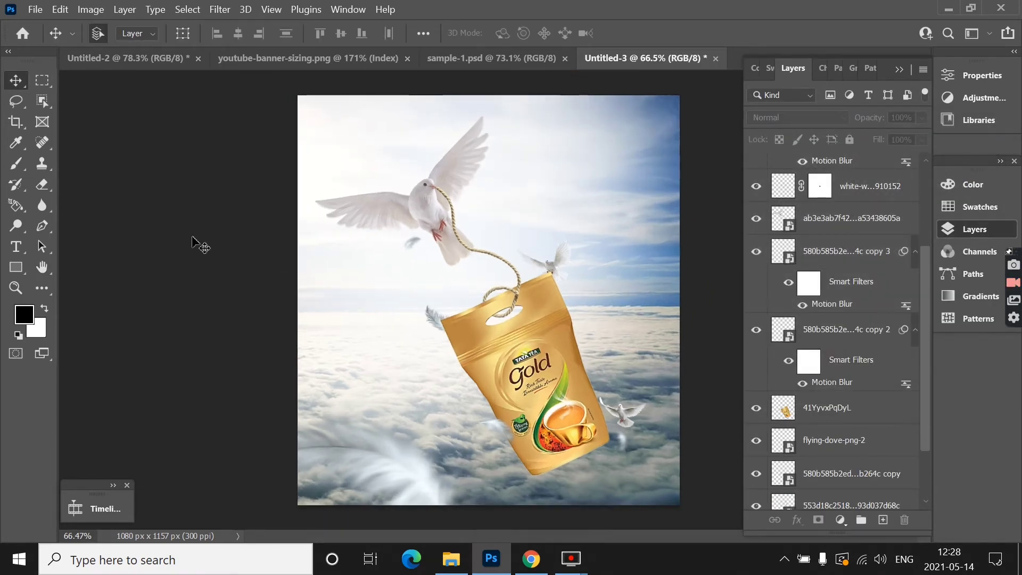
Give the lower feather copy a 2 px Gaussian Blur.
{"action": "left_click", "coordinate": [434, 316]}
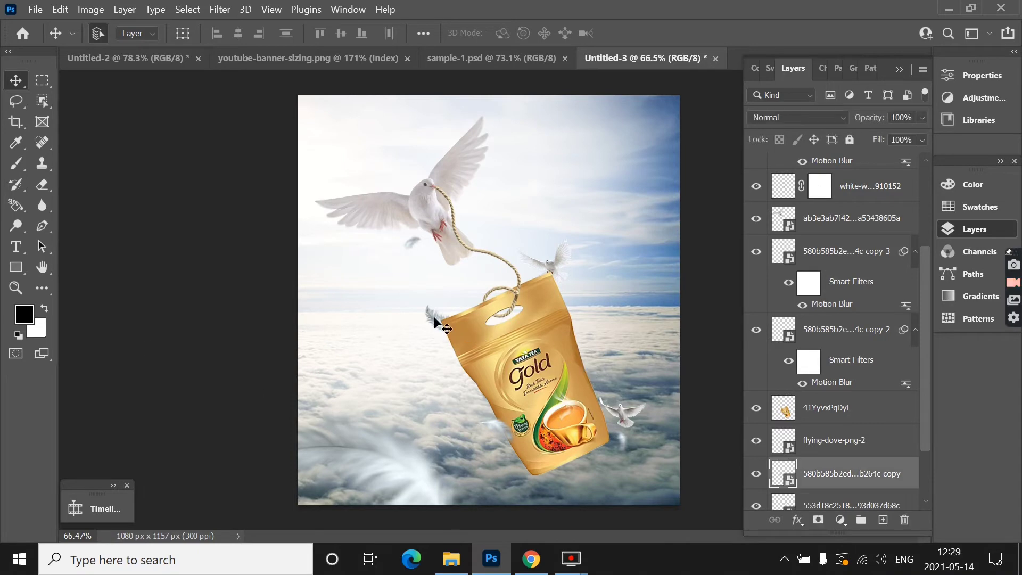
{"action": "left_click", "coordinate": [220, 9]}
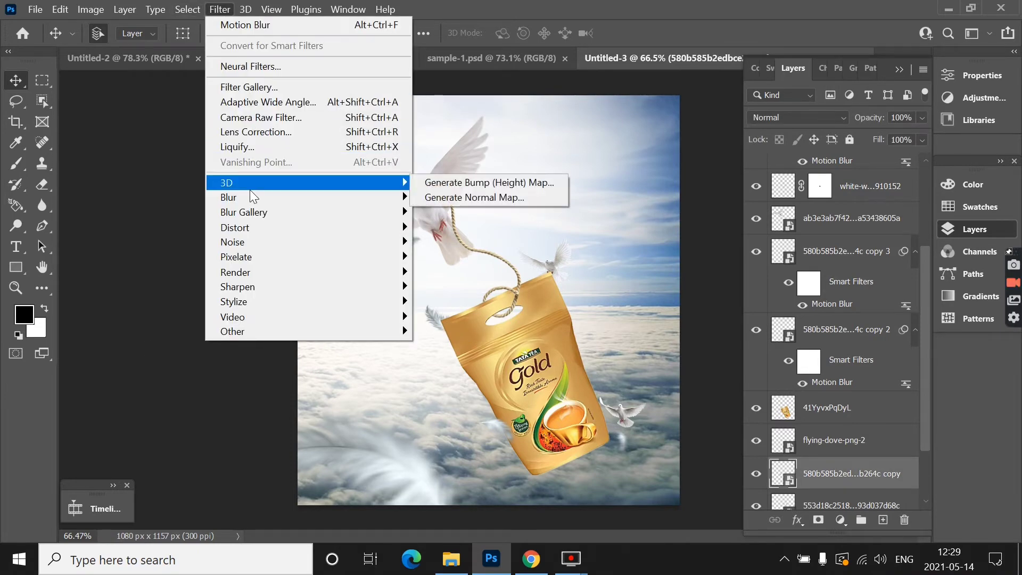
{"action": "mouse_move", "coordinate": [228, 197]}
{"action": "left_click", "coordinate": [452, 257]}
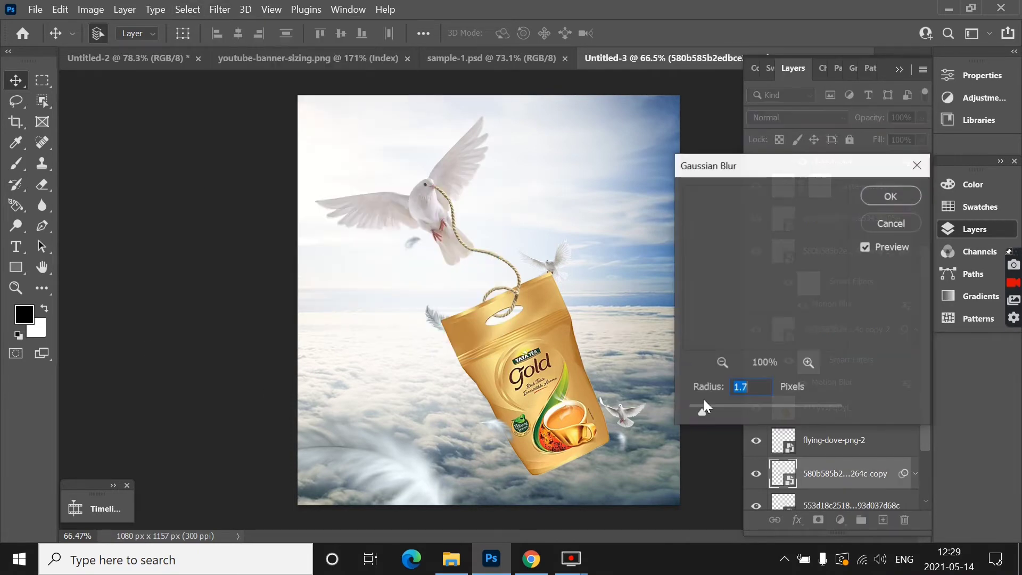
{"action": "left_click_drag", "start_coordinate": [700, 408], "coordinate": [705, 410]}
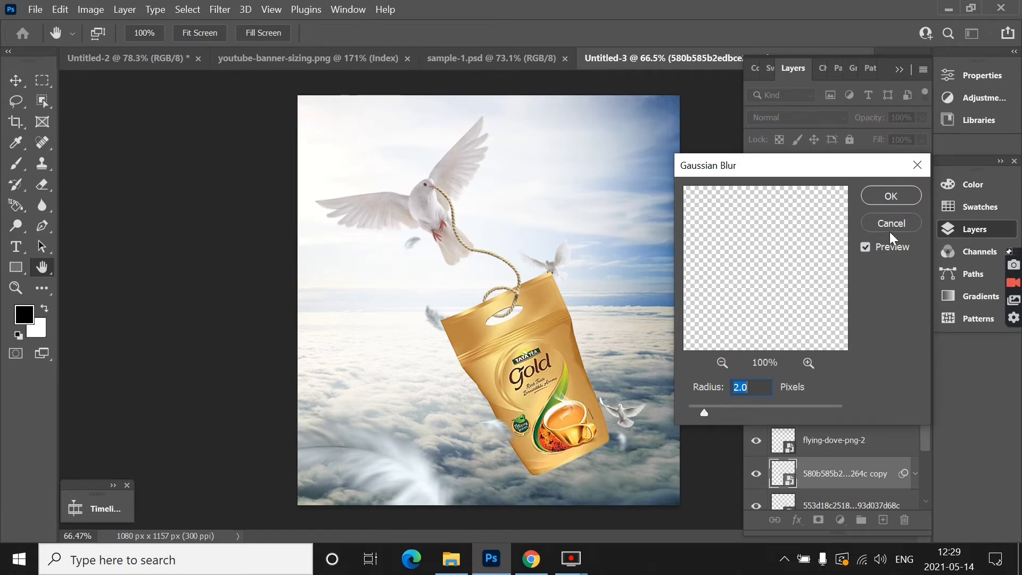
{"action": "left_click", "coordinate": [905, 198]}
Drag the 'unnamed' leaves image from the tata tea gold folder into the composite.
{"action": "scroll", "coordinate": [301, 258], "scroll_direction": "up", "scroll_amount": 1}
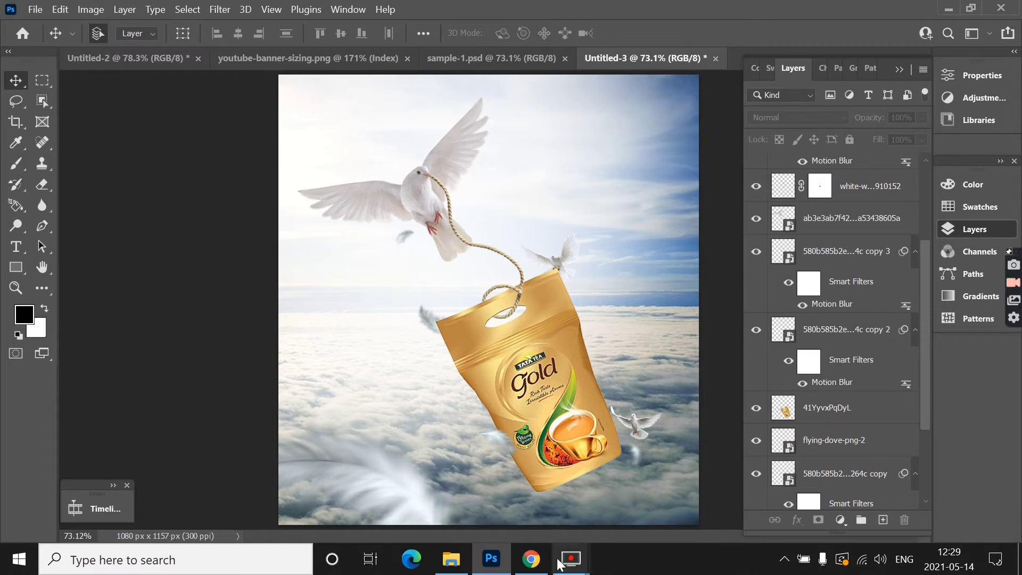
{"action": "left_click", "coordinate": [451, 560]}
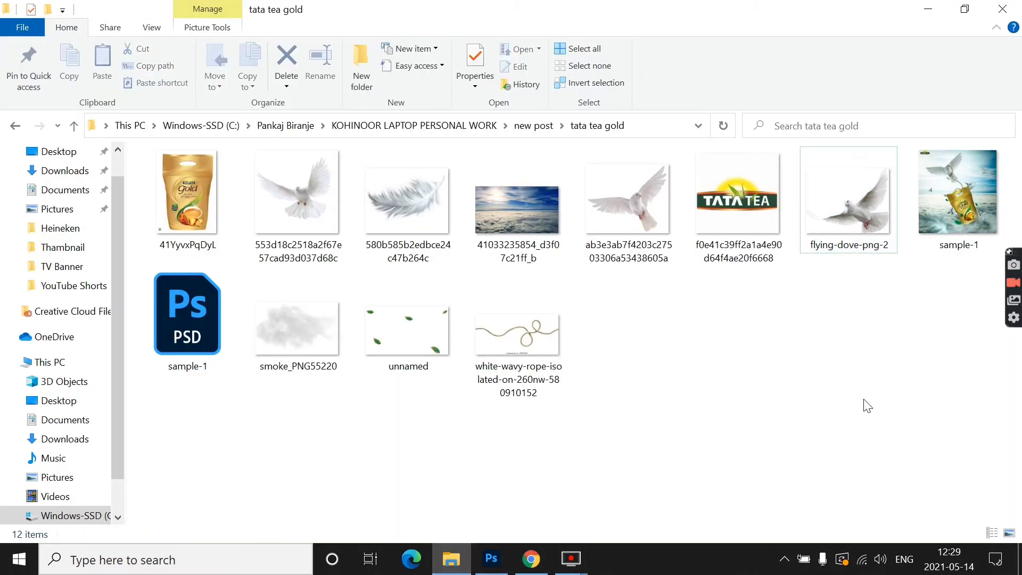
{"action": "mouse_move", "coordinate": [416, 324]}
{"action": "left_mouse_down"}
{"action": "mouse_move", "coordinate": [494, 565]}
{"action": "mouse_move", "coordinate": [452, 311]}
{"action": "left_mouse_up"}
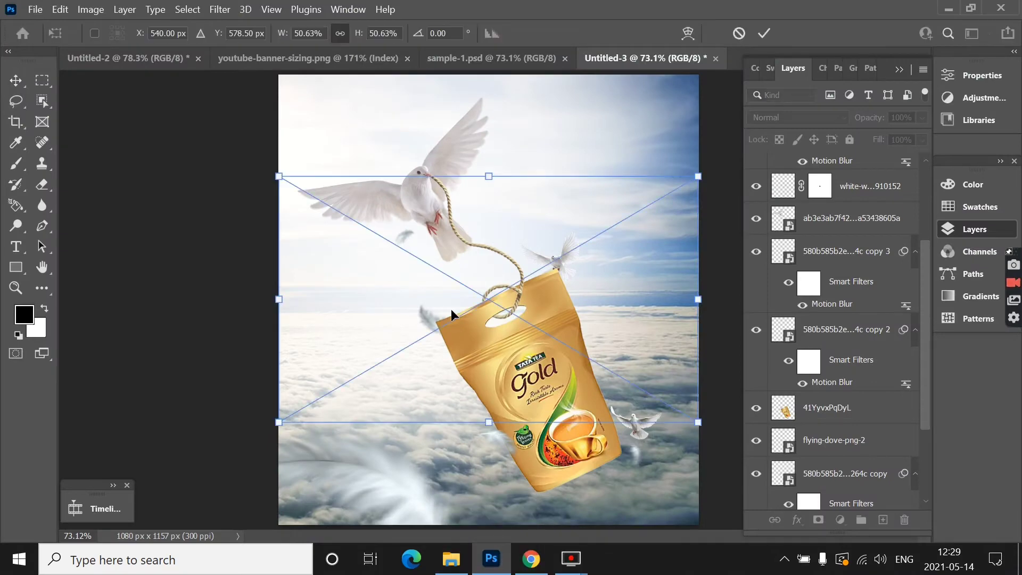
Commit the leaves image and lasso the top-left and left leaves onto their own layers.
{"action": "left_click", "coordinate": [766, 34]}
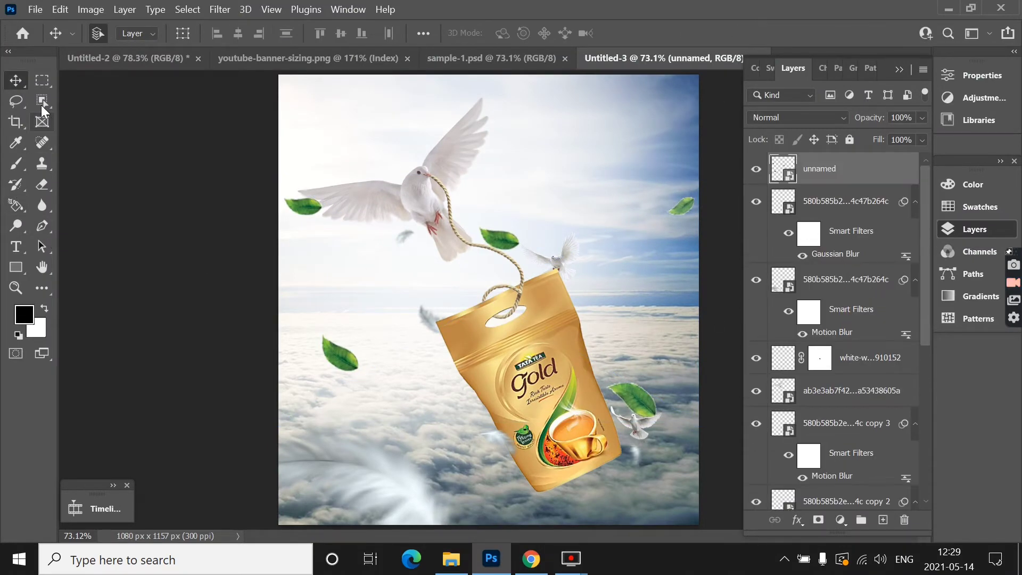
{"action": "left_click", "coordinate": [16, 101]}
{"action": "mouse_move", "coordinate": [339, 182]}
{"action": "left_mouse_down"}
{"action": "mouse_move", "coordinate": [334, 193]}
{"action": "mouse_move", "coordinate": [337, 183]}
{"action": "left_mouse_up"}
{"action": "key", "text": "ctrl+j"}
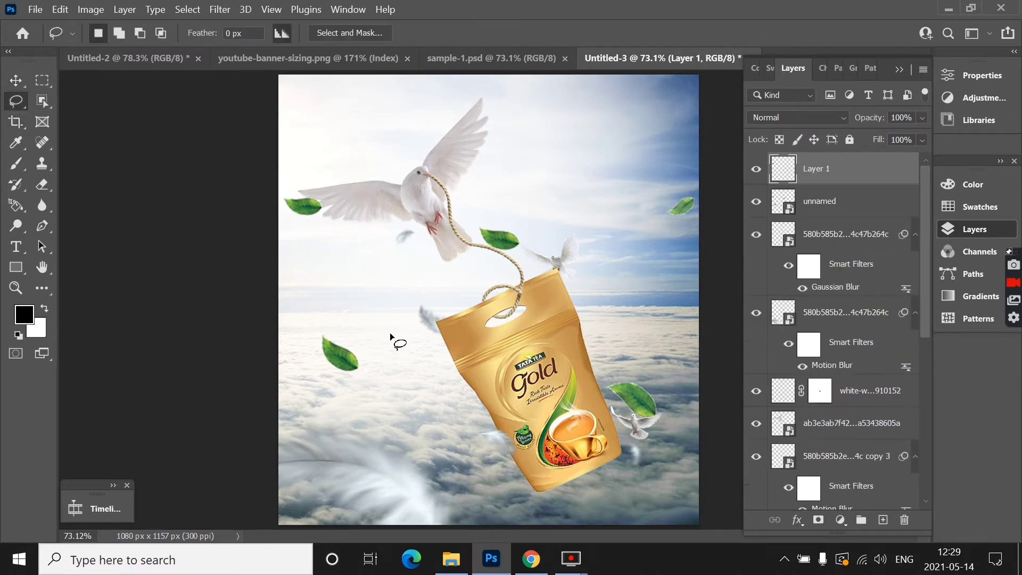
{"action": "left_click", "coordinate": [823, 213]}
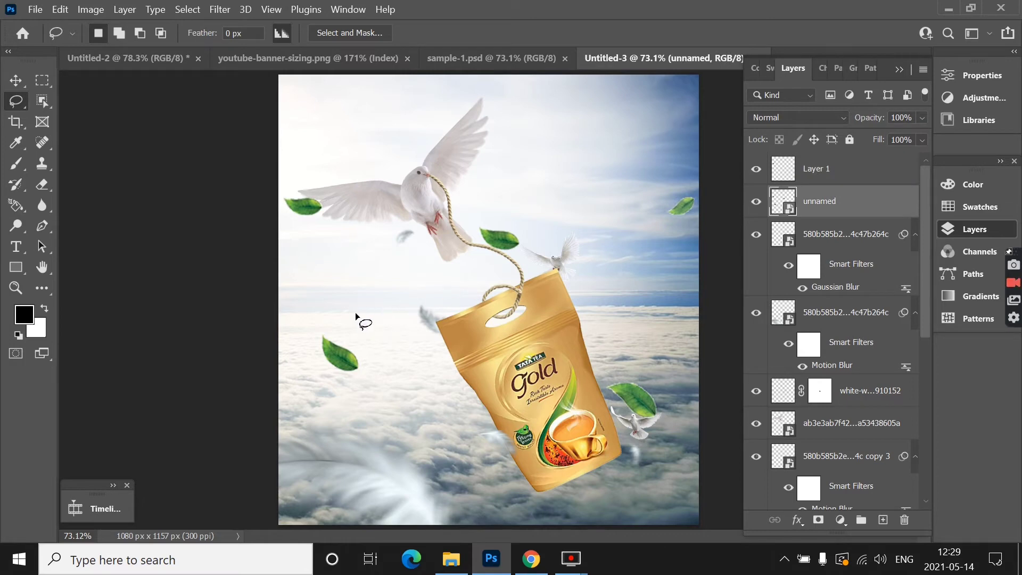
{"action": "left_click_drag", "start_coordinate": [349, 305], "coordinate": [383, 341]}
{"action": "left_click_drag", "start_coordinate": [351, 308], "coordinate": [351, 307]}
{"action": "key", "text": "ctrl+j"}
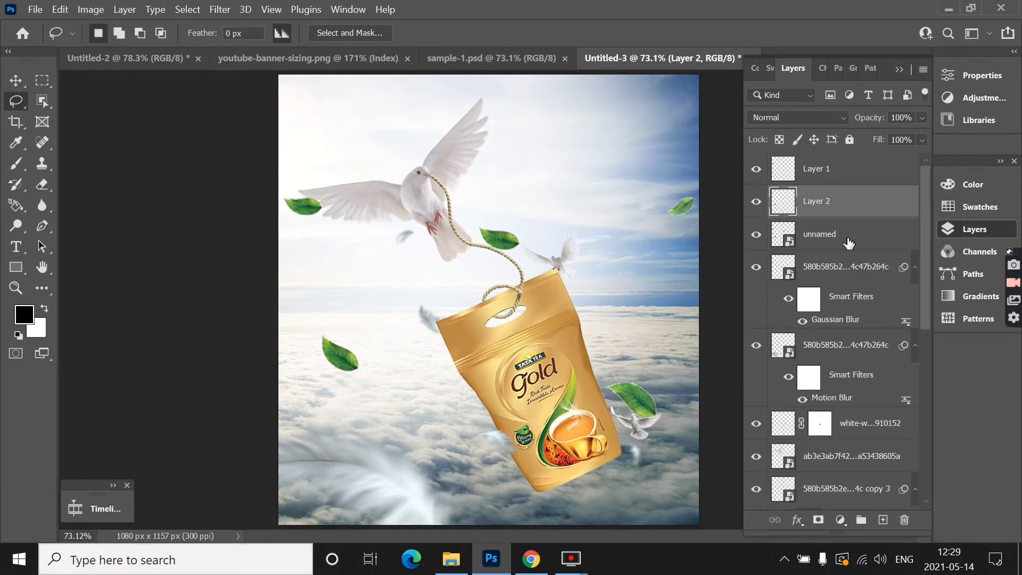
Copy the middle and lower-right leaves to new layers and delete the 'unnamed' layer.
{"action": "left_click", "coordinate": [849, 243]}
{"action": "left_click_drag", "start_coordinate": [464, 216], "coordinate": [481, 203]}
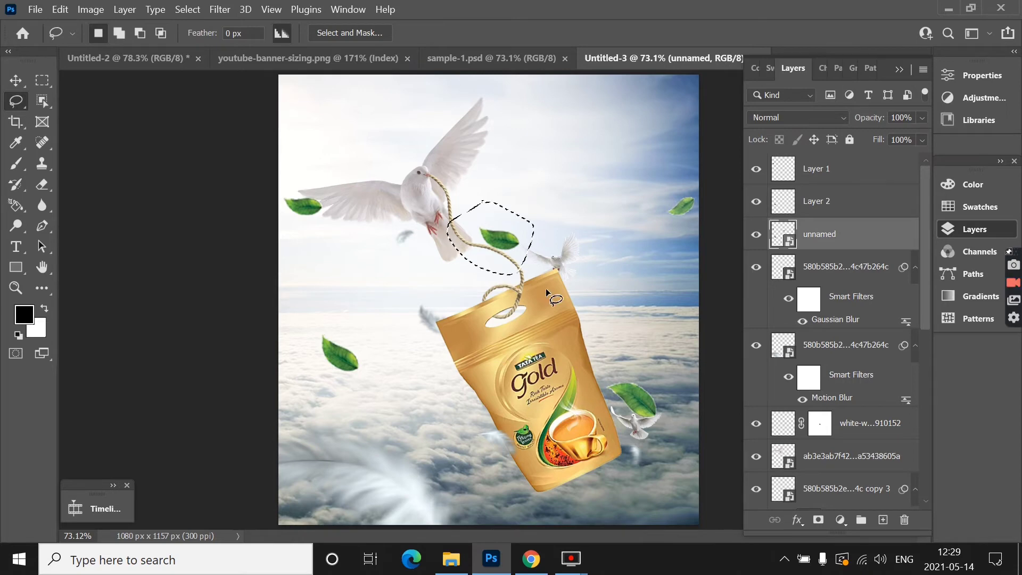
{"action": "key", "text": "ctrl+j"}
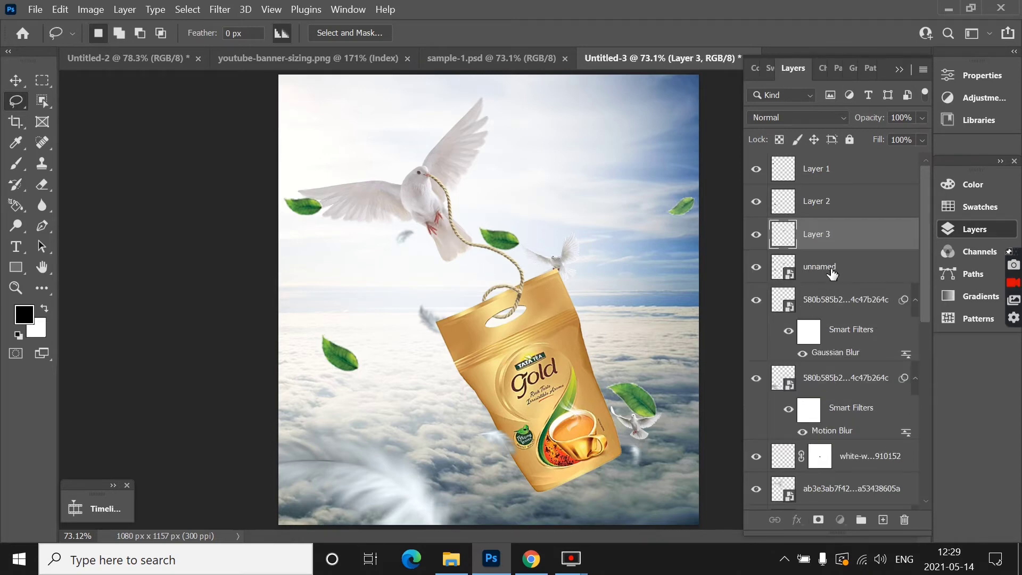
{"action": "left_click", "coordinate": [831, 268]}
{"action": "left_click_drag", "start_coordinate": [642, 348], "coordinate": [639, 346]}
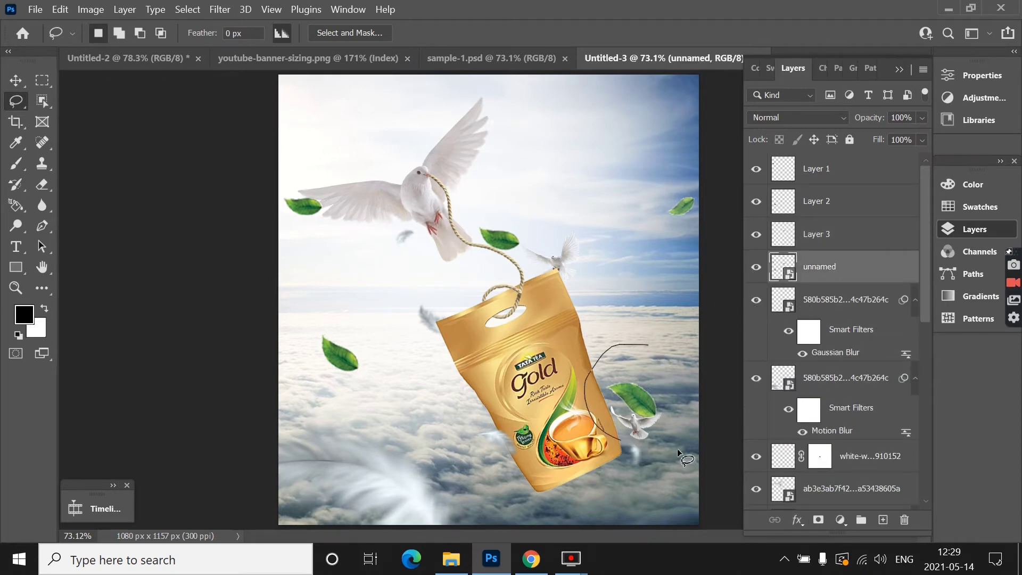
{"action": "key", "text": "ctrl+j"}
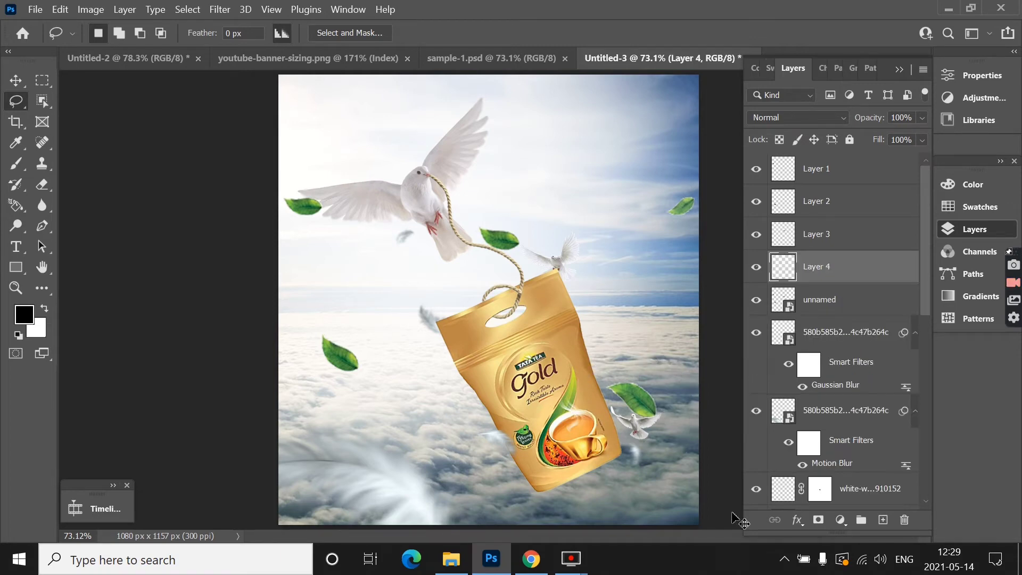
{"action": "left_click_drag", "start_coordinate": [836, 314], "coordinate": [904, 520]}
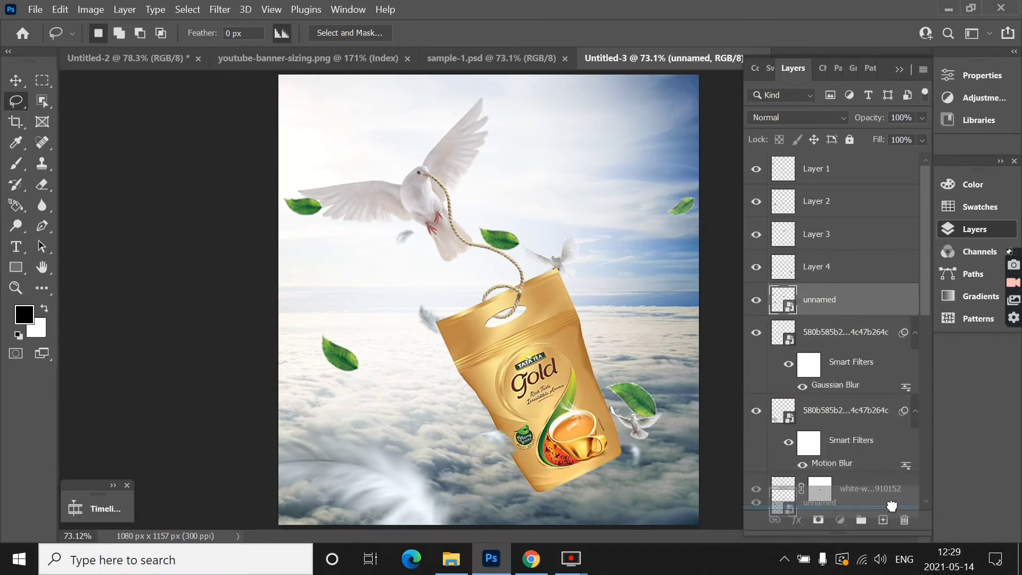
Move the top-left leaf below the tea pack and tilt it slightly.
{"action": "left_click", "coordinate": [15, 83]}
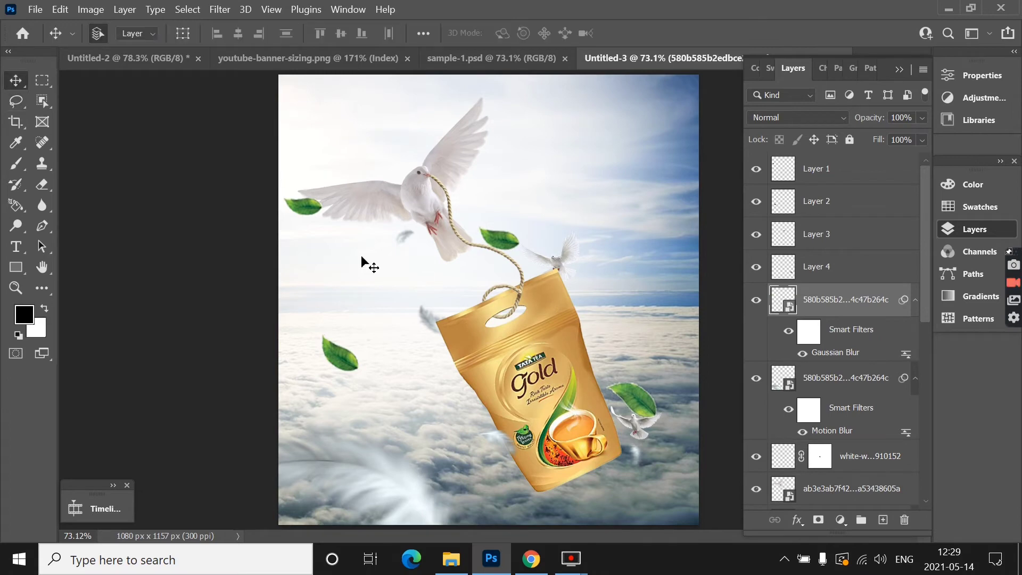
{"action": "mouse_move", "coordinate": [300, 195]}
{"action": "left_mouse_down"}
{"action": "mouse_move", "coordinate": [417, 334]}
{"action": "mouse_move", "coordinate": [514, 486]}
{"action": "left_mouse_up"}
{"action": "key", "text": "ctrl+t"}
{"action": "mouse_move", "coordinate": [569, 515]}
{"action": "left_mouse_down"}
{"action": "mouse_move", "coordinate": [563, 521]}
{"action": "mouse_move", "coordinate": [560, 495]}
{"action": "mouse_move", "coordinate": [525, 487]}
{"action": "left_mouse_up"}
{"action": "left_click", "coordinate": [752, 33]}
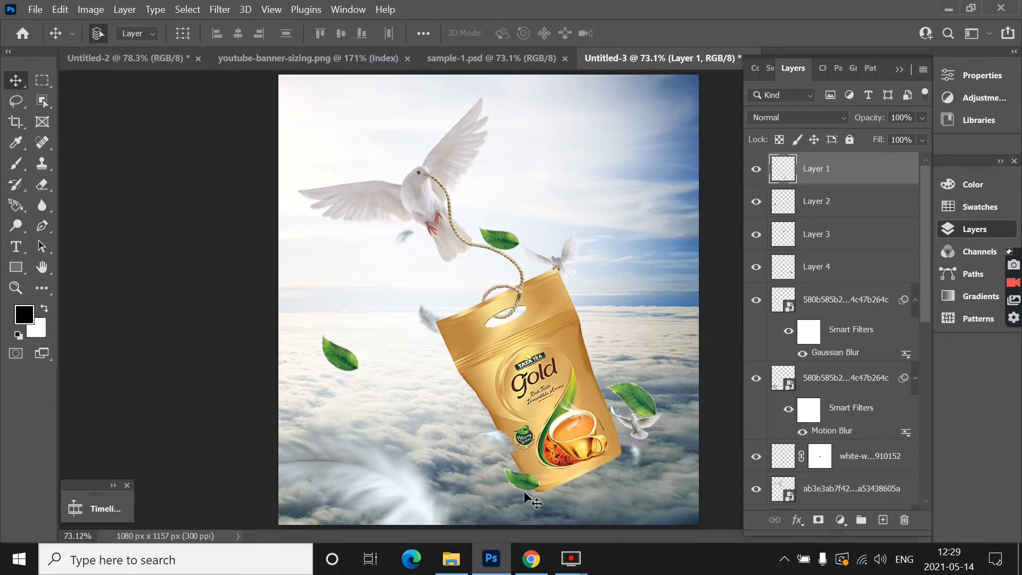
{"action": "key", "text": "shift+Down"}
Apply a Motion Blur to the moved leaf.
{"action": "left_click", "coordinate": [220, 9]}
{"action": "mouse_move", "coordinate": [231, 197]}
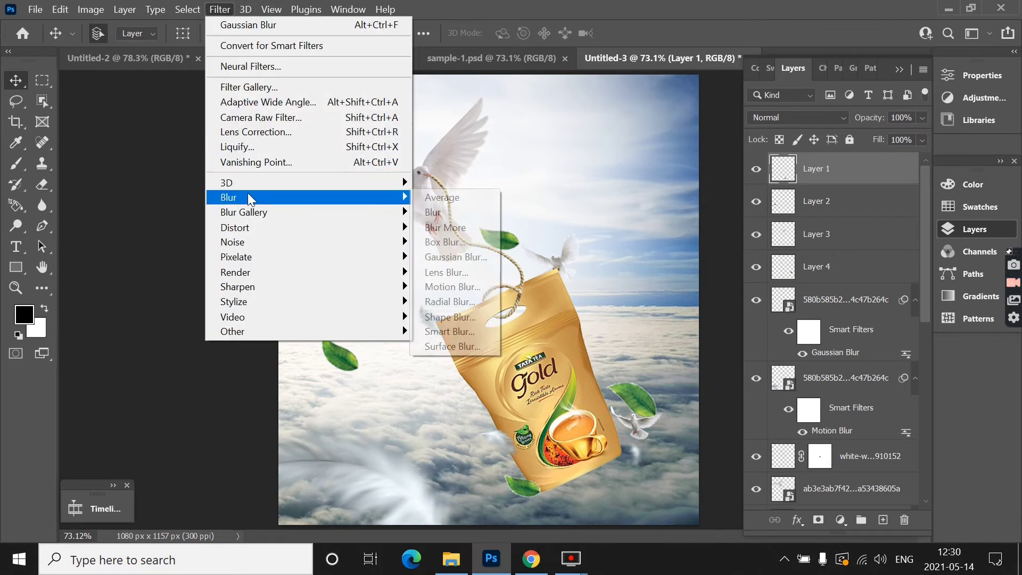
{"action": "left_click", "coordinate": [458, 288]}
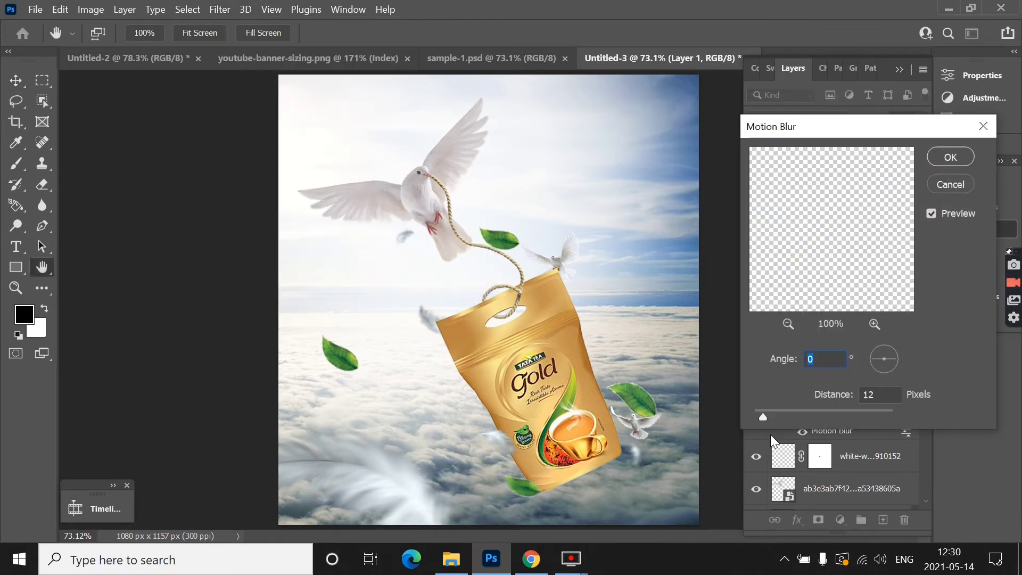
{"action": "left_click", "coordinate": [775, 417]}
{"action": "left_click", "coordinate": [966, 158]}
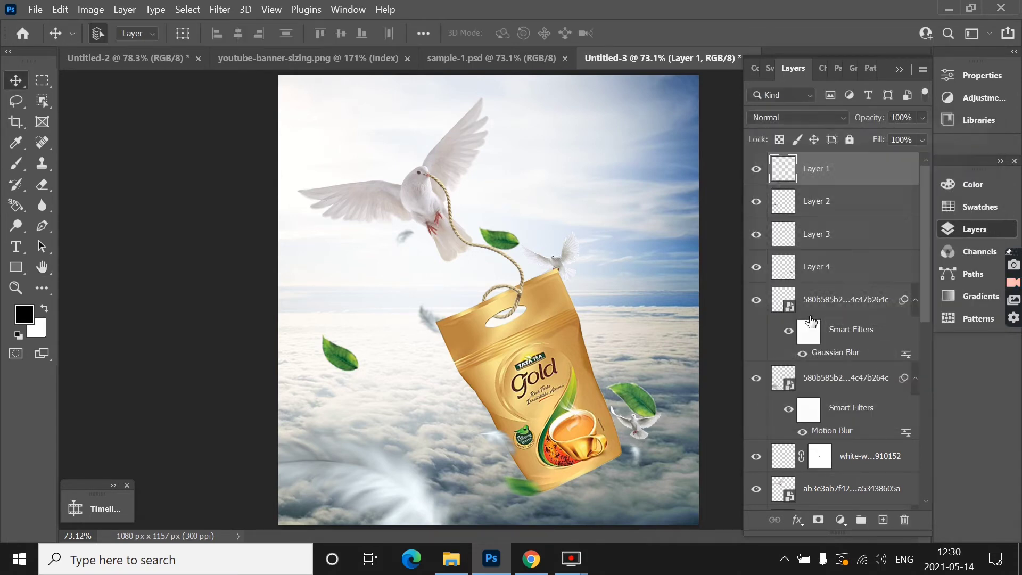
Flip, rotate and halve the left leaf, placing it at the pack's left edge.
{"action": "left_click", "coordinate": [347, 364]}
{"action": "left_click_drag", "start_coordinate": [351, 366], "coordinate": [426, 360]}
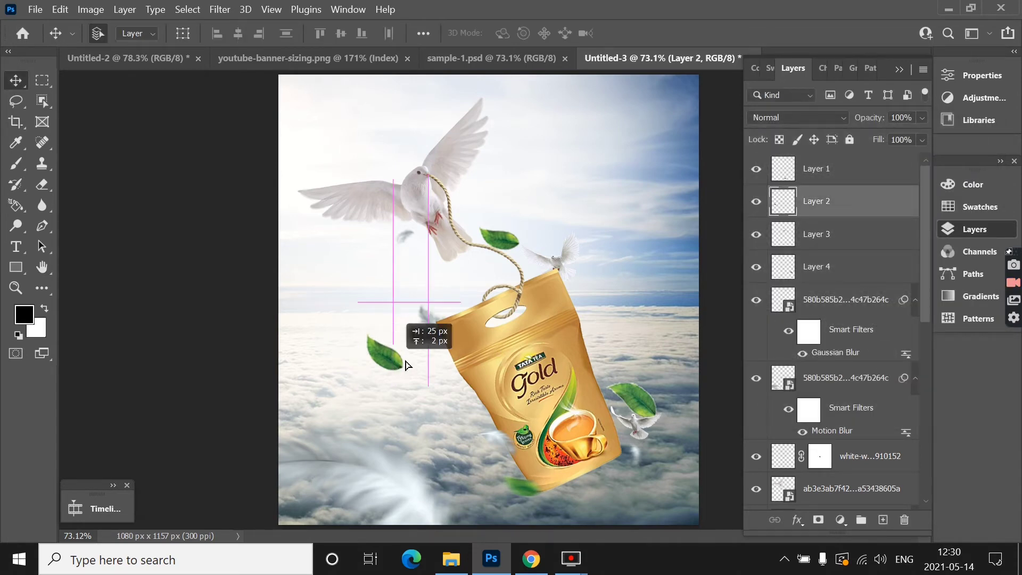
{"action": "key", "text": "ctrl+t"}
{"action": "right_click", "coordinate": [426, 360]}
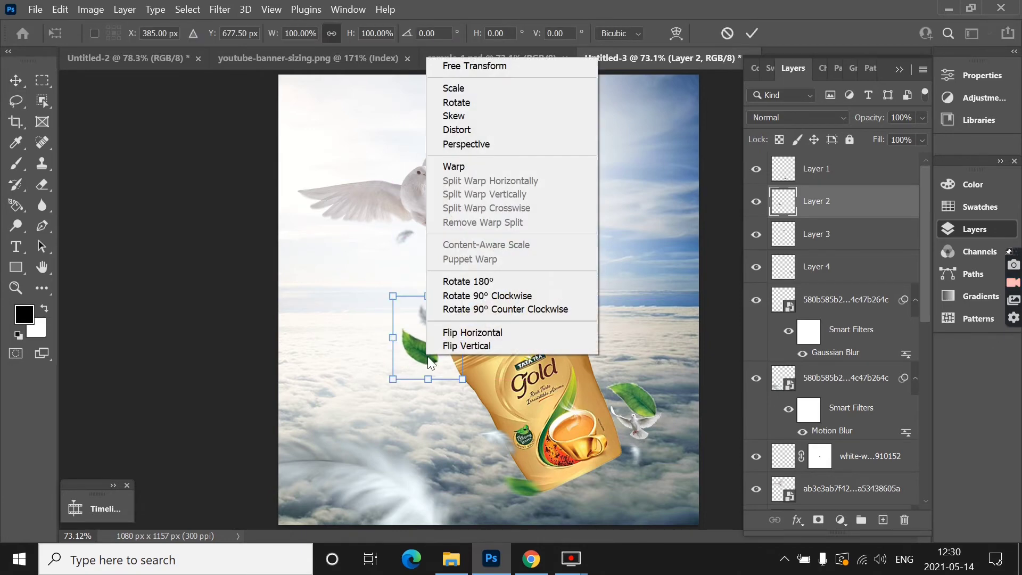
{"action": "left_click", "coordinate": [482, 341]}
{"action": "left_click_drag", "start_coordinate": [469, 286], "coordinate": [345, 250]}
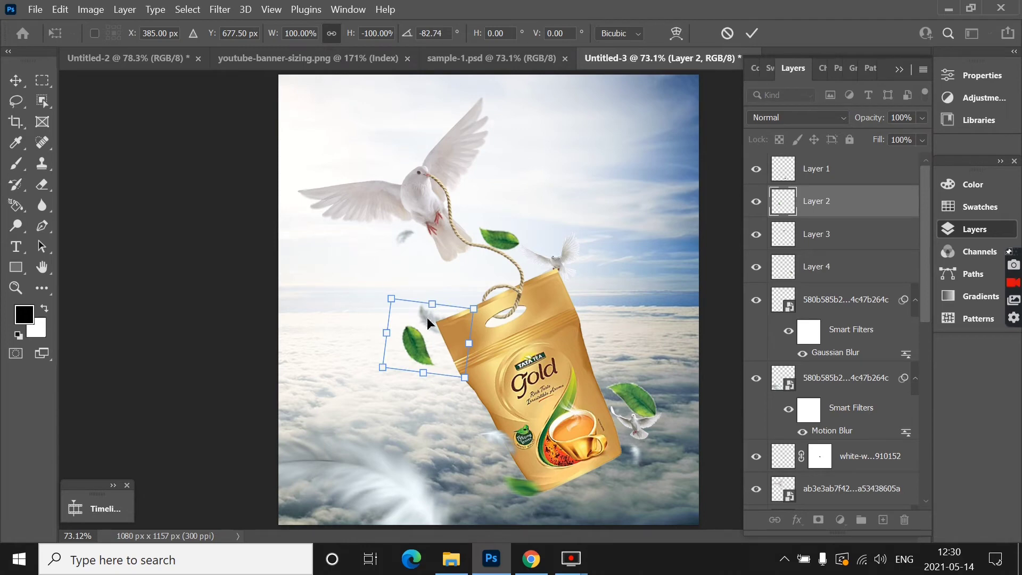
{"action": "mouse_move", "coordinate": [463, 378]}
{"action": "left_mouse_down"}
{"action": "mouse_move", "coordinate": [434, 340]}
{"action": "mouse_move", "coordinate": [458, 361]}
{"action": "left_mouse_up"}
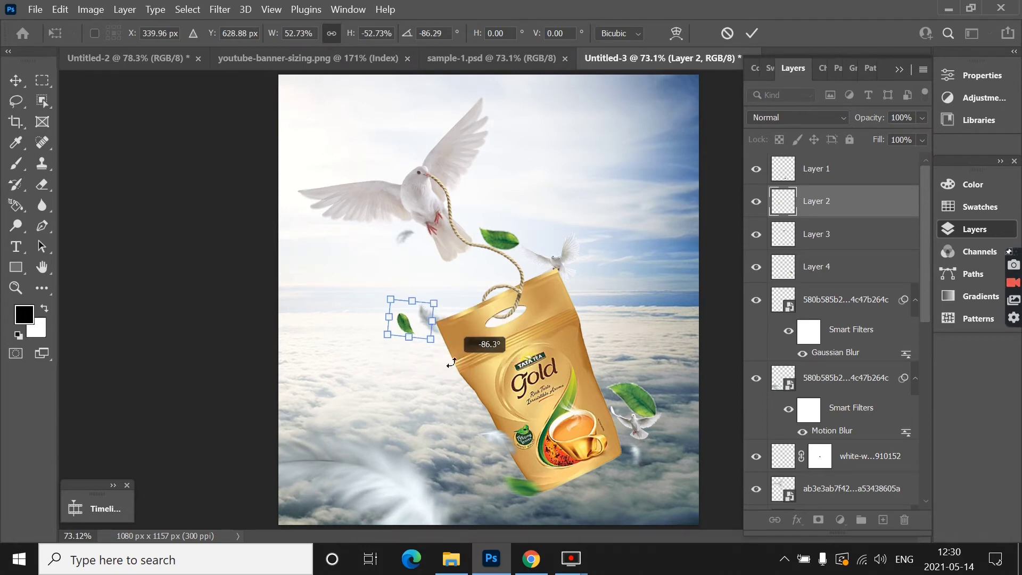
{"action": "left_click_drag", "start_coordinate": [406, 327], "coordinate": [441, 345]}
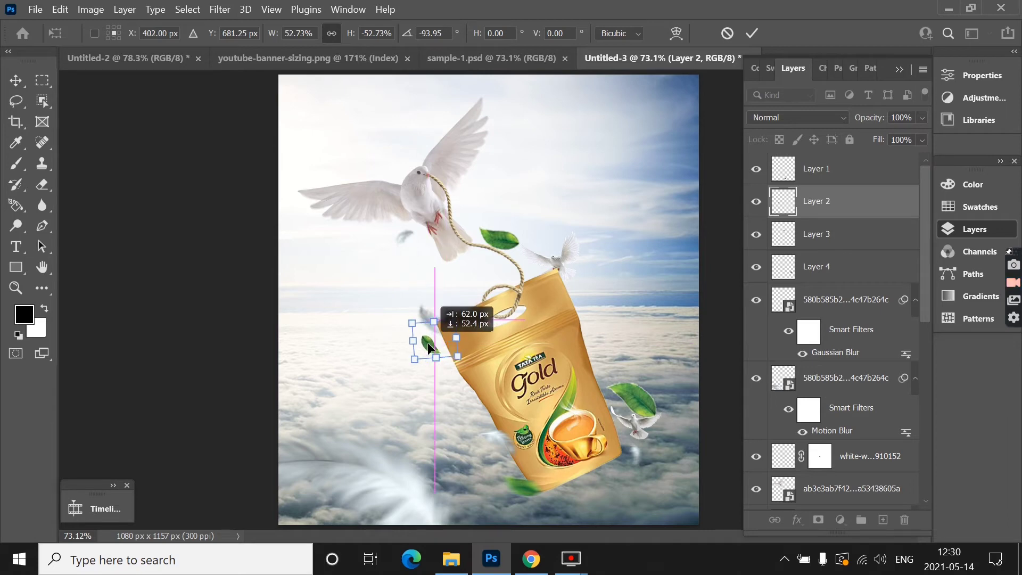
{"action": "left_click_drag", "start_coordinate": [441, 344], "coordinate": [430, 348]}
{"action": "left_click_drag", "start_coordinate": [487, 377], "coordinate": [455, 344]}
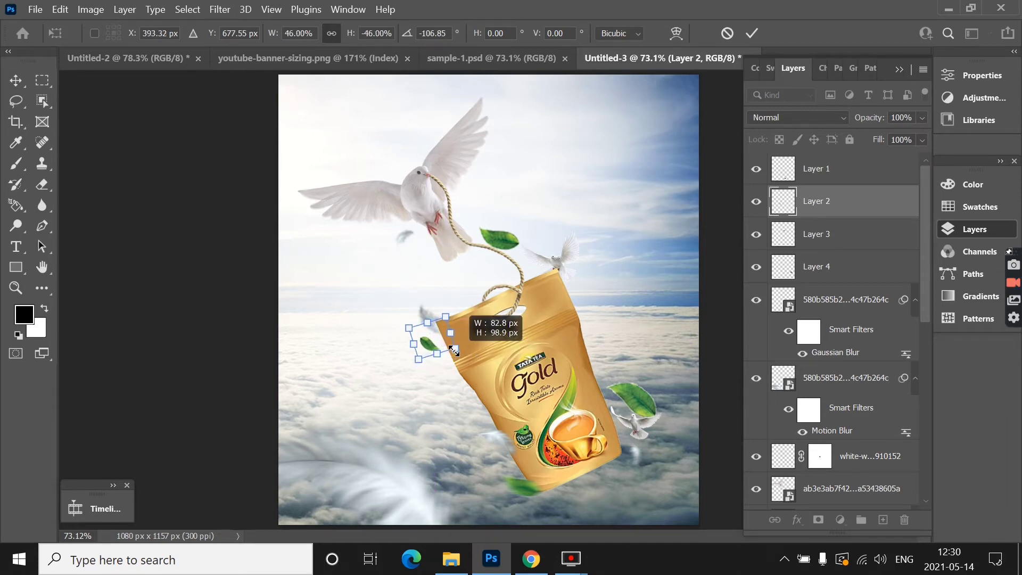
{"action": "key", "text": "Return"}
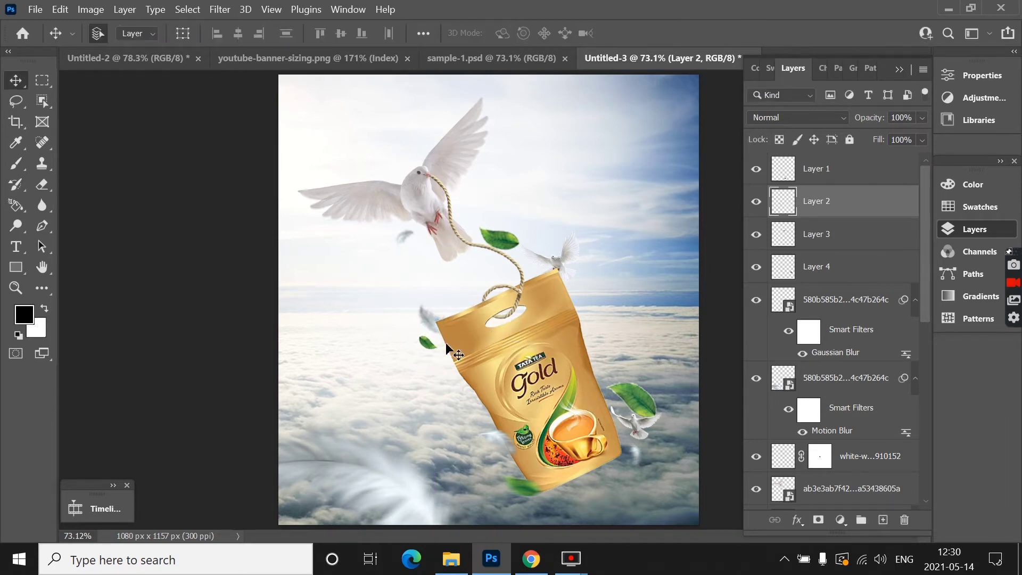
{"action": "left_click_drag", "start_coordinate": [426, 348], "coordinate": [433, 350]}
Move the right leaf up beside the pack and make it smaller.
{"action": "mouse_move", "coordinate": [655, 412]}
{"action": "left_mouse_down"}
{"action": "mouse_move", "coordinate": [637, 365]}
{"action": "mouse_move", "coordinate": [645, 356]}
{"action": "mouse_move", "coordinate": [604, 369]}
{"action": "mouse_move", "coordinate": [612, 395]}
{"action": "left_mouse_up"}
{"action": "key", "text": "ctrl+t"}
{"action": "left_click", "coordinate": [752, 34]}
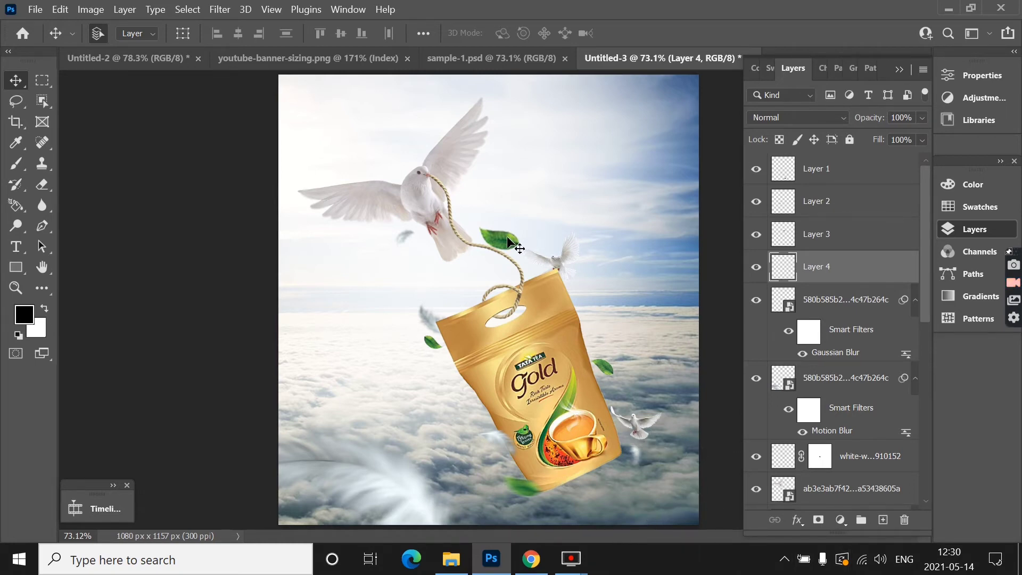
Nudge and rotate the green leaf, lowering it onto the rope just above the pouch.
{"action": "mouse_move", "coordinate": [515, 246]}
{"action": "left_mouse_down"}
{"action": "mouse_move", "coordinate": [550, 210]}
{"action": "mouse_move", "coordinate": [529, 197]}
{"action": "mouse_move", "coordinate": [560, 254]}
{"action": "mouse_move", "coordinate": [548, 244]}
{"action": "left_mouse_up"}
{"action": "key", "text": "ctrl+t"}
{"action": "mouse_move", "coordinate": [508, 192]}
{"action": "left_mouse_down"}
{"action": "mouse_move", "coordinate": [503, 265]}
{"action": "mouse_move", "coordinate": [490, 278]}
{"action": "mouse_move", "coordinate": [505, 271]}
{"action": "mouse_move", "coordinate": [503, 318]}
{"action": "left_mouse_up"}
{"action": "left_click", "coordinate": [751, 33]}
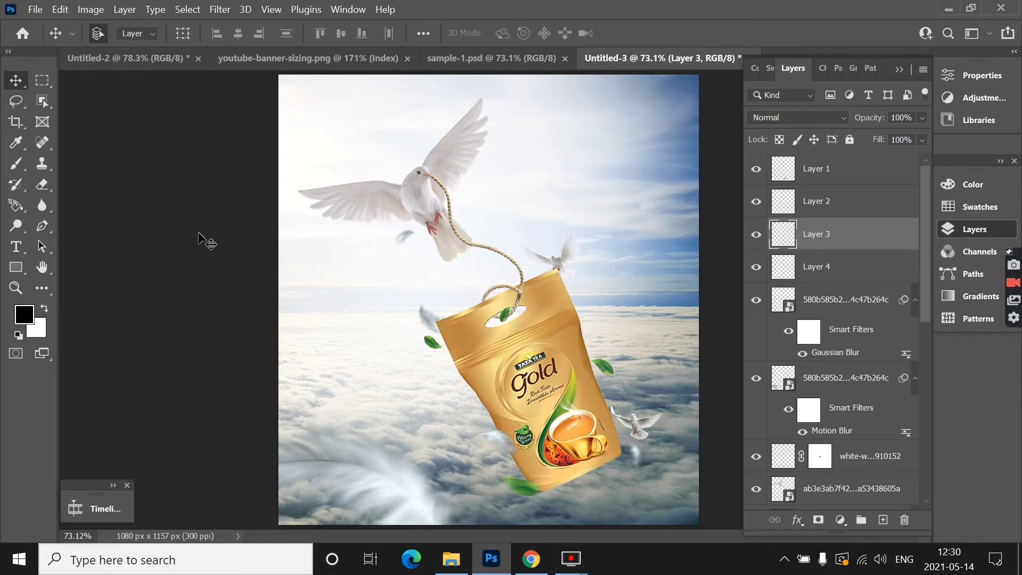
{"action": "left_click", "coordinate": [181, 223]}
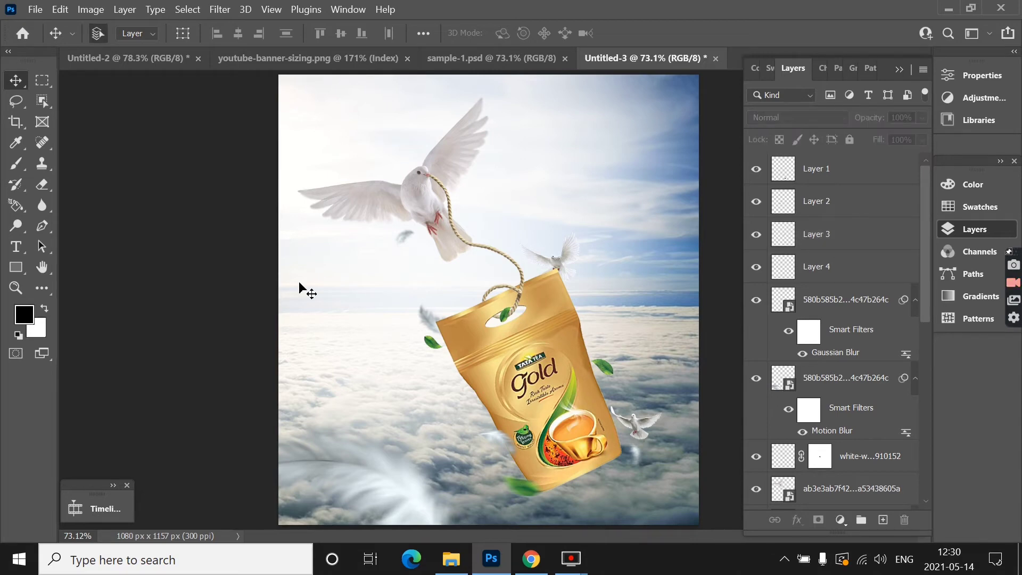
Refit the poster view and select the small dove at the pouch's right.
{"action": "key", "text": "ctrl+minus"}
{"action": "key", "text": "ctrl+minus"}
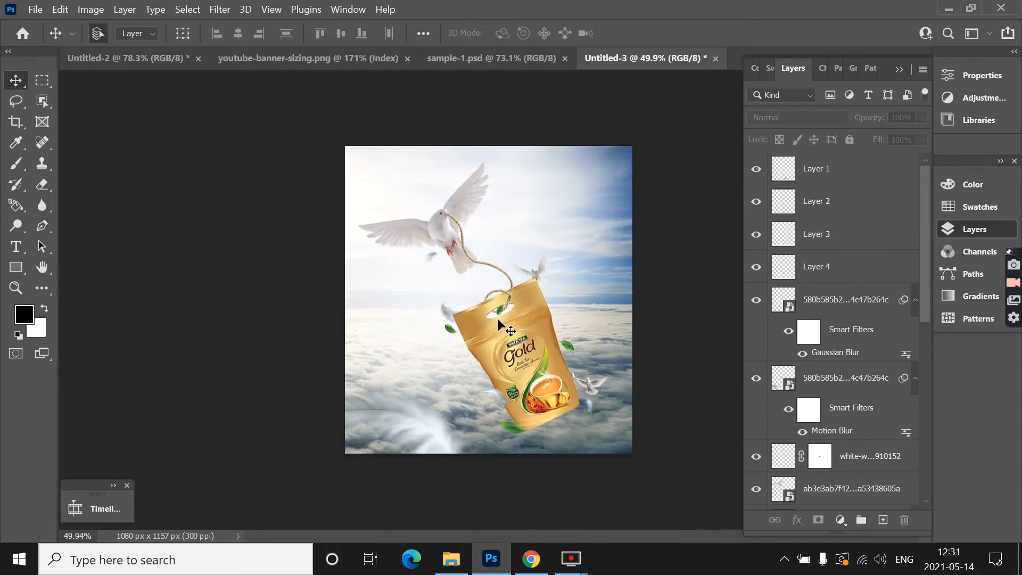
{"action": "key", "text": "ctrl+0"}
{"action": "key", "text": "ctrl"}
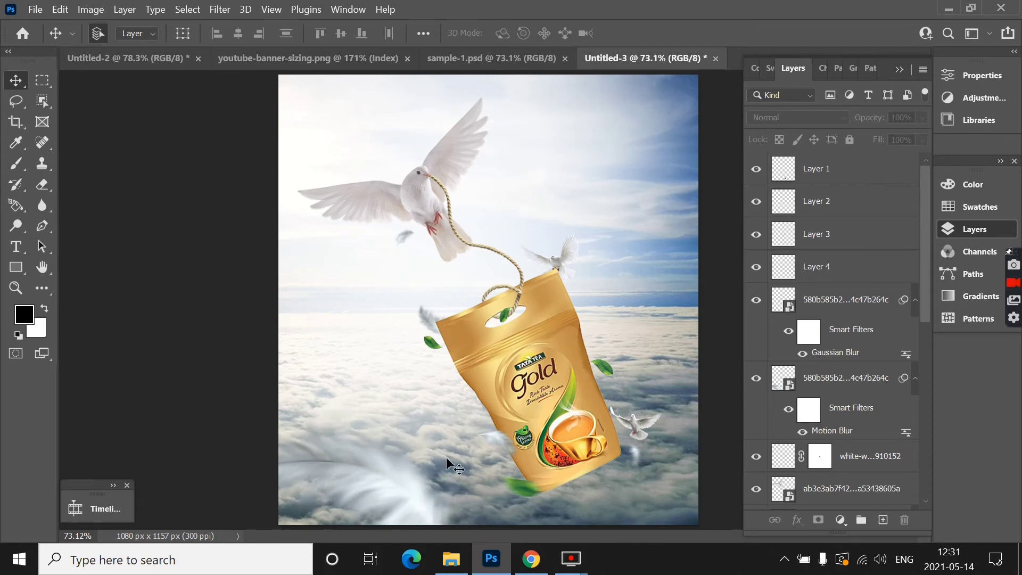
{"action": "left_click", "coordinate": [637, 426], "text": "ctrl"}
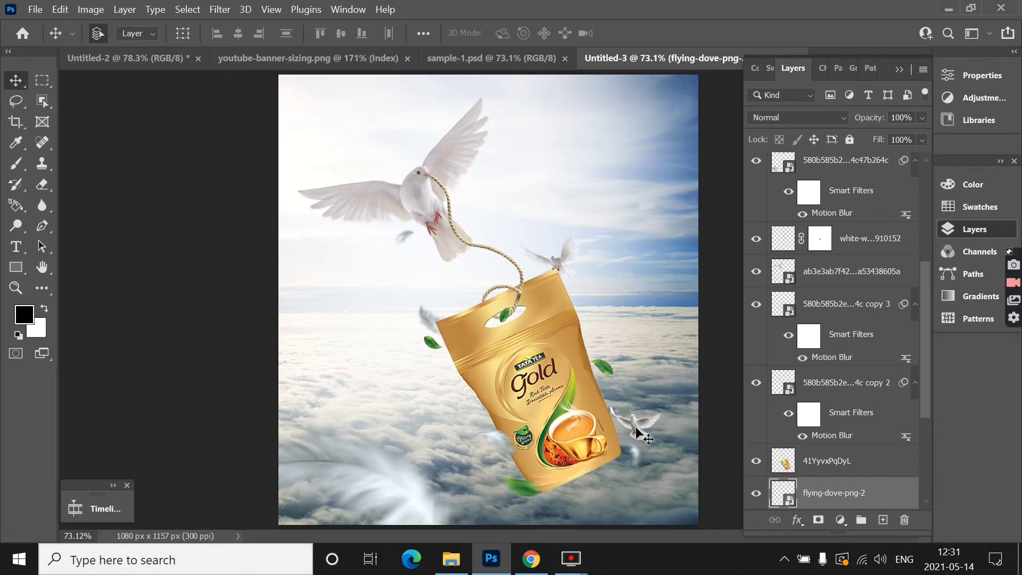
{"action": "left_click", "coordinate": [452, 559]}
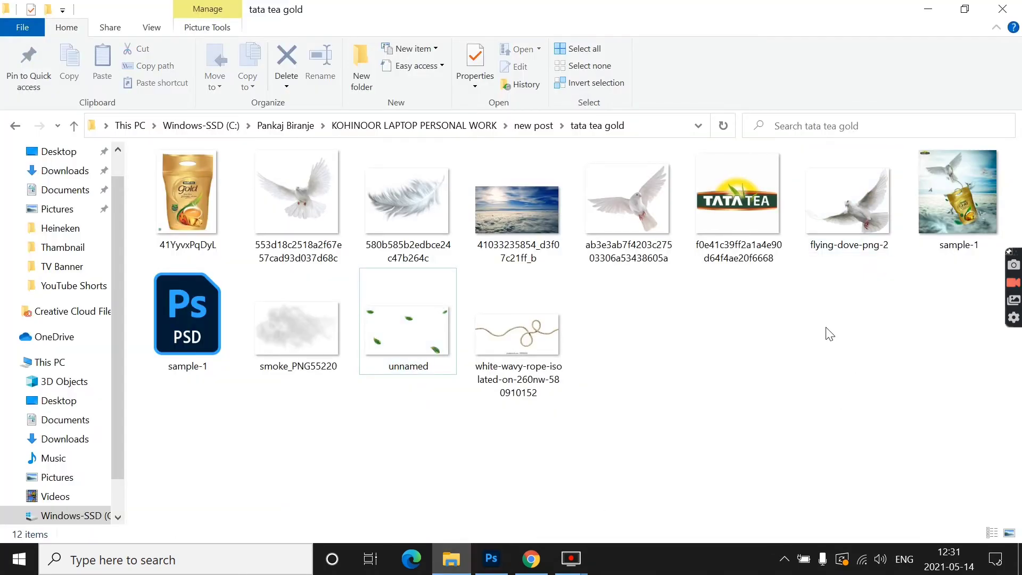
Drag a dove image from File Explorer onto the canvas, shrink it, and set it left of the pouch bottom.
{"action": "left_click", "coordinate": [625, 261]}
{"action": "mouse_move", "coordinate": [625, 261]}
{"action": "left_mouse_down"}
{"action": "mouse_move", "coordinate": [440, 353]}
{"action": "mouse_move", "coordinate": [441, 339]}
{"action": "left_mouse_up"}
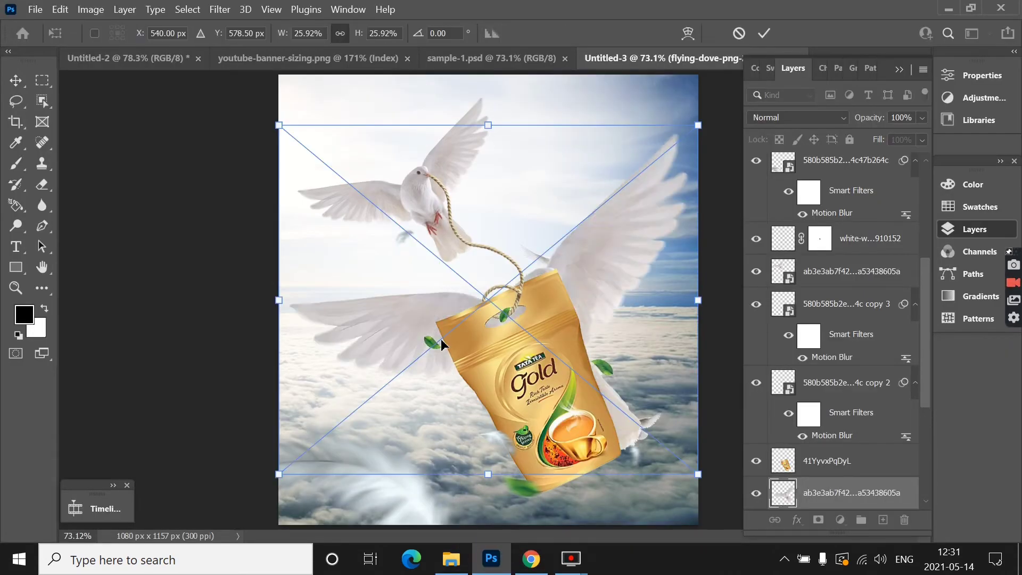
{"action": "mouse_move", "coordinate": [698, 472]}
{"action": "left_mouse_down"}
{"action": "mouse_move", "coordinate": [655, 402]}
{"action": "mouse_move", "coordinate": [561, 361]}
{"action": "mouse_move", "coordinate": [500, 308]}
{"action": "mouse_move", "coordinate": [429, 418]}
{"action": "mouse_move", "coordinate": [464, 425]}
{"action": "mouse_move", "coordinate": [493, 459]}
{"action": "left_mouse_up"}
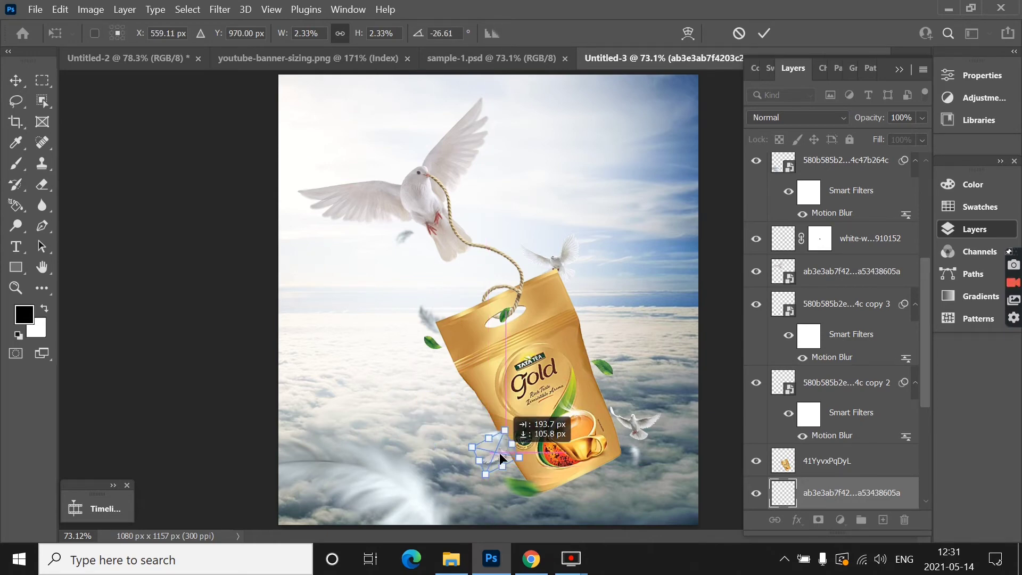
{"action": "left_click", "coordinate": [766, 35]}
{"action": "left_click_drag", "start_coordinate": [499, 460], "coordinate": [489, 455]}
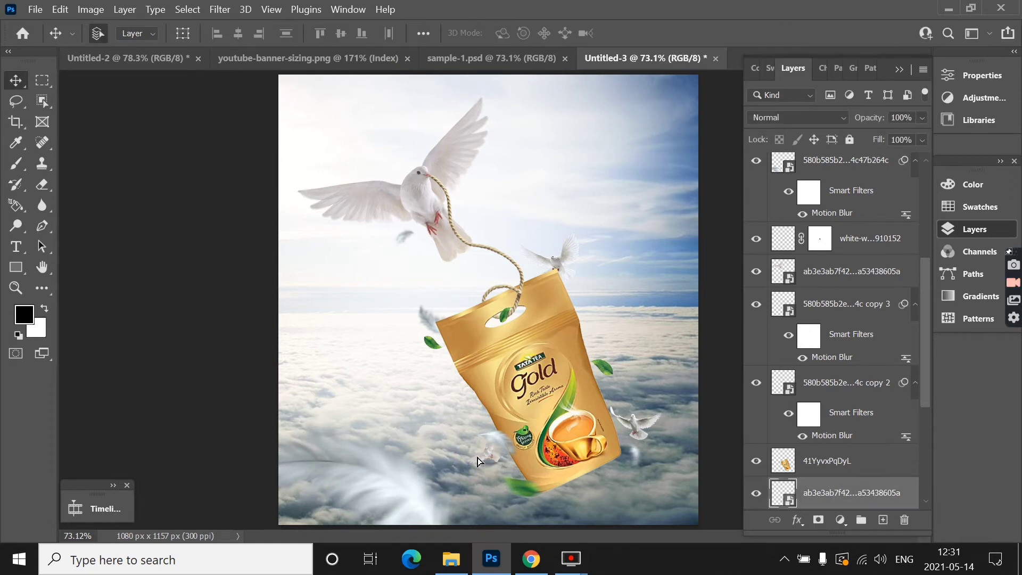
Duplicate the small dove into the left sky, then flip and rotate the copy.
{"action": "left_click", "coordinate": [137, 351]}
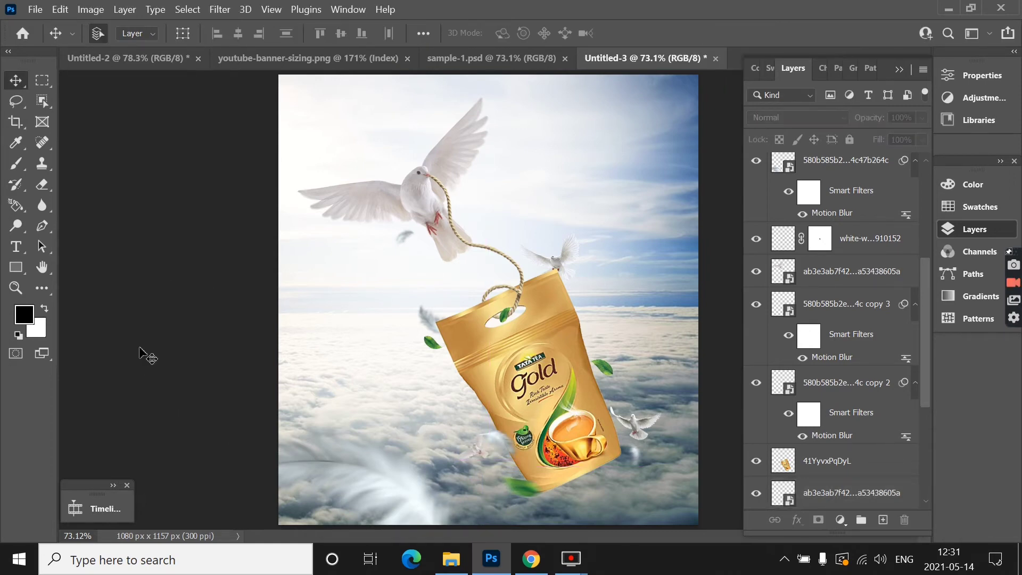
{"action": "scroll", "coordinate": [484, 334], "scroll_direction": "down", "scroll_amount": 1, "text": "alt"}
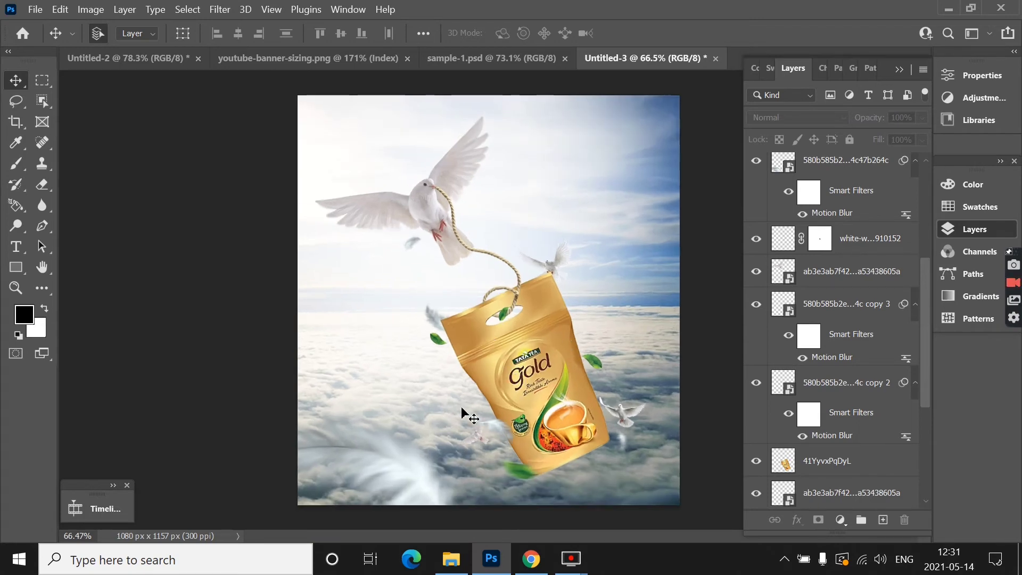
{"action": "left_click", "coordinate": [624, 416]}
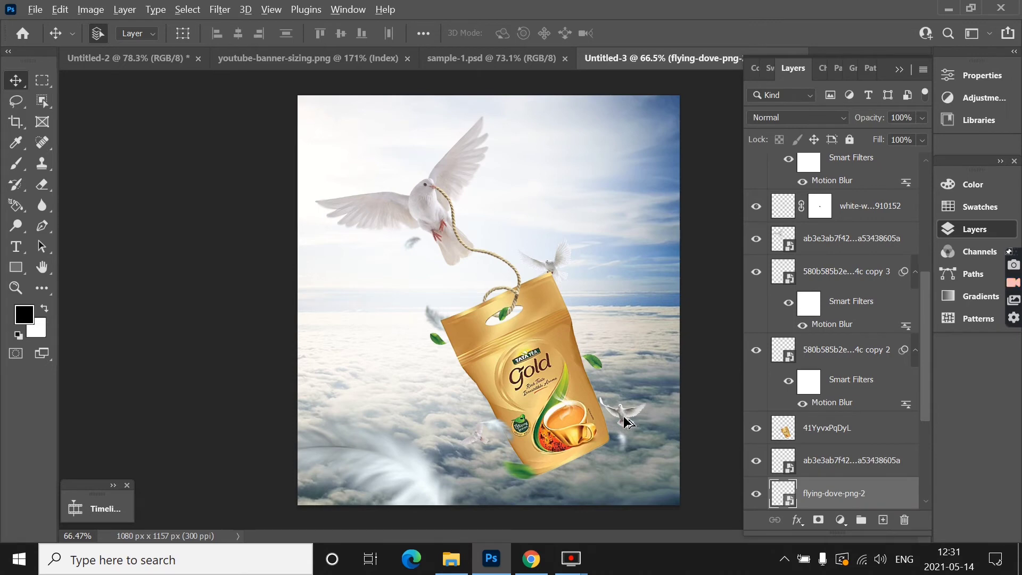
{"action": "left_click_drag", "start_coordinate": [623, 413], "coordinate": [356, 331]}
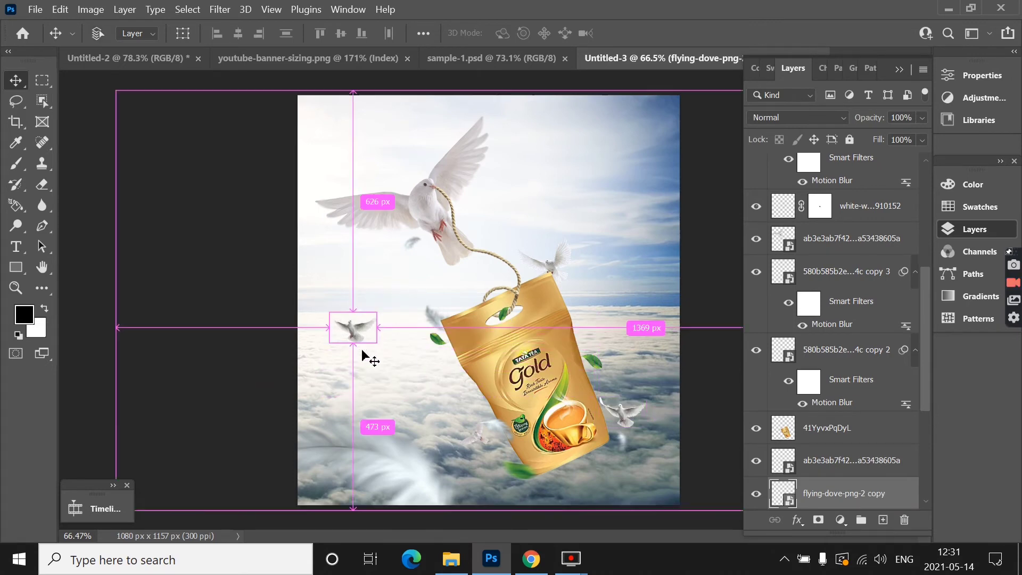
{"action": "key", "text": "ctrl+t"}
{"action": "right_click", "coordinate": [356, 329]}
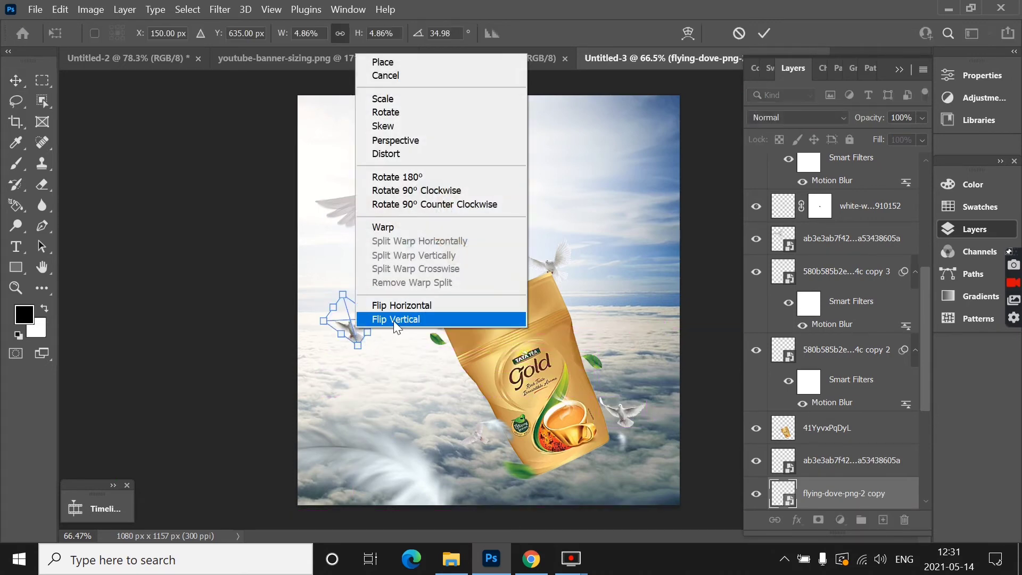
{"action": "left_click", "coordinate": [394, 320]}
{"action": "right_click", "coordinate": [355, 332]}
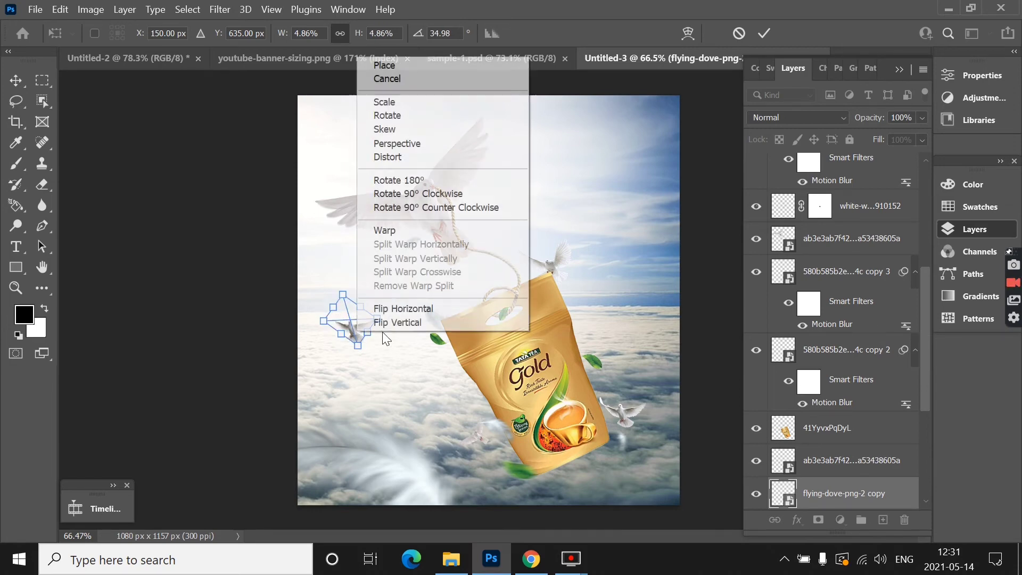
{"action": "left_click", "coordinate": [421, 321]}
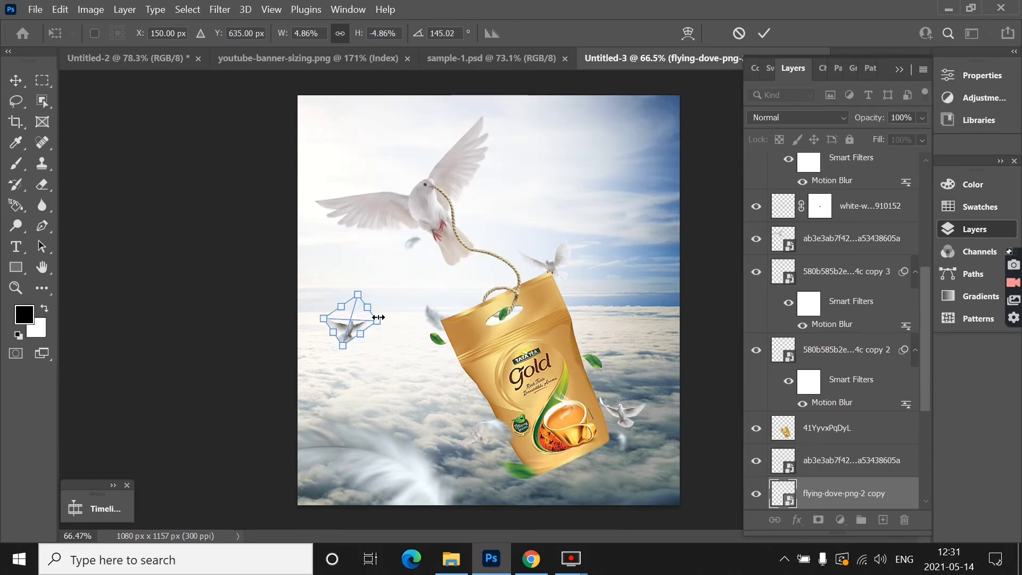
{"action": "mouse_move", "coordinate": [379, 317]}
{"action": "left_mouse_down"}
{"action": "mouse_move", "coordinate": [403, 306]}
{"action": "mouse_move", "coordinate": [337, 329]}
{"action": "mouse_move", "coordinate": [347, 320]}
{"action": "left_mouse_up"}
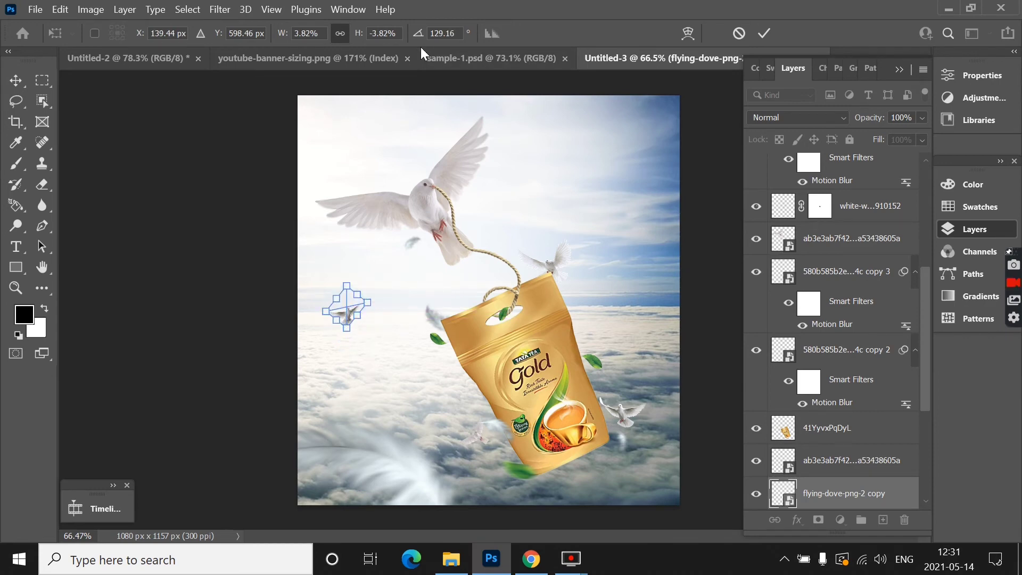
{"action": "left_click", "coordinate": [765, 33]}
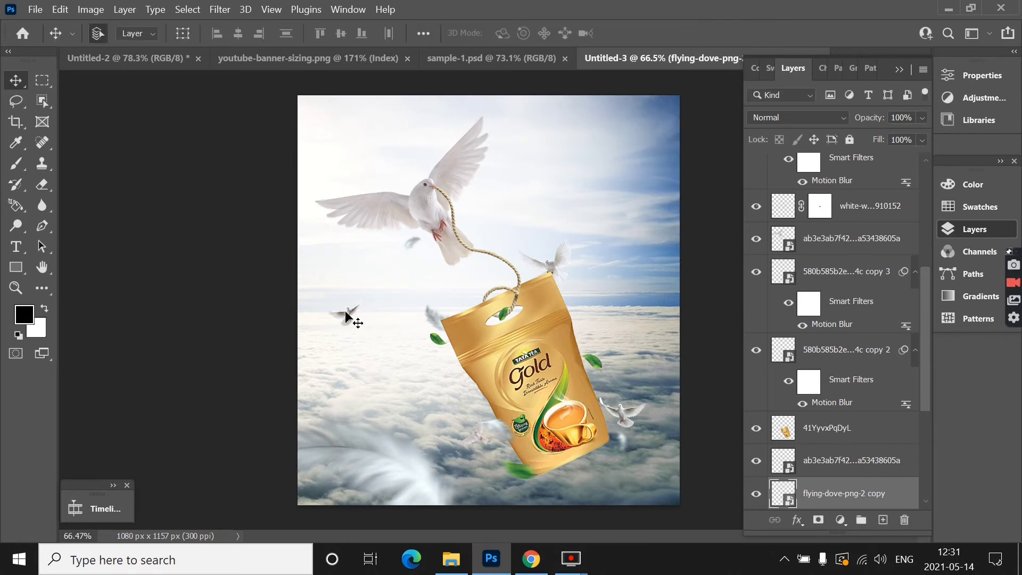
Apply a Gaussian Blur to the dove copy.
{"action": "left_click", "coordinate": [187, 10]}
{"action": "left_click", "coordinate": [220, 10]}
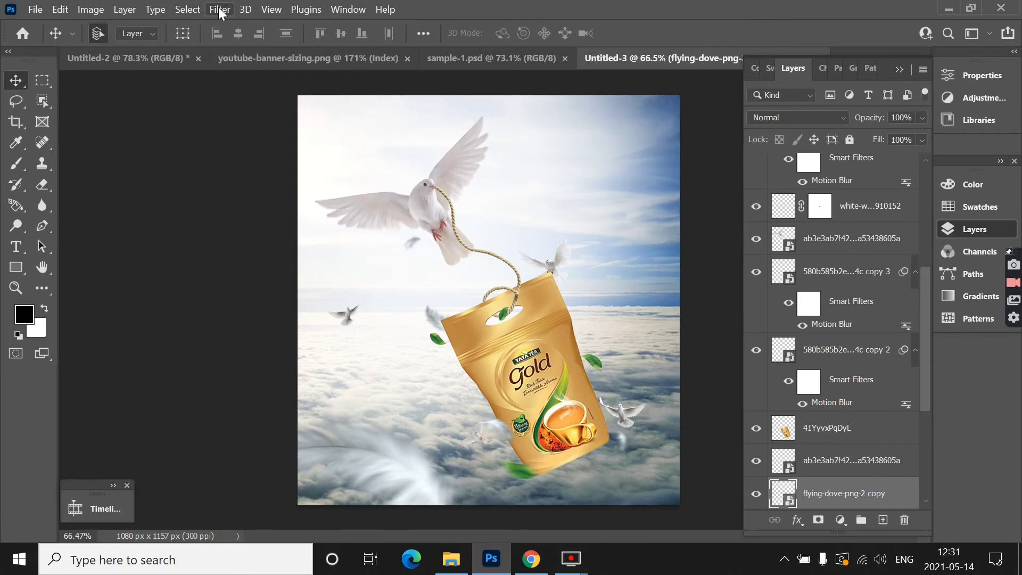
{"action": "left_click", "coordinate": [219, 12]}
{"action": "mouse_move", "coordinate": [307, 197]}
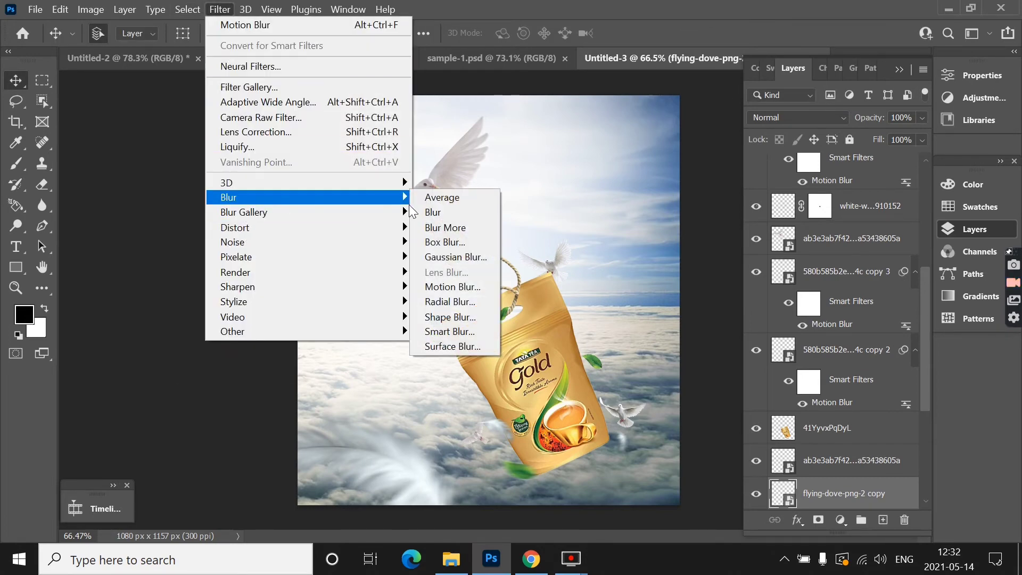
{"action": "left_click", "coordinate": [454, 258]}
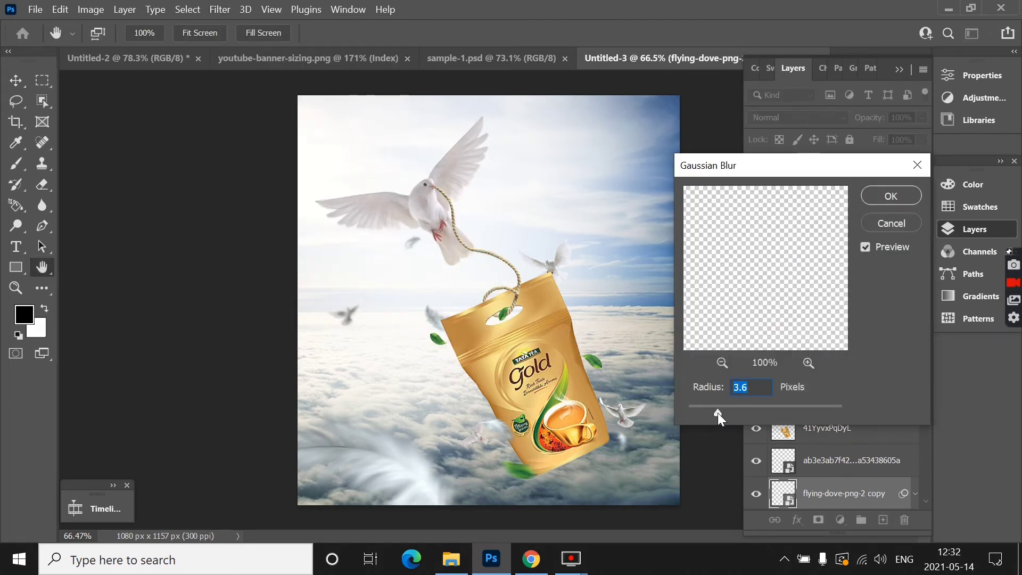
{"action": "left_click", "coordinate": [891, 196]}
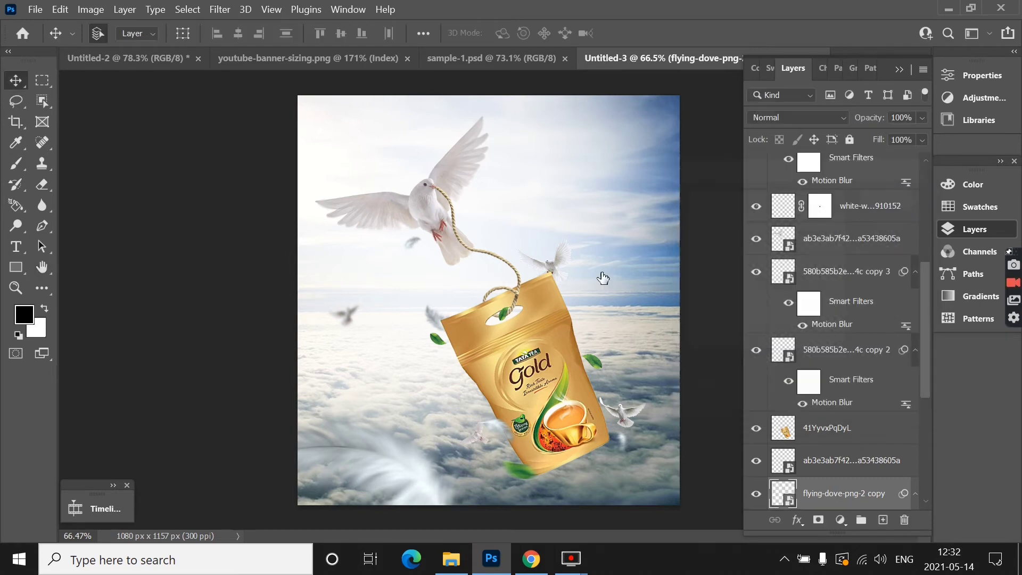
{"action": "left_click", "coordinate": [214, 195]}
{"action": "scroll", "coordinate": [214, 196], "scroll_direction": "up", "scroll_amount": 1}
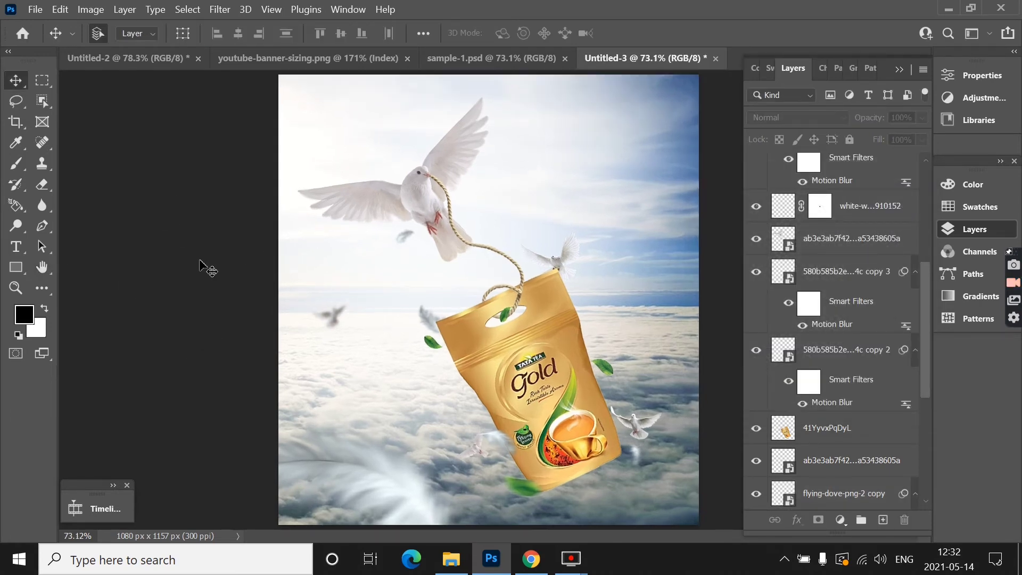
Duplicate the small dove to the top right and nudge it slightly down-left.
{"action": "left_click", "coordinate": [641, 432]}
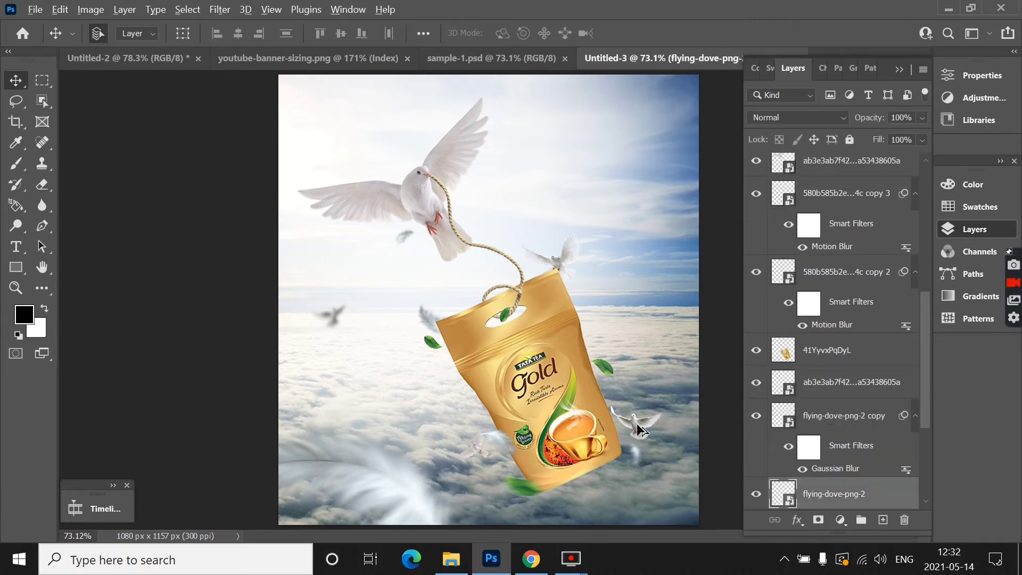
{"action": "mouse_move", "coordinate": [640, 433]}
{"action": "left_mouse_down"}
{"action": "mouse_move", "coordinate": [640, 155]}
{"action": "mouse_move", "coordinate": [646, 180]}
{"action": "left_mouse_up"}
{"action": "key", "text": "ctrl+t"}
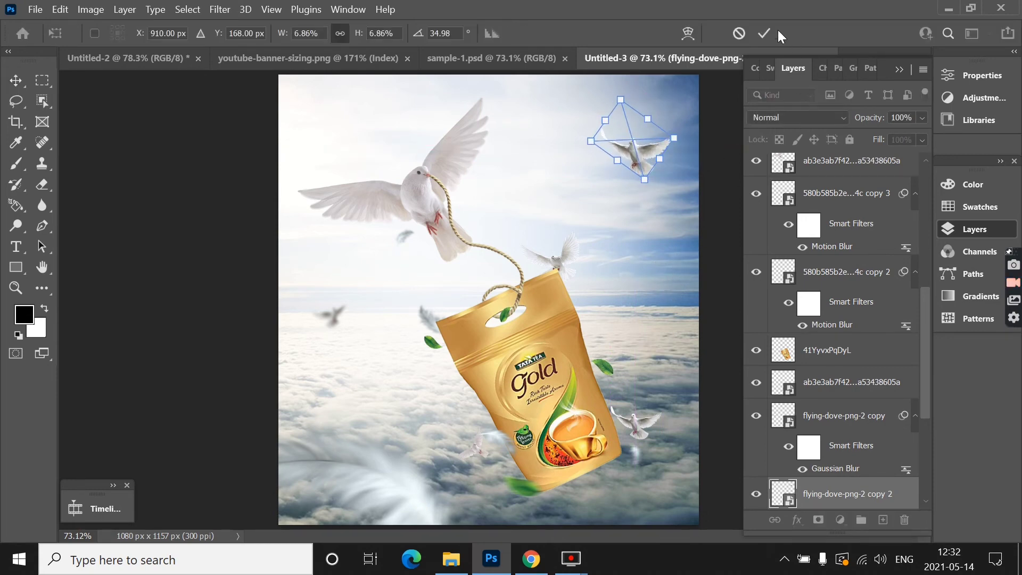
{"action": "left_click", "coordinate": [764, 33]}
{"action": "left_click_drag", "start_coordinate": [640, 154], "coordinate": [633, 172]}
Soften the top-right dove with a Gaussian Blur of radius 2.1.
{"action": "left_click", "coordinate": [228, 9]}
{"action": "mouse_move", "coordinate": [228, 197]}
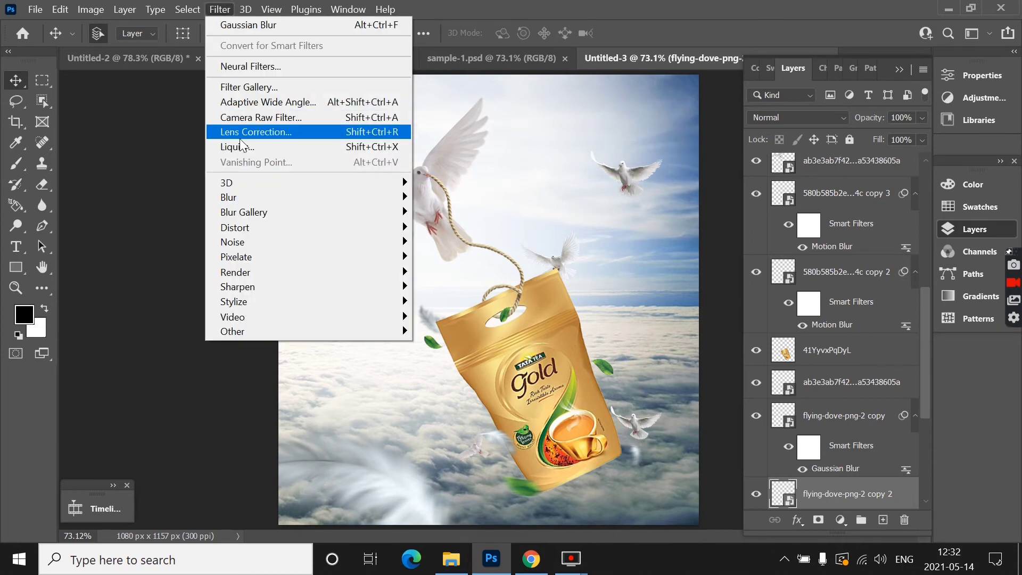
{"action": "left_click", "coordinate": [471, 258]}
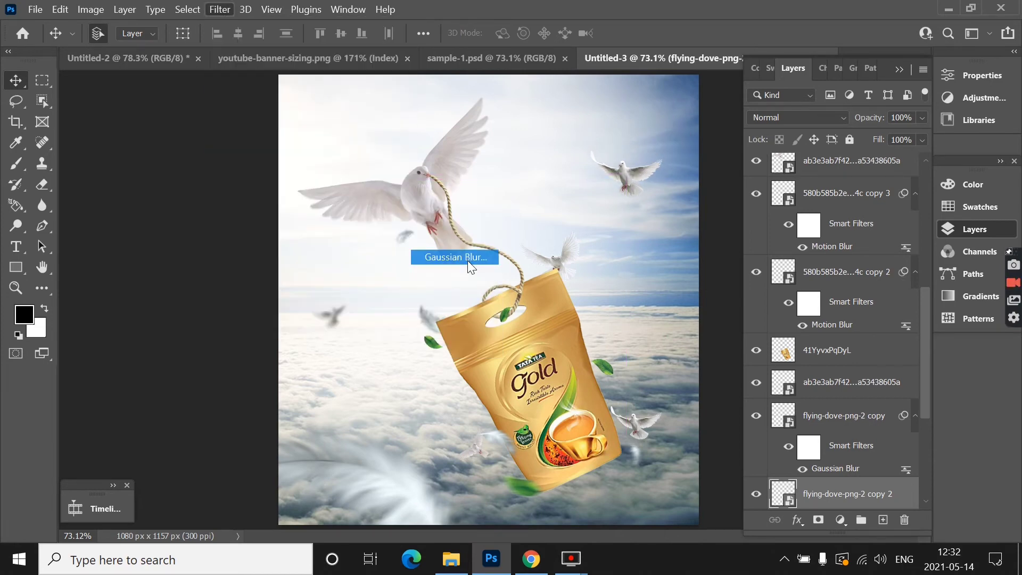
{"action": "left_click_drag", "start_coordinate": [717, 413], "coordinate": [705, 414]}
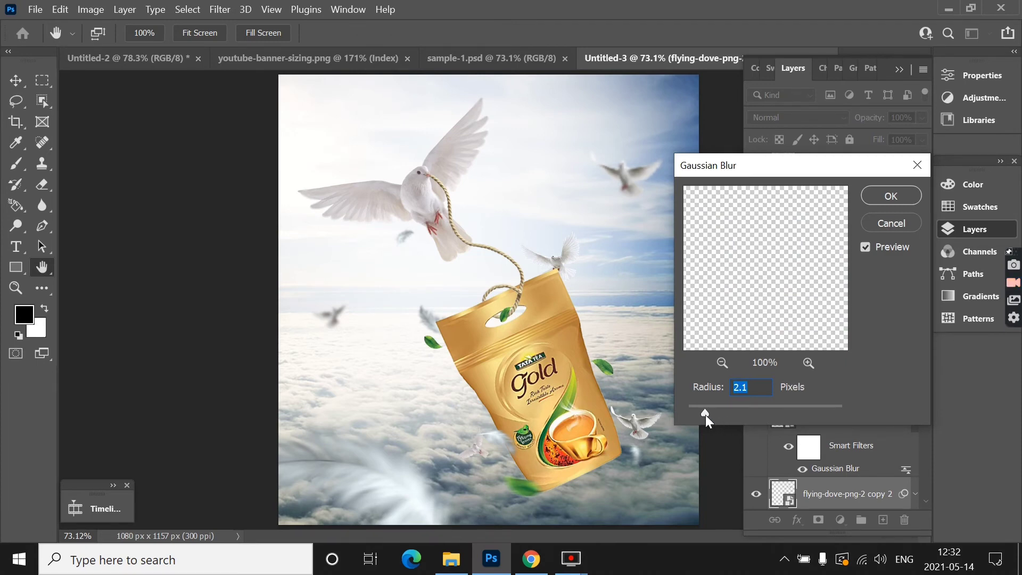
{"action": "left_click", "coordinate": [891, 196]}
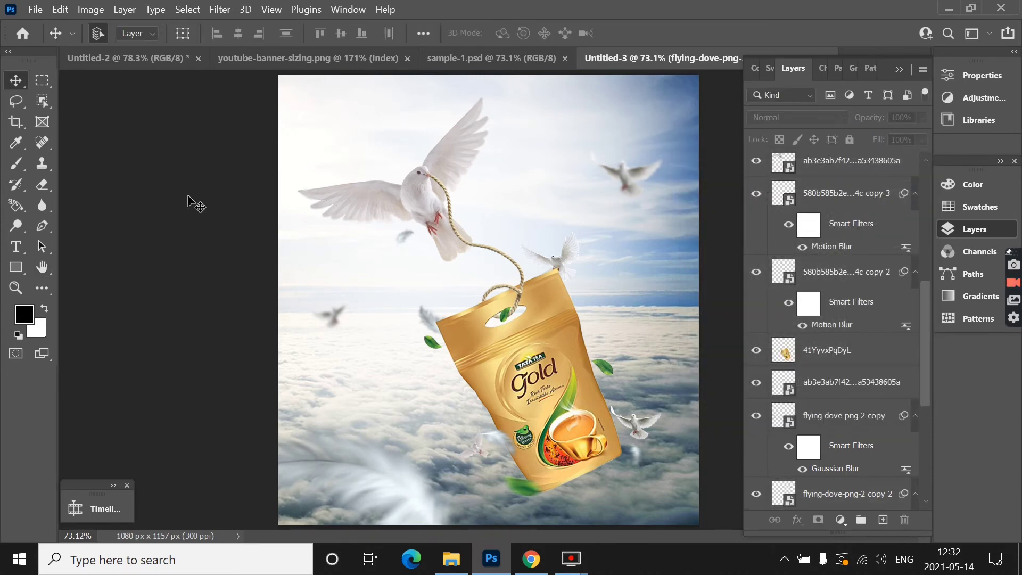
Open the File Open dialog and cancel it without opening anything.
{"action": "key", "text": "ctrl+o"}
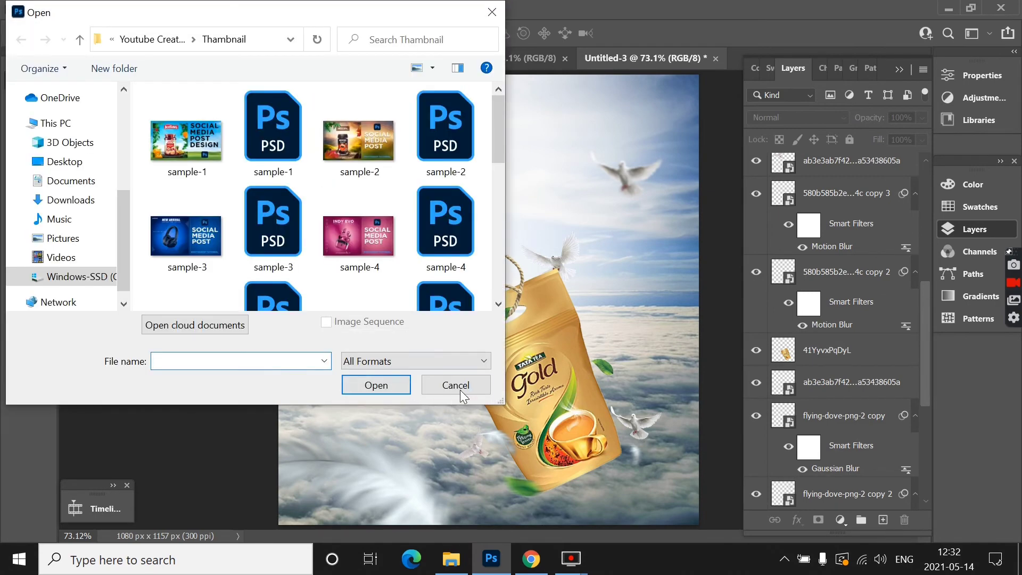
{"action": "left_click", "coordinate": [462, 394]}
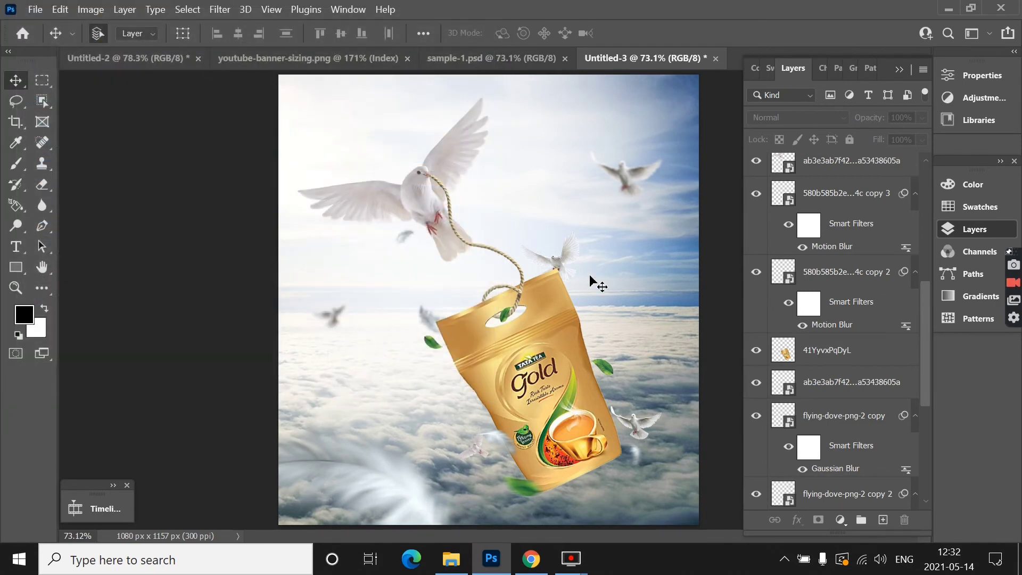
{"action": "scroll", "coordinate": [588, 281], "scroll_direction": "down", "scroll_amount": 2}
{"action": "scroll", "coordinate": [591, 278], "scroll_direction": "up", "scroll_amount": 1}
{"action": "scroll", "coordinate": [591, 278], "scroll_direction": "up", "scroll_amount": 1}
{"action": "scroll", "coordinate": [591, 278], "scroll_direction": "down", "scroll_amount": 2}
{"action": "scroll", "coordinate": [591, 278], "scroll_direction": "up", "scroll_amount": 1}
{"action": "scroll", "coordinate": [587, 271], "scroll_direction": "down", "scroll_amount": 1}
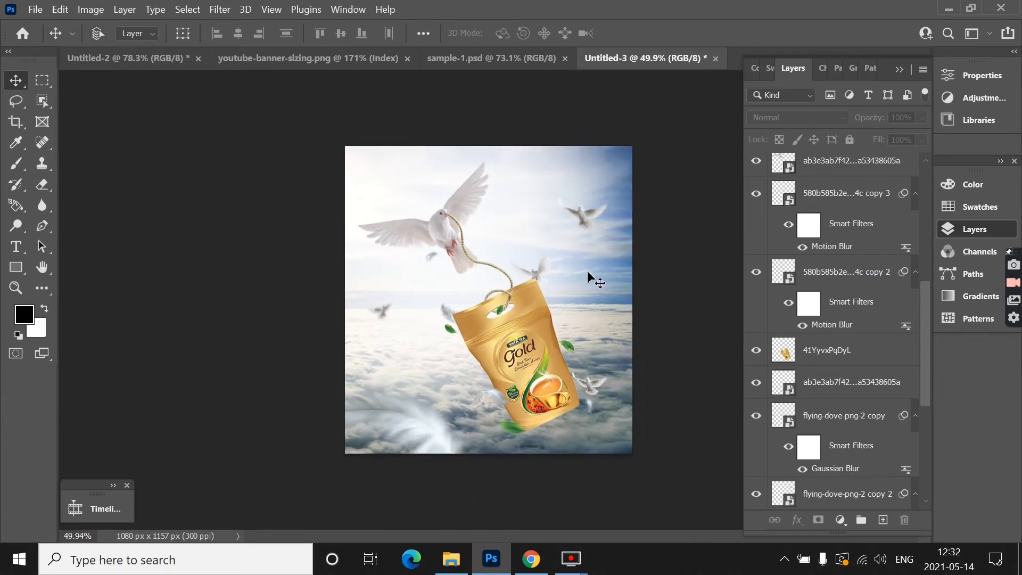
{"action": "scroll", "coordinate": [587, 270], "scroll_direction": "up", "scroll_amount": 1}
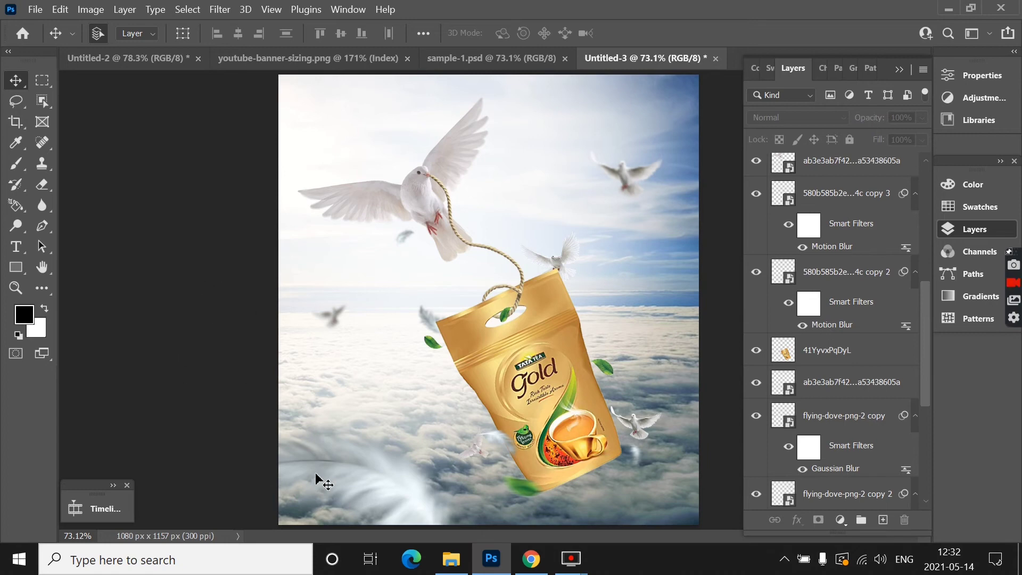
Duplicate the motion-blurred feather lower, then enlarge, flip and tilt the copy across the bottom-left clouds.
{"action": "left_click_drag", "start_coordinate": [354, 476], "coordinate": [395, 513]}
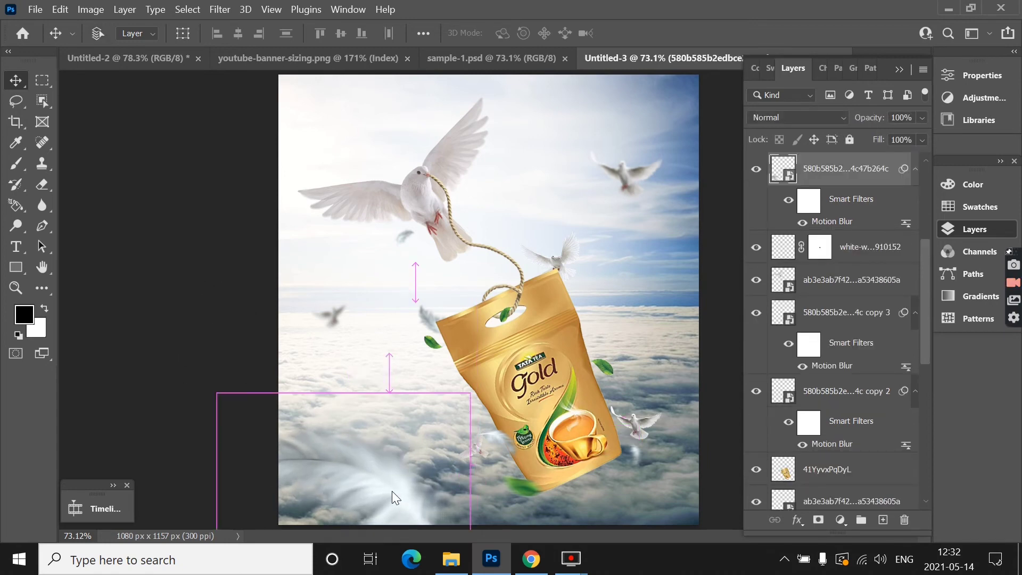
{"action": "key", "text": "ctrl+t"}
{"action": "left_click", "coordinate": [586, 244]}
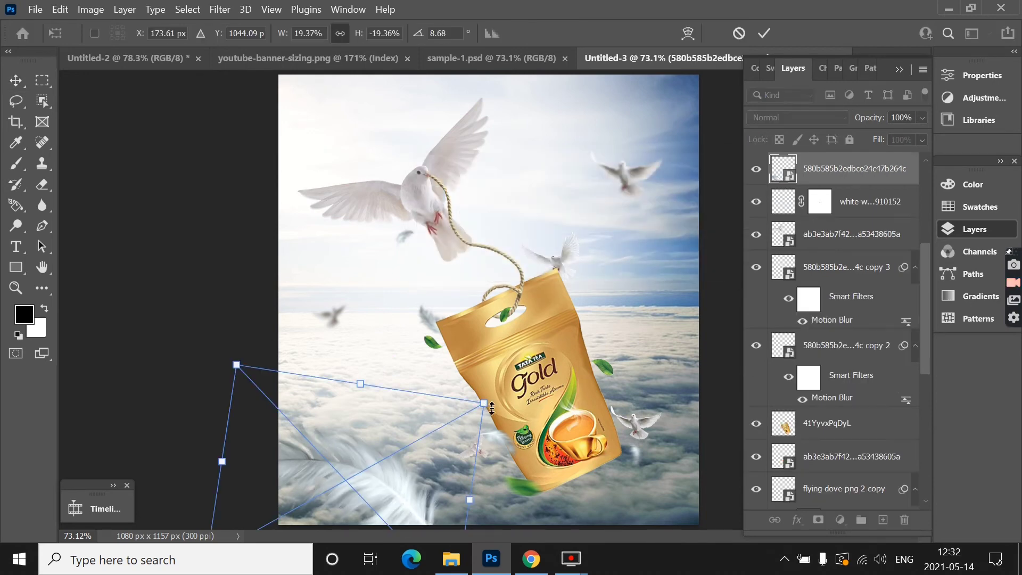
{"action": "left_click_drag", "start_coordinate": [468, 418], "coordinate": [570, 362]}
{"action": "left_click_drag", "start_coordinate": [424, 456], "coordinate": [428, 452]}
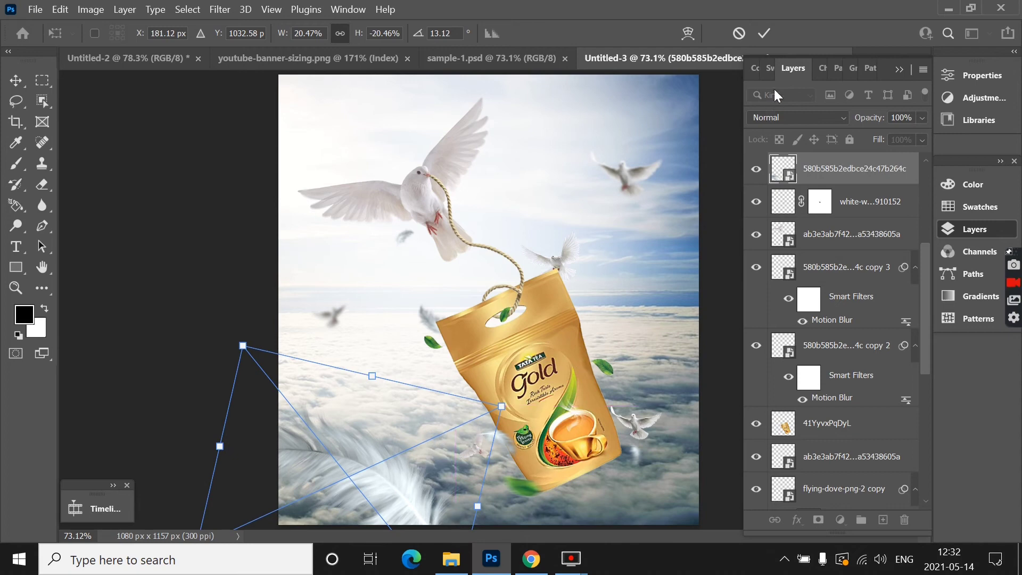
{"action": "left_click", "coordinate": [765, 33]}
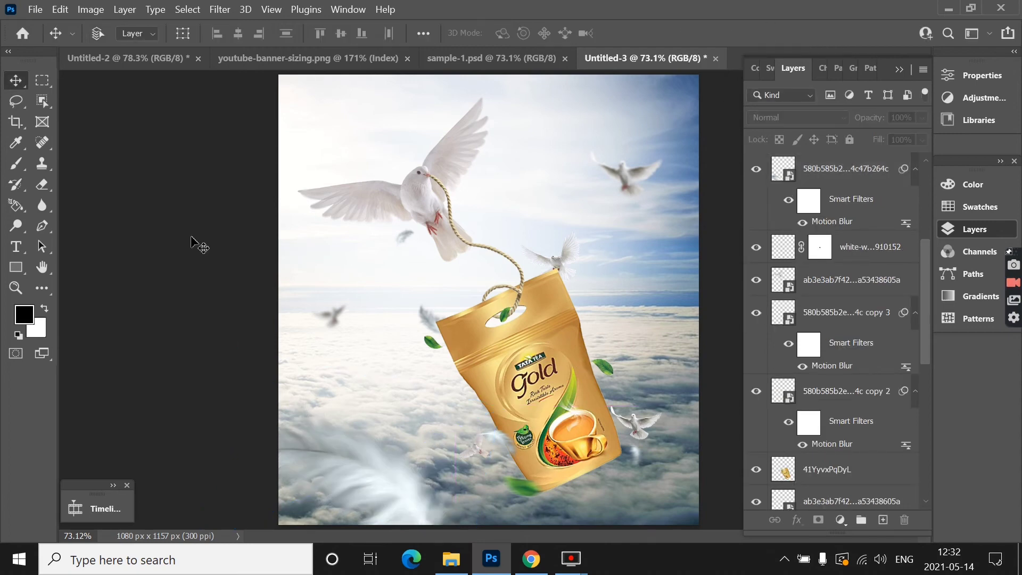
Place smoke_PNG55220, shrink it to a small wisp, and position it near the pouch bottom.
{"action": "scroll", "coordinate": [216, 260], "scroll_direction": "down", "scroll_amount": 2}
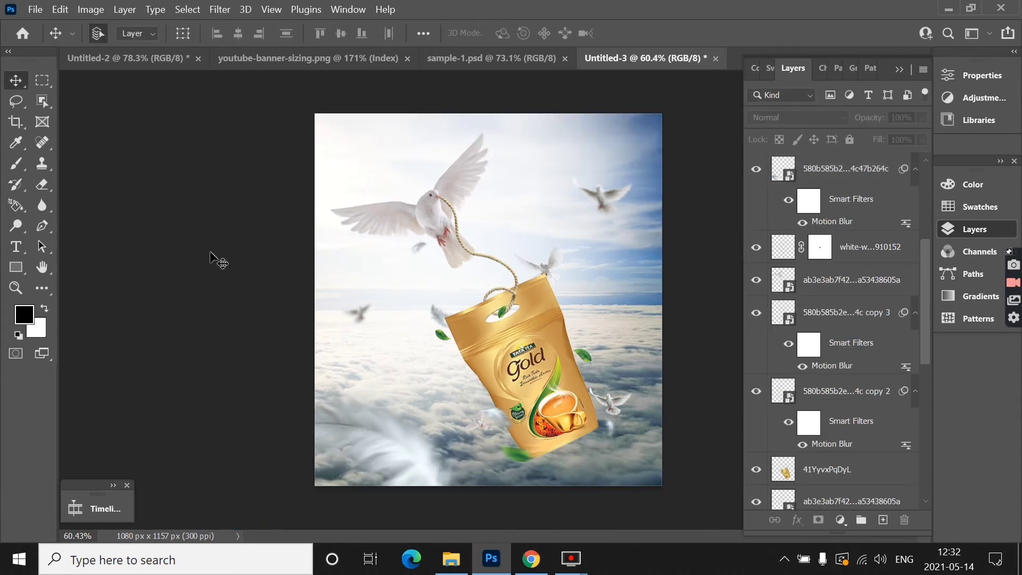
{"action": "scroll", "coordinate": [215, 260], "scroll_direction": "up", "scroll_amount": 1}
{"action": "scroll", "coordinate": [216, 260], "scroll_direction": "up", "scroll_amount": 1}
{"action": "scroll", "coordinate": [216, 260], "scroll_direction": "down", "scroll_amount": 1}
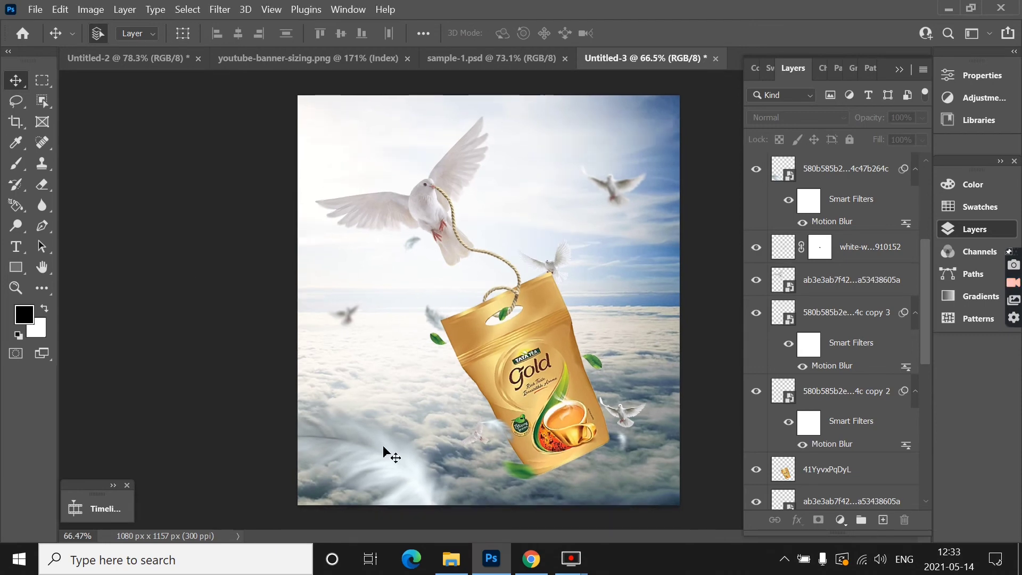
{"action": "left_click", "coordinate": [451, 559]}
{"action": "mouse_move", "coordinate": [296, 347]}
{"action": "left_mouse_down"}
{"action": "mouse_move", "coordinate": [561, 504]}
{"action": "mouse_move", "coordinate": [589, 475]}
{"action": "left_mouse_up"}
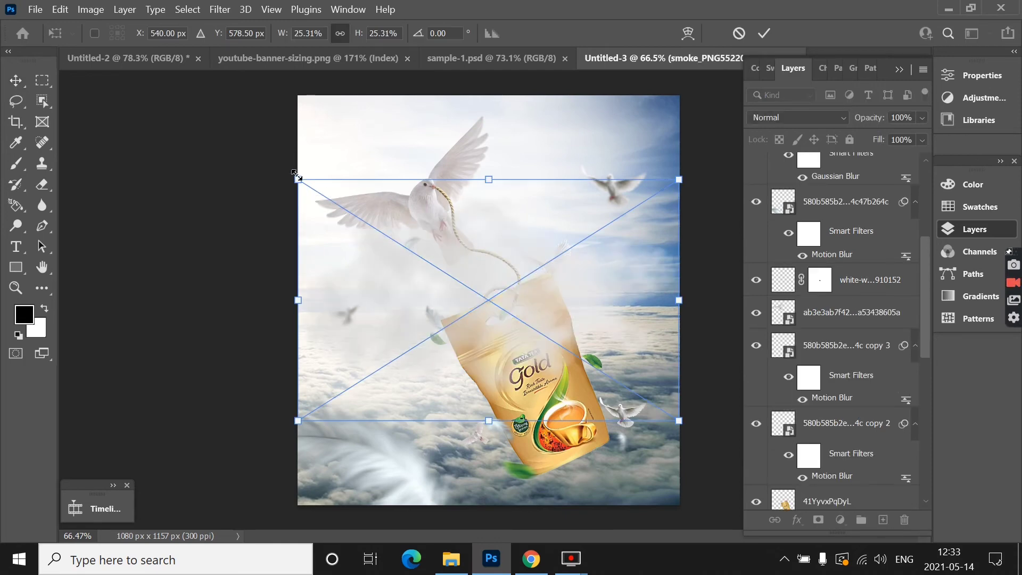
{"action": "left_click_drag", "start_coordinate": [296, 176], "coordinate": [425, 259]}
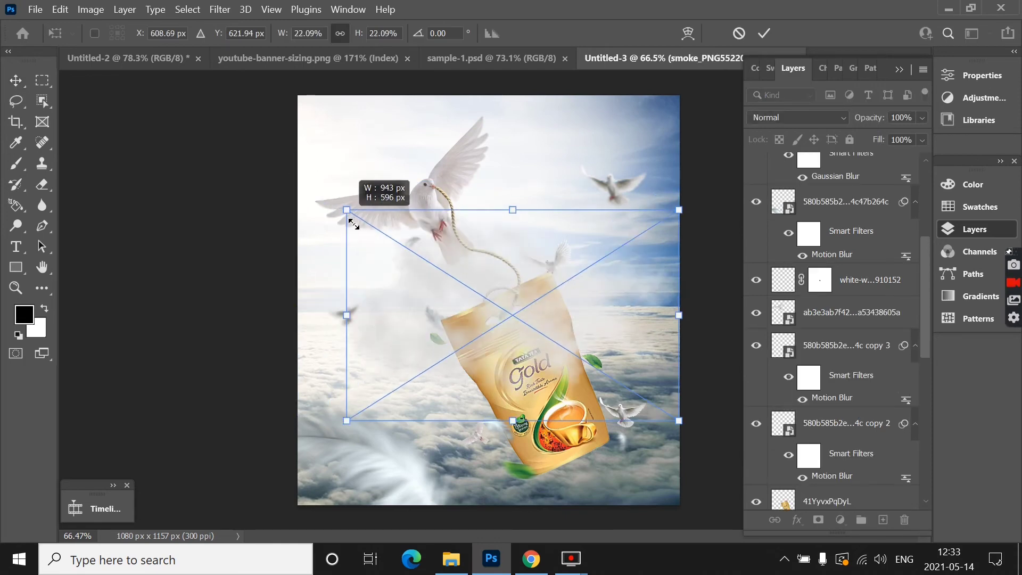
{"action": "left_click", "coordinate": [764, 33]}
{"action": "mouse_move", "coordinate": [571, 367]}
{"action": "left_mouse_down"}
{"action": "mouse_move", "coordinate": [650, 502]}
{"action": "mouse_move", "coordinate": [668, 452]}
{"action": "left_mouse_up"}
{"action": "left_click_drag", "start_coordinate": [614, 478], "coordinate": [611, 454]}
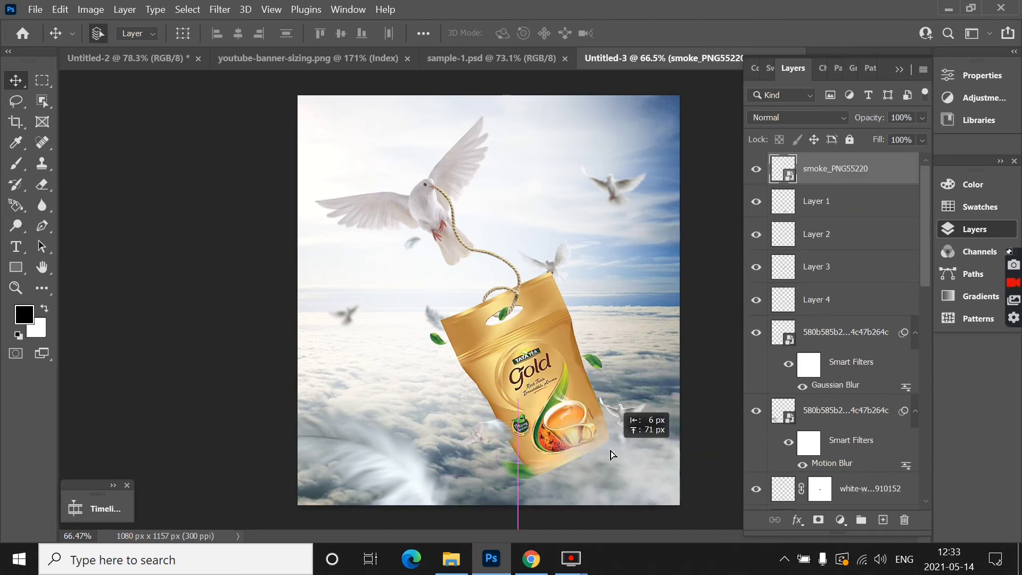
{"action": "left_click_drag", "start_coordinate": [611, 454], "coordinate": [639, 468]}
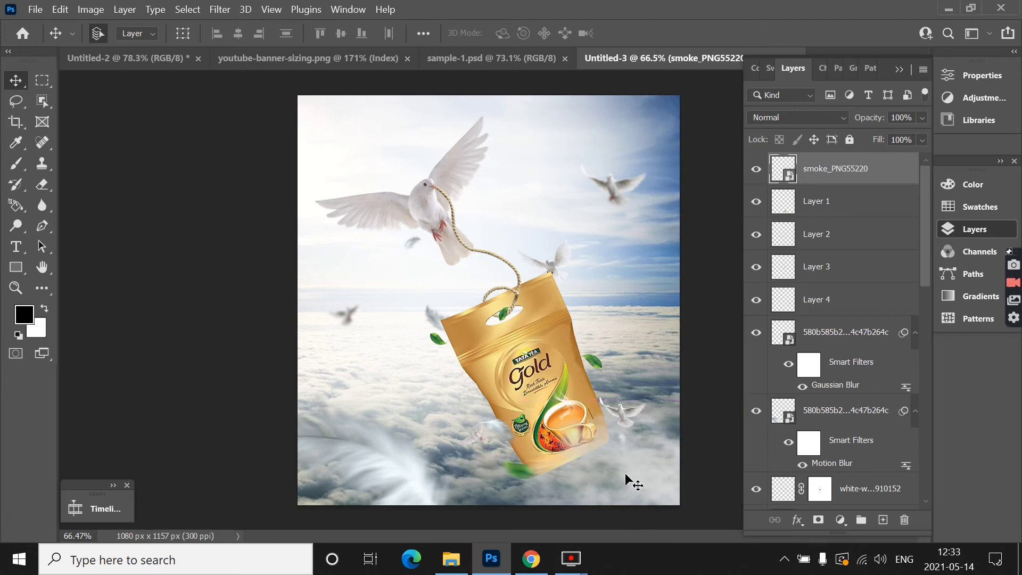
{"action": "left_click", "coordinate": [246, 182]}
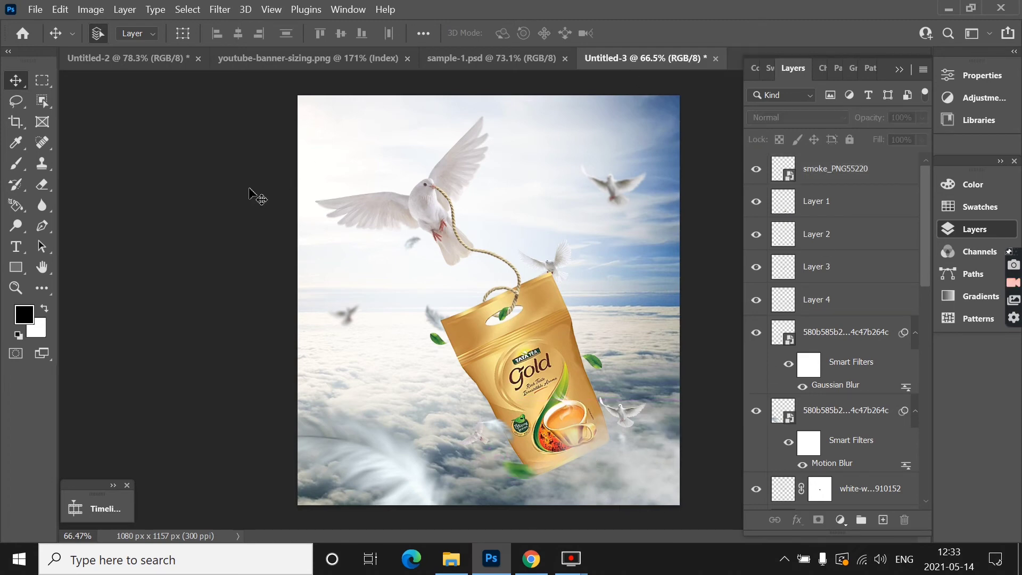
Drag the Tata Tea logo file from the source folder over to Photoshop.
{"action": "scroll", "coordinate": [256, 197], "scroll_direction": "up", "scroll_amount": 1}
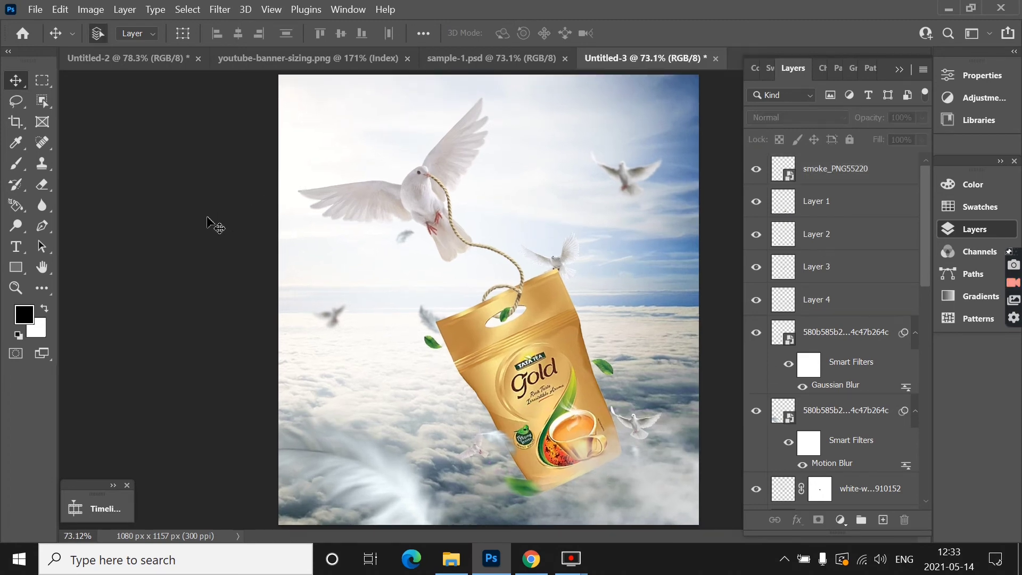
{"action": "scroll", "coordinate": [213, 226], "scroll_direction": "down", "scroll_amount": 2}
{"action": "scroll", "coordinate": [211, 228], "scroll_direction": "up", "scroll_amount": 2}
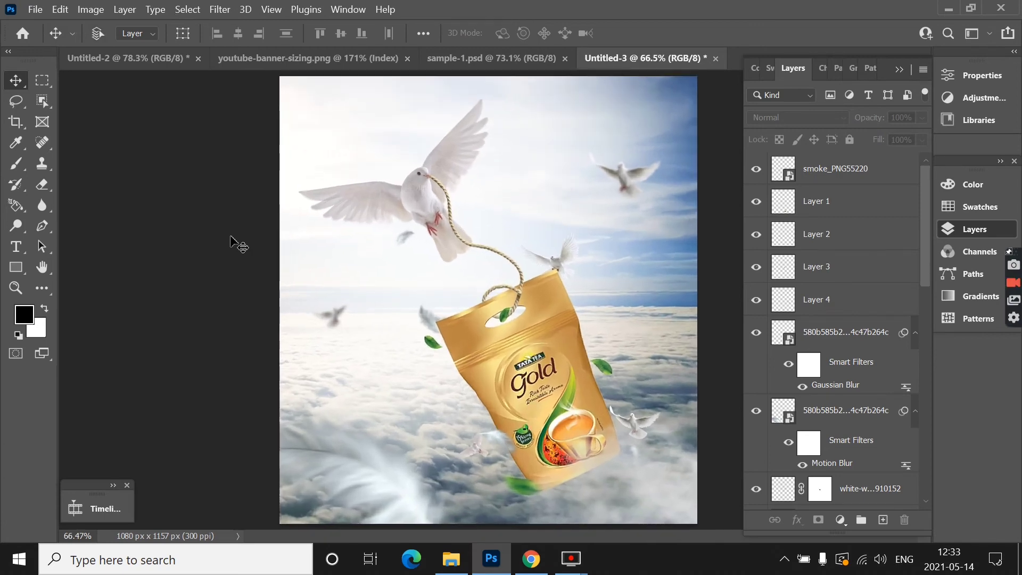
{"action": "scroll", "coordinate": [235, 242], "scroll_direction": "up", "scroll_amount": 1}
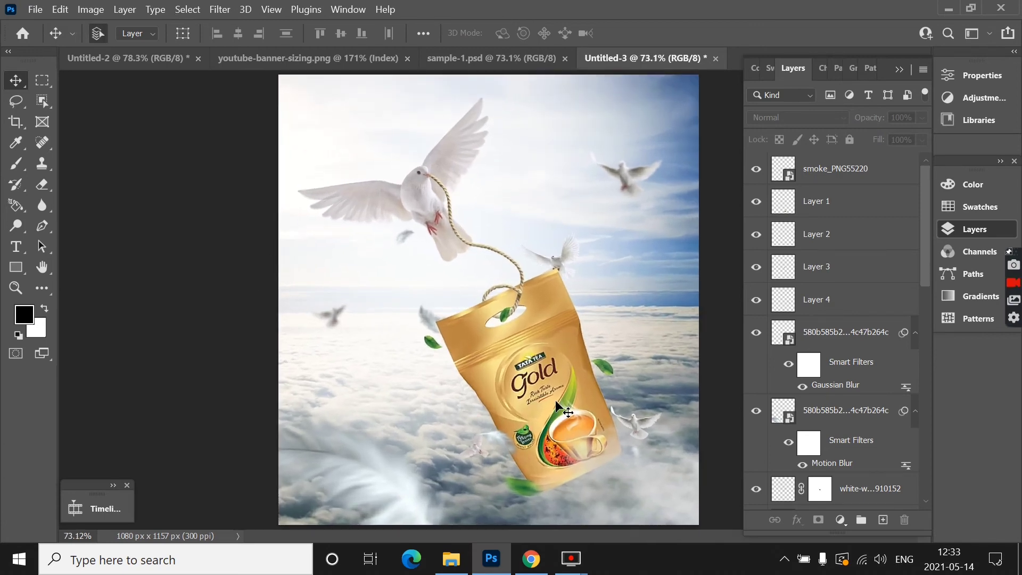
{"action": "left_click", "coordinate": [452, 559]}
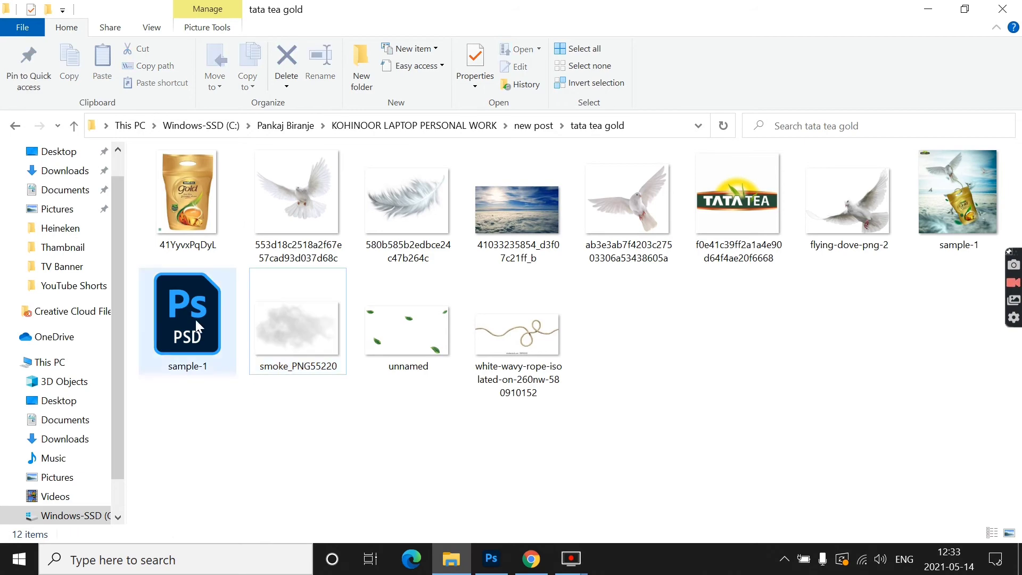
{"action": "left_click_drag", "start_coordinate": [783, 256], "coordinate": [500, 564]}
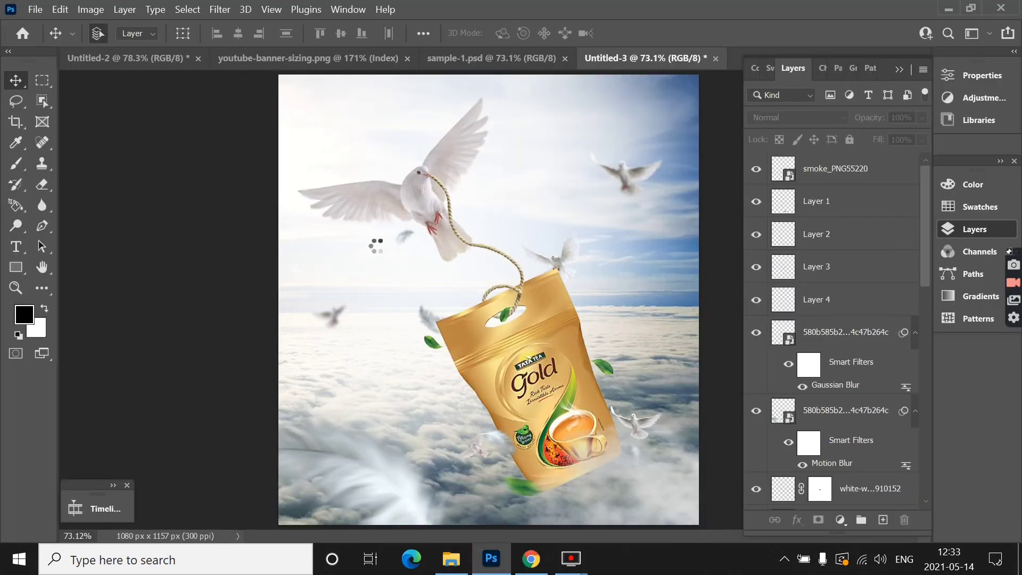
Place the Tata Tea logo, rasterize its layer, and Magic Erase its white background.
{"action": "left_click_drag", "start_coordinate": [500, 565], "coordinate": [373, 256]}
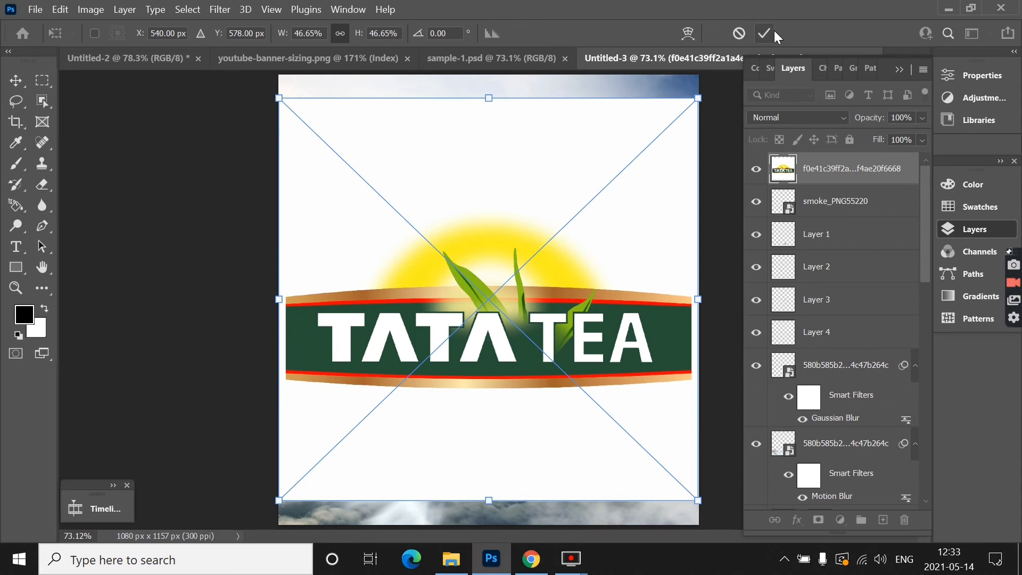
{"action": "left_click", "coordinate": [764, 33]}
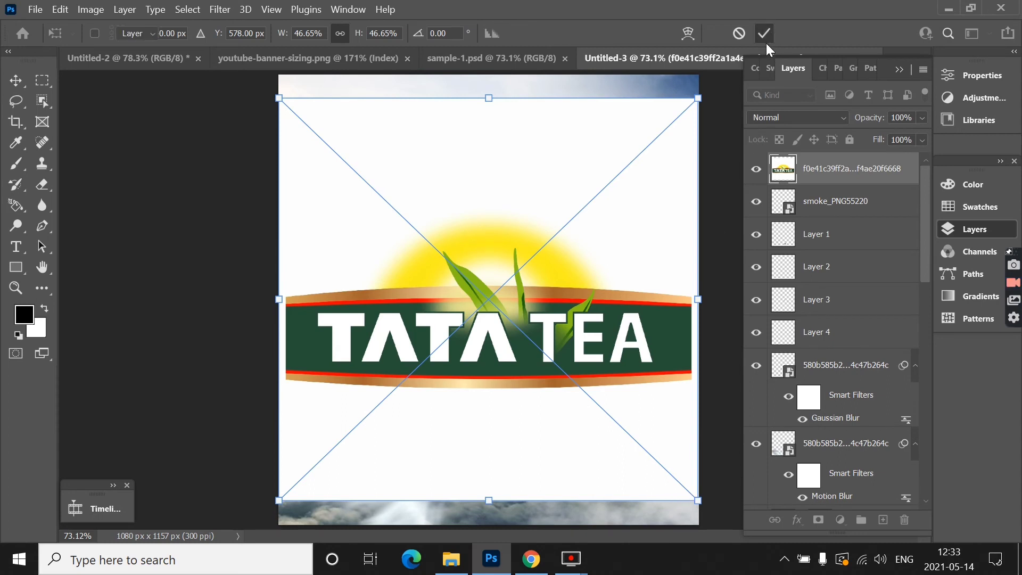
{"action": "left_click", "coordinate": [43, 186]}
{"action": "left_click", "coordinate": [327, 178]}
{"action": "left_click", "coordinate": [541, 240]}
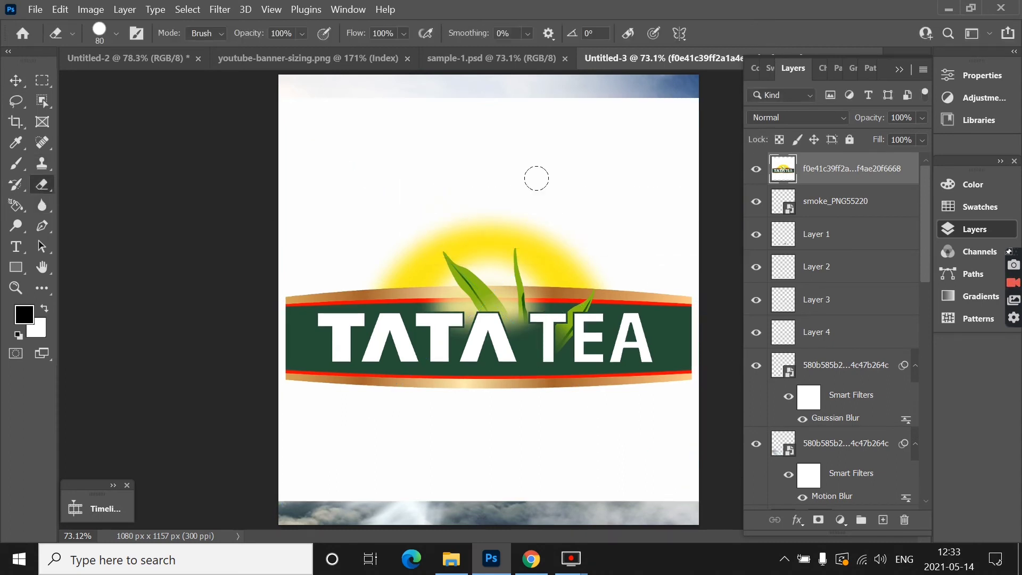
{"action": "right_click", "coordinate": [52, 188]}
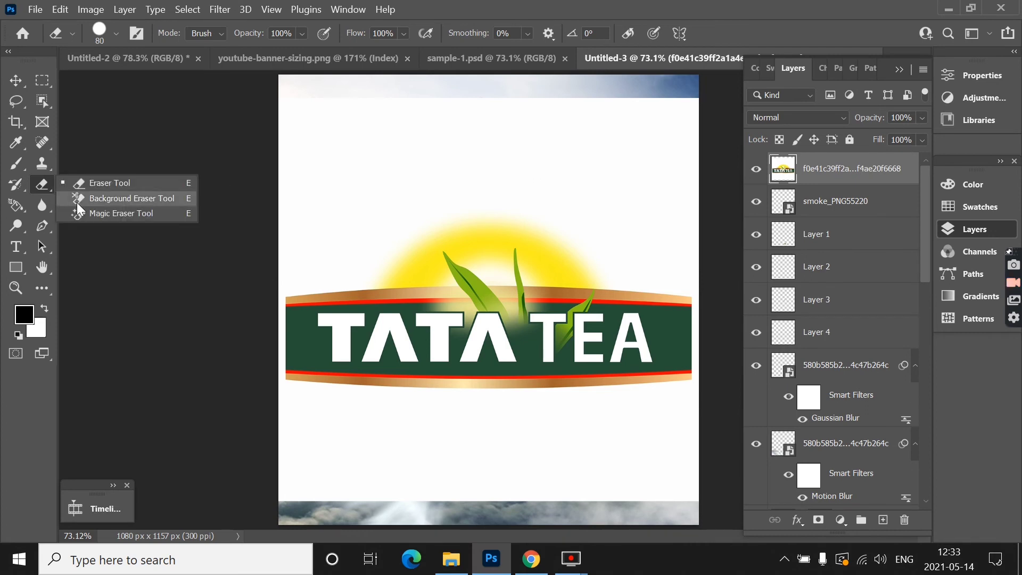
{"action": "left_click", "coordinate": [104, 210]}
{"action": "left_click", "coordinate": [342, 186]}
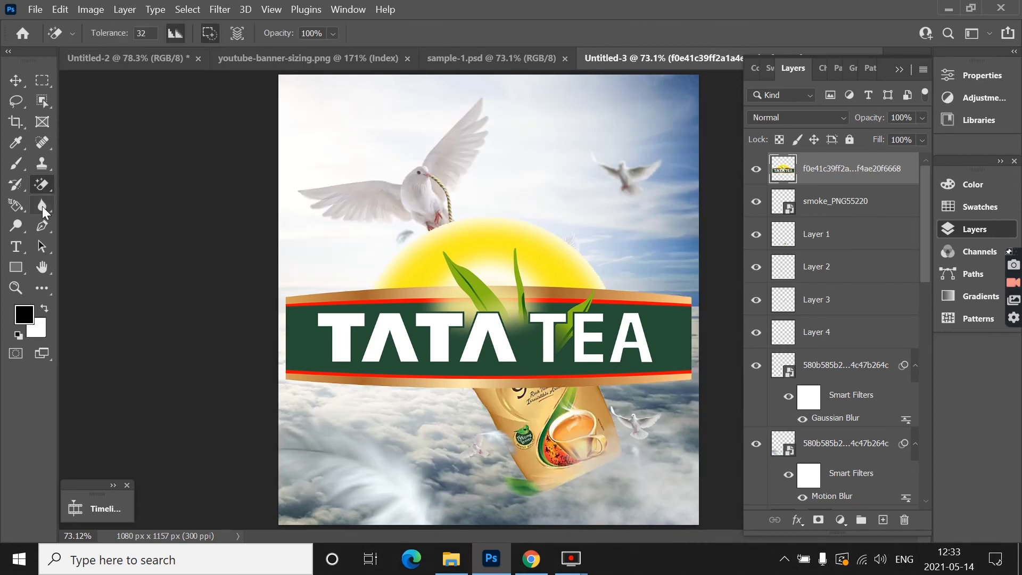
Scale the logo down into the poster's top-left corner.
{"action": "left_click", "coordinate": [15, 80]}
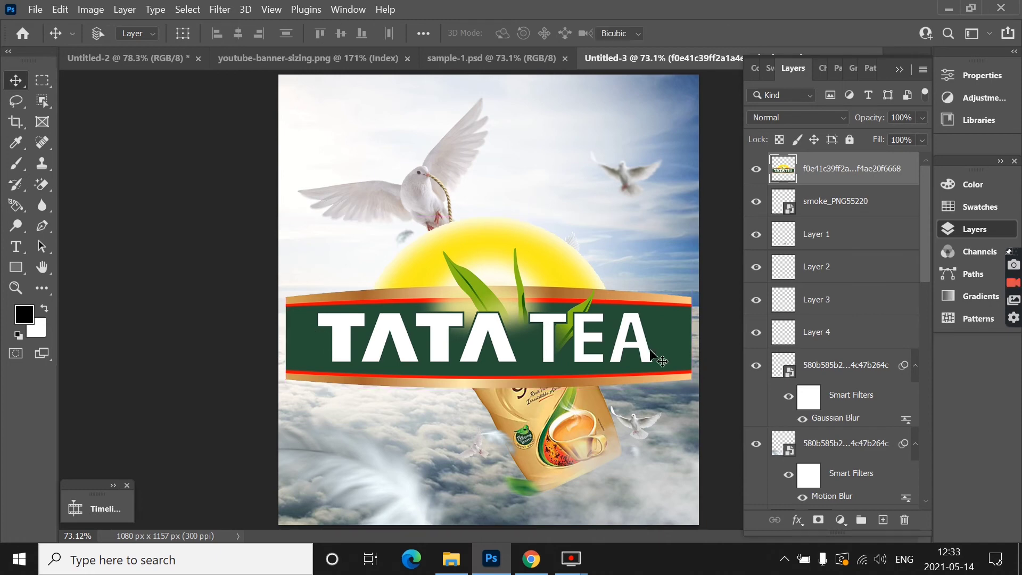
{"action": "key", "text": "ctrl+t"}
{"action": "mouse_move", "coordinate": [690, 391]}
{"action": "left_mouse_down"}
{"action": "mouse_move", "coordinate": [346, 243]}
{"action": "mouse_move", "coordinate": [322, 101]}
{"action": "mouse_move", "coordinate": [343, 103]}
{"action": "left_mouse_up"}
Shrink the logo to about 78% and nudge it into place with arrow keys.
{"action": "left_click", "coordinate": [752, 33]}
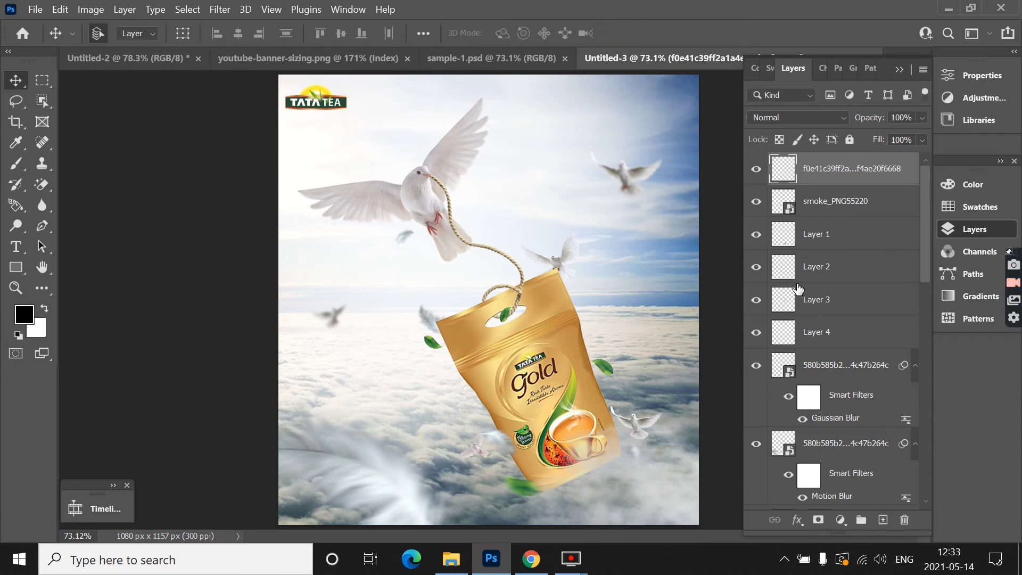
{"action": "key", "text": "shift+Up"}
{"action": "key", "text": "shift+Up"}
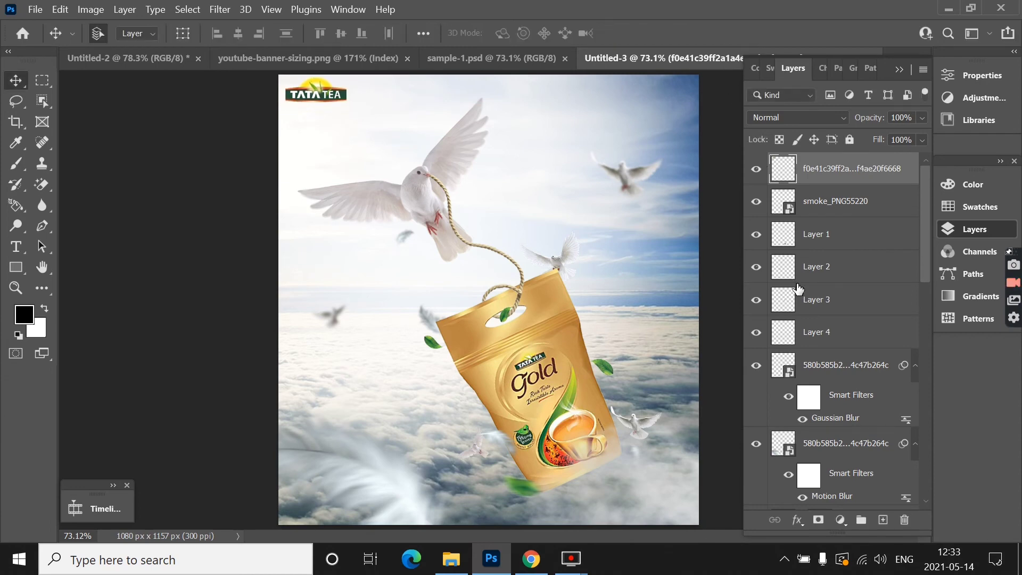
{"action": "key", "text": "ctrl+t"}
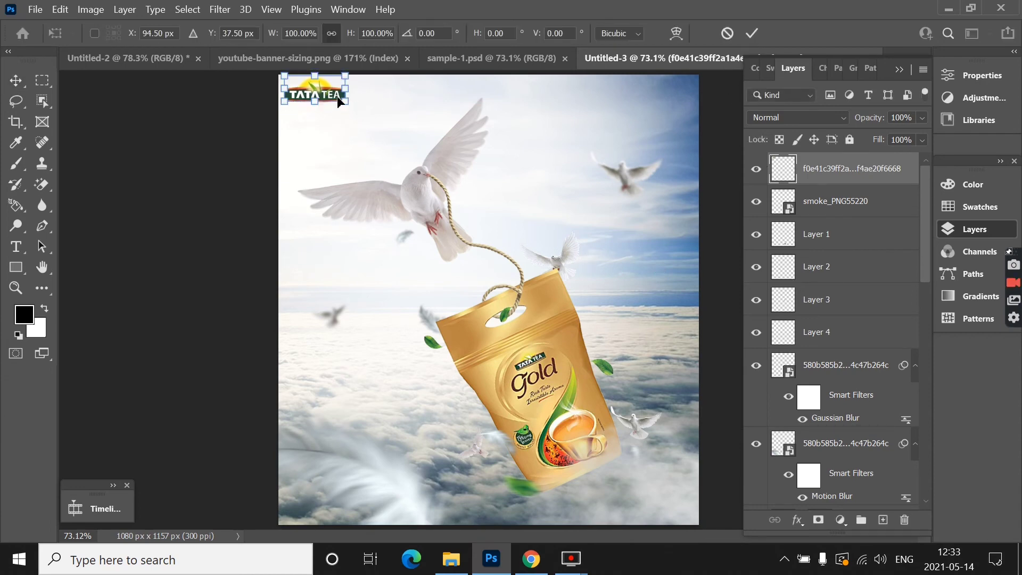
{"action": "left_click_drag", "start_coordinate": [342, 97], "coordinate": [331, 95]}
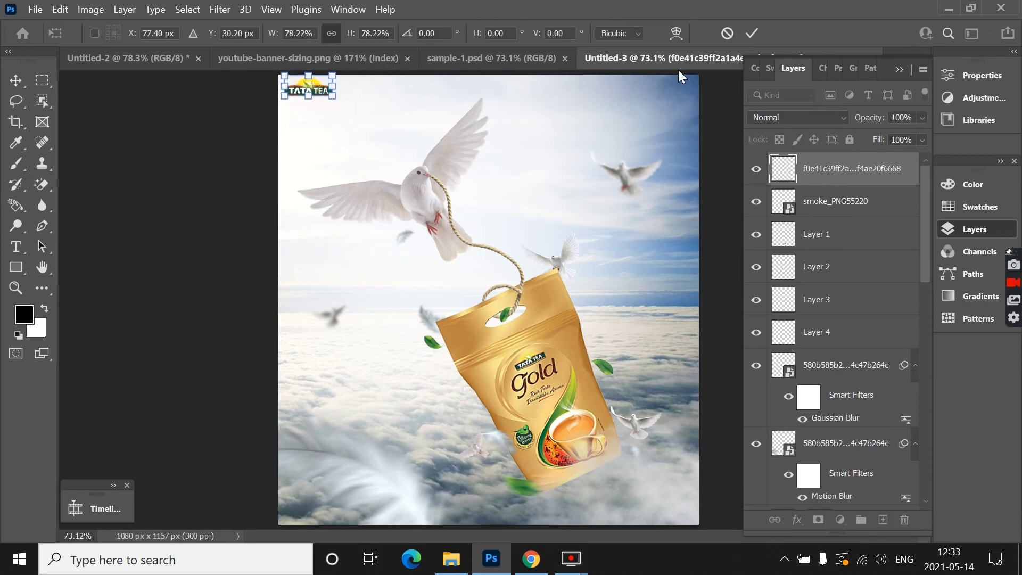
{"action": "left_click", "coordinate": [753, 34]}
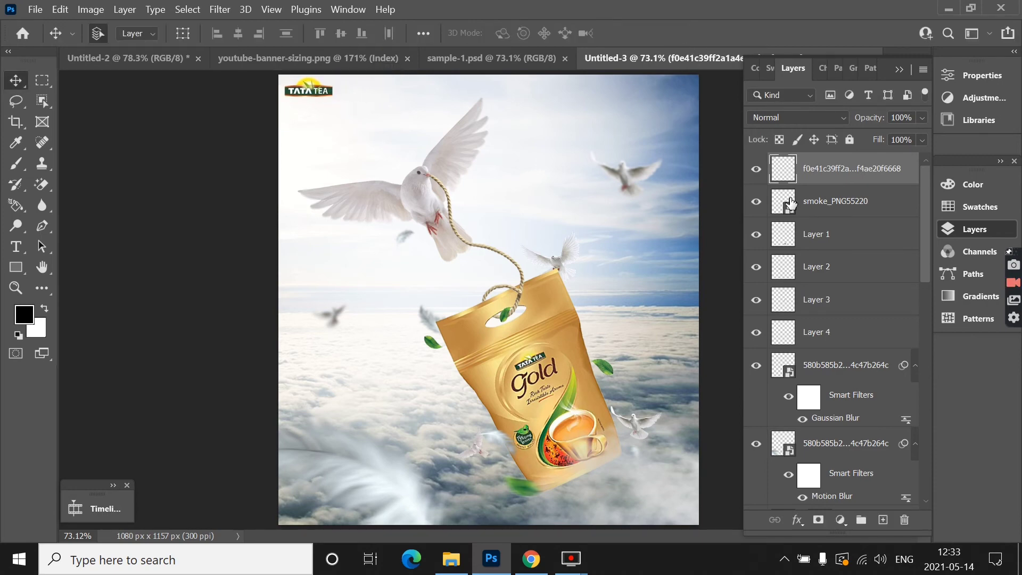
{"action": "key", "text": "Left"}
{"action": "key", "text": "Left"}
{"action": "key", "text": "Left"}
{"action": "key", "text": "Down"}
{"action": "key", "text": "Down"}
{"action": "key", "text": "Down"}
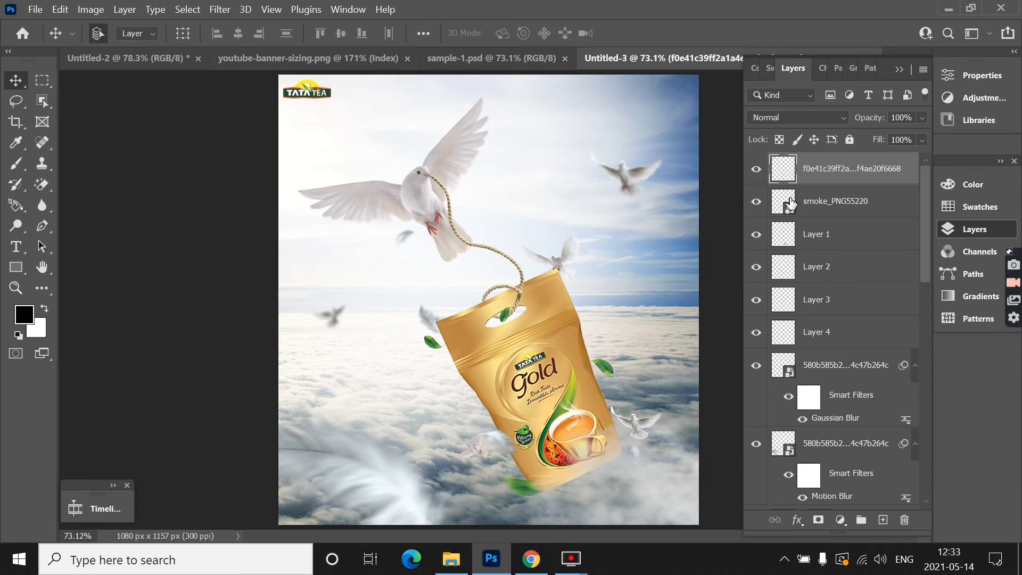
{"action": "key", "text": "Up"}
{"action": "key", "text": "Up"}
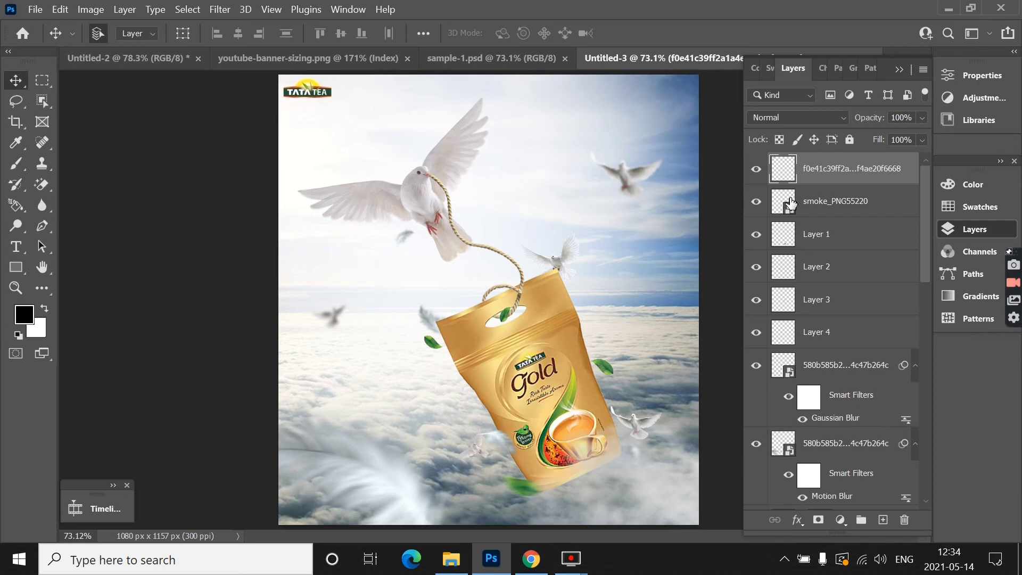
{"action": "key", "text": "Down"}
{"action": "key", "text": "Down"}
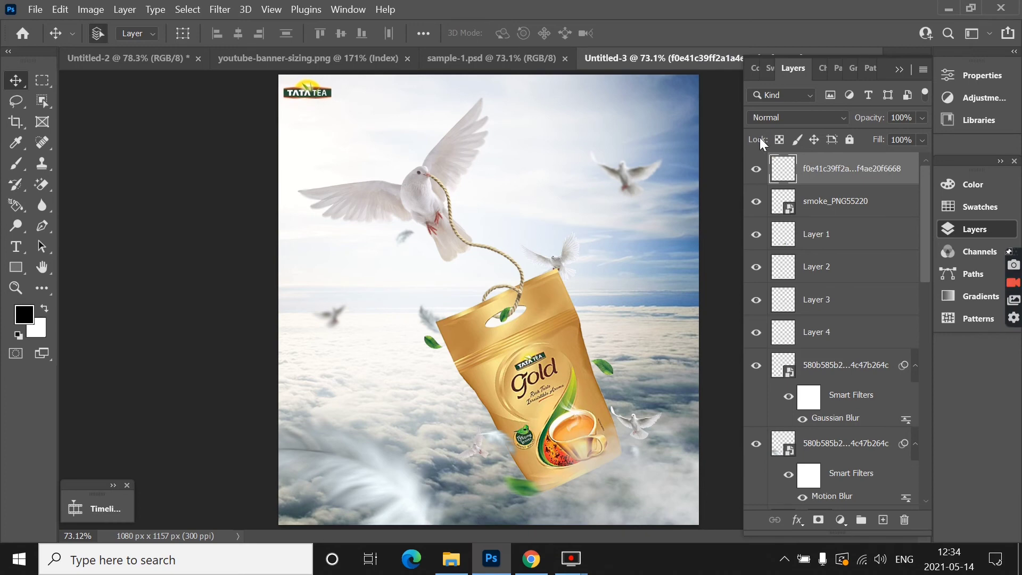
Review the whole poster fitted on screen and select the top logo layer.
{"action": "left_click", "coordinate": [112, 234]}
{"action": "key", "text": "ctrl+minus"}
{"action": "key", "text": "ctrl+minus"}
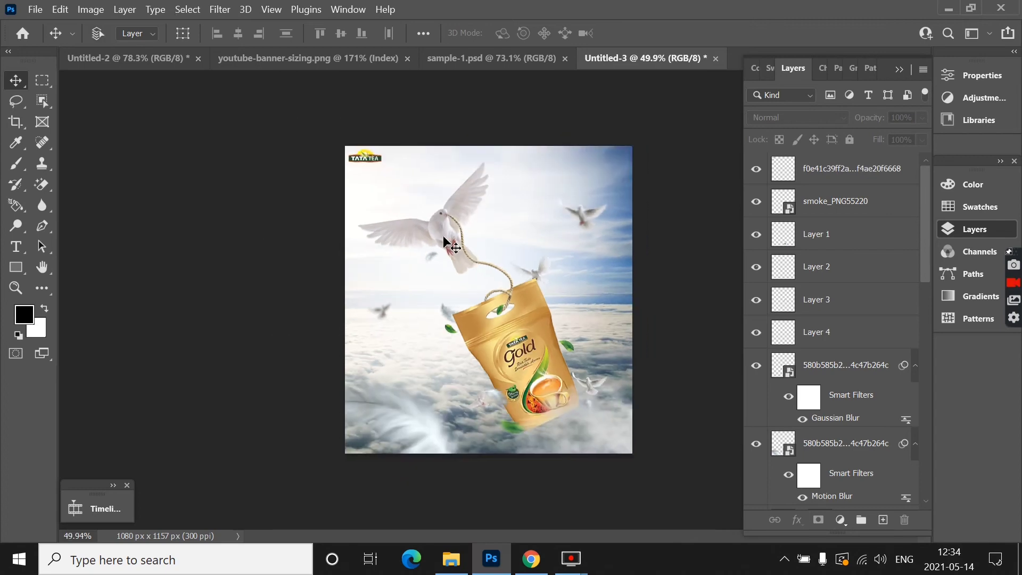
{"action": "key", "text": "ctrl+0"}
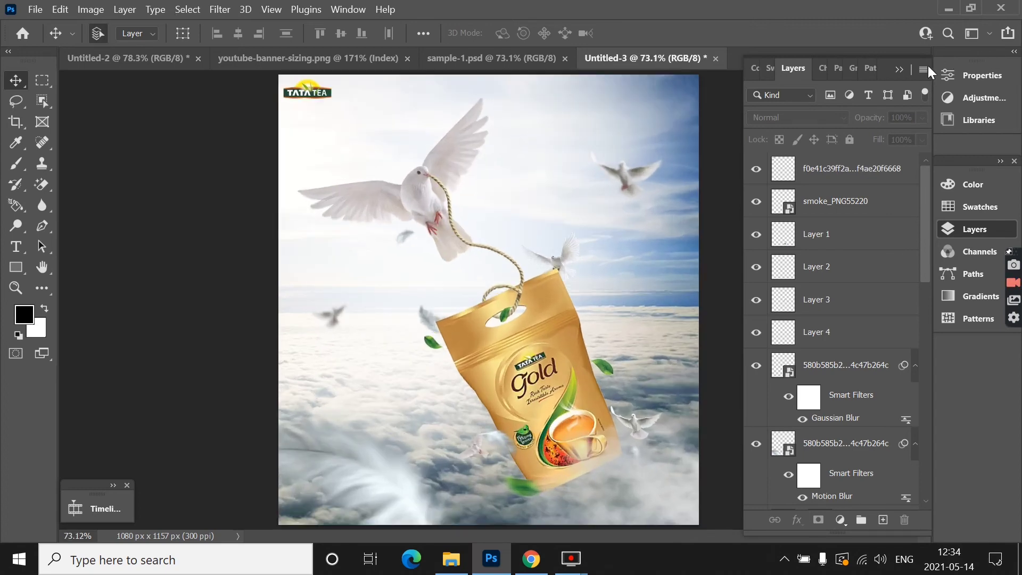
{"action": "left_click", "coordinate": [826, 171]}
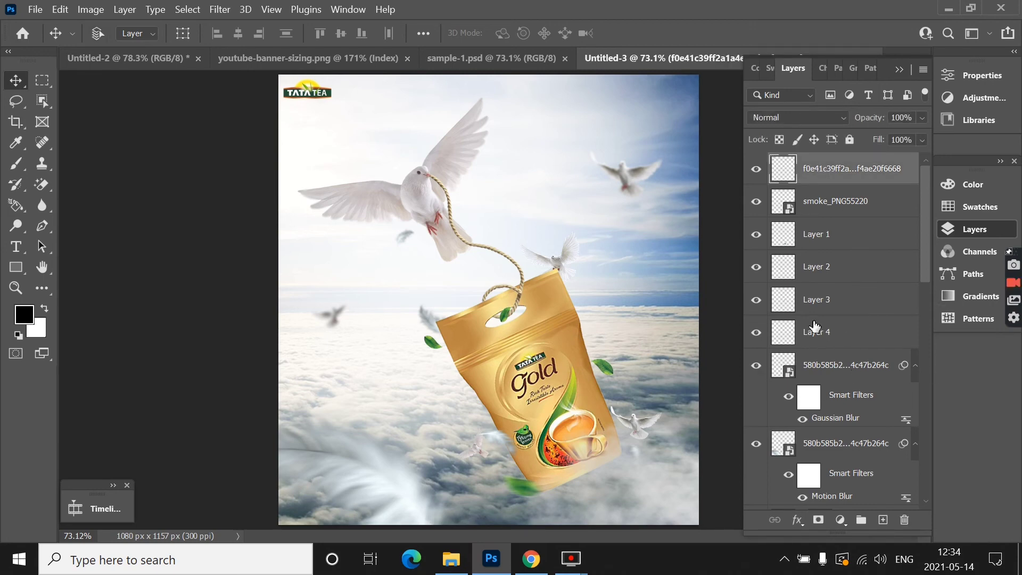
Stamp all visible layers into a new Layer 5 and open Filter > Camera Raw Filter.
{"action": "key", "text": "ctrl+shift+alt+e"}
{"action": "left_click", "coordinate": [221, 11]}
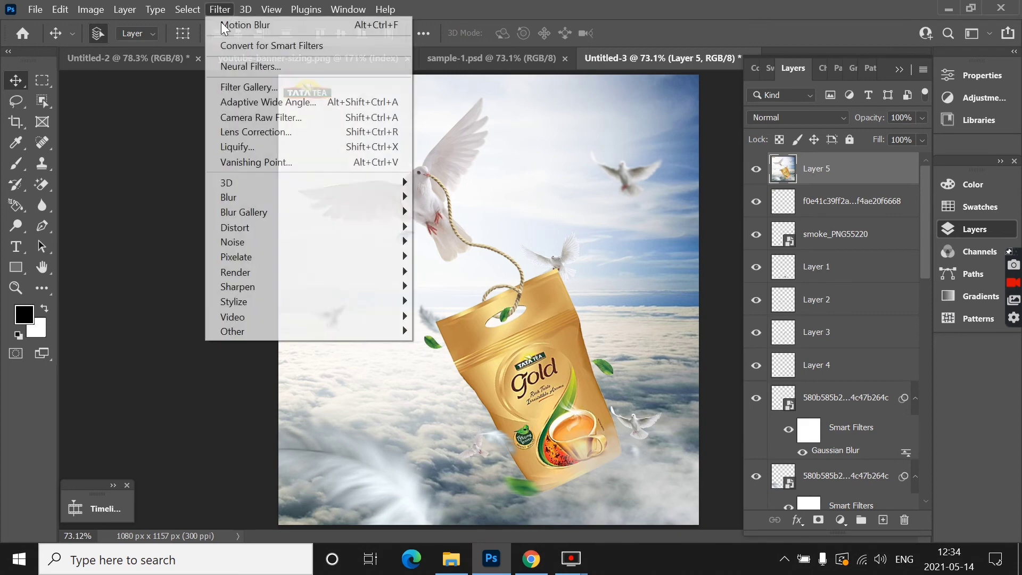
{"action": "left_click", "coordinate": [273, 115]}
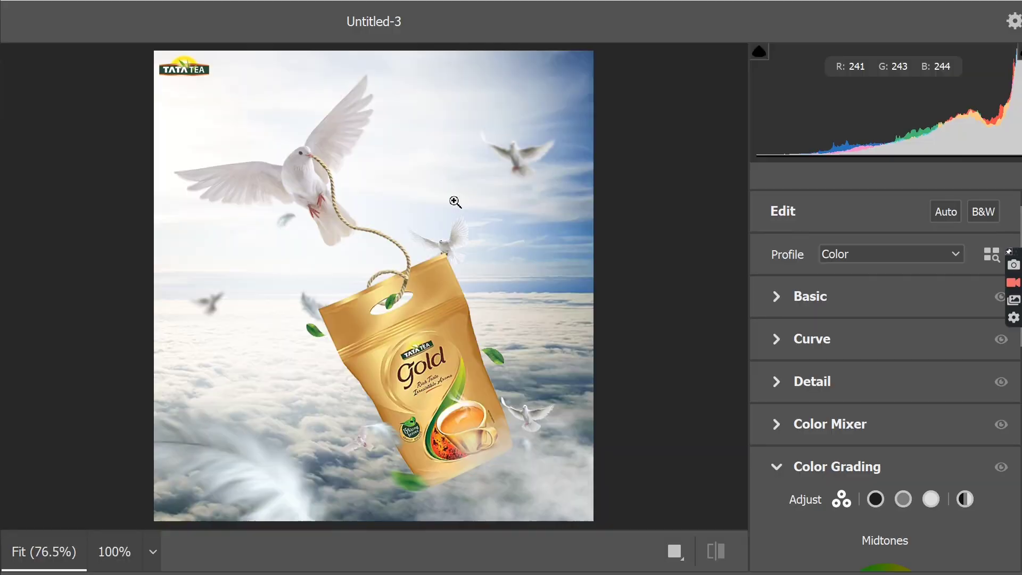
In Camera Raw's Basic panel, set Exposure -0.25 and Contrast +15.
{"action": "left_click", "coordinate": [891, 307]}
{"action": "left_click_drag", "start_coordinate": [887, 381], "coordinate": [881, 382]}
{"action": "mouse_move", "coordinate": [891, 424]}
{"action": "left_mouse_down"}
{"action": "mouse_move", "coordinate": [914, 423]}
{"action": "mouse_move", "coordinate": [906, 449]}
{"action": "mouse_move", "coordinate": [856, 450]}
{"action": "mouse_move", "coordinate": [957, 450]}
{"action": "mouse_move", "coordinate": [884, 453]}
{"action": "mouse_move", "coordinate": [912, 451]}
{"action": "mouse_move", "coordinate": [898, 451]}
{"action": "mouse_move", "coordinate": [927, 482]}
{"action": "mouse_move", "coordinate": [872, 482]}
{"action": "mouse_move", "coordinate": [902, 482]}
{"action": "mouse_move", "coordinate": [941, 515]}
{"action": "mouse_move", "coordinate": [856, 521]}
{"action": "mouse_move", "coordinate": [868, 521]}
{"action": "left_mouse_up"}
{"action": "scroll", "coordinate": [868, 521], "scroll_direction": "down", "scroll_amount": 1}
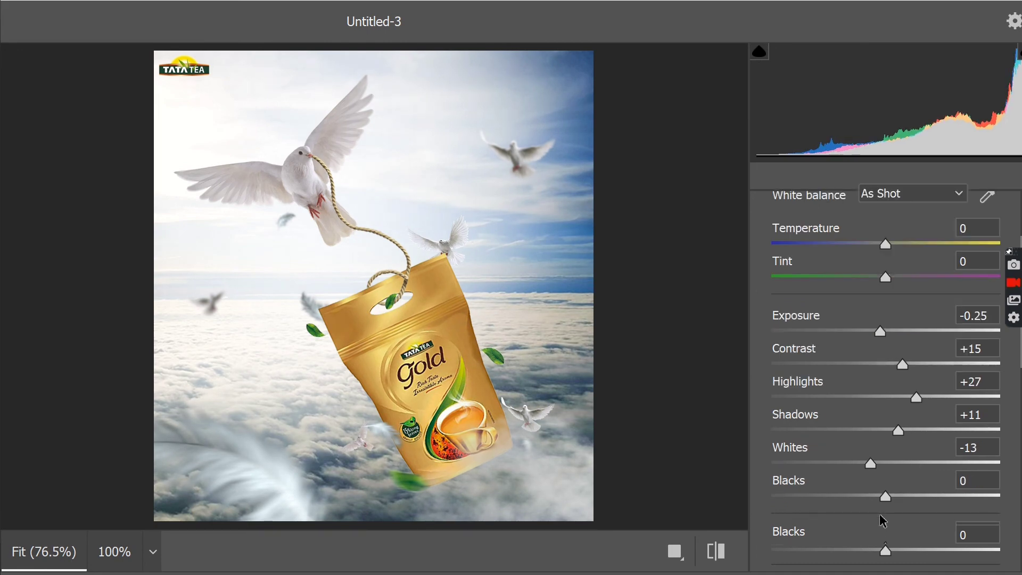
{"action": "scroll", "coordinate": [878, 456], "scroll_direction": "down", "scroll_amount": 1}
Set Blacks +48, Texture +20, Clarity +16 and Dehaze +5.
{"action": "mouse_move", "coordinate": [887, 448]}
{"action": "left_mouse_down"}
{"action": "mouse_move", "coordinate": [928, 447]}
{"action": "mouse_move", "coordinate": [866, 447]}
{"action": "mouse_move", "coordinate": [942, 448]}
{"action": "left_mouse_up"}
{"action": "scroll", "coordinate": [942, 454], "scroll_direction": "down", "scroll_amount": 1}
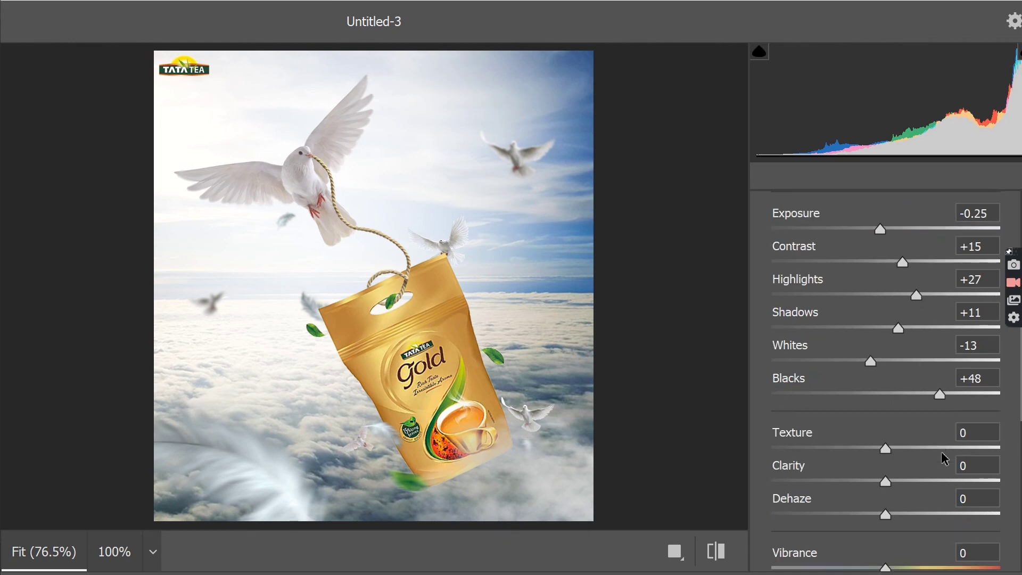
{"action": "mouse_move", "coordinate": [888, 450]}
{"action": "left_mouse_down"}
{"action": "mouse_move", "coordinate": [913, 461]}
{"action": "mouse_move", "coordinate": [906, 487]}
{"action": "left_mouse_up"}
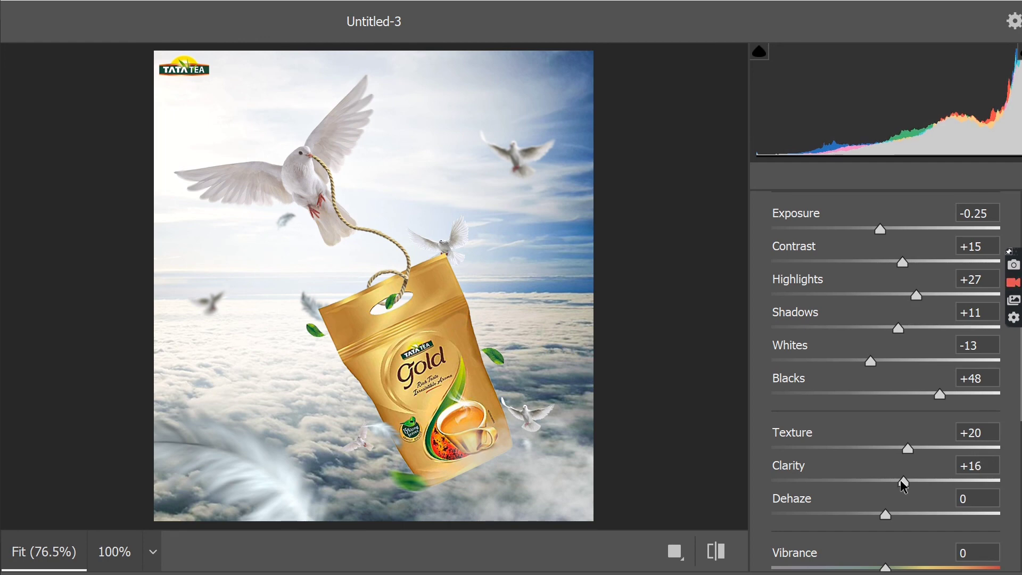
{"action": "left_click_drag", "start_coordinate": [905, 486], "coordinate": [905, 486]}
{"action": "mouse_move", "coordinate": [890, 520]}
{"action": "left_mouse_down"}
{"action": "mouse_move", "coordinate": [905, 519]}
{"action": "mouse_move", "coordinate": [876, 514]}
{"action": "mouse_move", "coordinate": [892, 514]}
{"action": "left_mouse_up"}
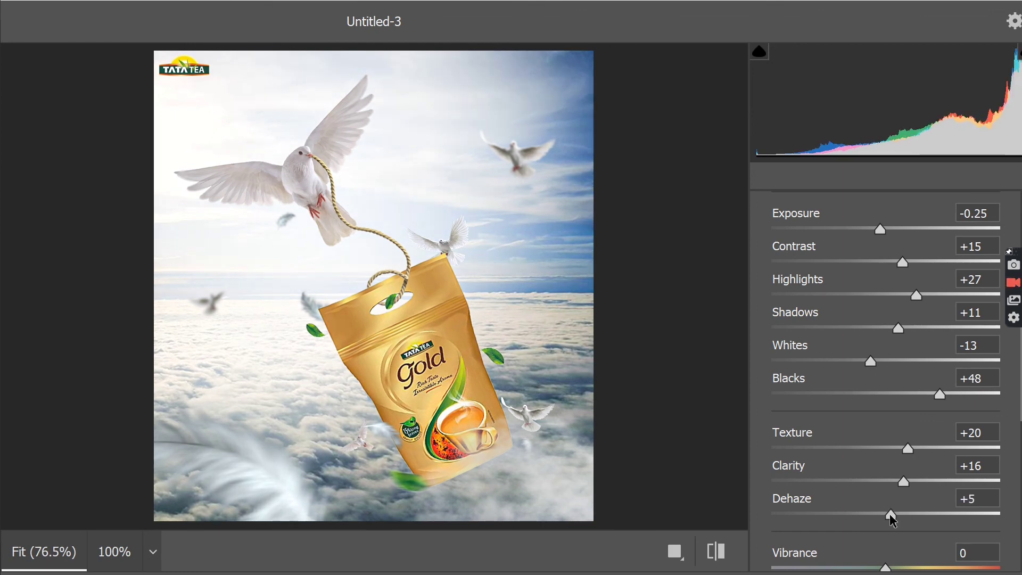
{"action": "scroll", "coordinate": [899, 510], "scroll_direction": "down", "scroll_amount": 3}
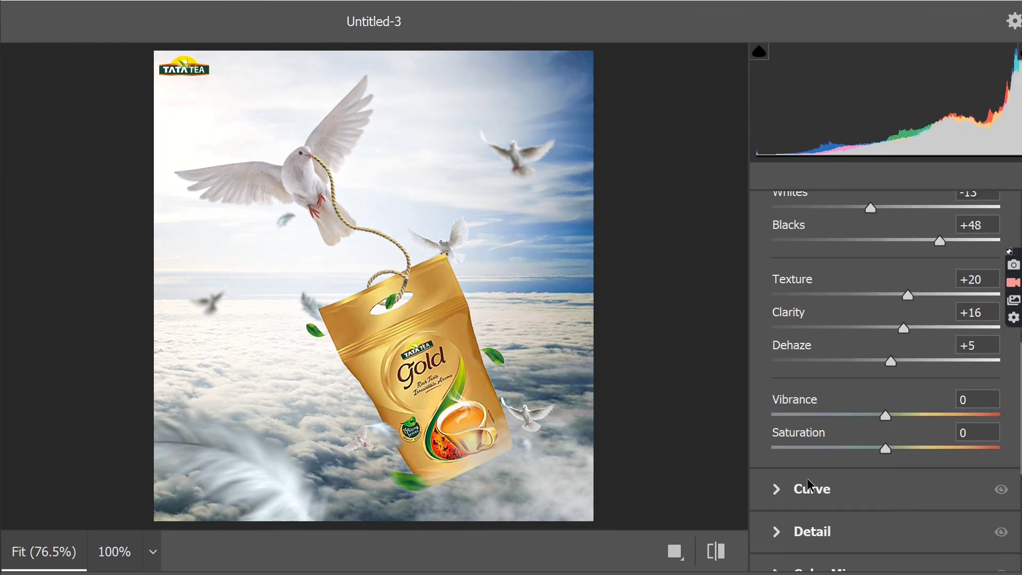
{"action": "scroll", "coordinate": [806, 495], "scroll_direction": "down", "scroll_amount": 2}
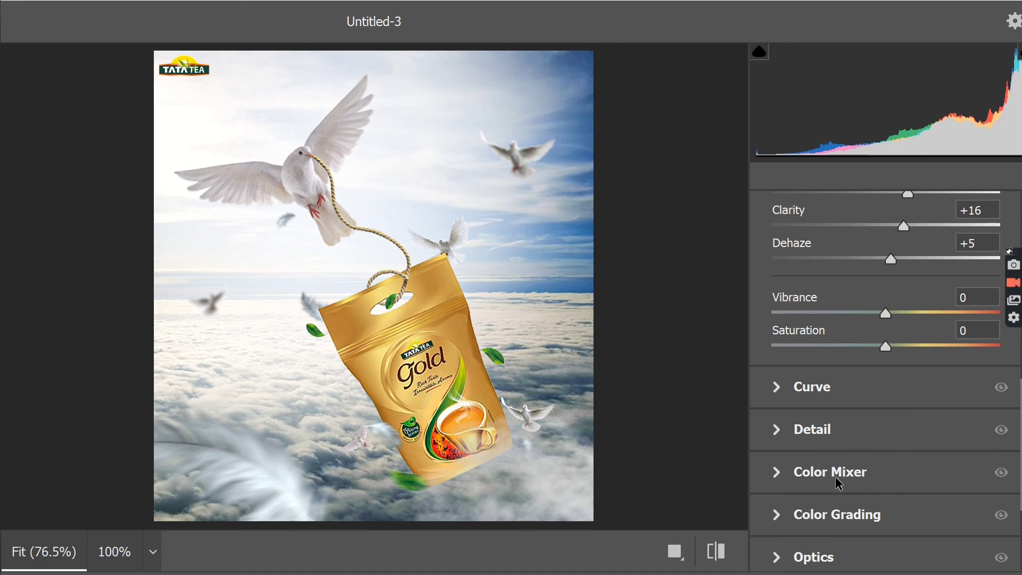
Raise Detail sharpening and noise reduction slightly in Camera Raw.
{"action": "left_click", "coordinate": [851, 436]}
{"action": "left_click_drag", "start_coordinate": [772, 344], "coordinate": [785, 353]}
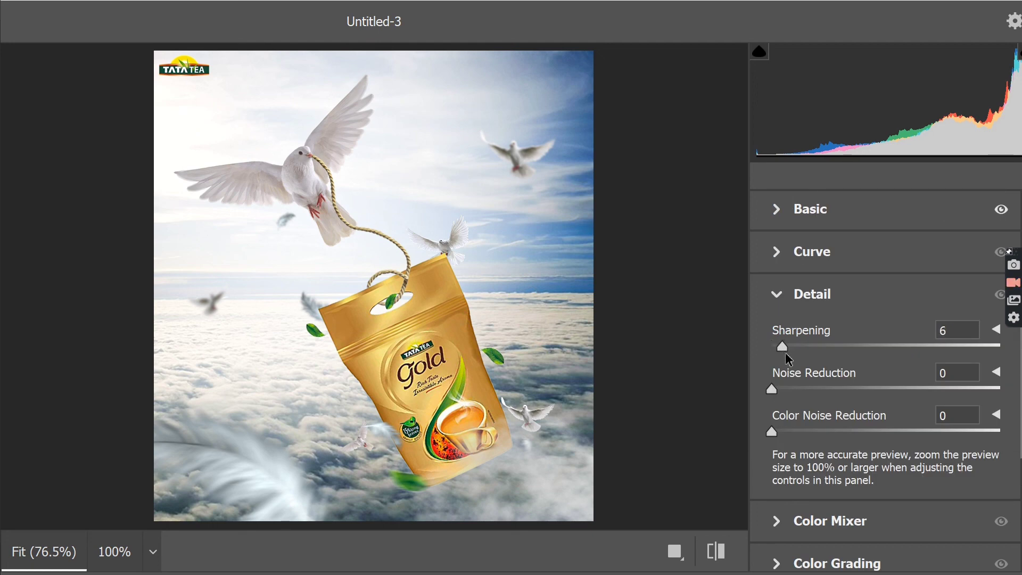
{"action": "mouse_move", "coordinate": [772, 392]}
{"action": "left_mouse_down"}
{"action": "mouse_move", "coordinate": [798, 393]}
{"action": "mouse_move", "coordinate": [782, 401]}
{"action": "mouse_move", "coordinate": [784, 435]}
{"action": "left_mouse_up"}
In Color Mixer HSL Hue, set Reds to +5 and Blues to -15.
{"action": "left_click", "coordinate": [912, 527]}
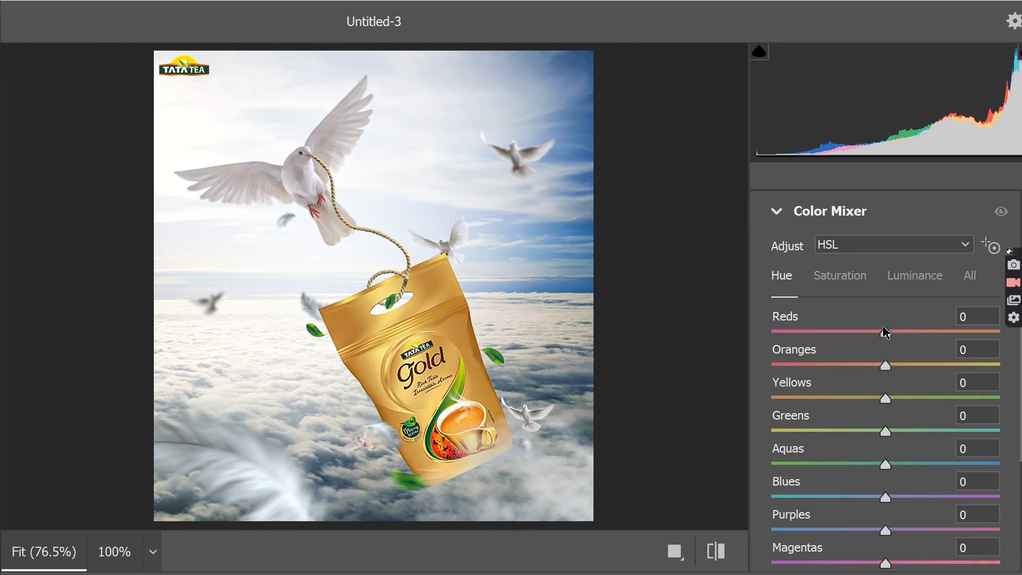
{"action": "mouse_move", "coordinate": [886, 333]}
{"action": "left_mouse_down"}
{"action": "mouse_move", "coordinate": [868, 345]}
{"action": "mouse_move", "coordinate": [915, 335]}
{"action": "mouse_move", "coordinate": [887, 343]}
{"action": "left_mouse_up"}
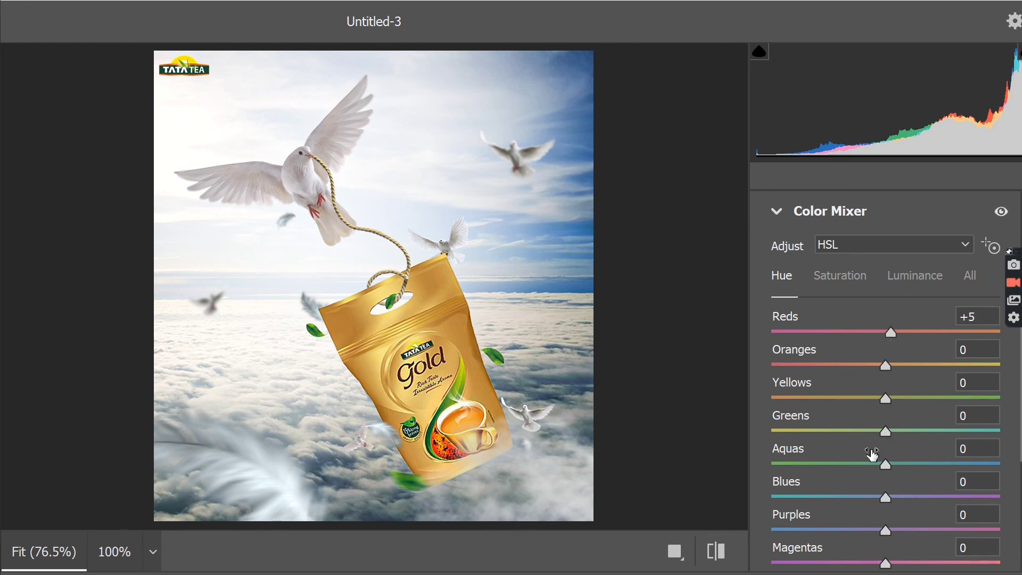
{"action": "left_click", "coordinate": [868, 498]}
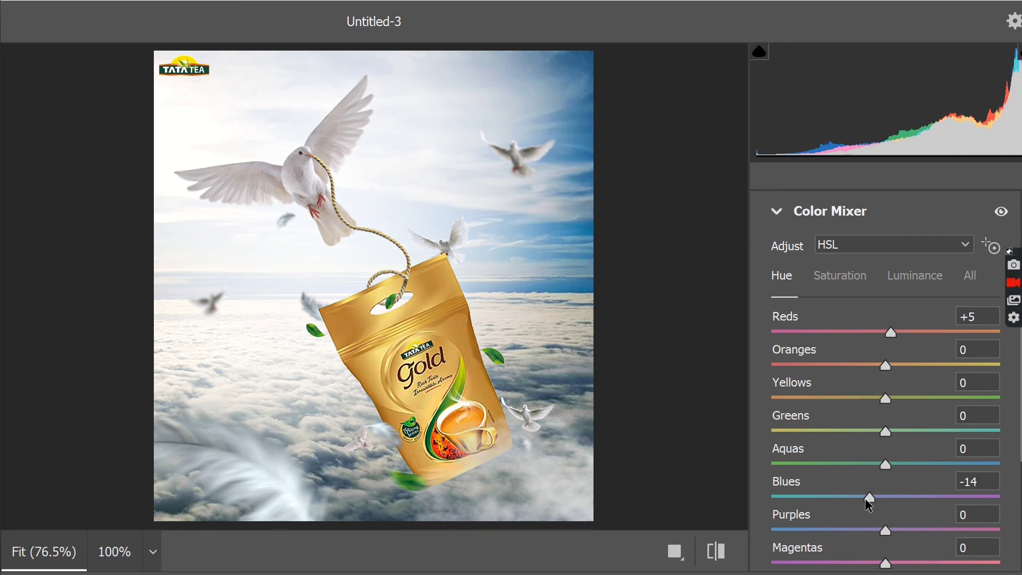
{"action": "left_click_drag", "start_coordinate": [869, 505], "coordinate": [868, 507]}
{"action": "scroll", "coordinate": [900, 447], "scroll_direction": "down", "scroll_amount": 3}
{"action": "scroll", "coordinate": [905, 474], "scroll_direction": "down", "scroll_amount": 2}
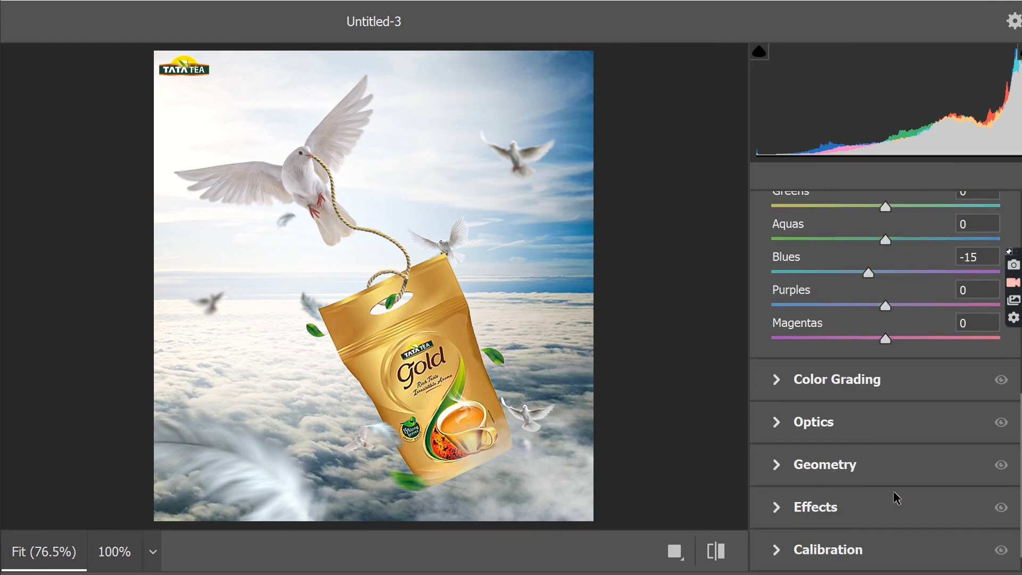
{"action": "left_click", "coordinate": [865, 472]}
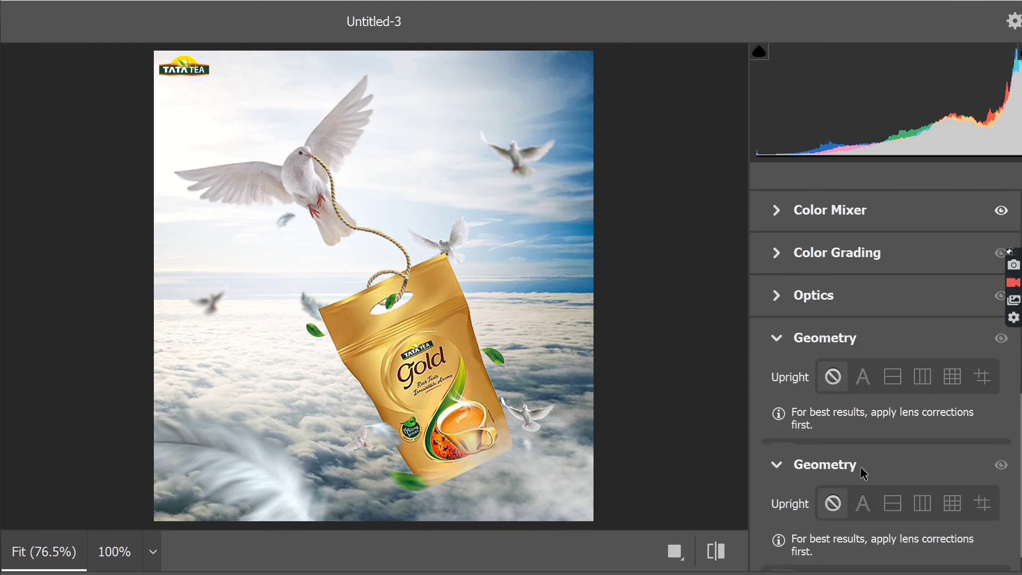
Use the Color Grading wheels to push midtones toward blue, shadows toward cyan-blue and highlights toward green.
{"action": "left_click", "coordinate": [838, 258]}
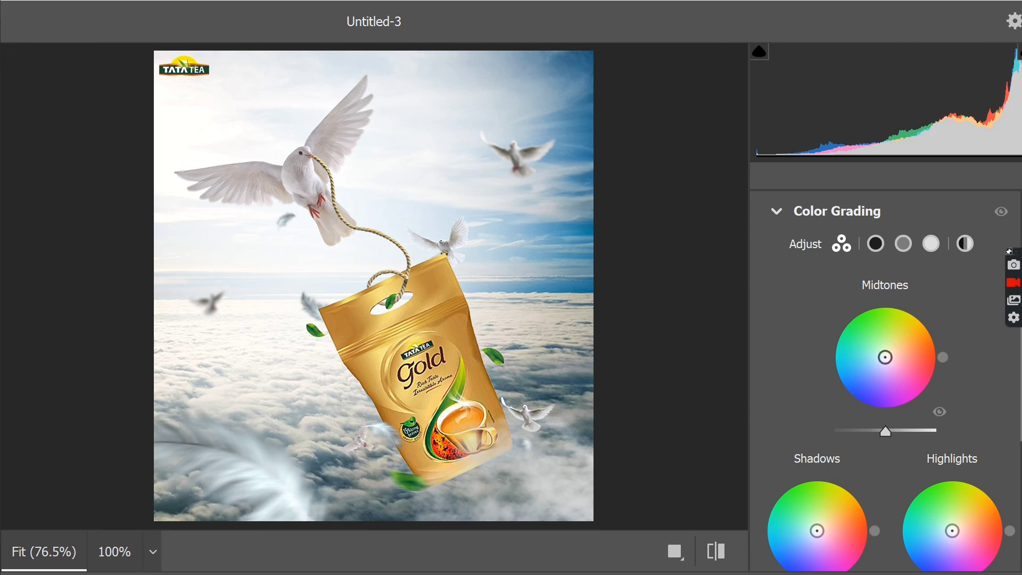
{"action": "mouse_move", "coordinate": [886, 363]}
{"action": "left_mouse_down"}
{"action": "mouse_move", "coordinate": [865, 362]}
{"action": "mouse_move", "coordinate": [877, 358]}
{"action": "left_mouse_up"}
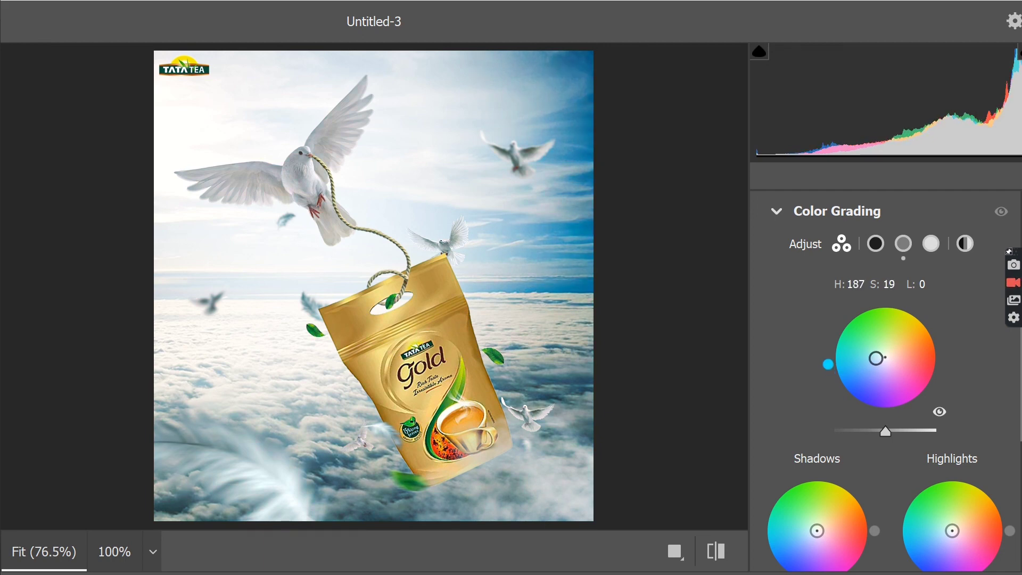
{"action": "left_click_drag", "start_coordinate": [817, 531], "coordinate": [807, 531]}
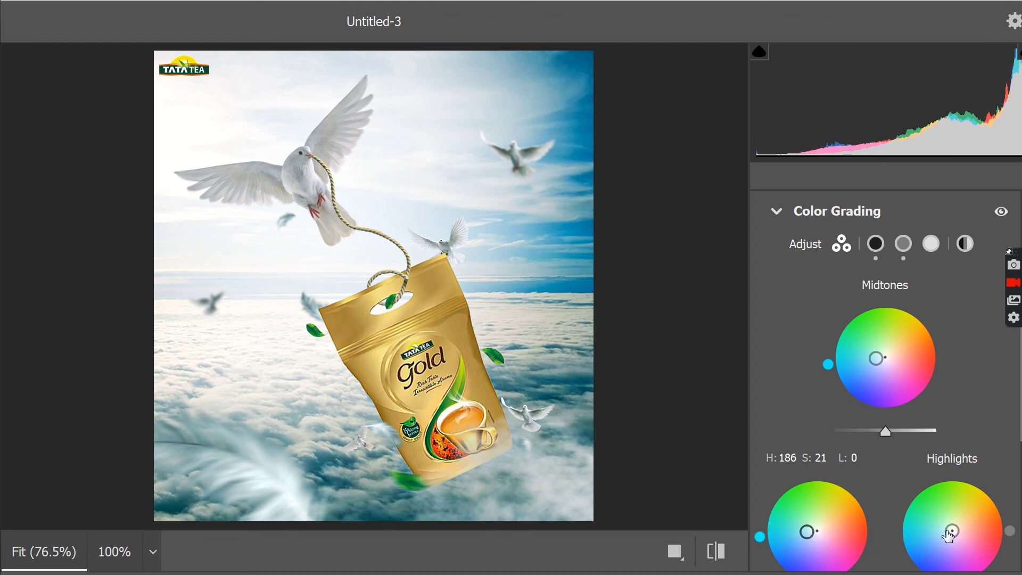
{"action": "mouse_move", "coordinate": [953, 531]}
{"action": "left_mouse_down"}
{"action": "mouse_move", "coordinate": [942, 534]}
{"action": "mouse_move", "coordinate": [951, 530]}
{"action": "left_mouse_up"}
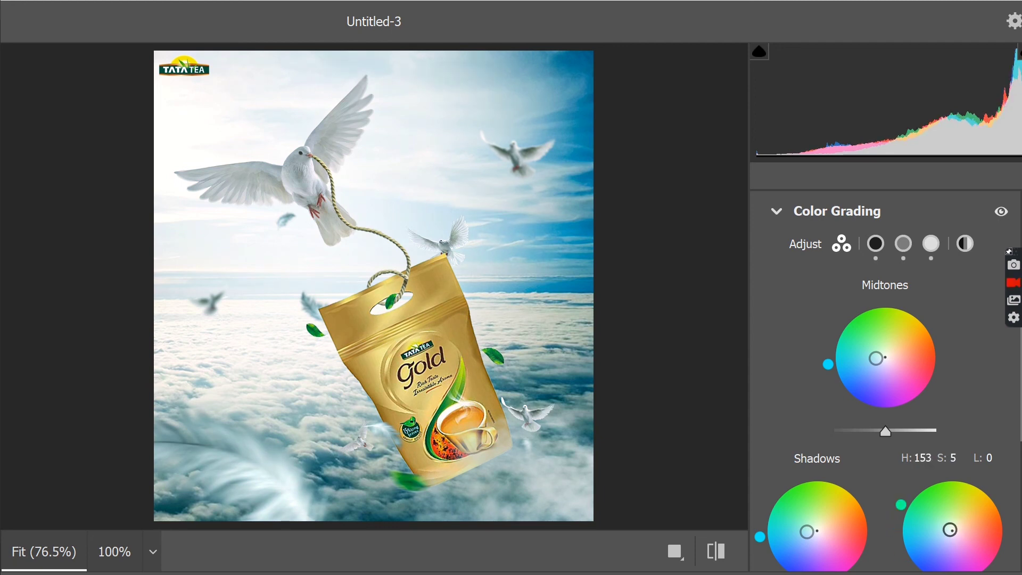
{"action": "scroll", "coordinate": [953, 389], "scroll_direction": "down", "scroll_amount": 3}
{"action": "scroll", "coordinate": [906, 426], "scroll_direction": "down", "scroll_amount": 2}
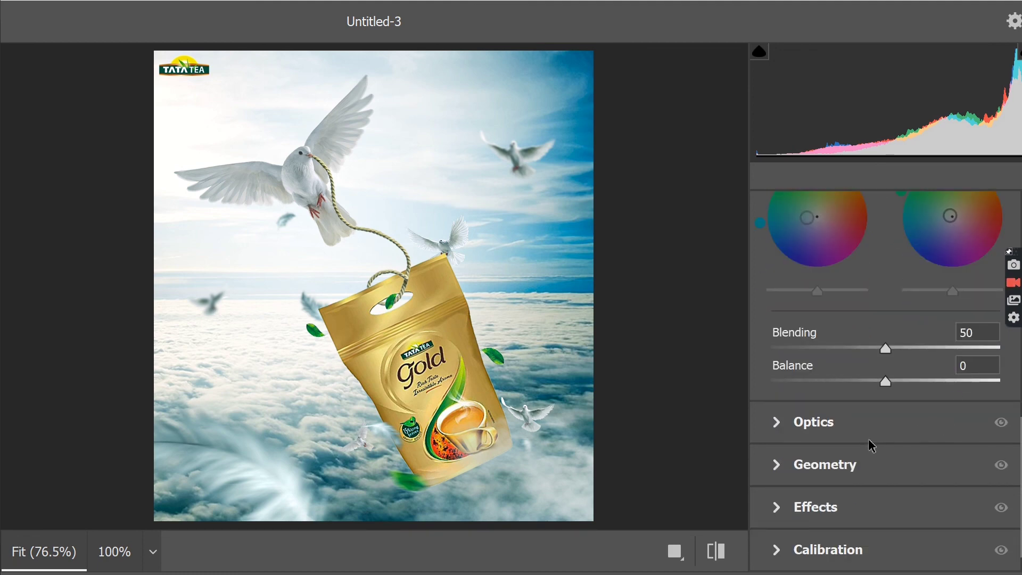
Set Effects Grain to 11 and Vignetting to -13, then return the Blues hue to -5.
{"action": "left_click", "coordinate": [847, 508]}
{"action": "left_click_drag", "start_coordinate": [773, 467], "coordinate": [794, 472]}
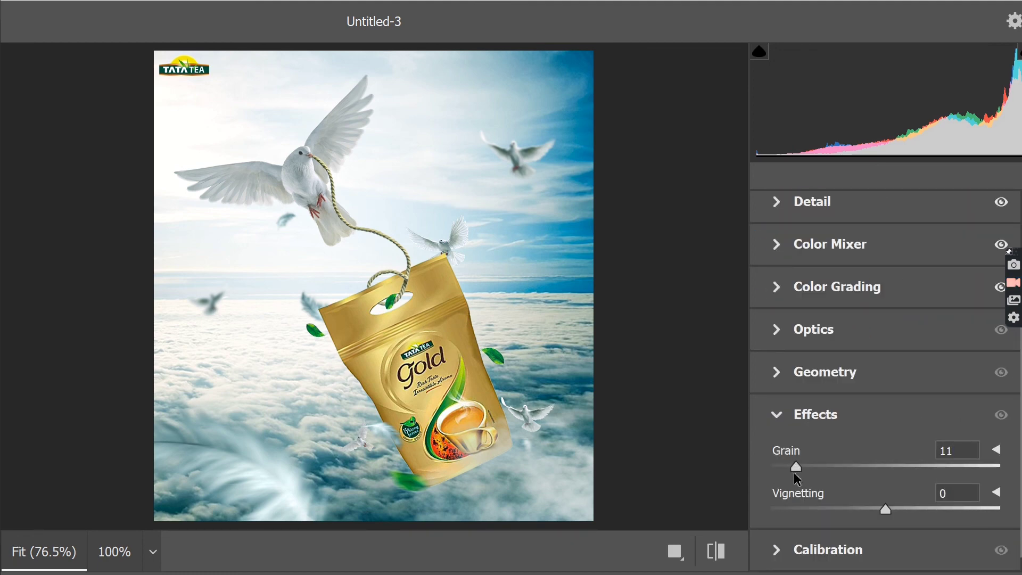
{"action": "left_click_drag", "start_coordinate": [885, 510], "coordinate": [877, 510]}
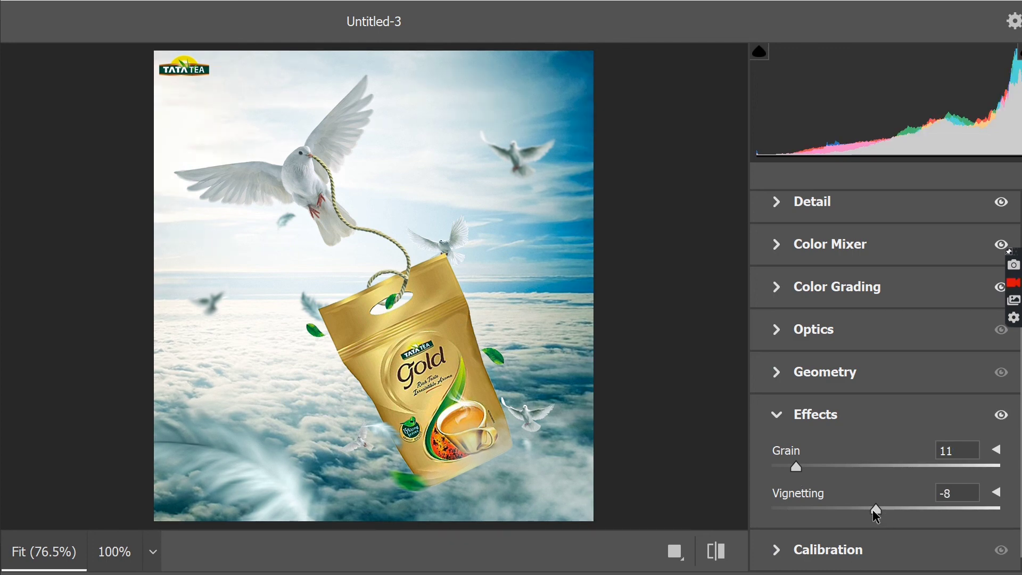
{"action": "left_click_drag", "start_coordinate": [873, 511], "coordinate": [869, 511]}
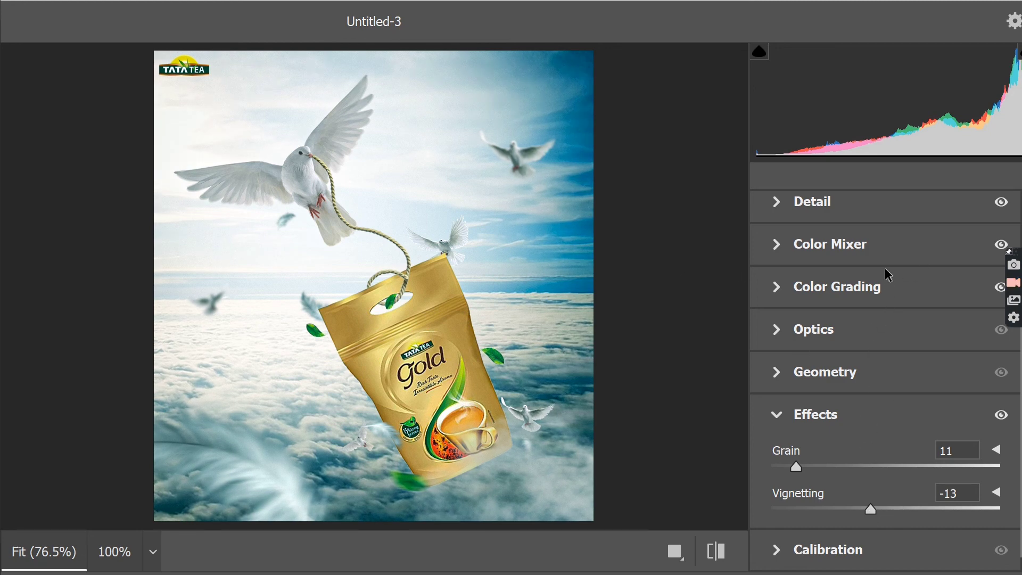
{"action": "left_click", "coordinate": [873, 257]}
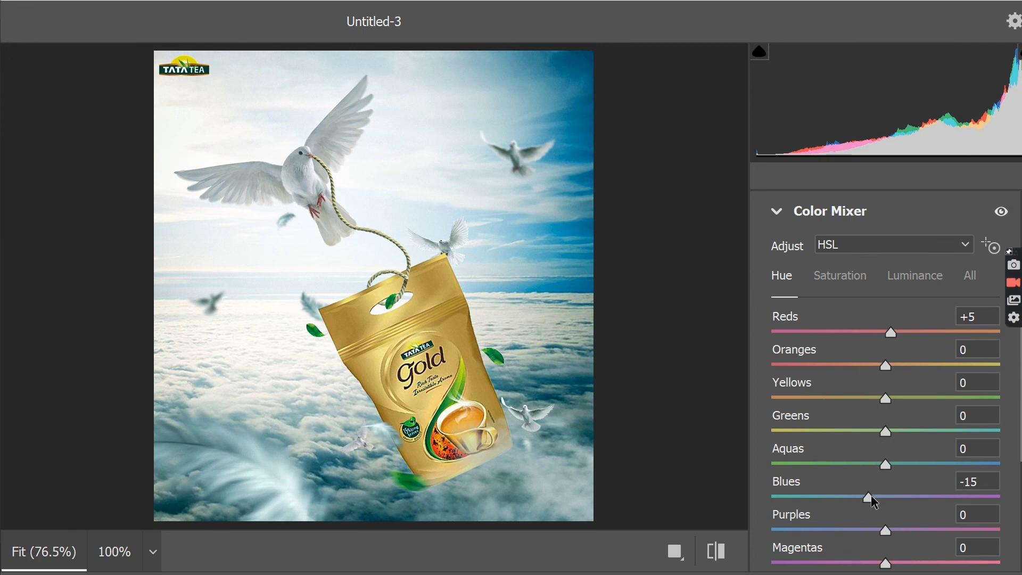
{"action": "left_click_drag", "start_coordinate": [880, 497], "coordinate": [883, 498]}
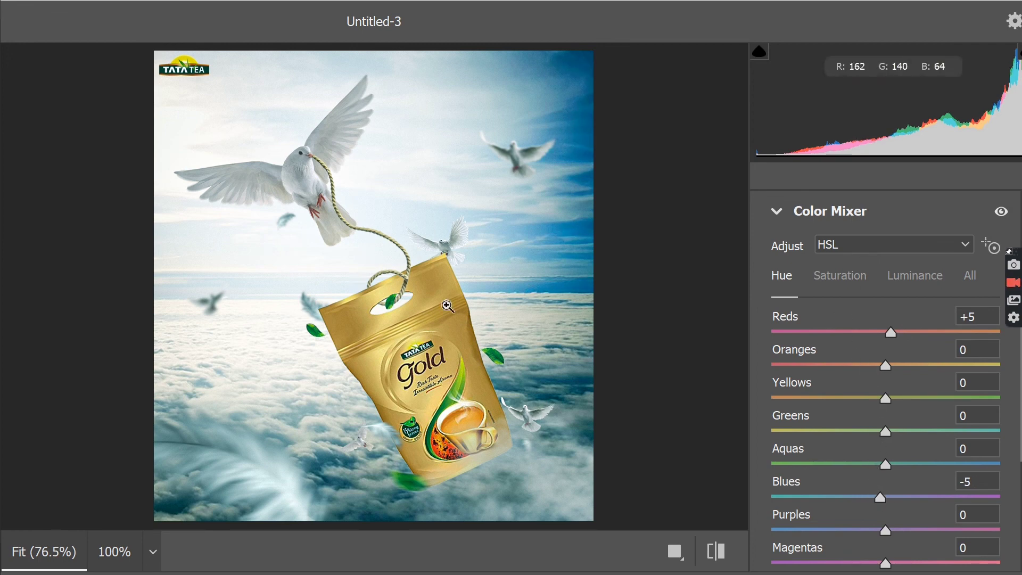
Apply the Camera Raw grade to the poster in Photoshop.
{"action": "key", "text": "Return"}
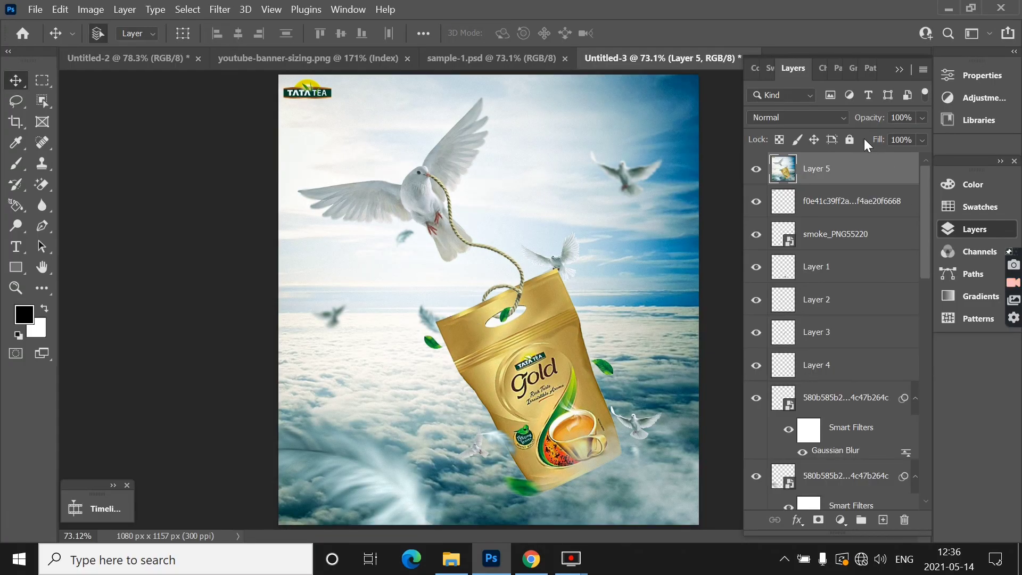
{"action": "scroll", "coordinate": [536, 228], "scroll_direction": "down", "scroll_amount": 2}
{"action": "scroll", "coordinate": [687, 280], "scroll_direction": "up", "scroll_amount": 3}
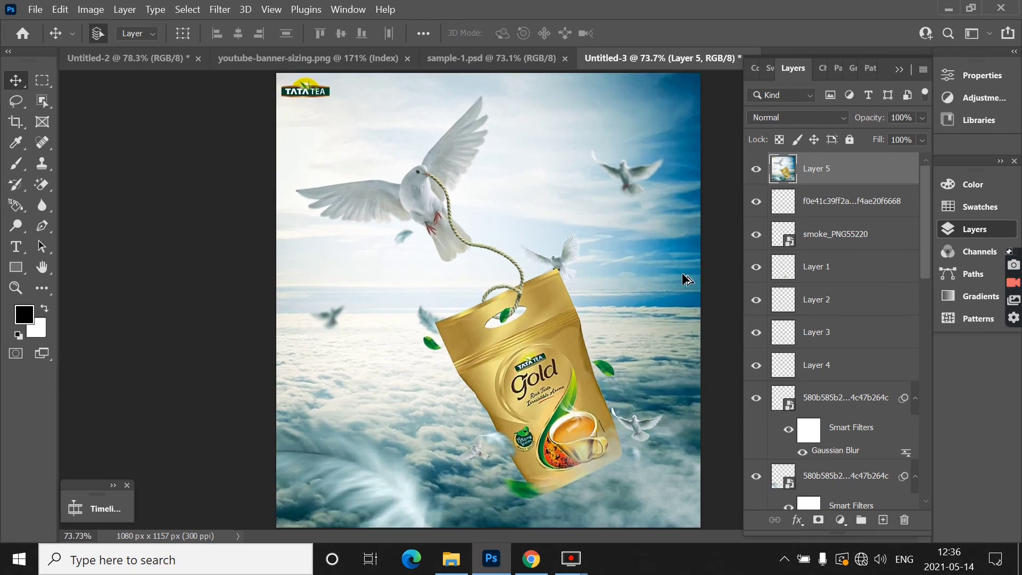
{"action": "scroll", "coordinate": [602, 262], "scroll_direction": "down", "scroll_amount": 1}
{"action": "scroll", "coordinate": [603, 263], "scroll_direction": "down", "scroll_amount": 2}
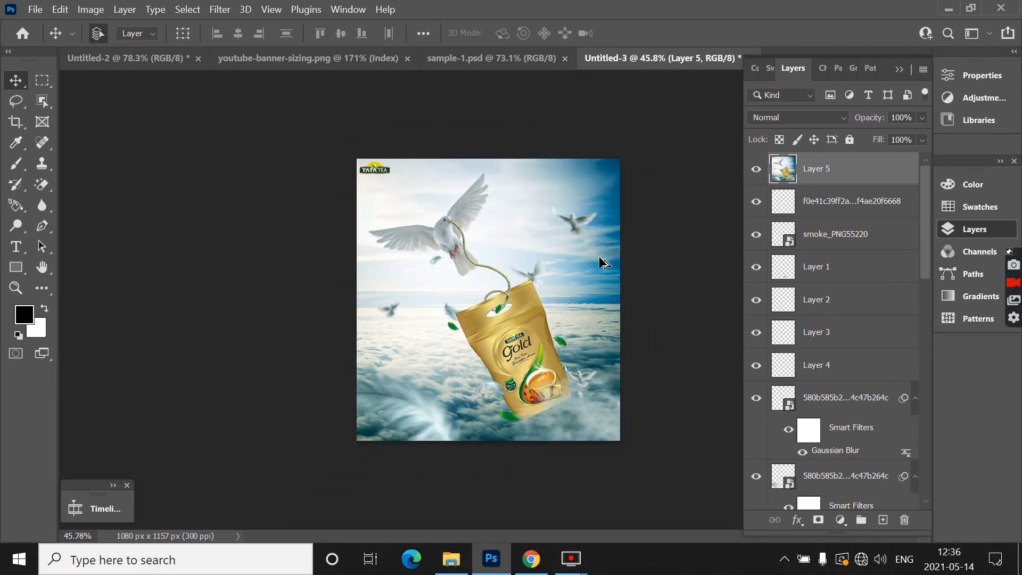
{"action": "scroll", "coordinate": [604, 263], "scroll_direction": "up", "scroll_amount": 2}
{"action": "scroll", "coordinate": [603, 263], "scroll_direction": "up", "scroll_amount": 1}
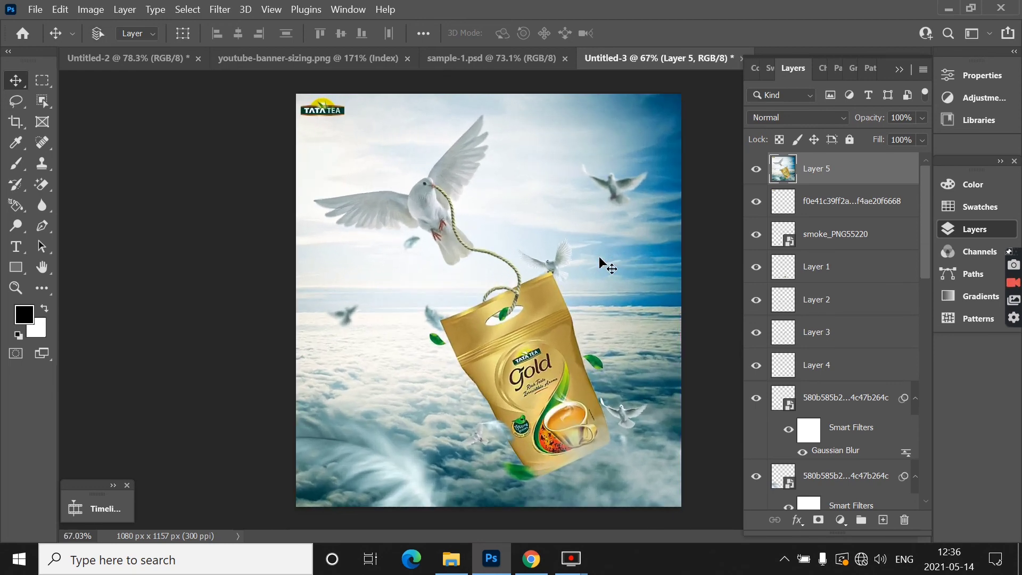
Deselect Layer 5, fit the image, hide the panels and view it full screen on black.
{"action": "left_click", "coordinate": [246, 198]}
{"action": "key", "text": "ctrl+0"}
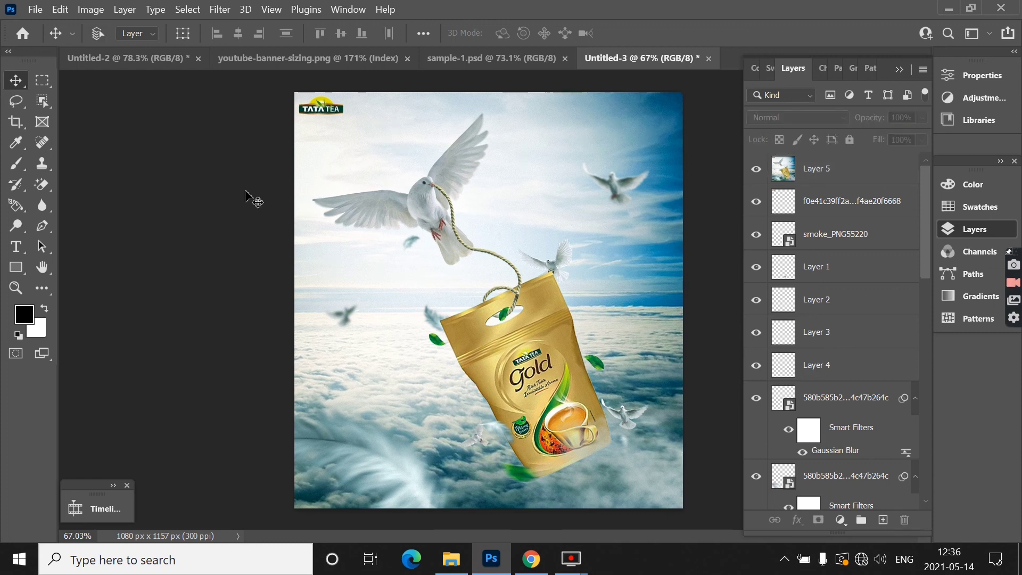
{"action": "left_click", "coordinate": [899, 69]}
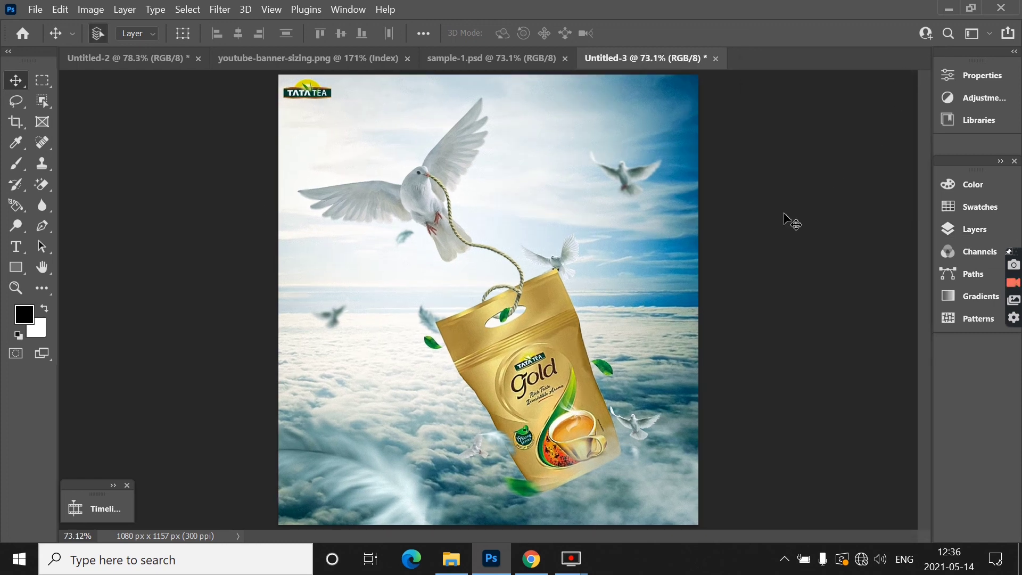
{"action": "key", "text": "f"}
{"action": "key", "text": "f"}
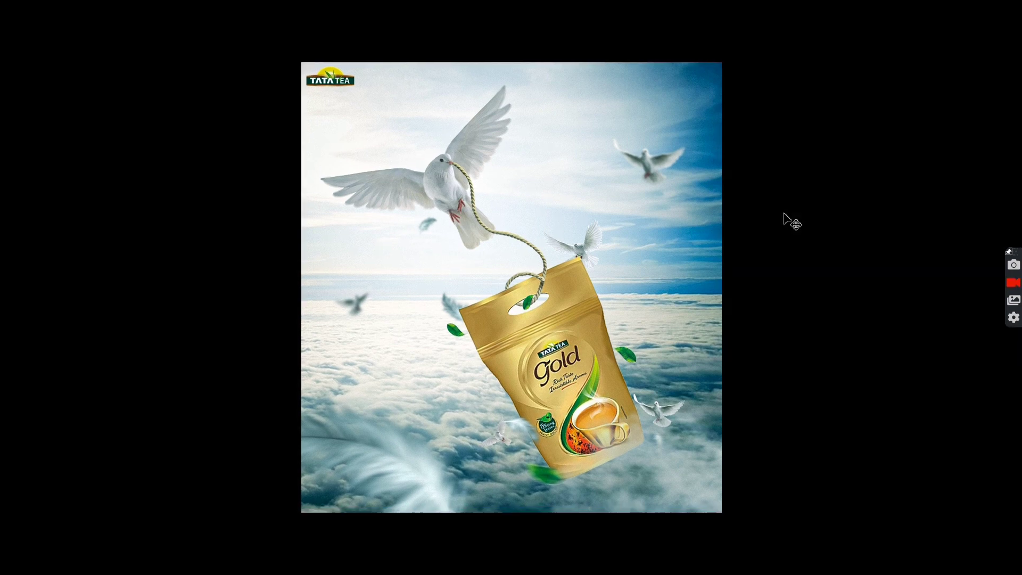
{"action": "key", "text": "ctrl+0"}
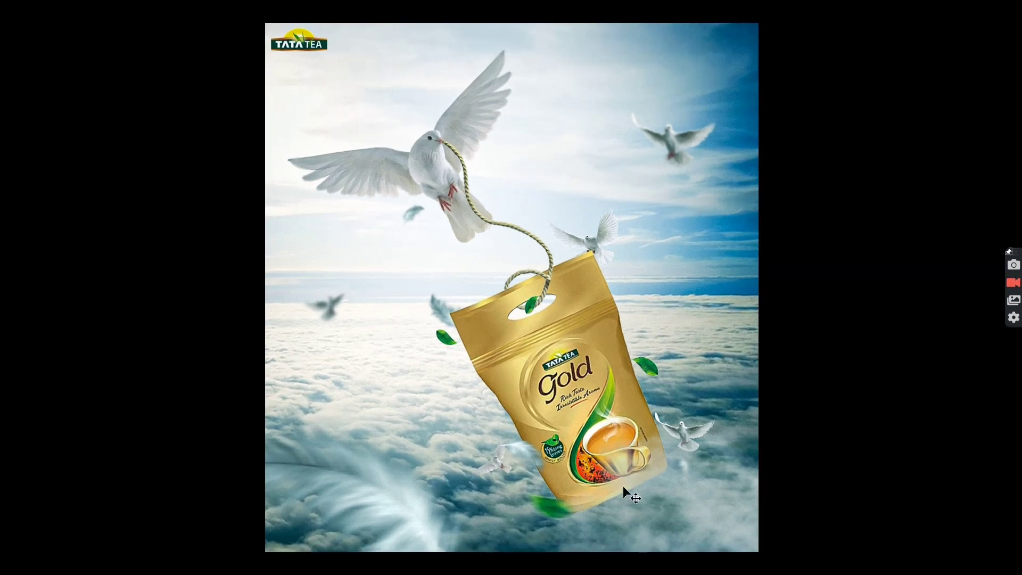